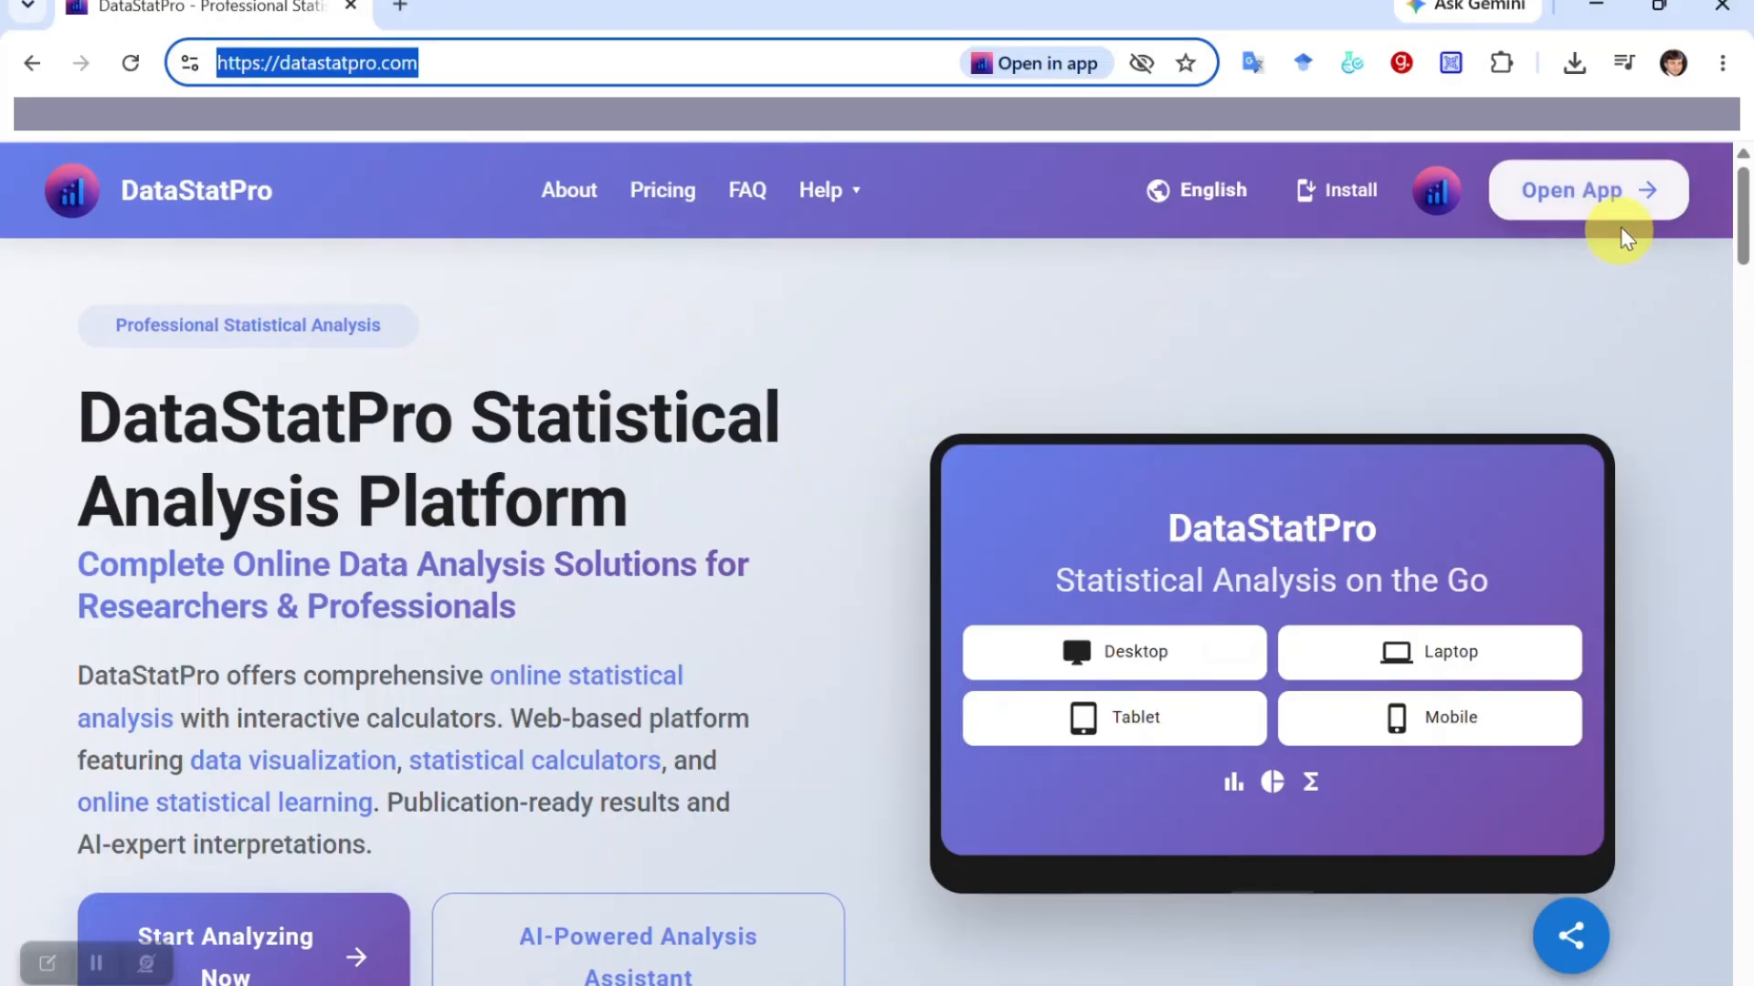
# Launch the DataStatPro web app and go to Reliability Analysis among the Advanced Analysis methods
pyautogui.click(1580, 216)
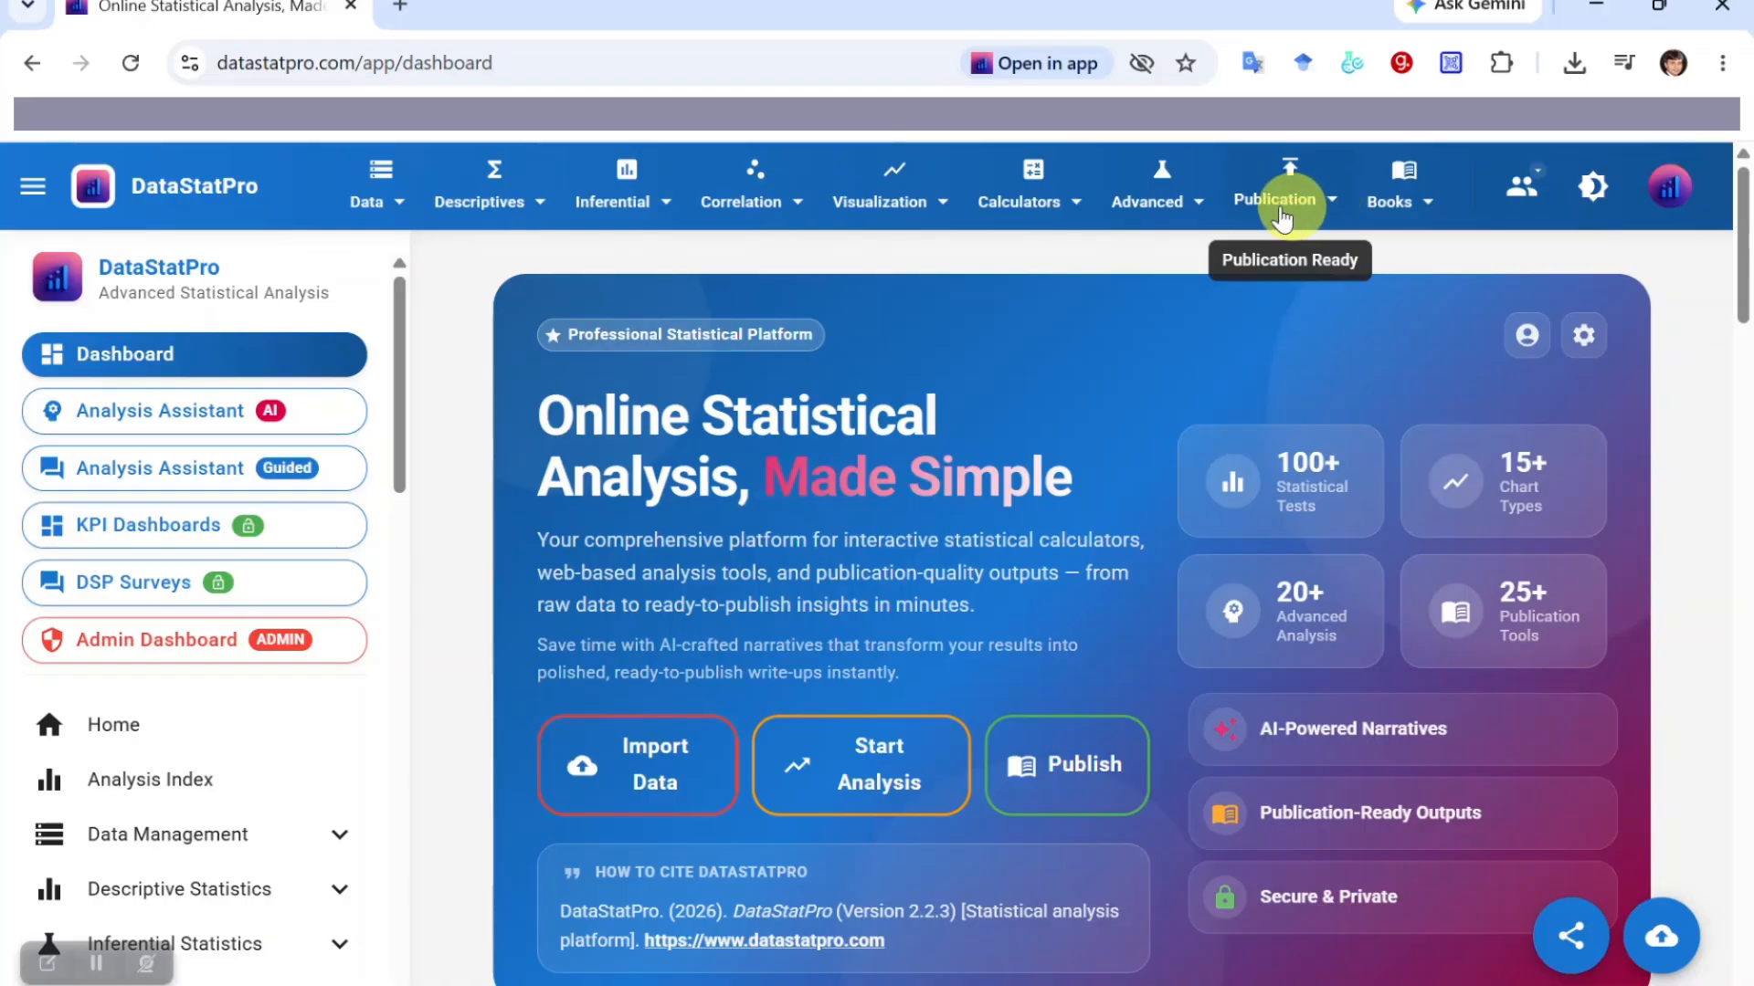
pyautogui.click(1334, 209)
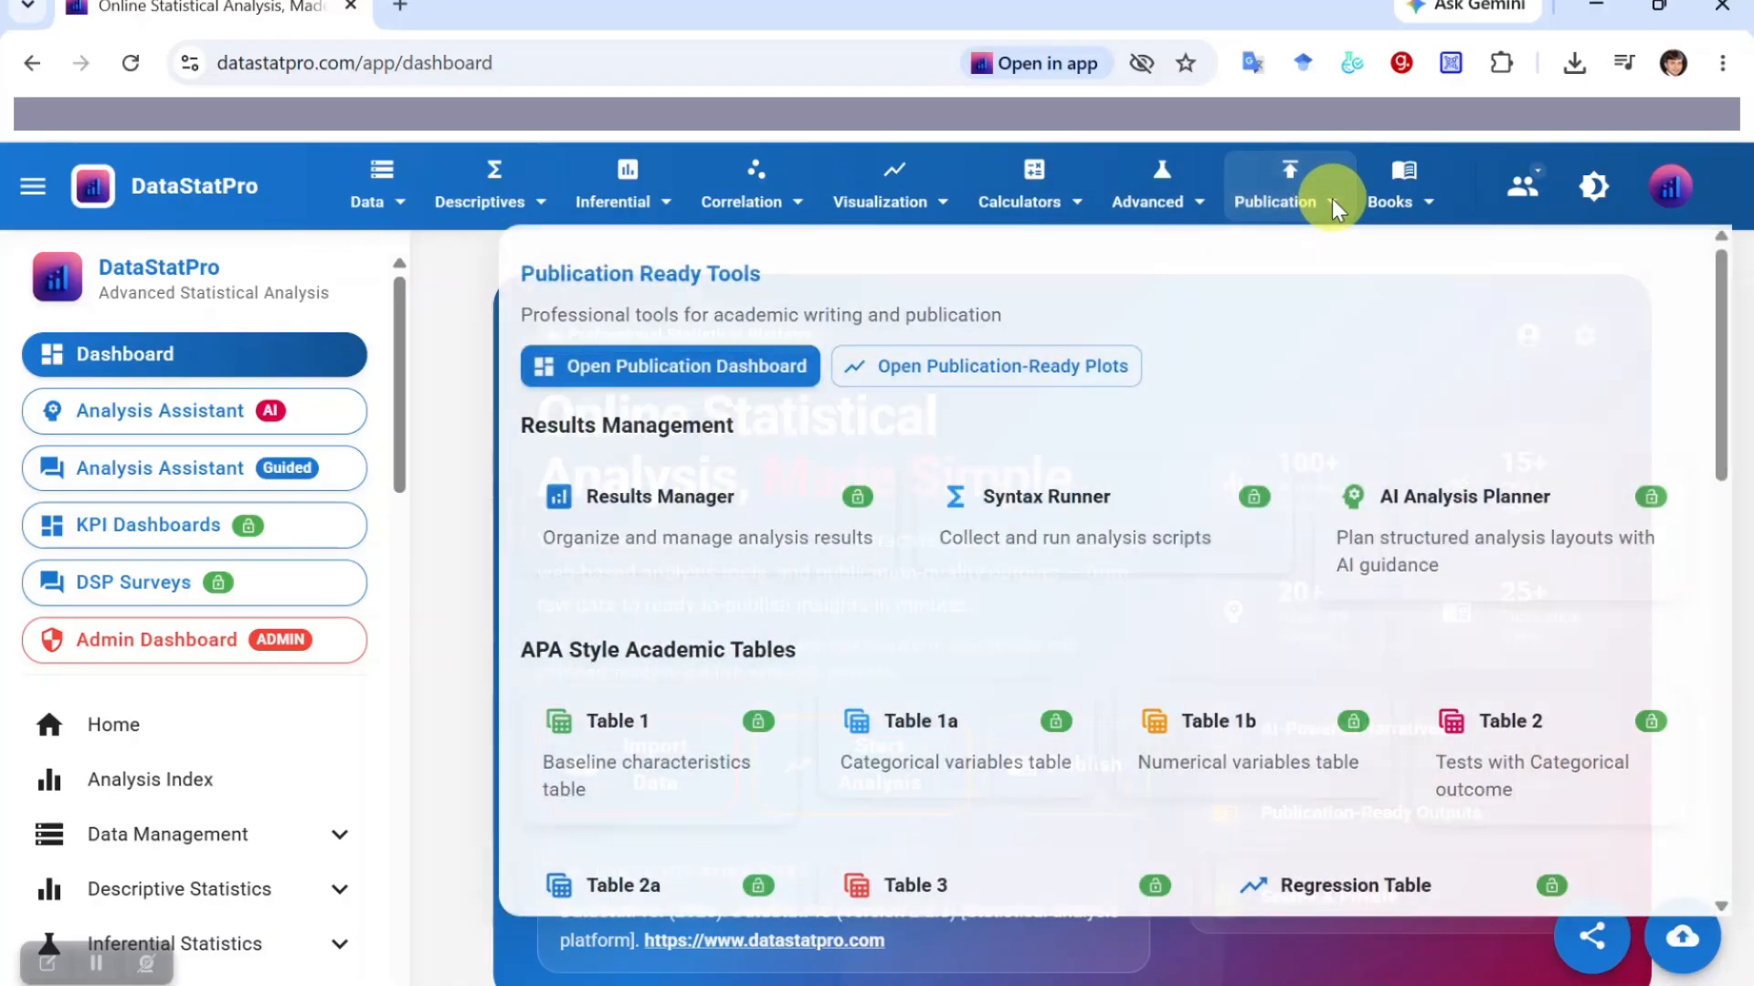
pyautogui.click(1187, 192)
pyautogui.click(1180, 218)
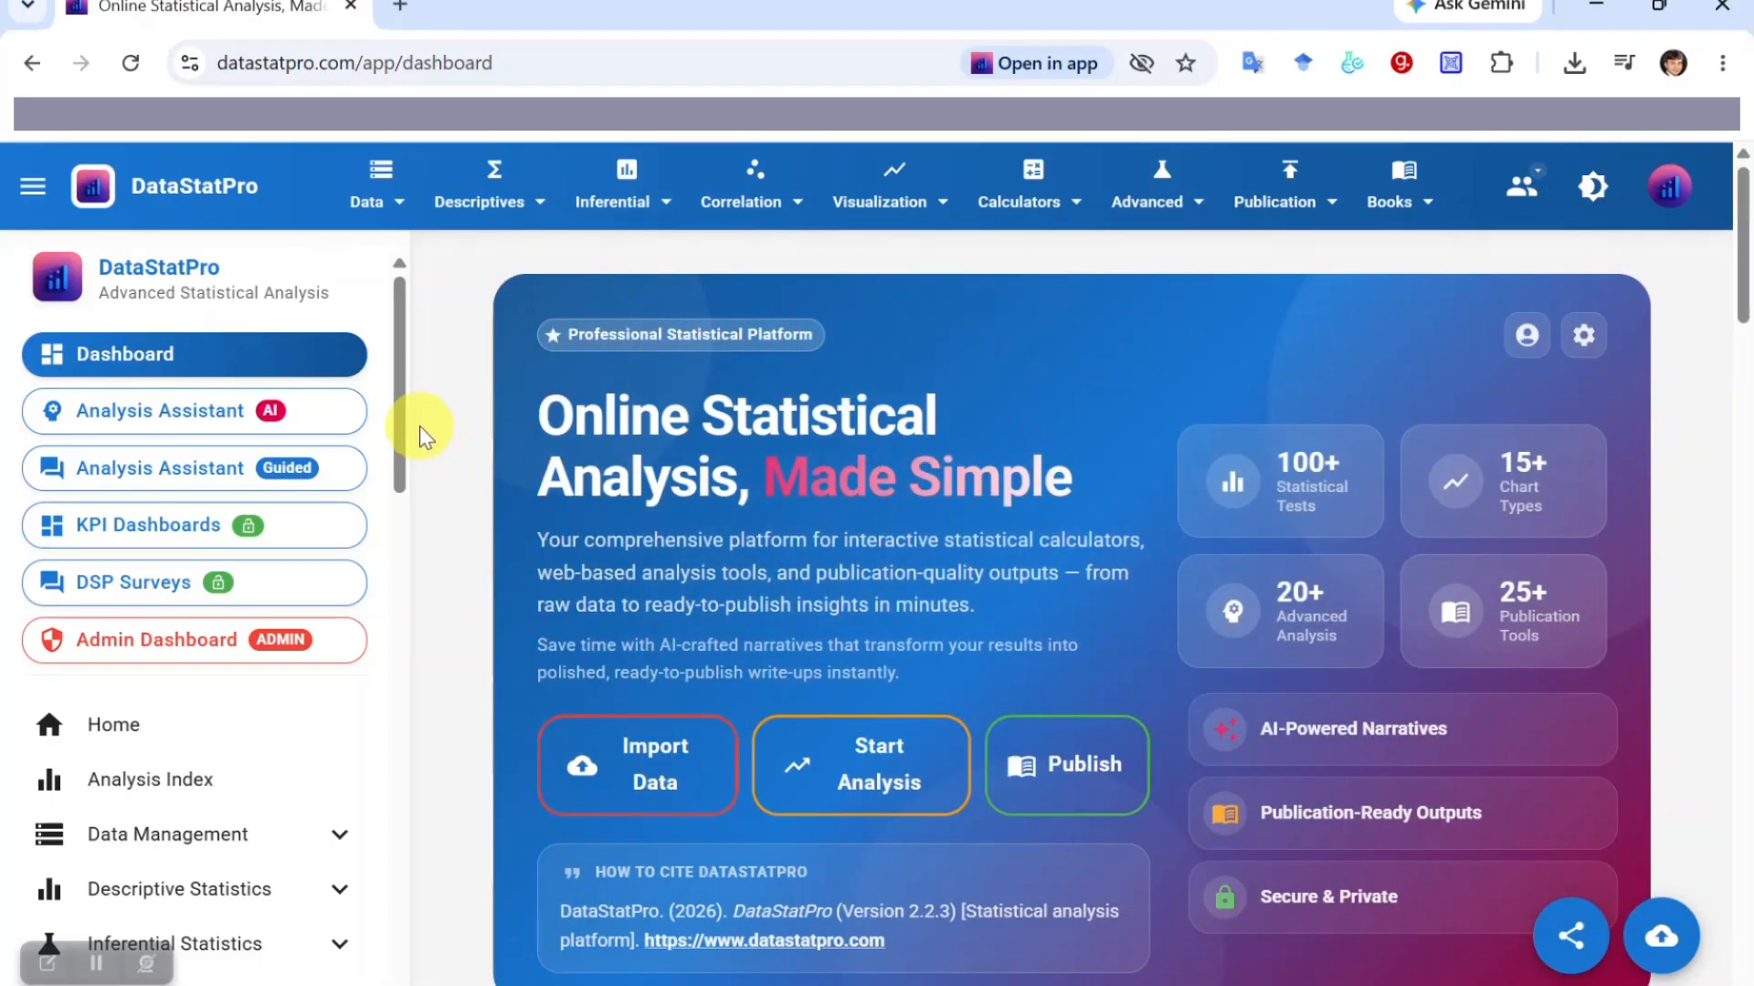
pyautogui.scroll(-3, 404, 444)
pyautogui.scroll(-5, 420, 576)
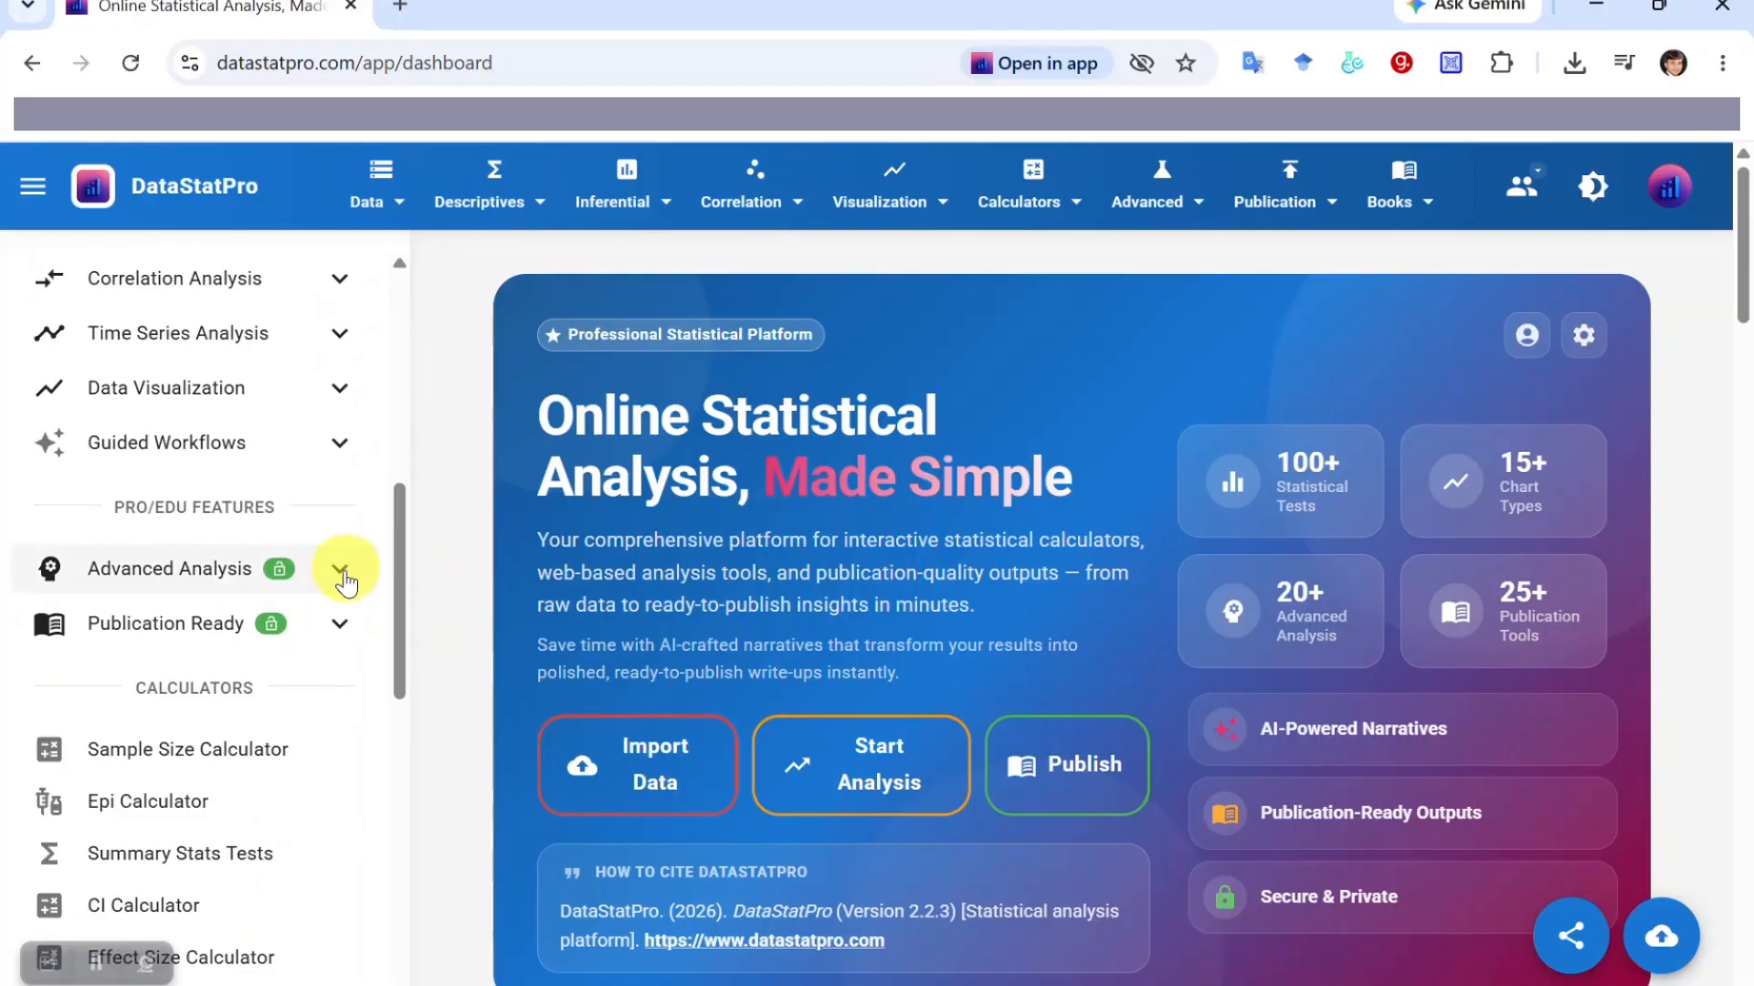
pyautogui.click(344, 573)
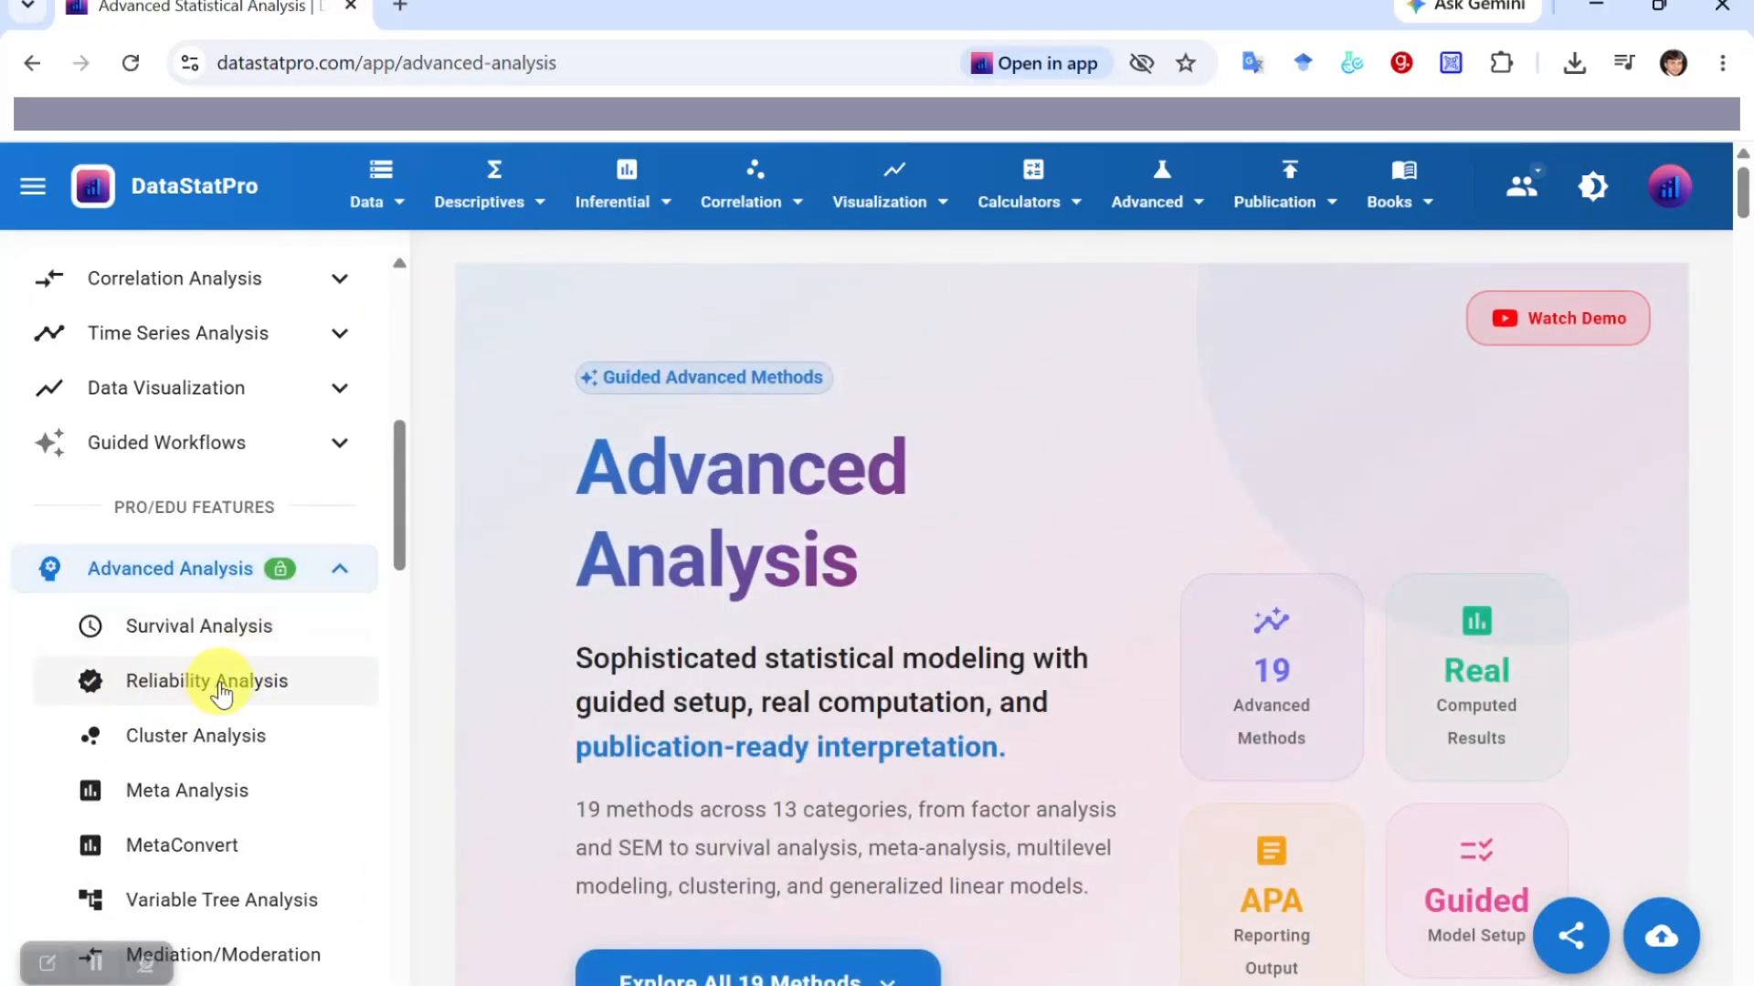
pyautogui.click(193, 691)
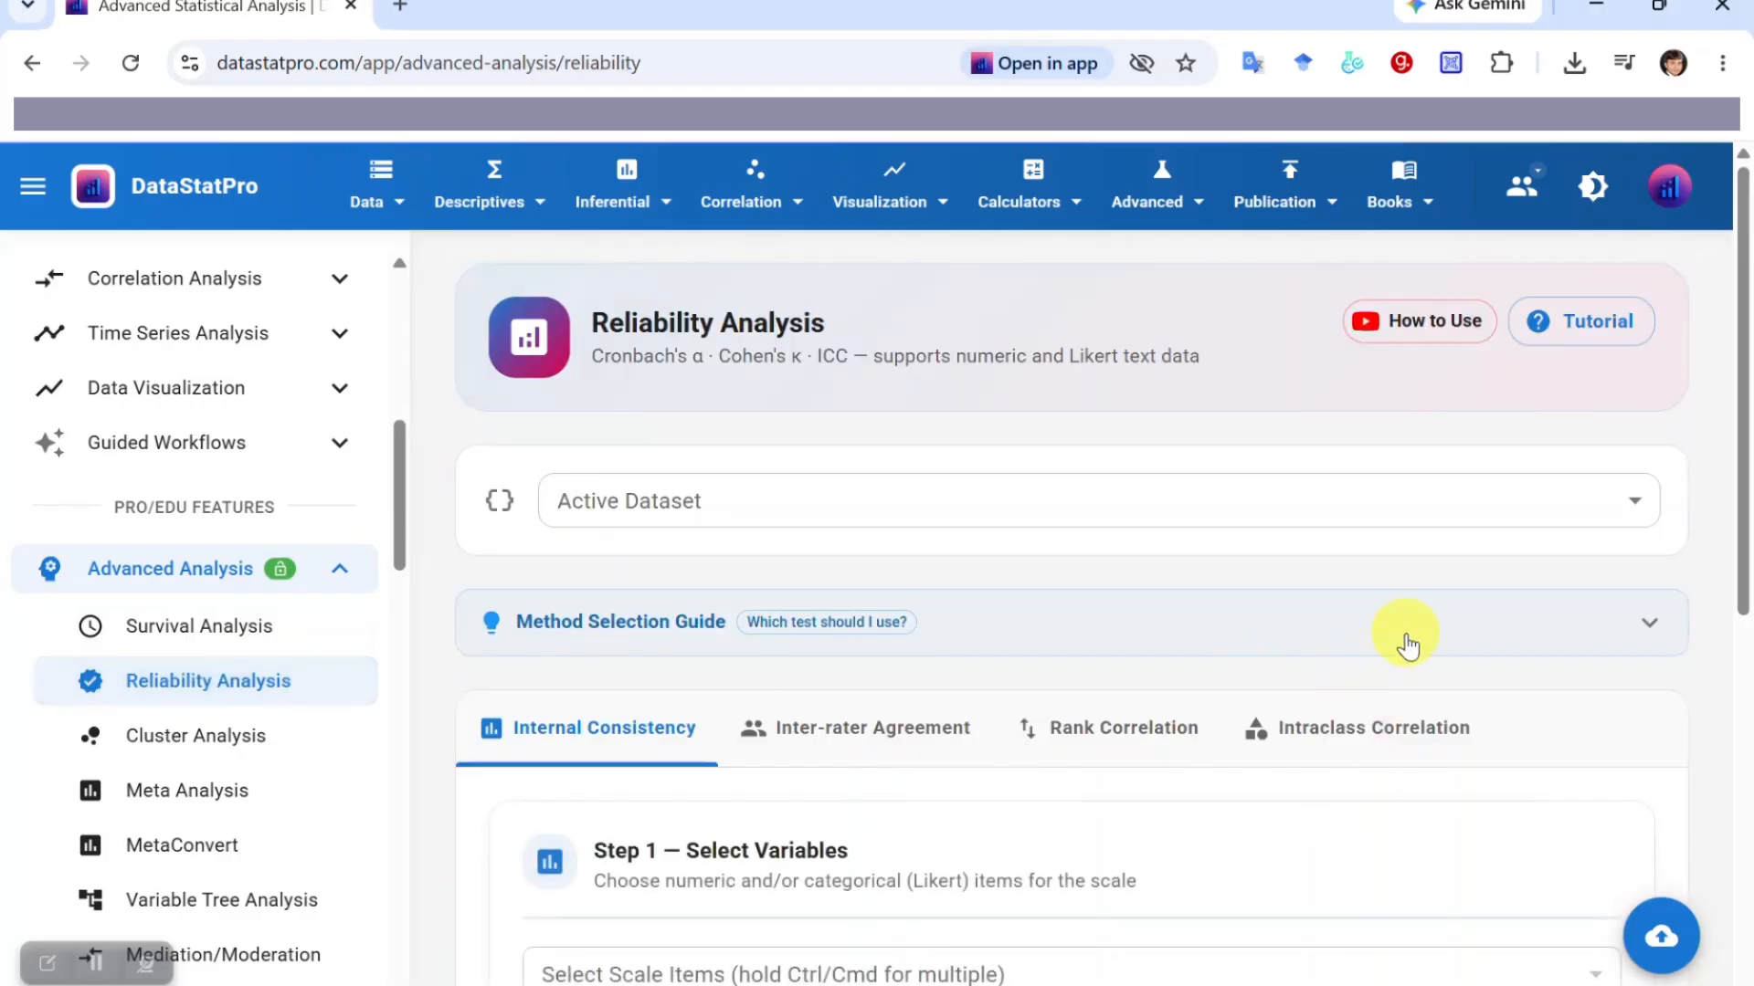
# Examine the Internal Consistency, Inter-rater Agreement, Rank Correlation and Intraclass Correlation sections of the reliability tool
pyautogui.scroll(-2, 1741, 498)
pyautogui.moveTo(1741, 528); pyautogui.dragTo(1742, 573)
pyautogui.scroll(-1, 1743, 573)
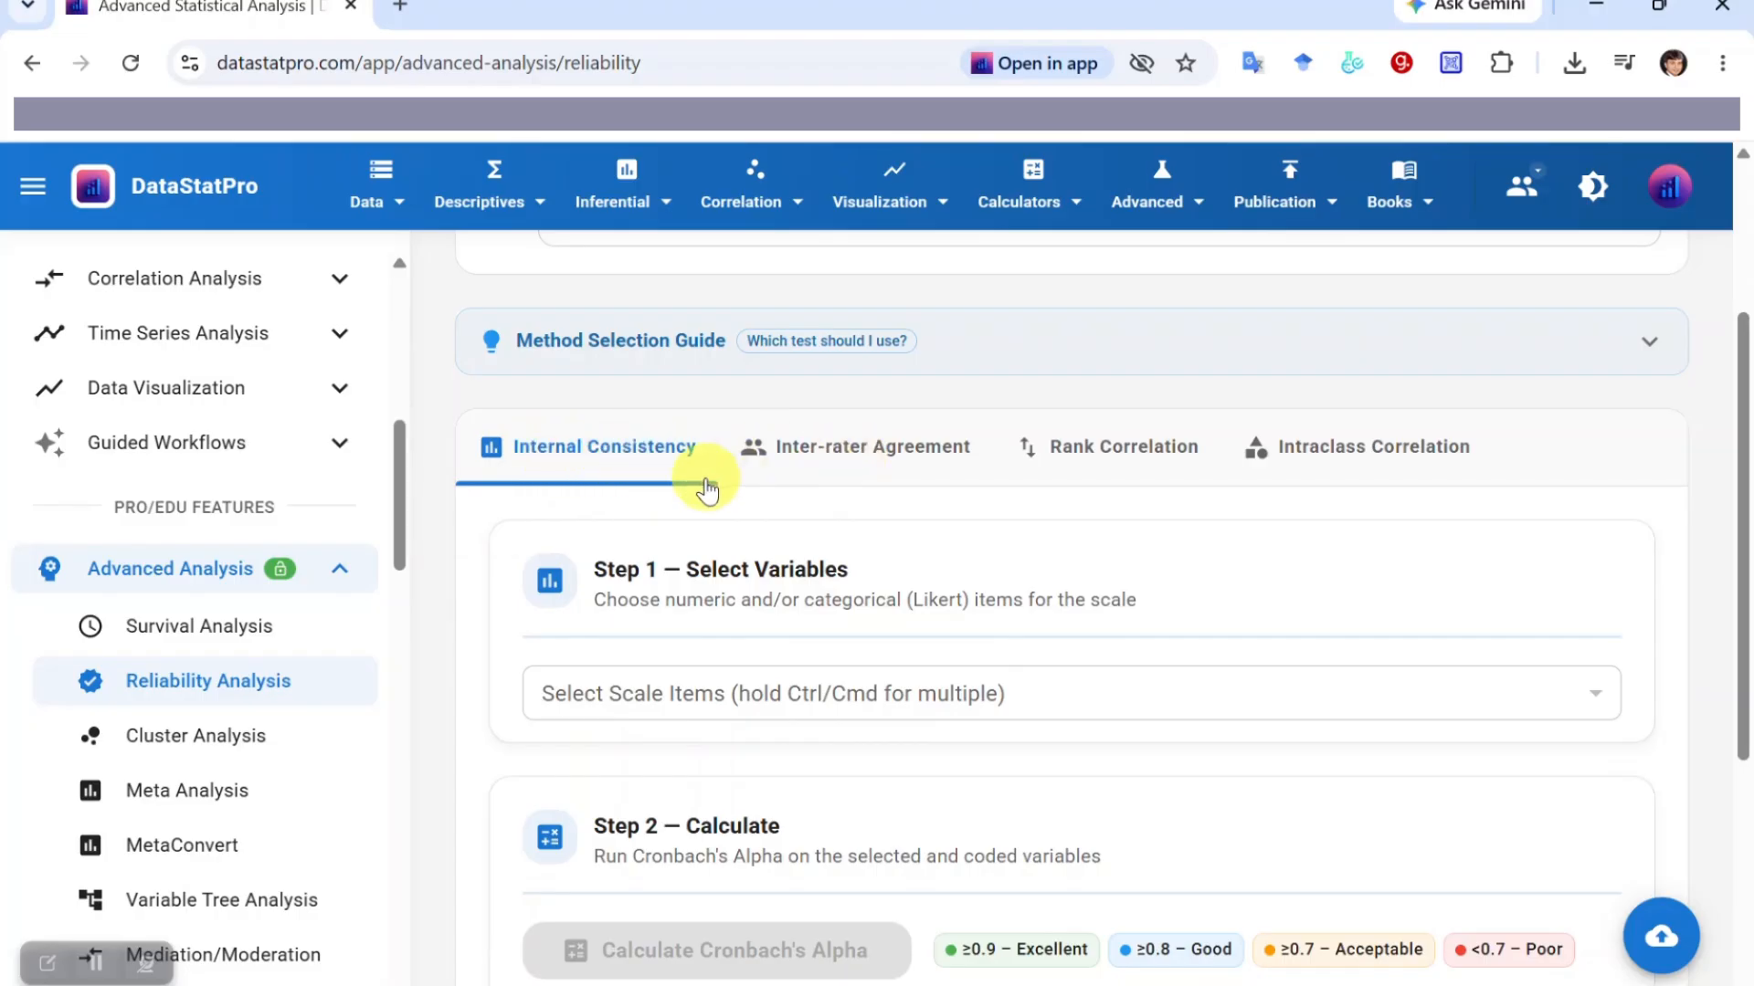
pyautogui.click(901, 466)
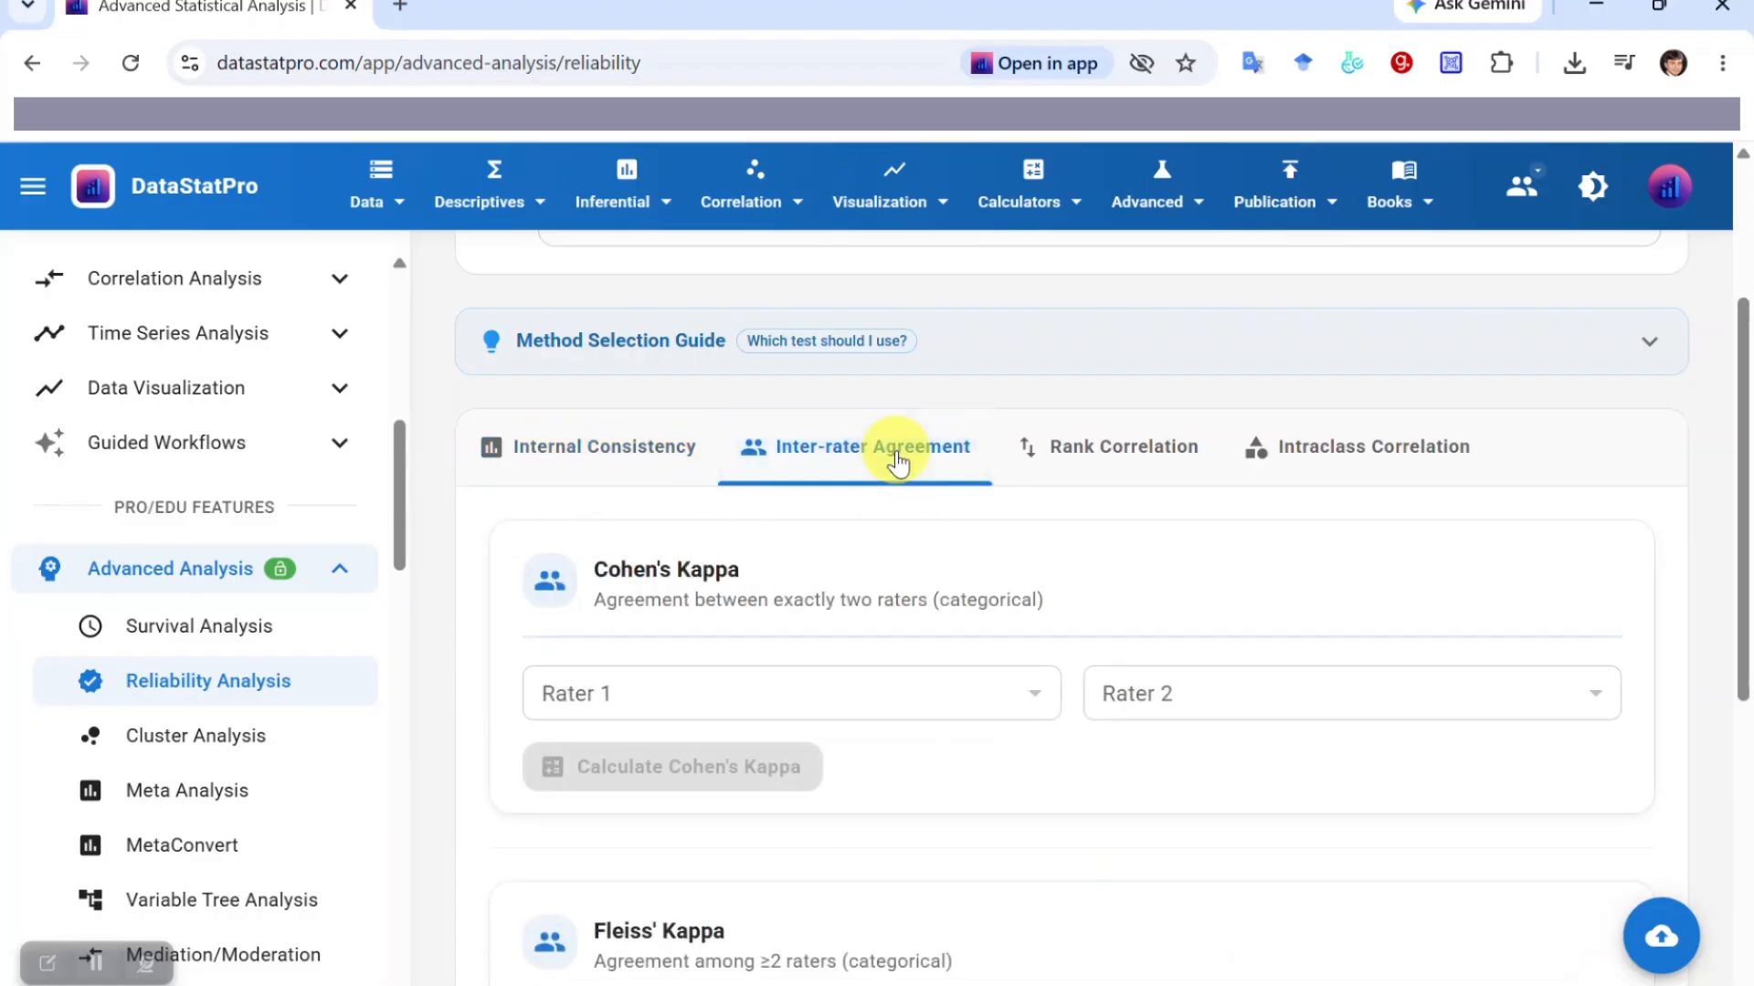
pyautogui.scroll(-4, 895, 458)
pyautogui.scroll(3, 895, 459)
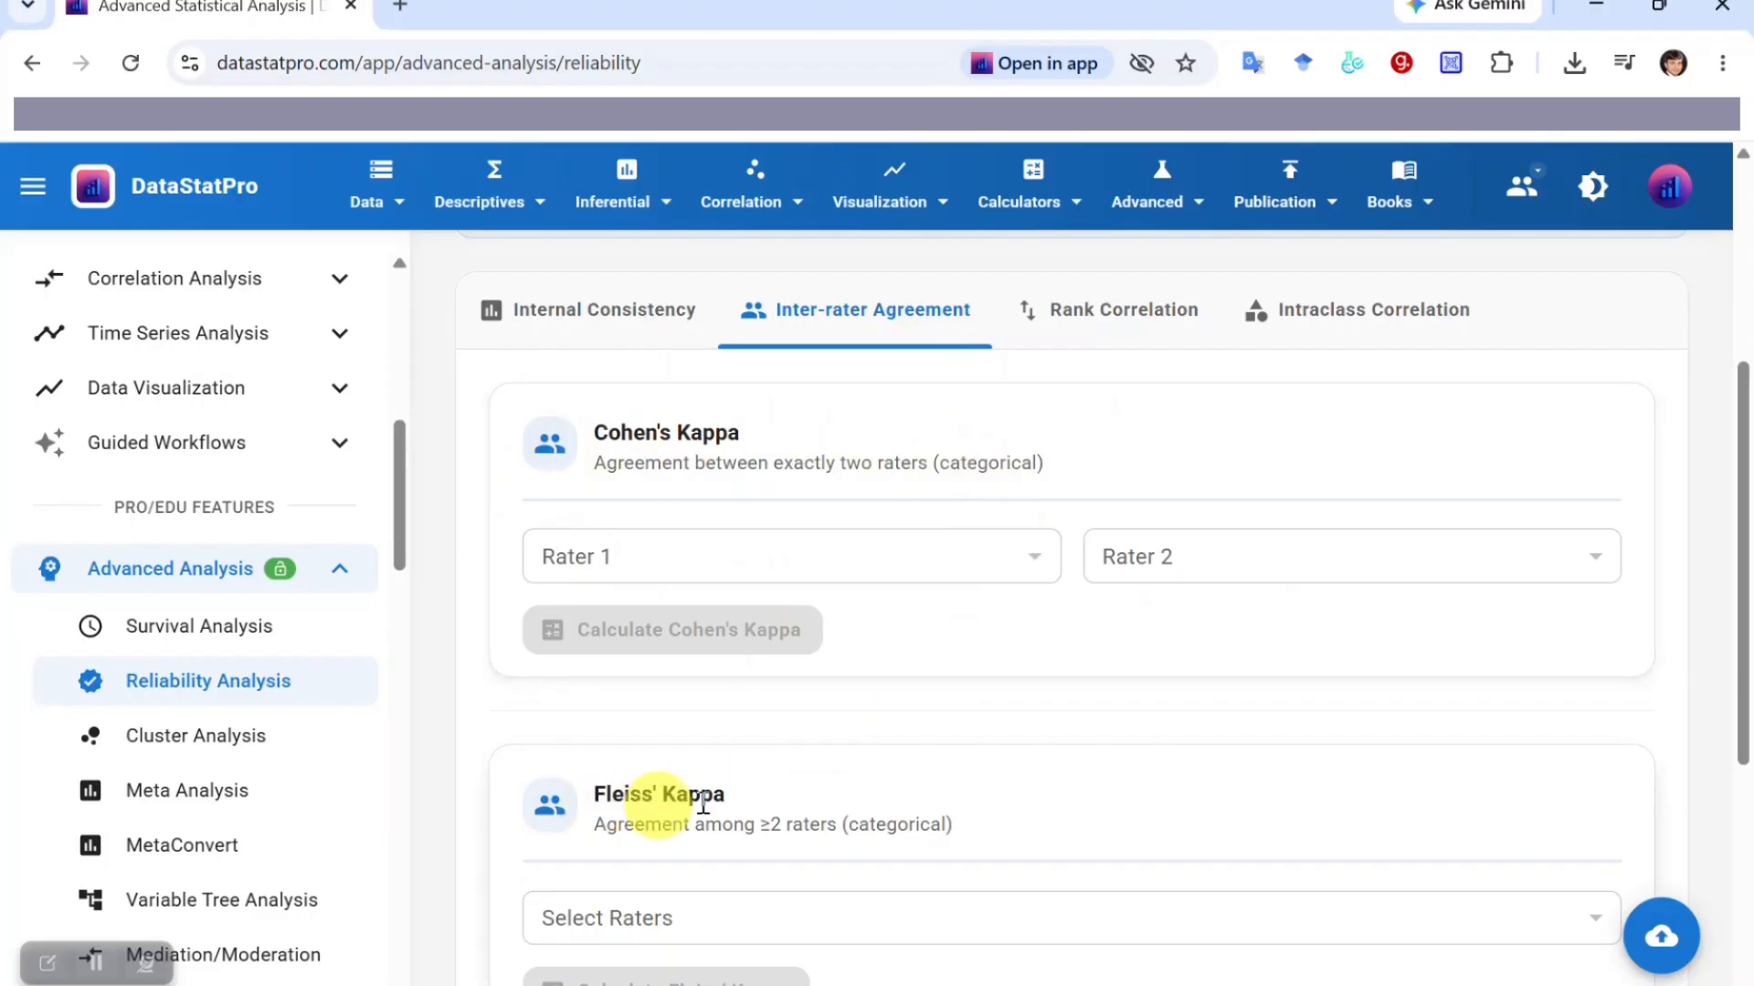
pyautogui.click(1129, 322)
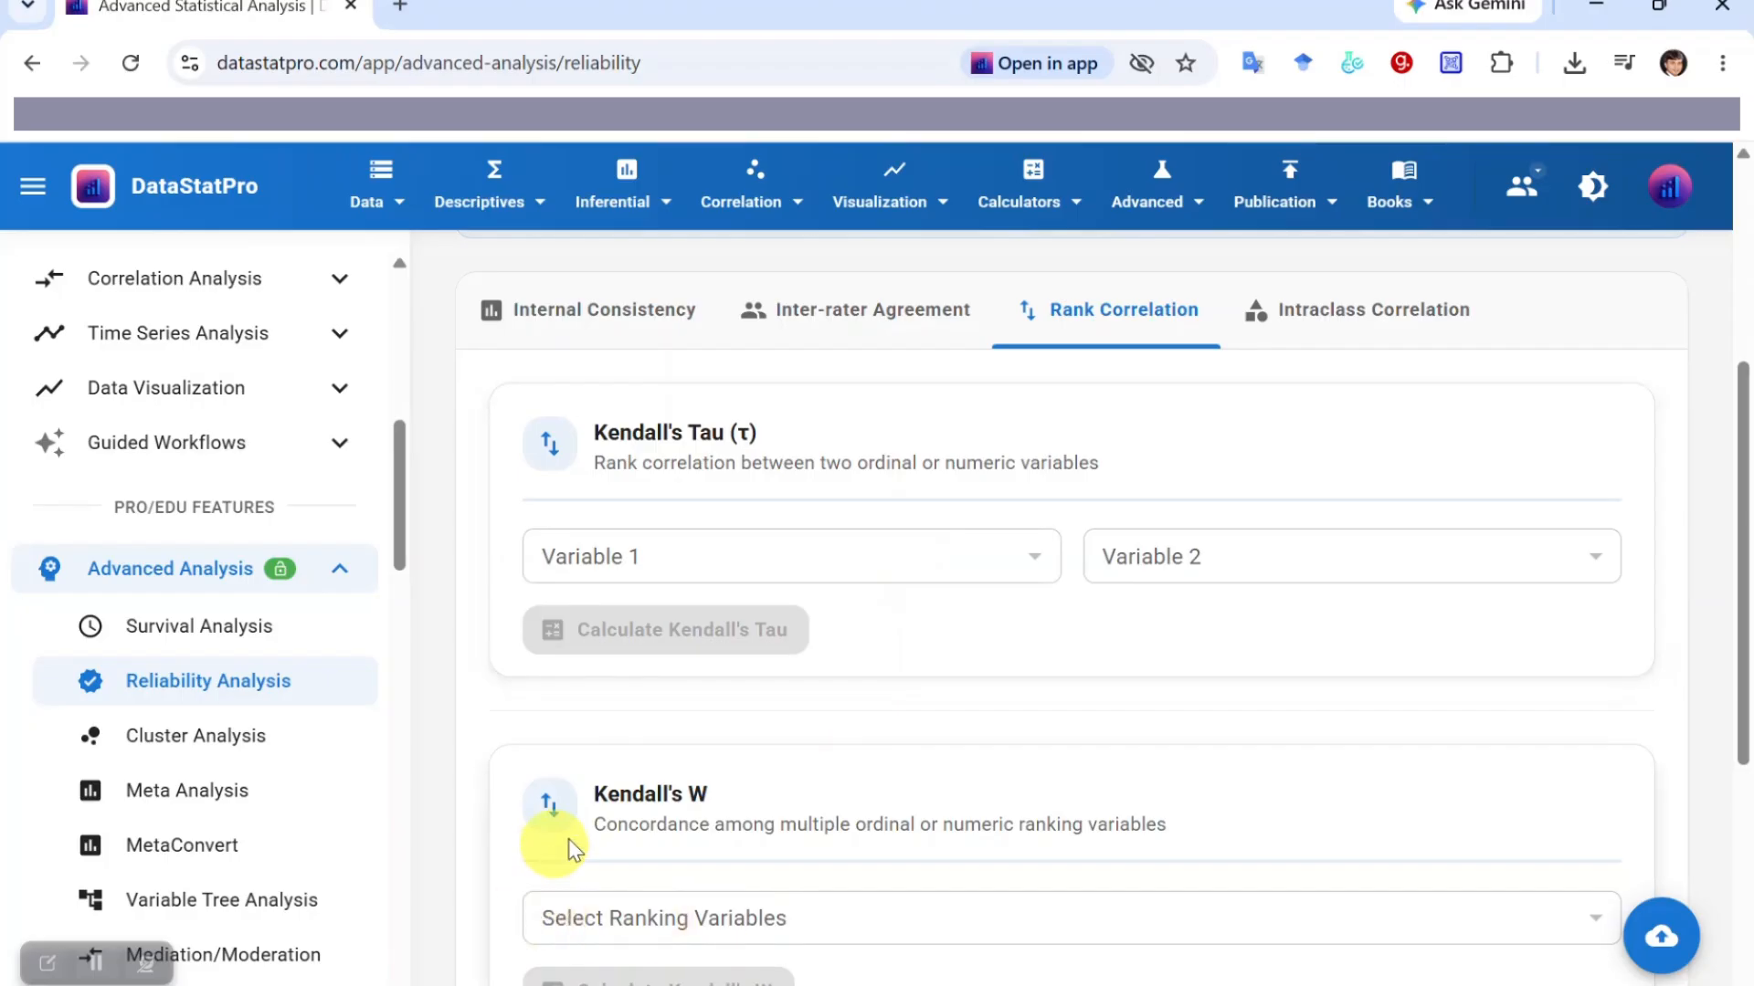
pyautogui.click(1349, 324)
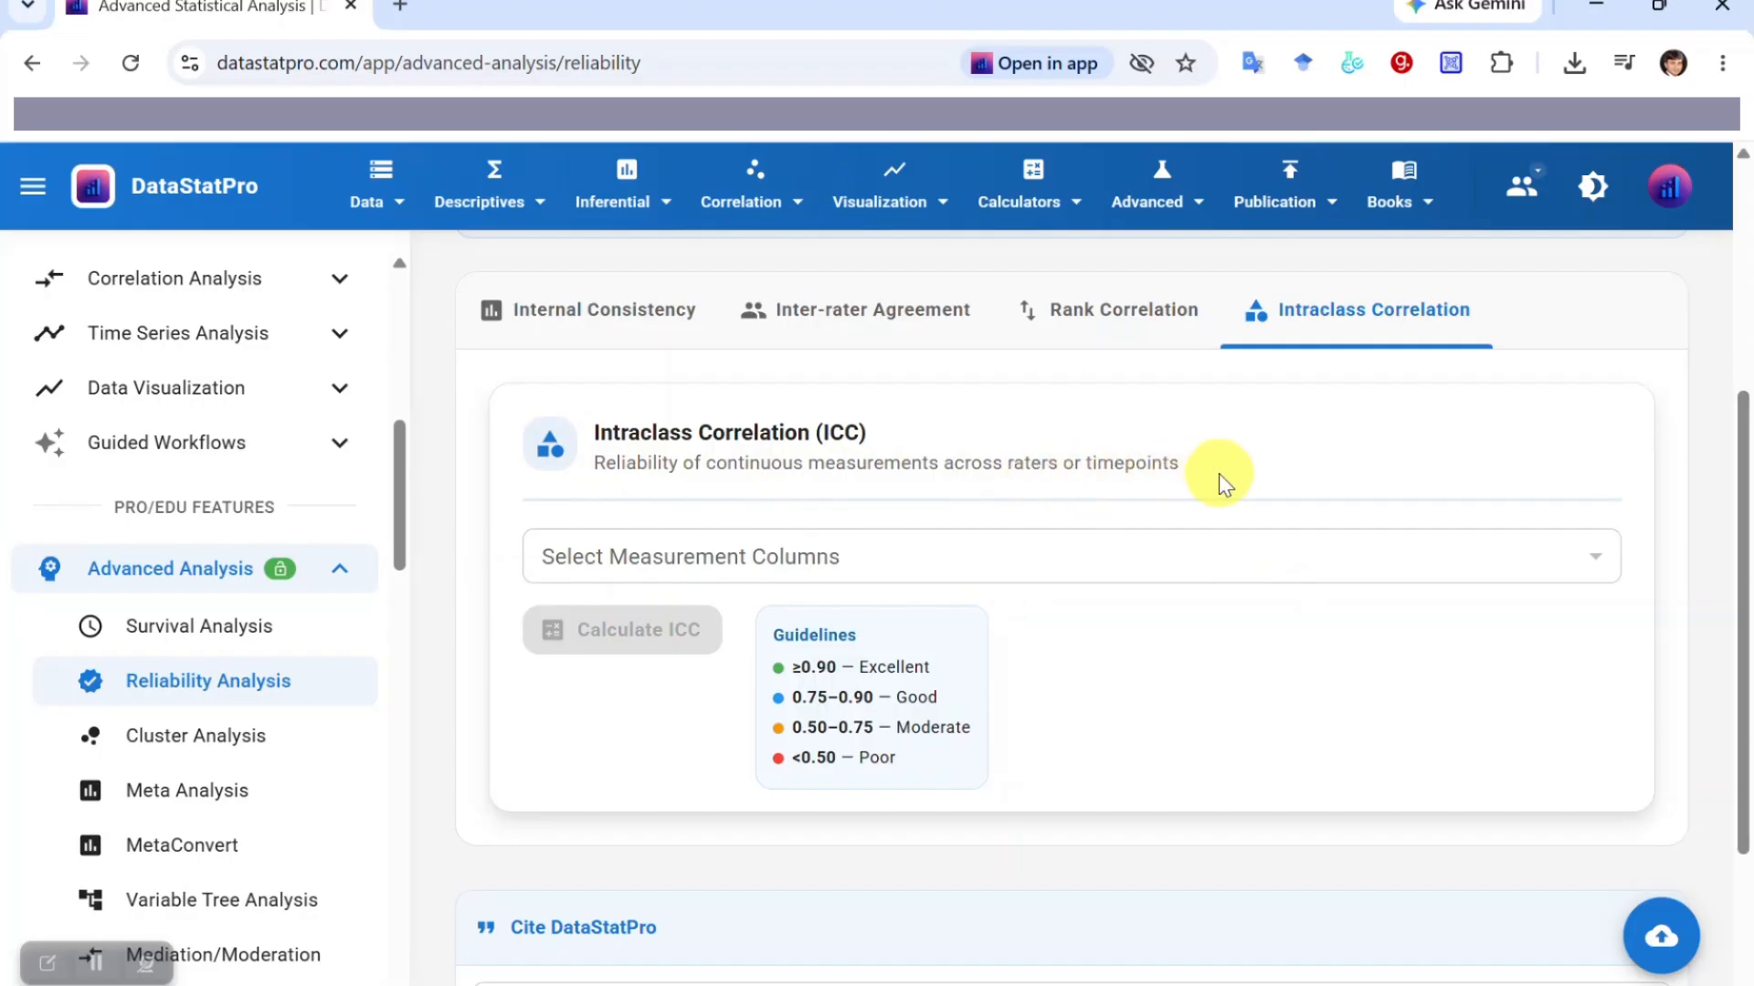
# Return to the Internal Consistency section and highlight the instruction on choosing numeric or Likert scale items
pyautogui.click(593, 320)
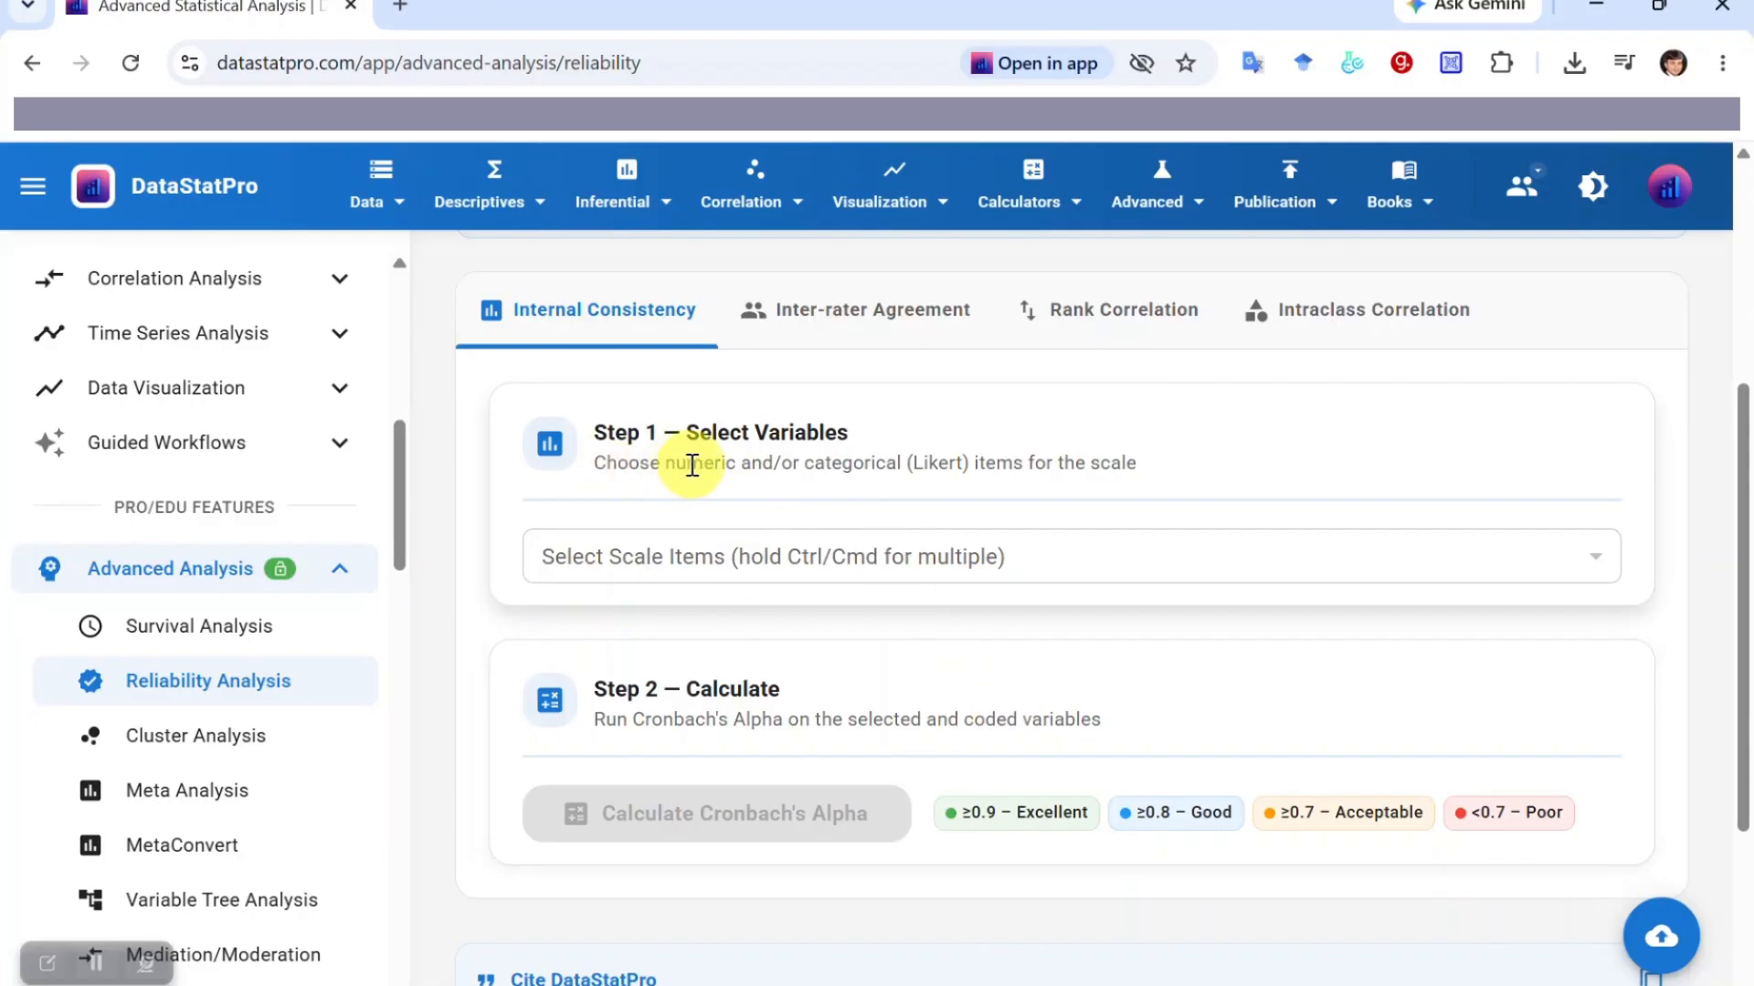
pyautogui.moveTo(607, 463); pyautogui.dragTo(1153, 475)
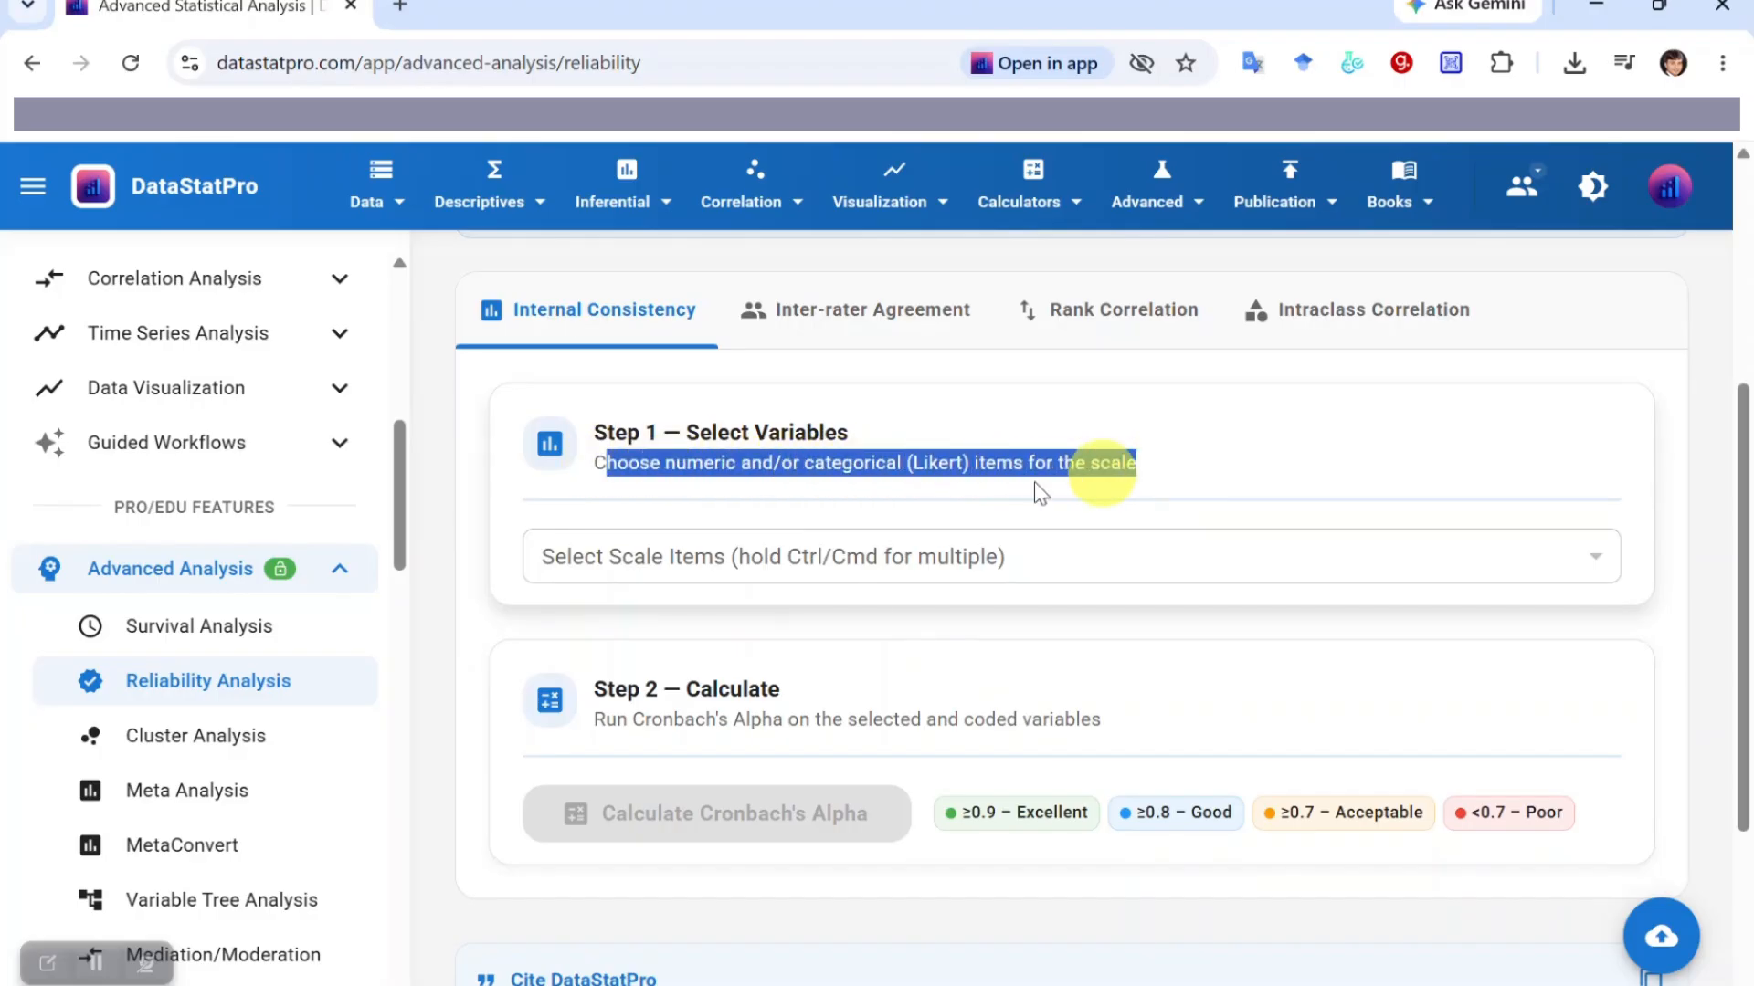
pyautogui.moveTo(593, 466); pyautogui.dragTo(1326, 494)
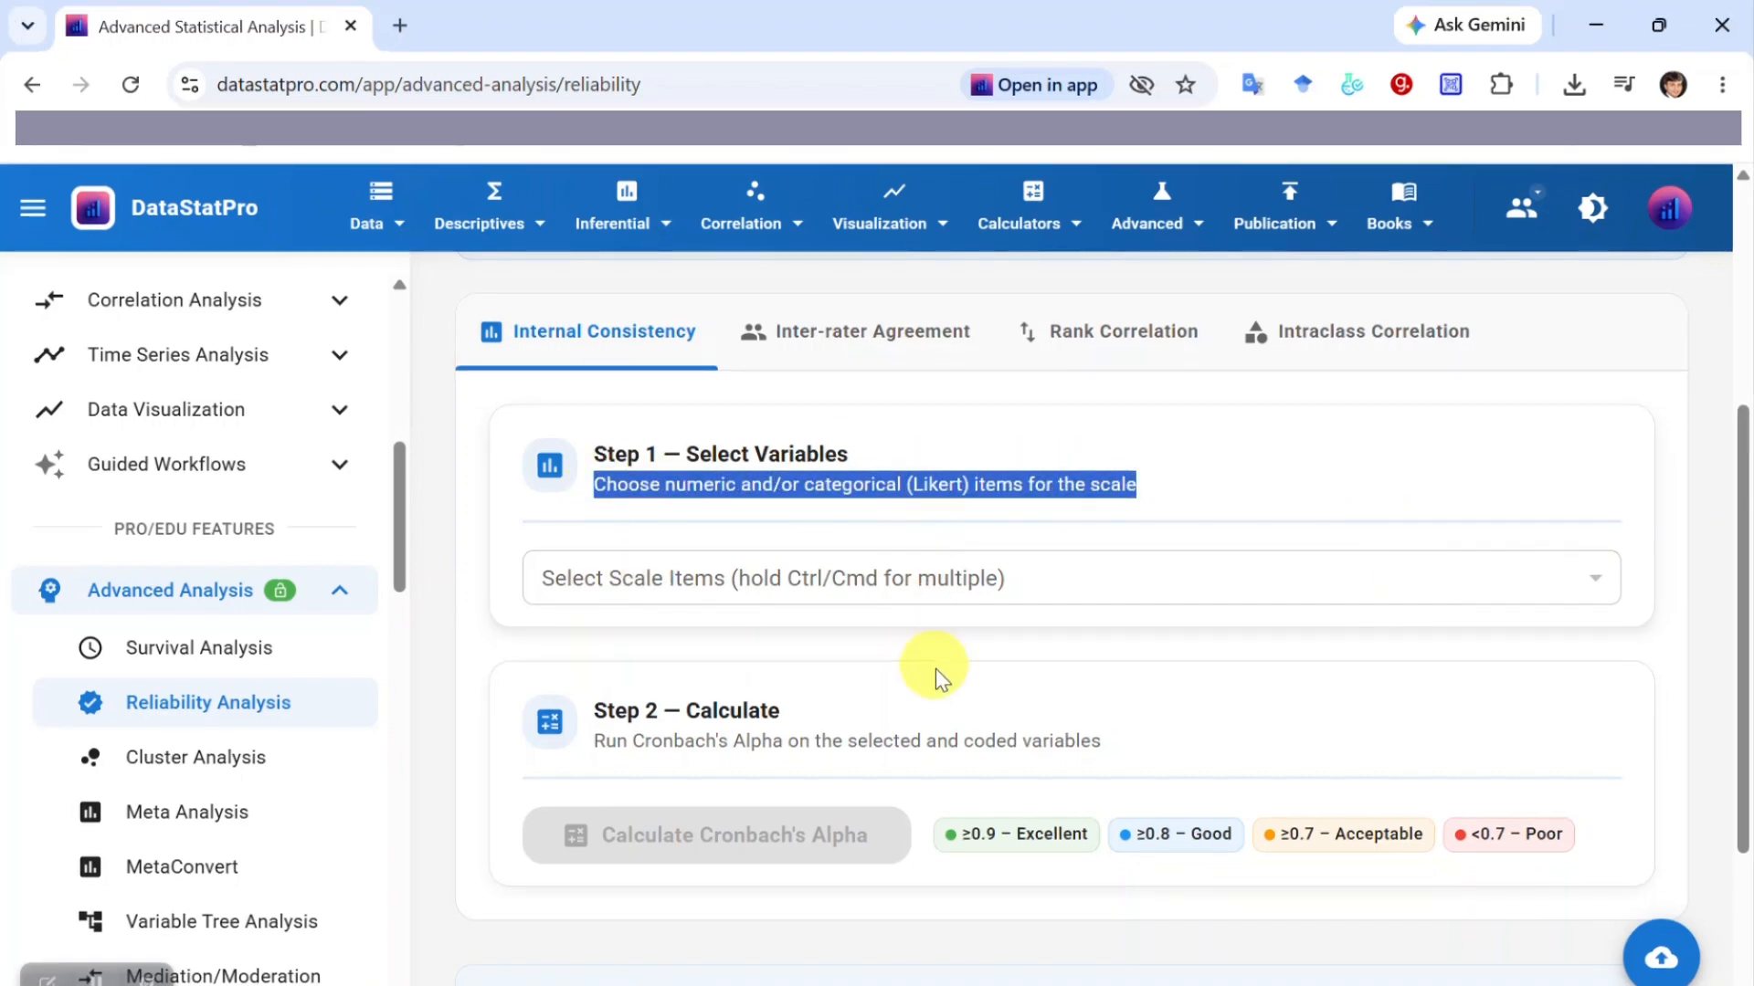
# Switch to the reliability data workbook in Excel and highlight the Numeric_Item_1 to Numeric_Item_5 columns
pyautogui.click(891, 983)
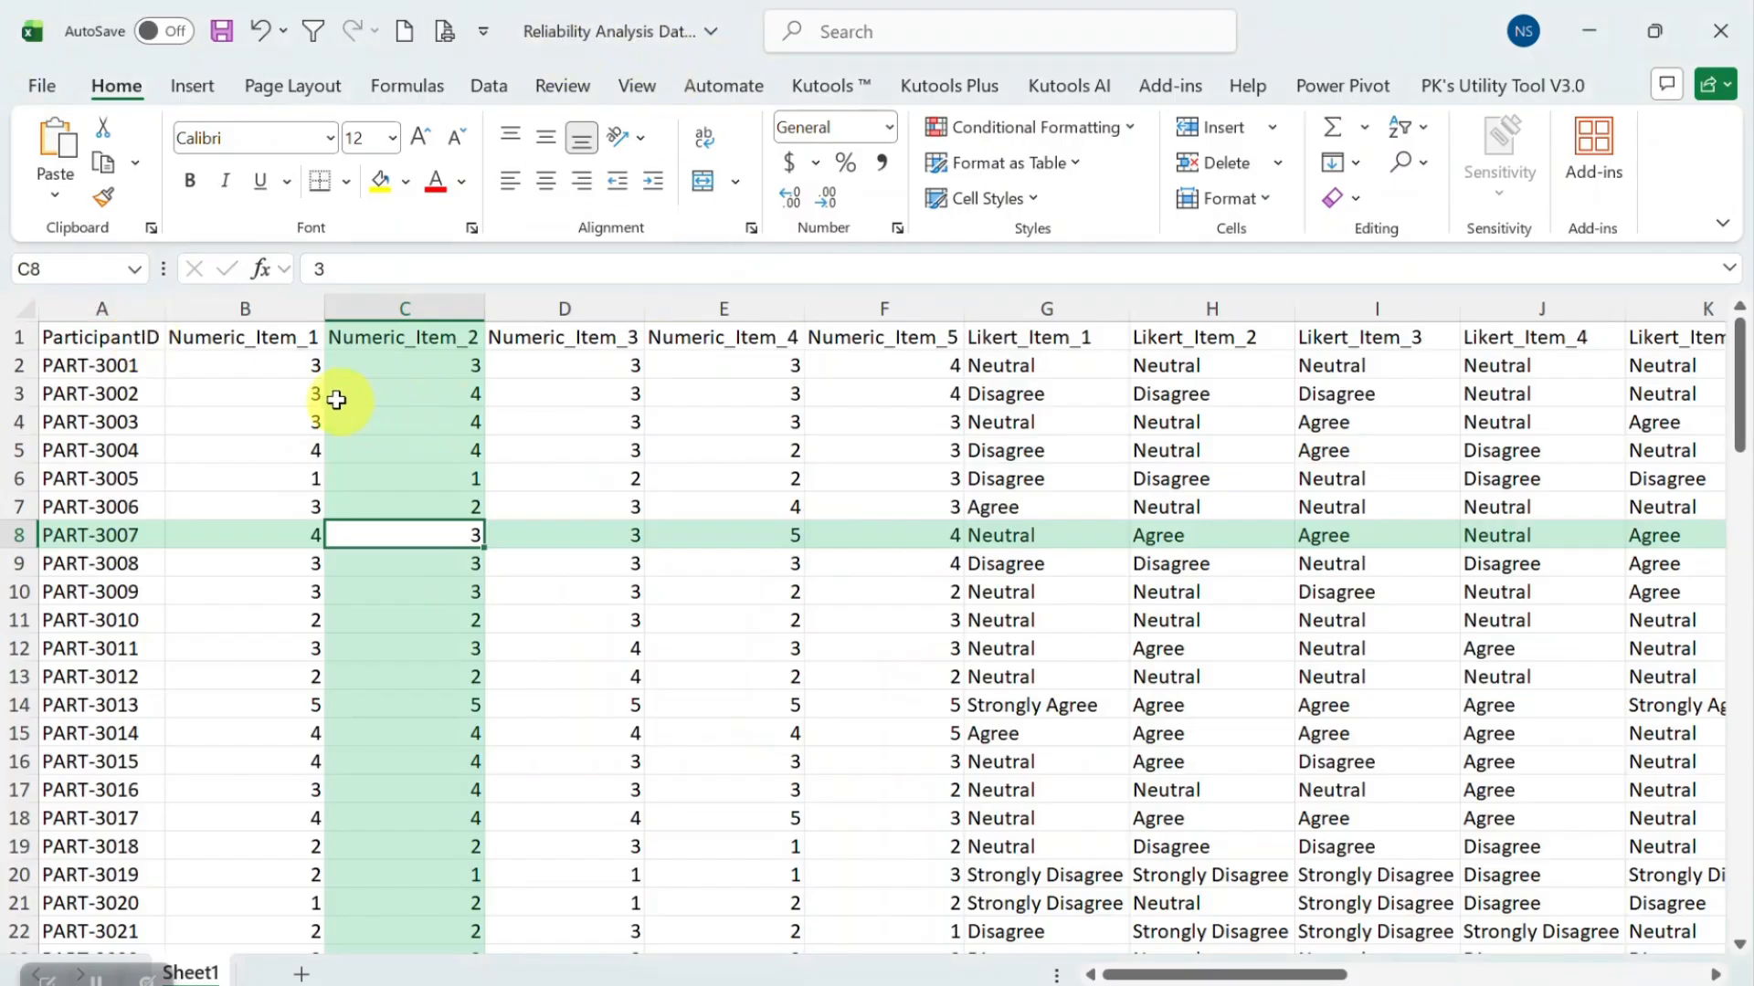
pyautogui.click(250, 309)
pyautogui.moveTo(250, 309); pyautogui.dragTo(918, 303)
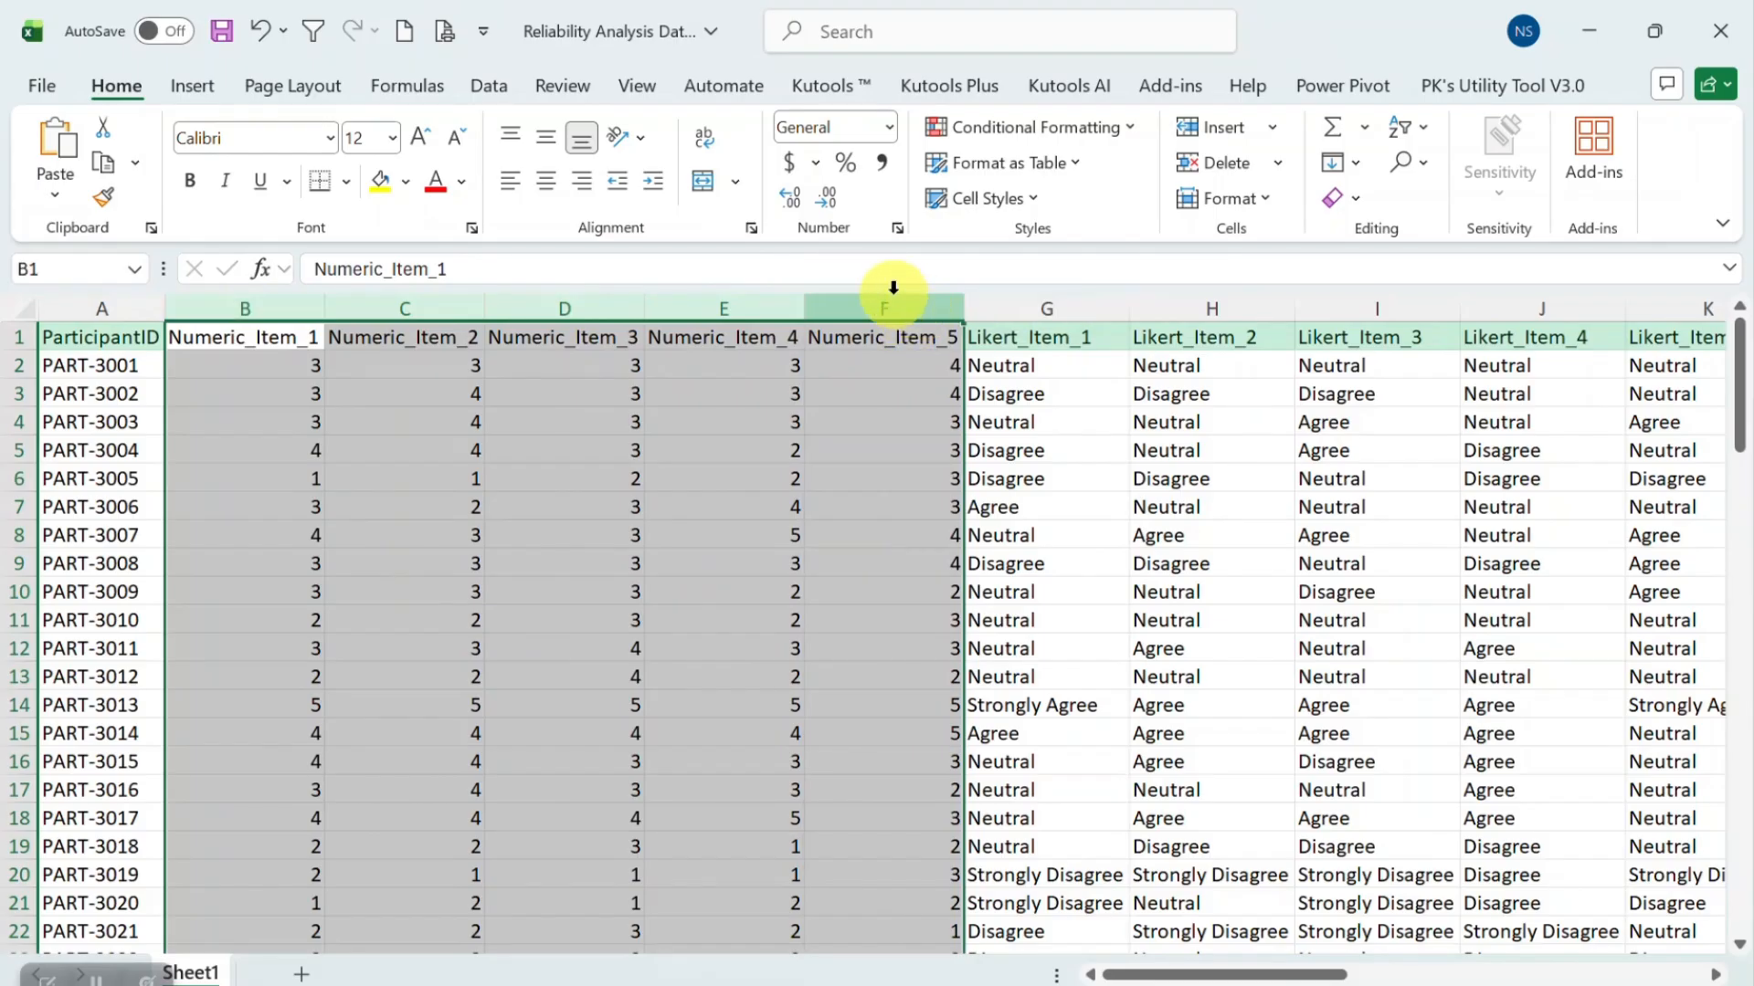
pyautogui.click(274, 394)
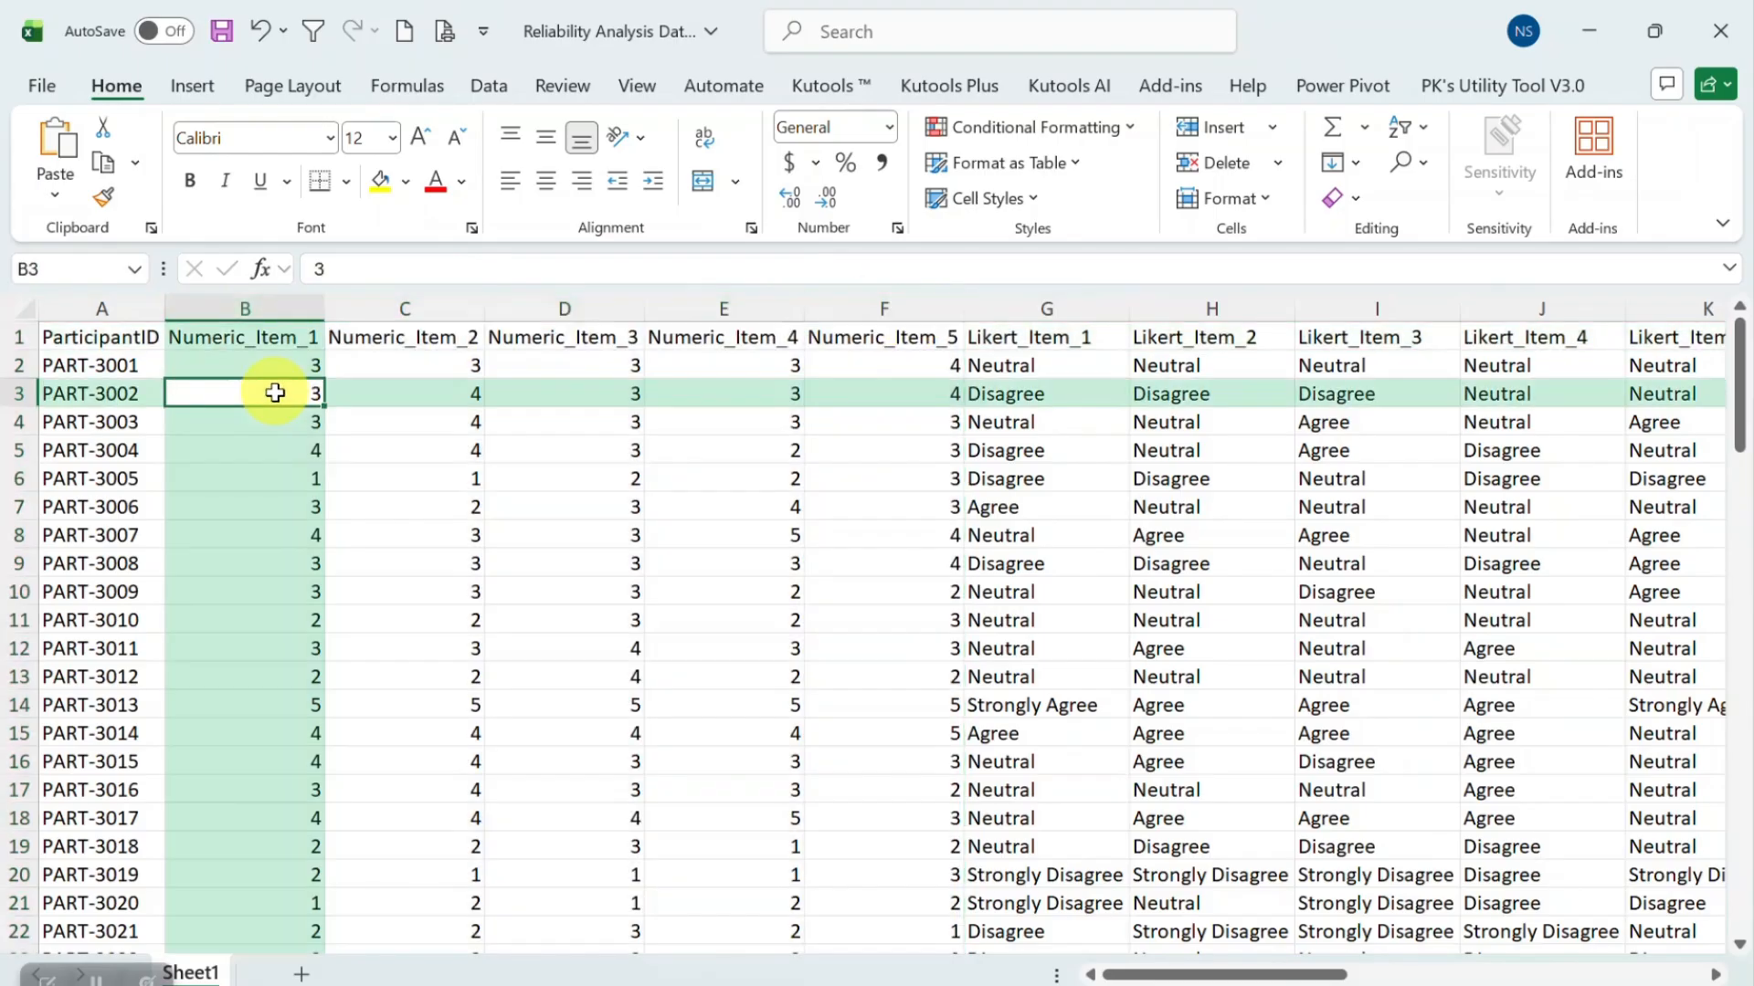
pyautogui.click(257, 306)
pyautogui.moveTo(257, 306); pyautogui.dragTo(871, 311)
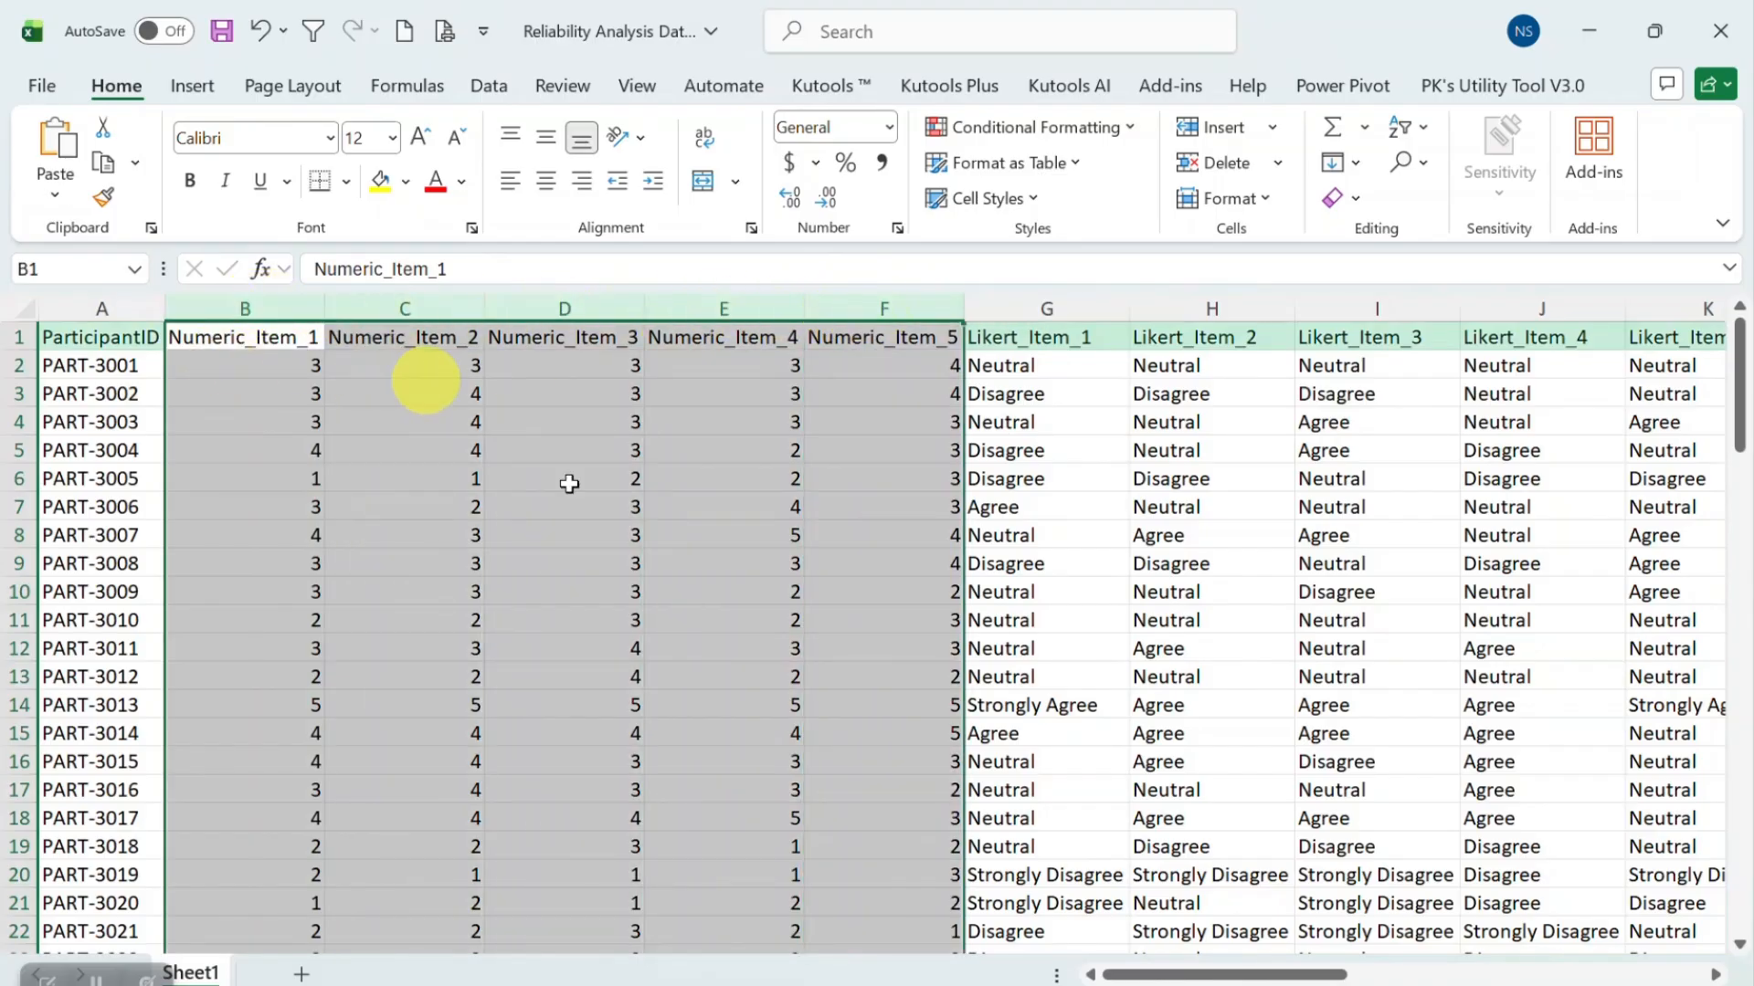
# Highlight the Likert_Item_1 to Likert_Item_6_Reverse columns and the Risk_Rater_A to Risk_Rater_C columns in turn
pyautogui.moveTo(1259, 975); pyautogui.dragTo(1315, 975)
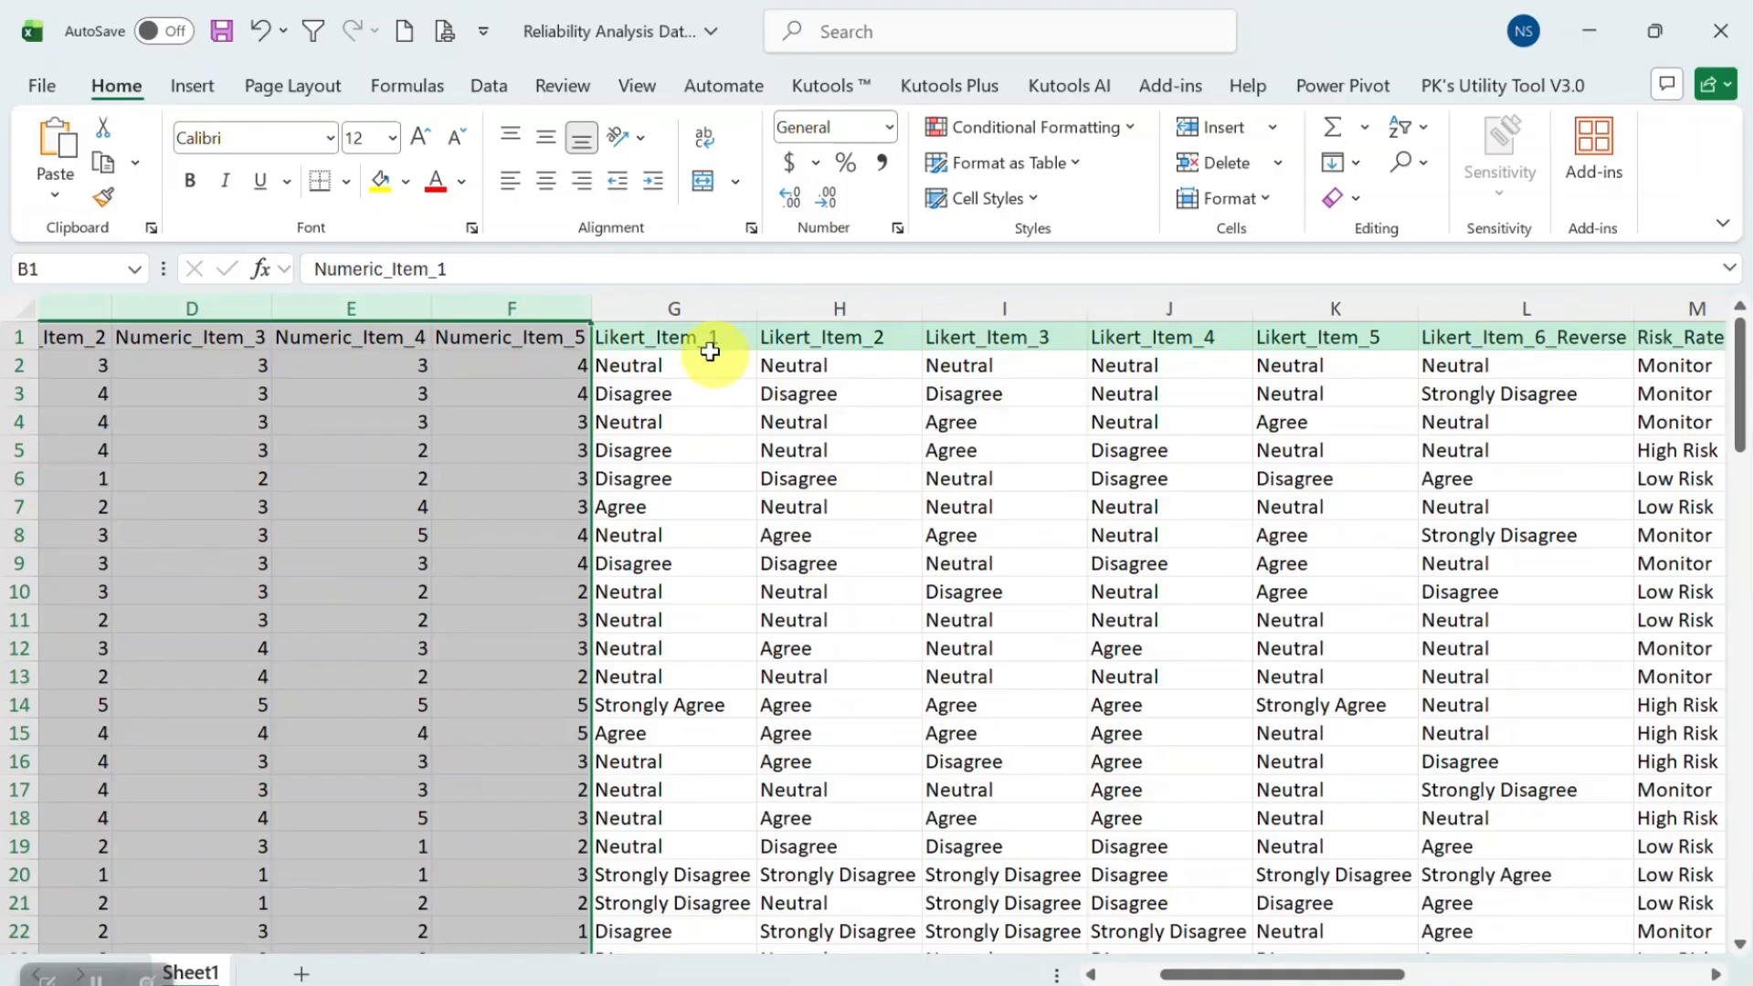
pyautogui.moveTo(688, 305); pyautogui.dragTo(1461, 336)
pyautogui.moveTo(1295, 974); pyautogui.dragTo(1352, 975)
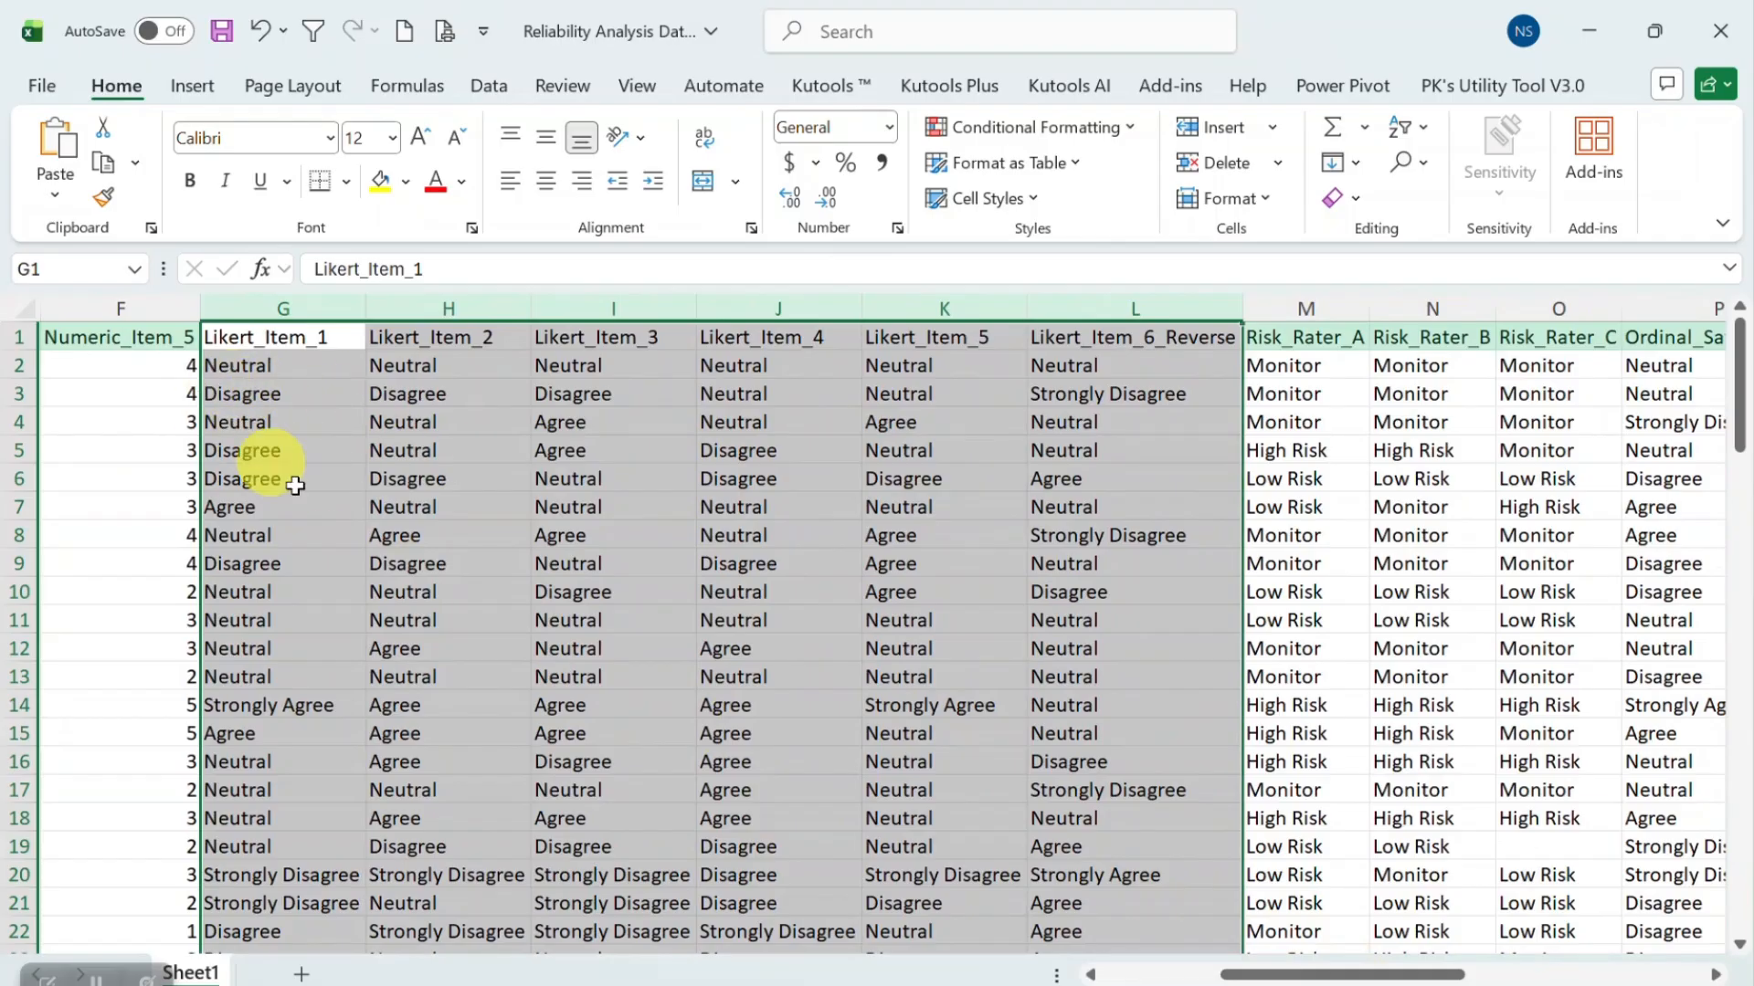
pyautogui.moveTo(1413, 975); pyautogui.dragTo(1505, 976)
pyautogui.moveTo(896, 307); pyautogui.dragTo(1142, 308)
# Highlight in turn the Ordinal_Satisfaction and Ordinal_Loyalty, Ranker_1 to Ranker_4, and Continuous_Measurement_1 to Continuous_Measurement_3 columns
pyautogui.moveTo(1429, 974); pyautogui.dragTo(1475, 974)
pyautogui.moveTo(1014, 299); pyautogui.dragTo(1154, 306)
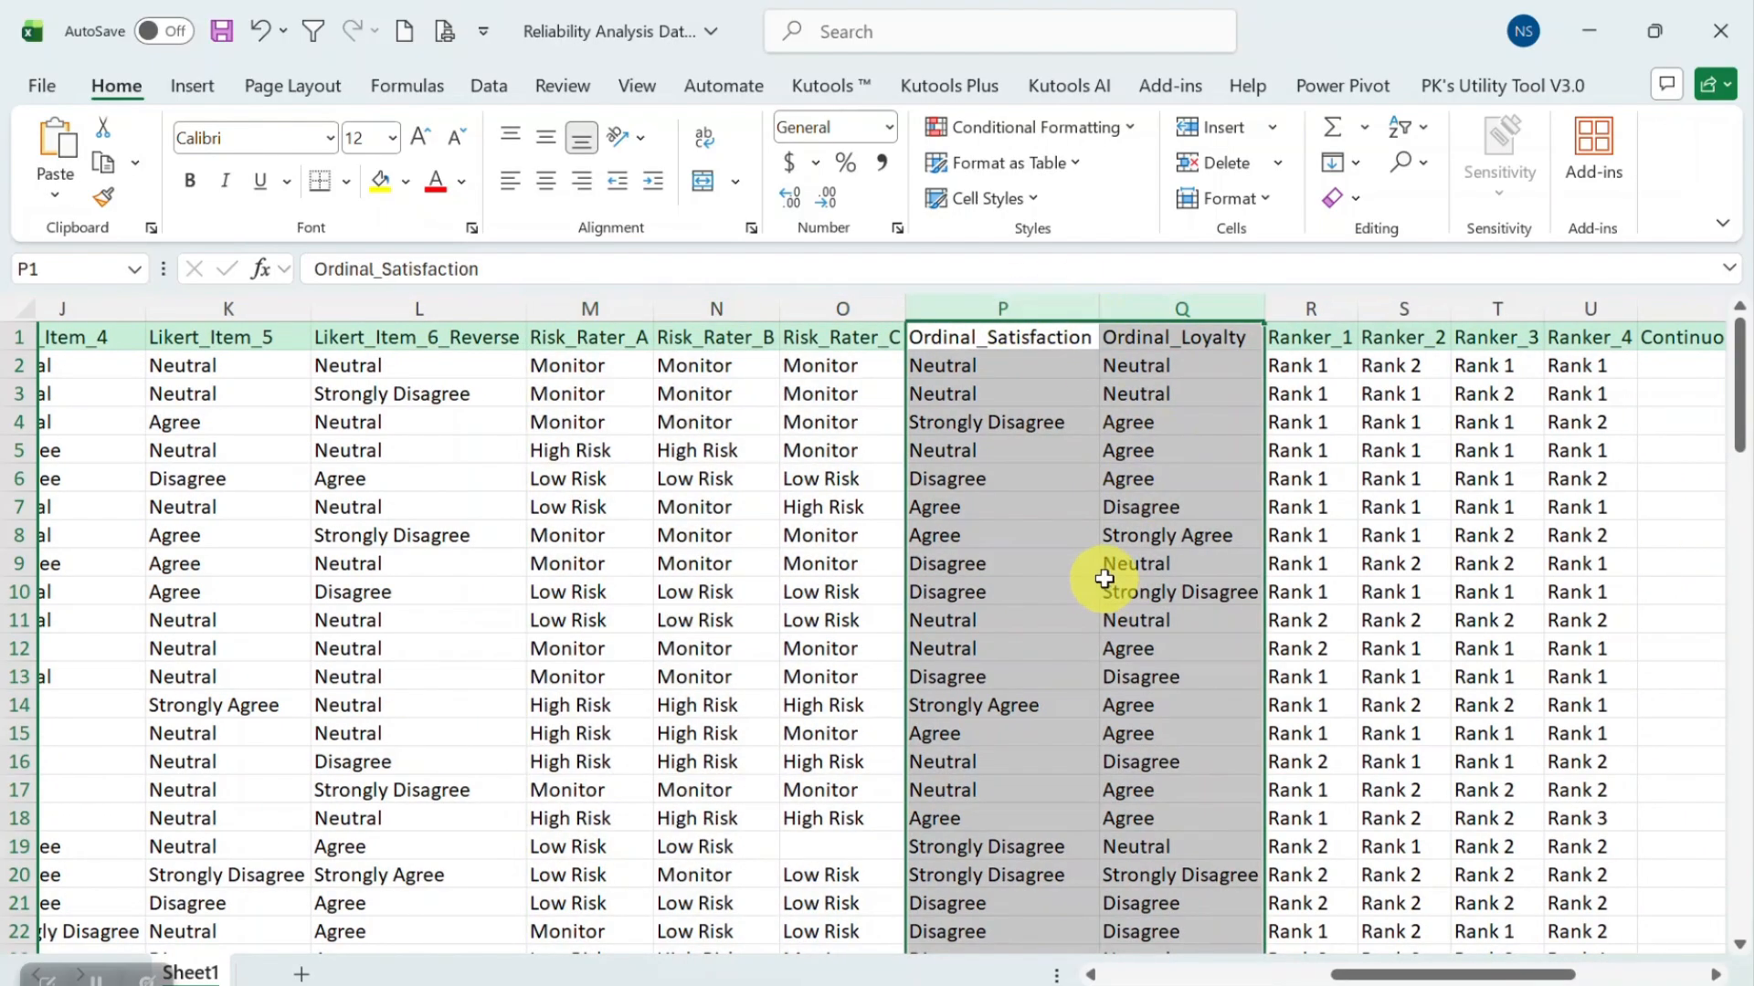
pyautogui.moveTo(1419, 975); pyautogui.dragTo(1498, 976)
pyautogui.moveTo(815, 302); pyautogui.dragTo(1070, 304)
pyautogui.moveTo(1502, 974); pyautogui.dragTo(1556, 975)
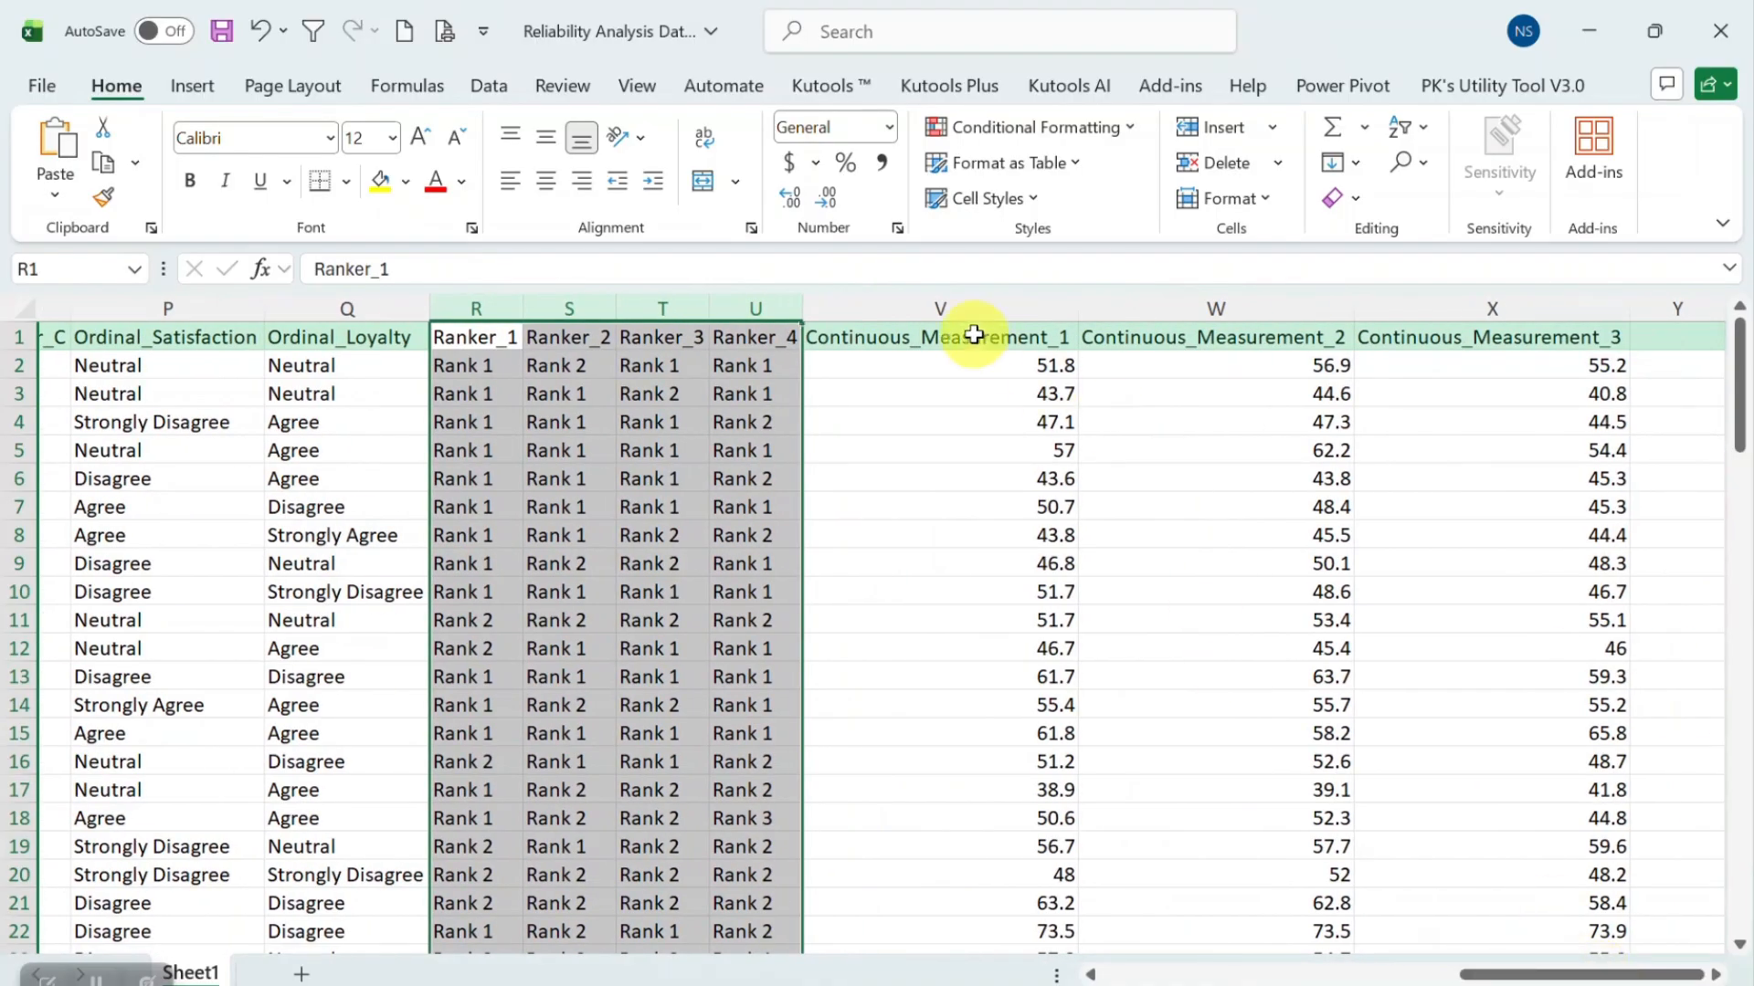
pyautogui.moveTo(967, 308); pyautogui.dragTo(1487, 305)
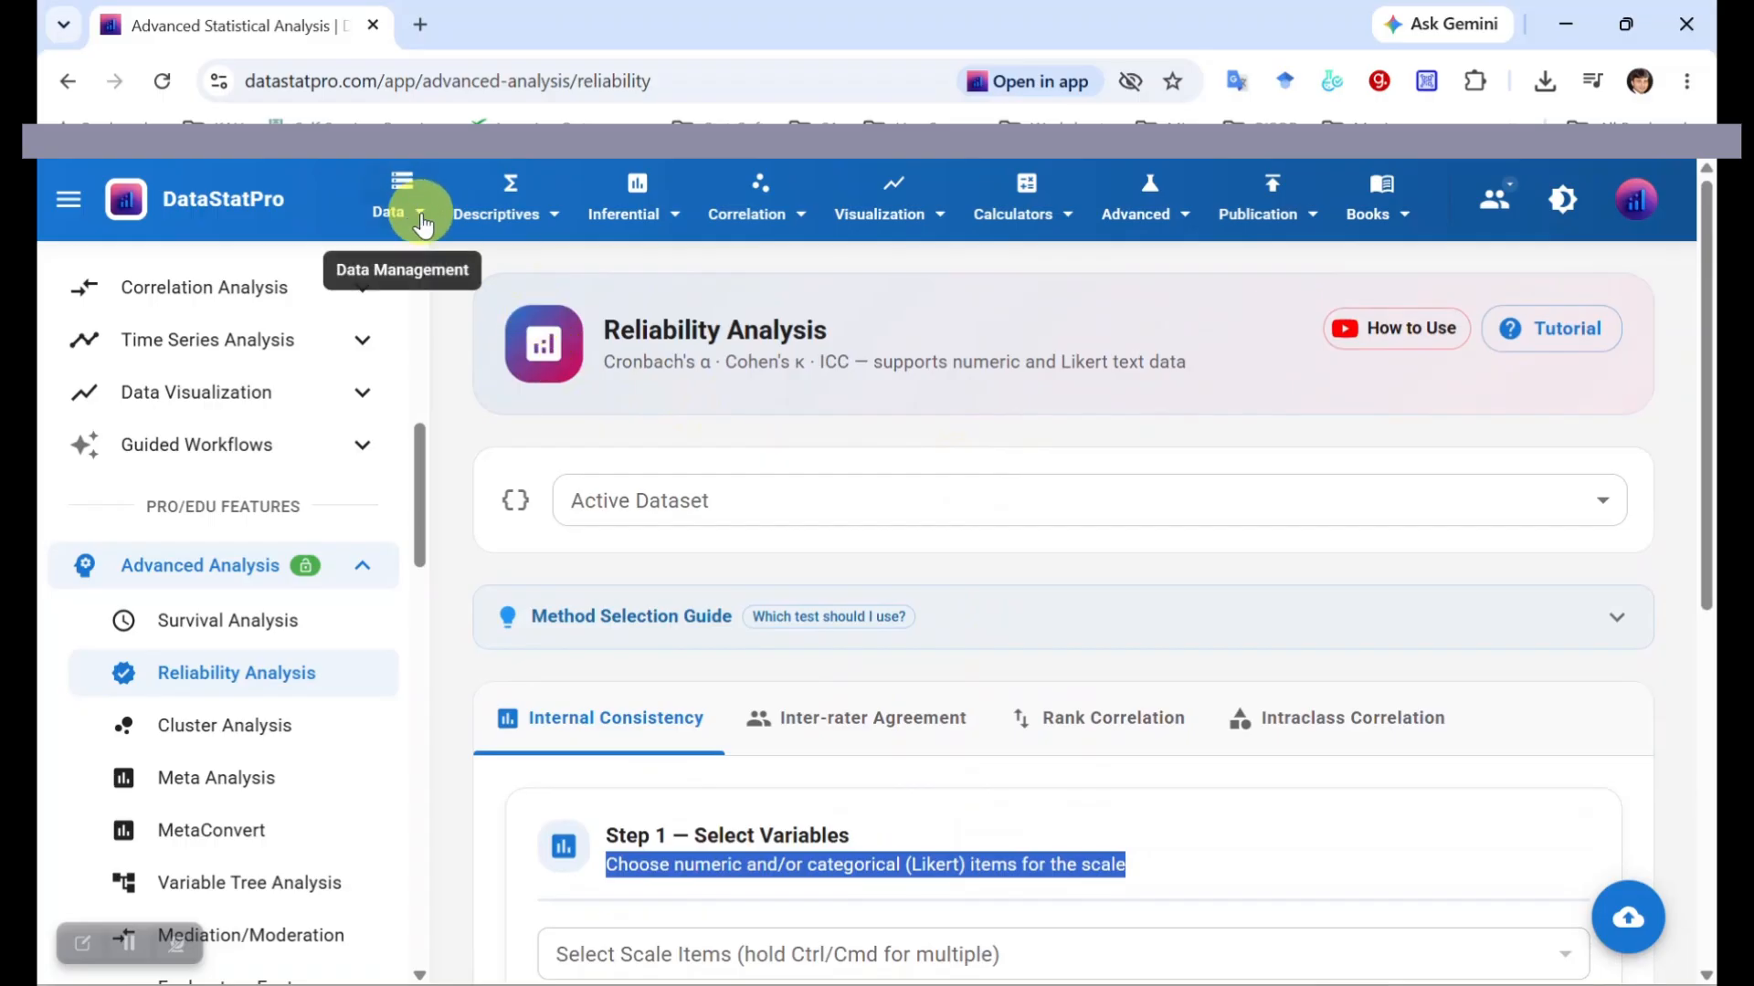
# Switch back to DataStatPro and import the Reliability Analysis Dataset Excel file from the Downloads folder
pyautogui.click(407, 202)
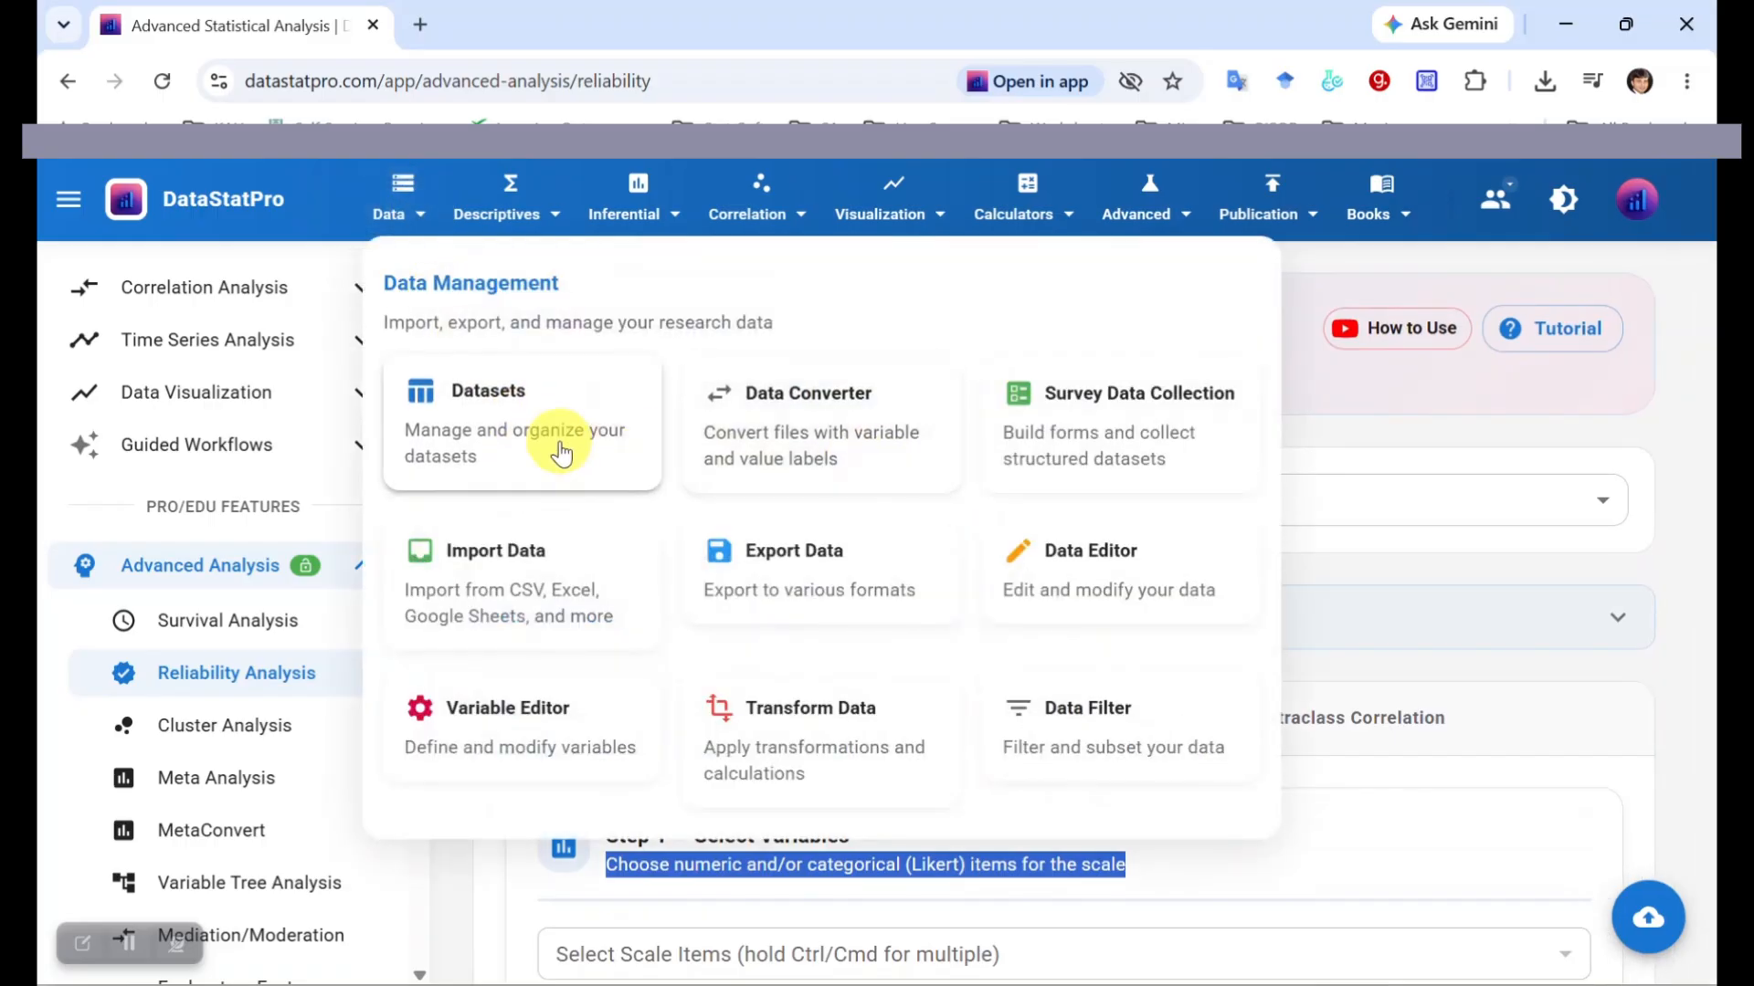
pyautogui.click(537, 586)
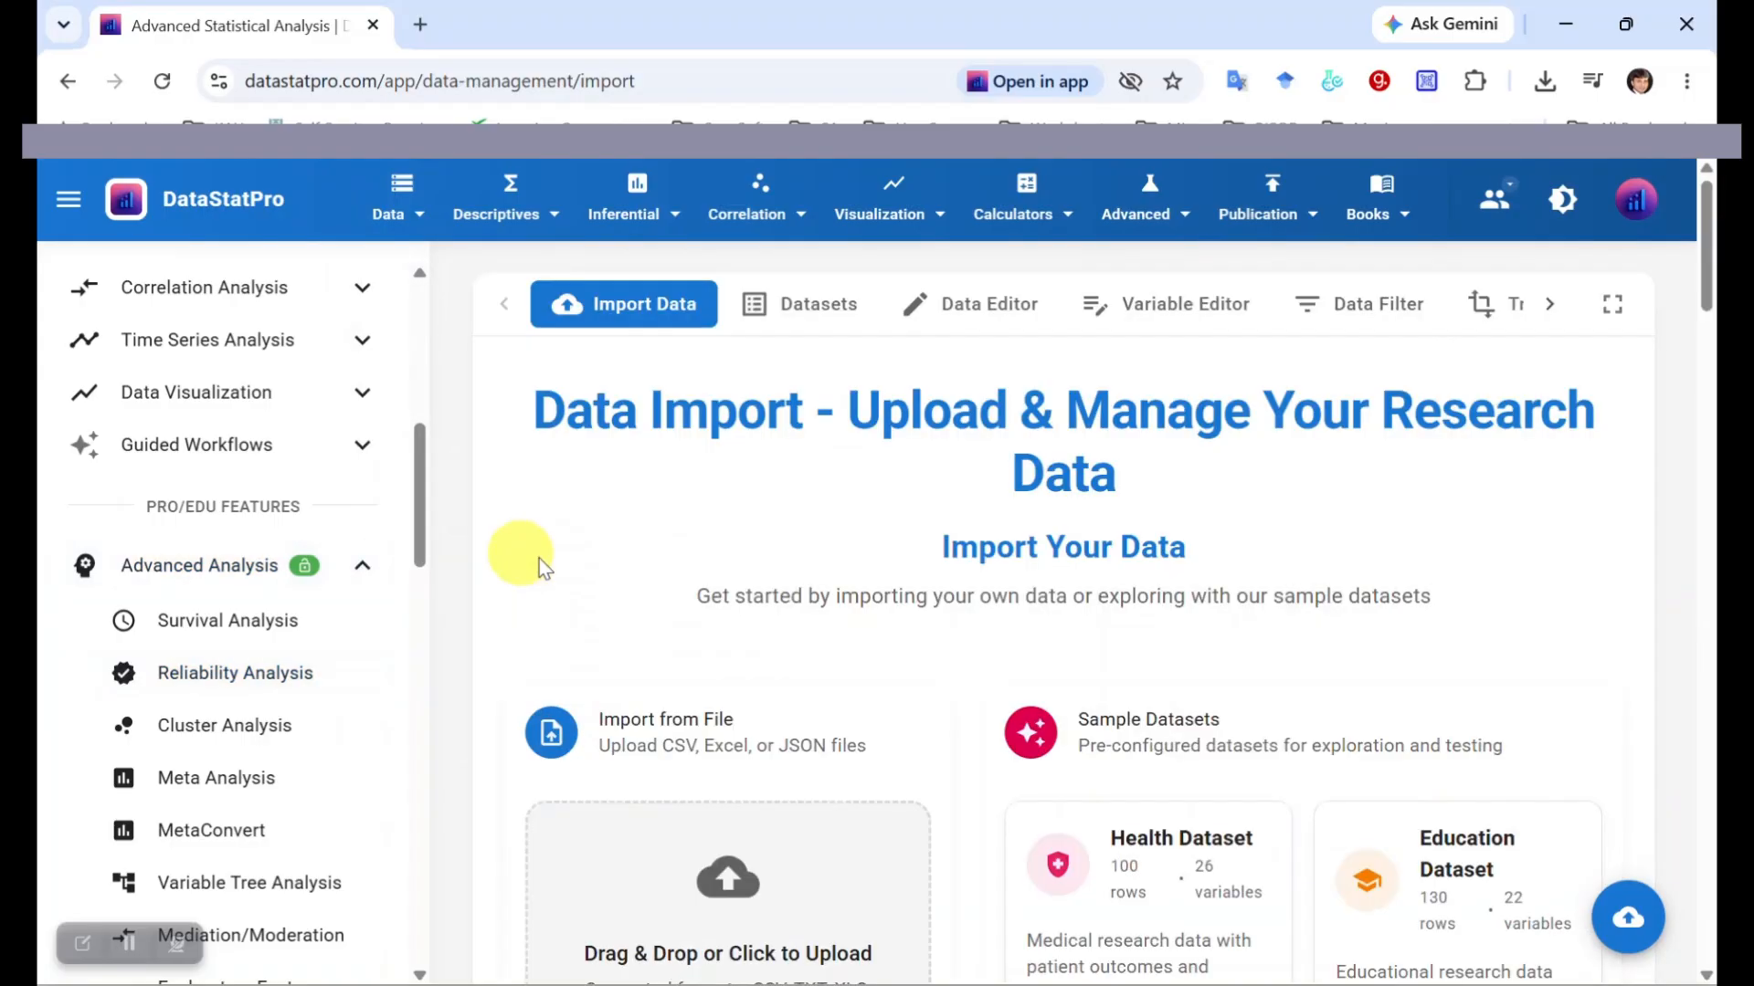
pyautogui.scroll(-6, 1272, 489)
pyautogui.click(831, 559)
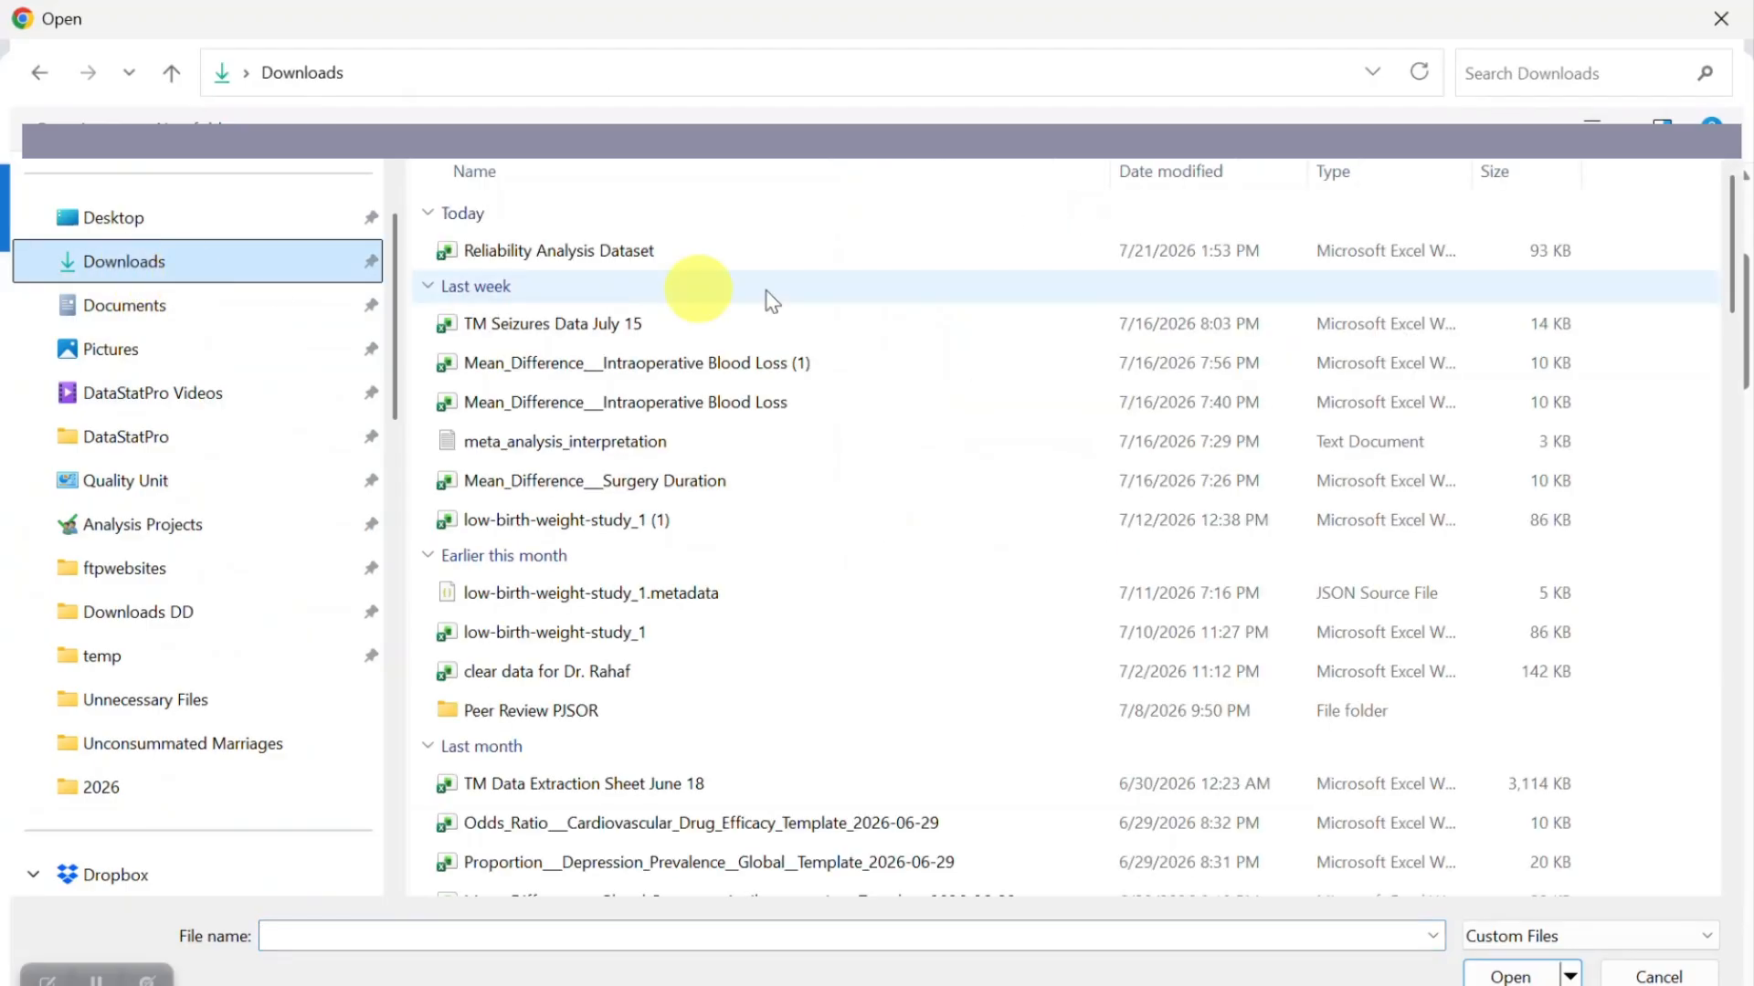
pyautogui.doubleClick(661, 252)
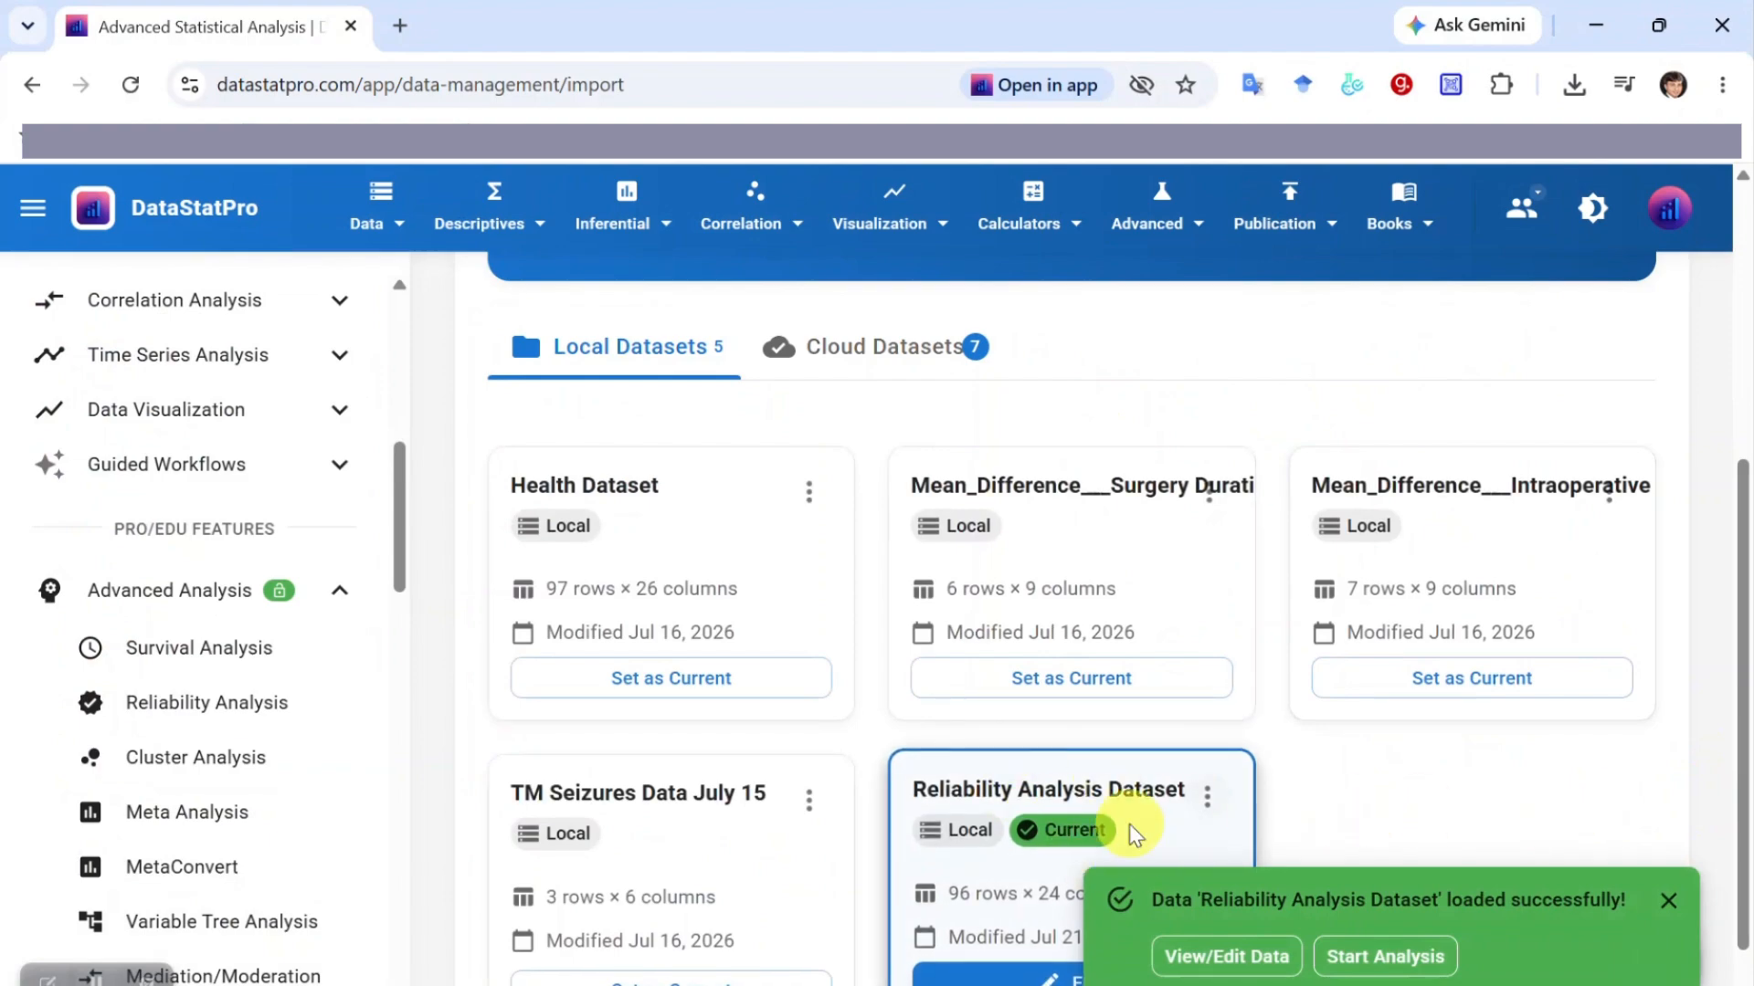
# Open the imported dataset in the Data Editor and review its columns across to the continuous measurements
pyautogui.click(1237, 956)
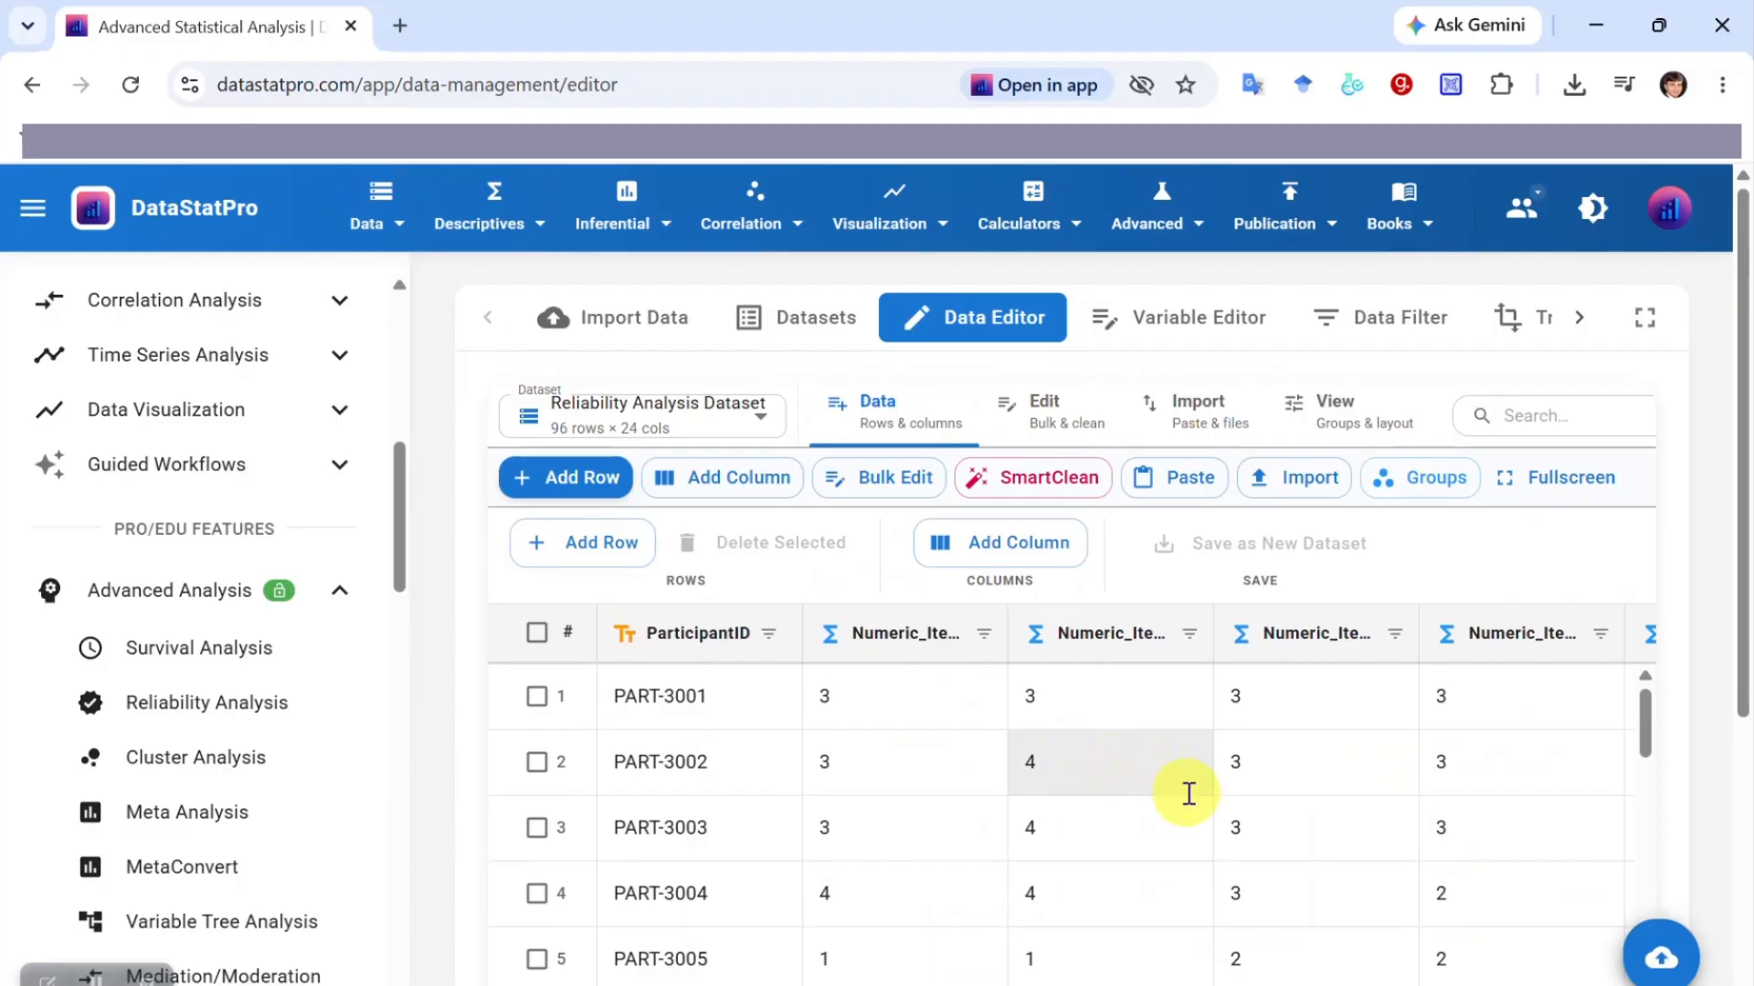
pyautogui.hscroll(10, 1188, 793)
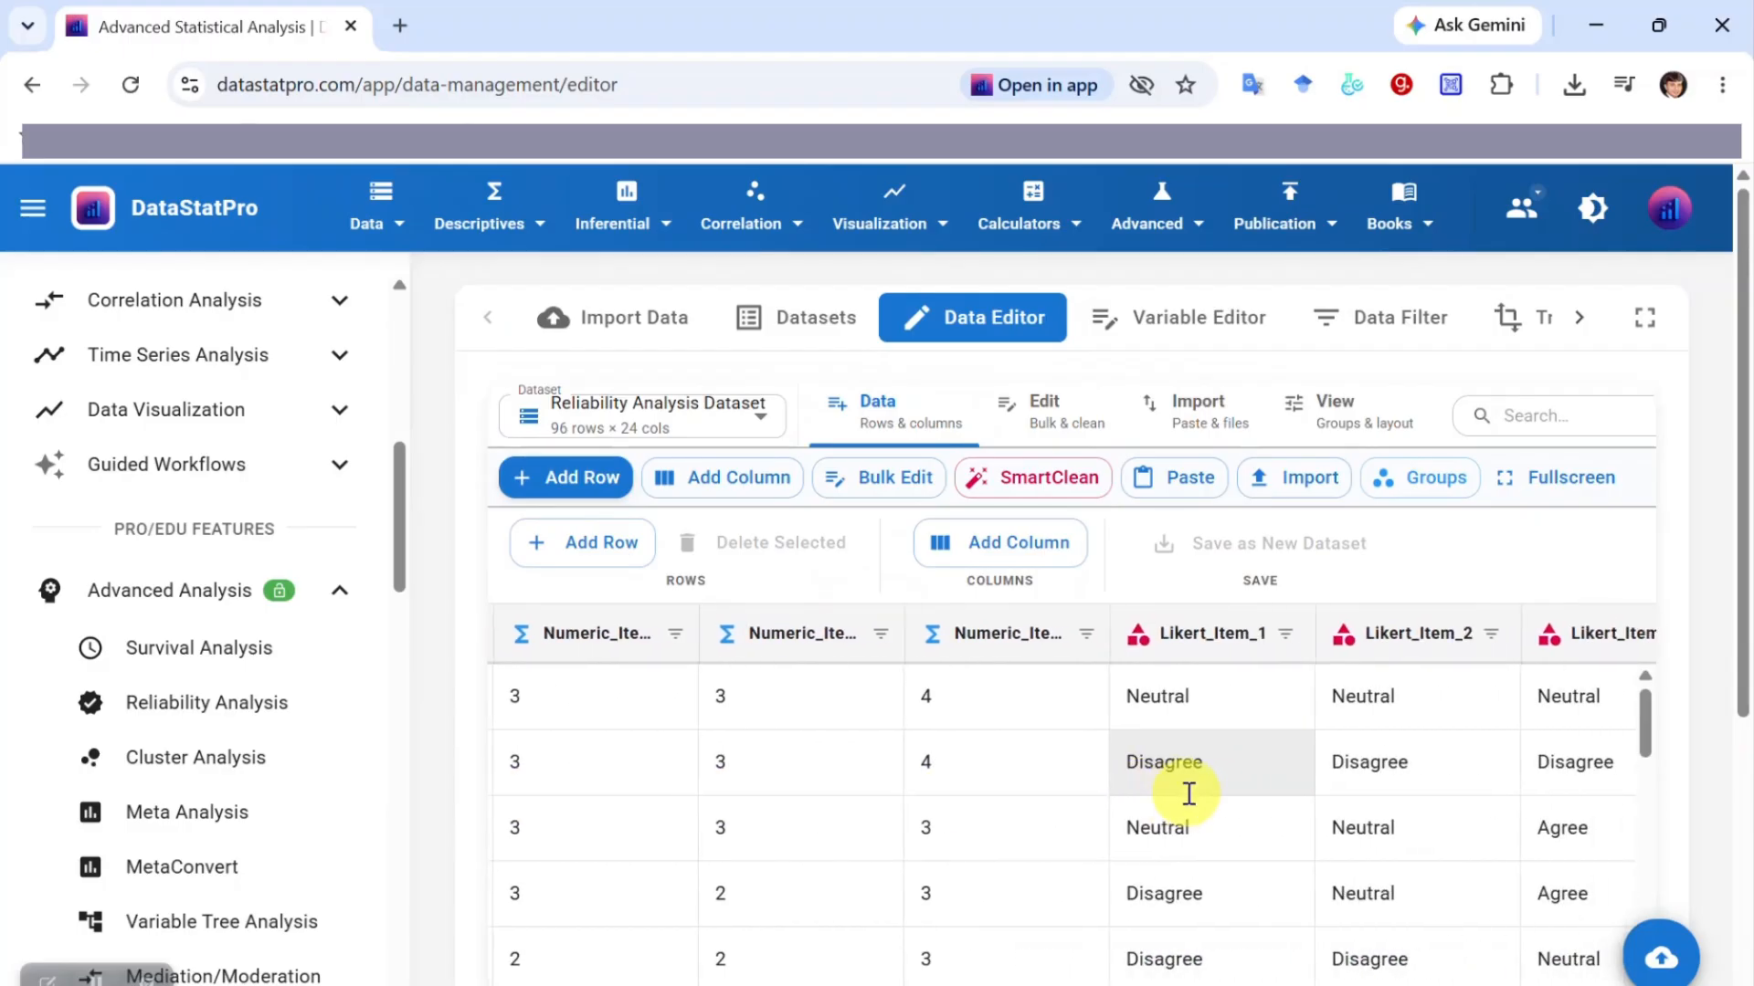
pyautogui.hscroll(10, 1189, 793)
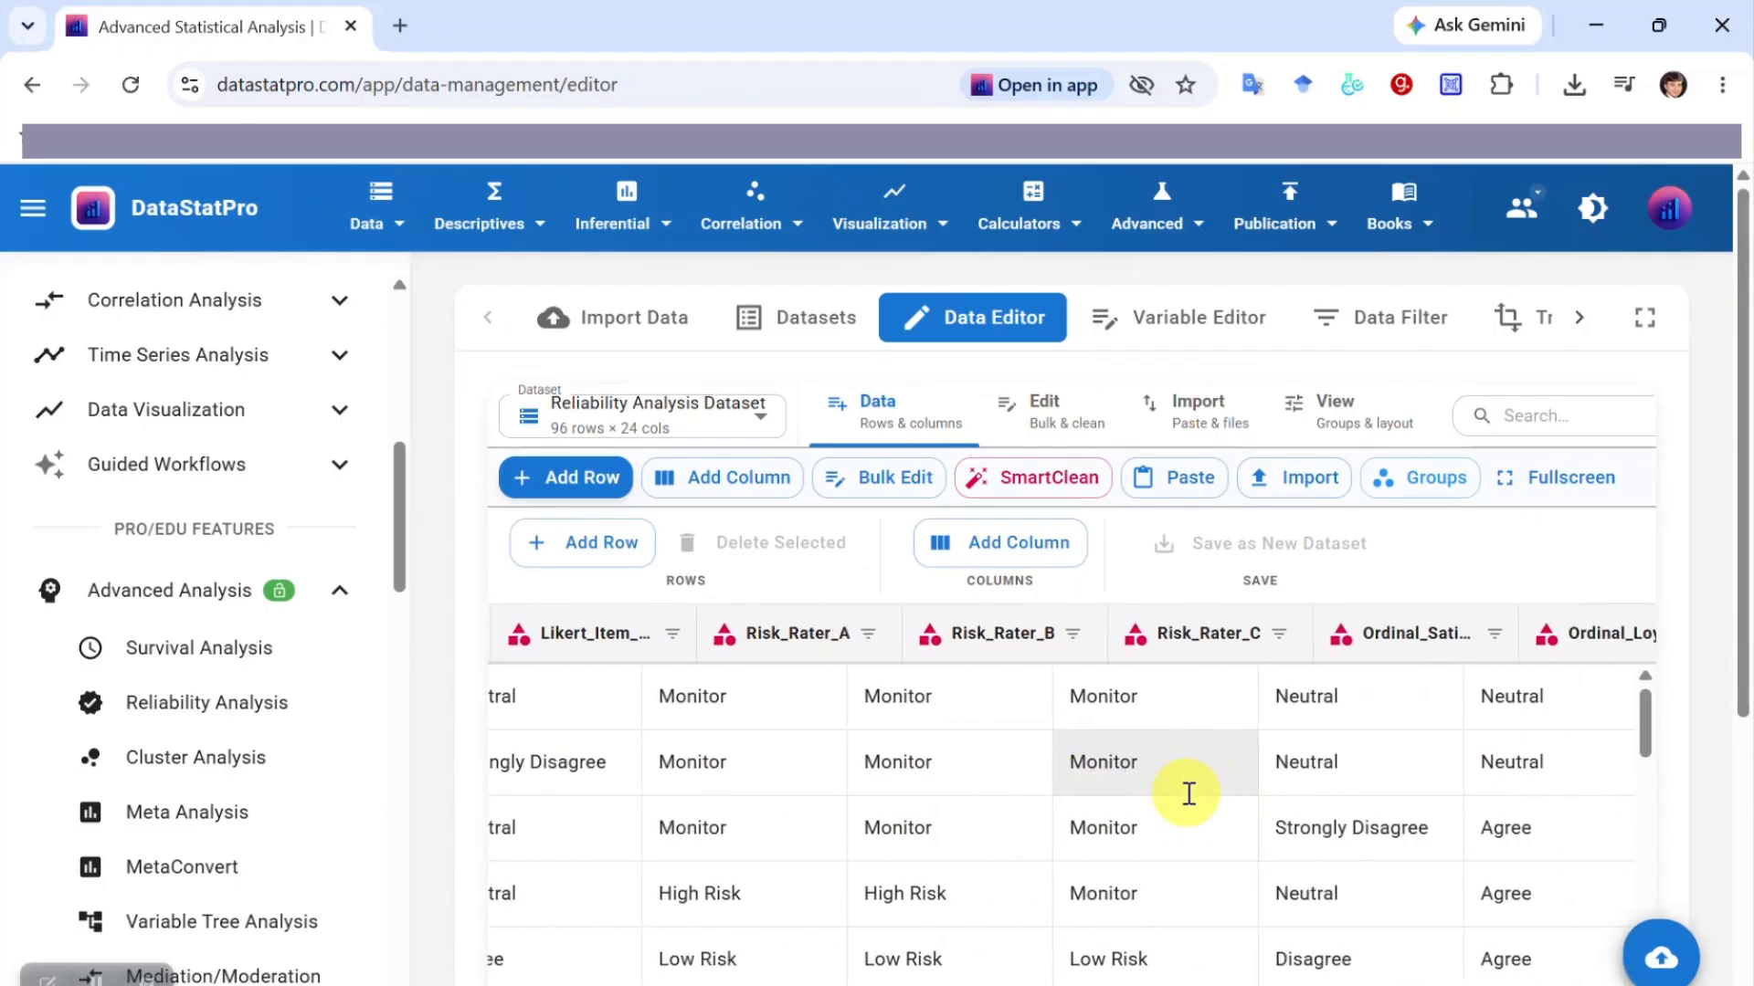
pyautogui.hscroll(10, 1188, 793)
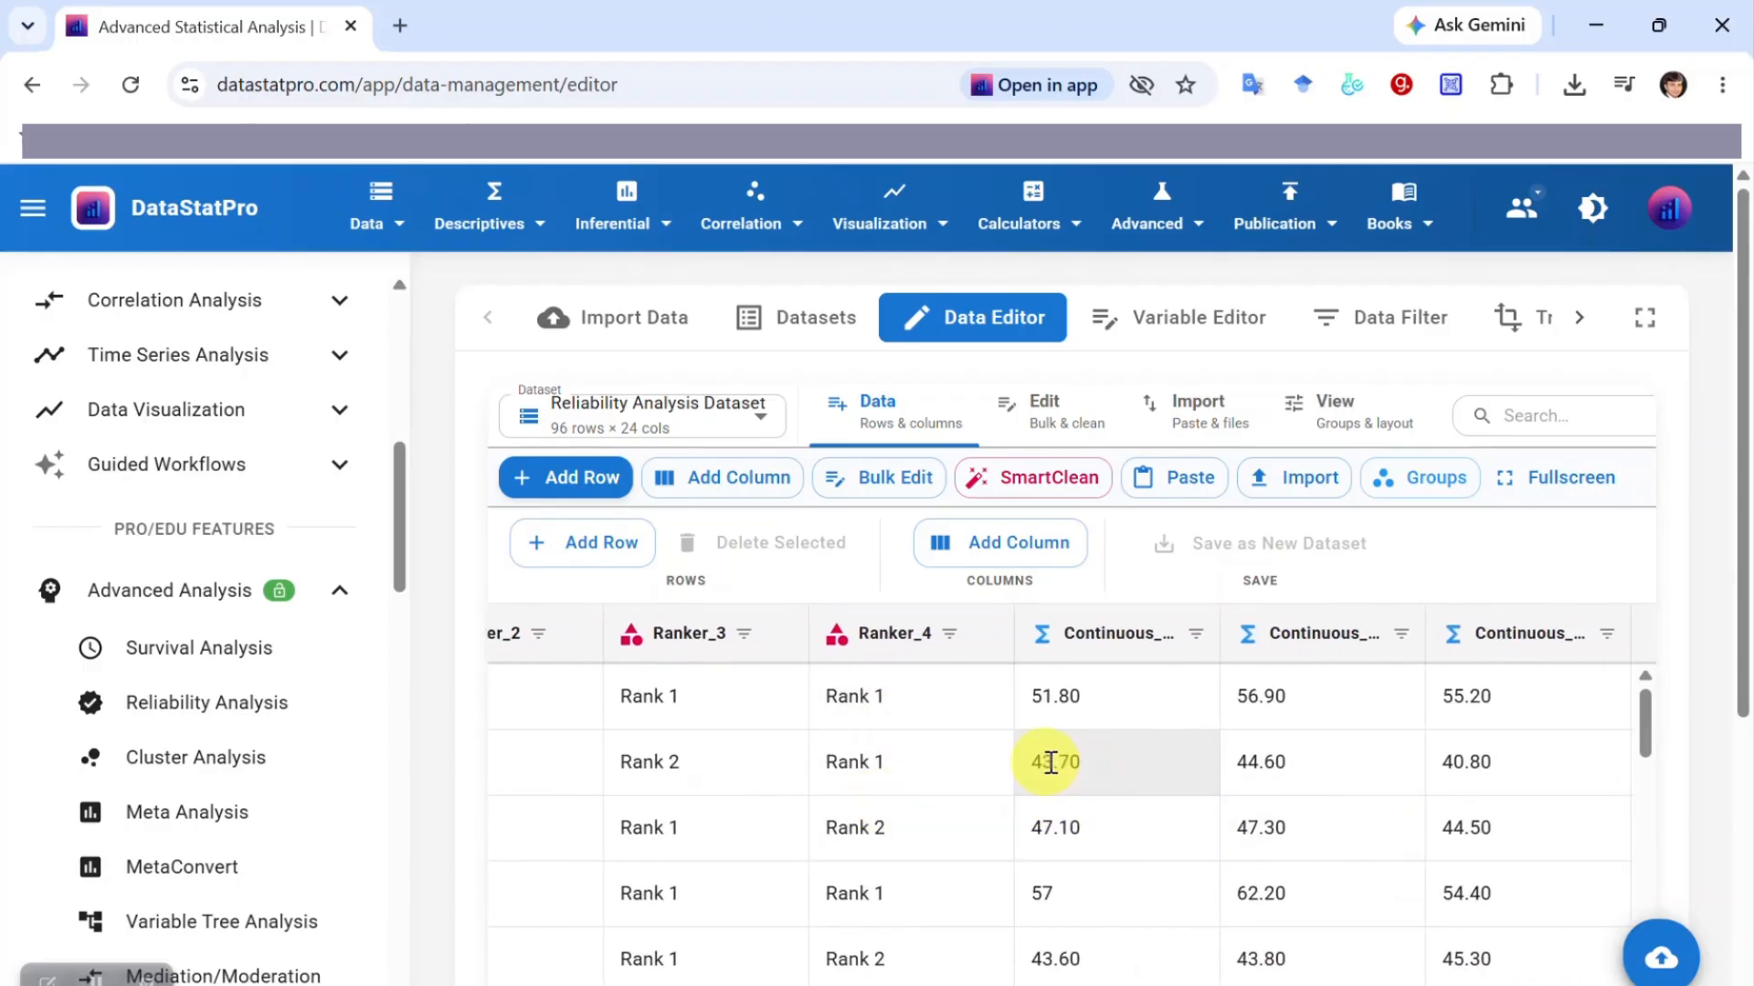
# Return to the data import page and look through the sample datasets for the Reliability Analysis one
pyautogui.click(655, 332)
pyautogui.scroll(-4, 1215, 658)
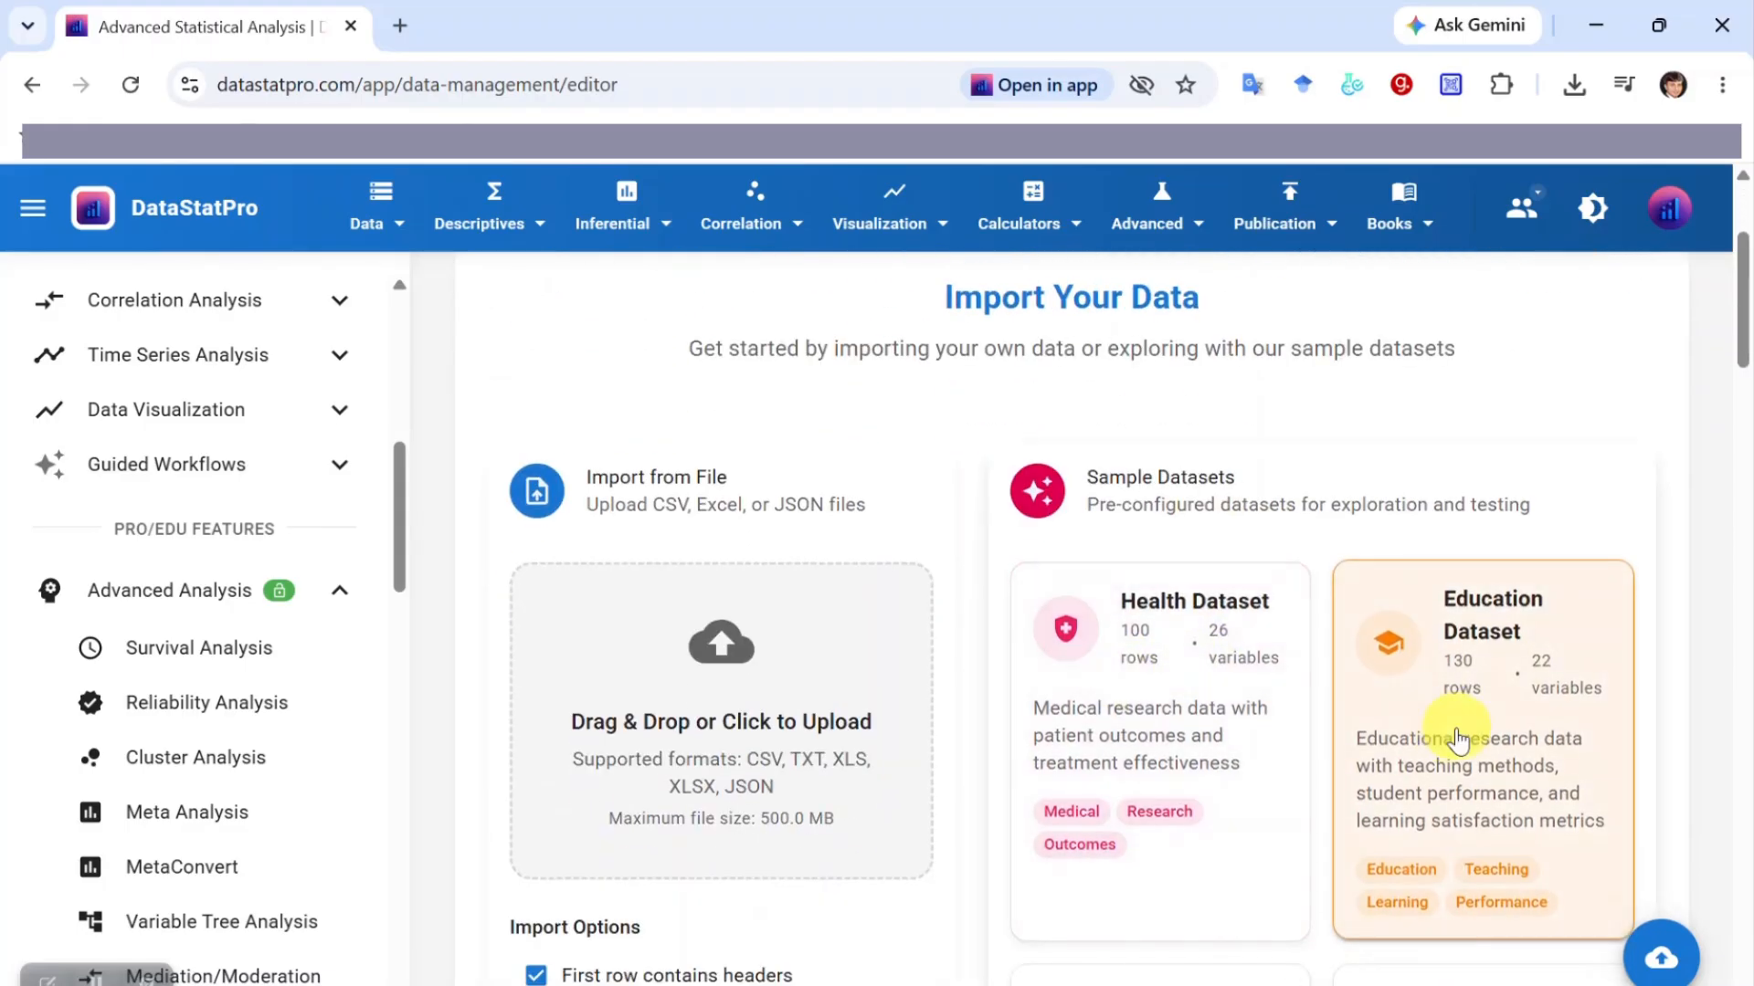
pyautogui.scroll(-8, 1456, 739)
pyautogui.scroll(-10, 1400, 846)
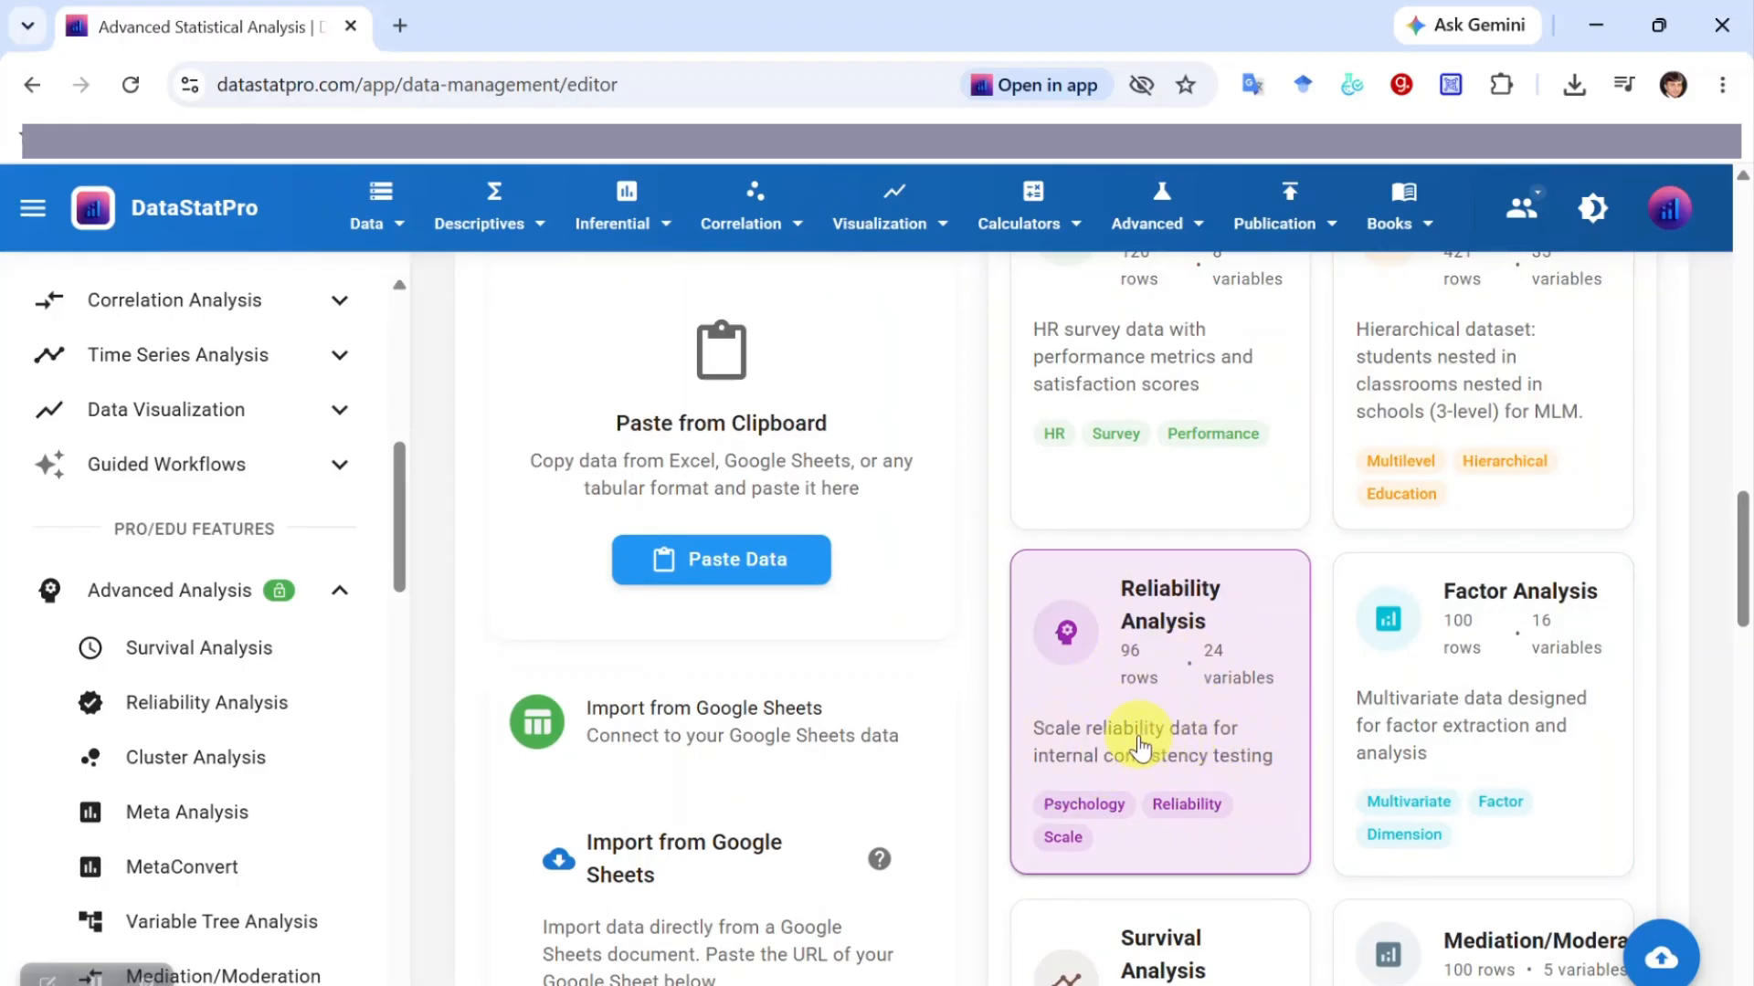
pyautogui.scroll(15, 1142, 748)
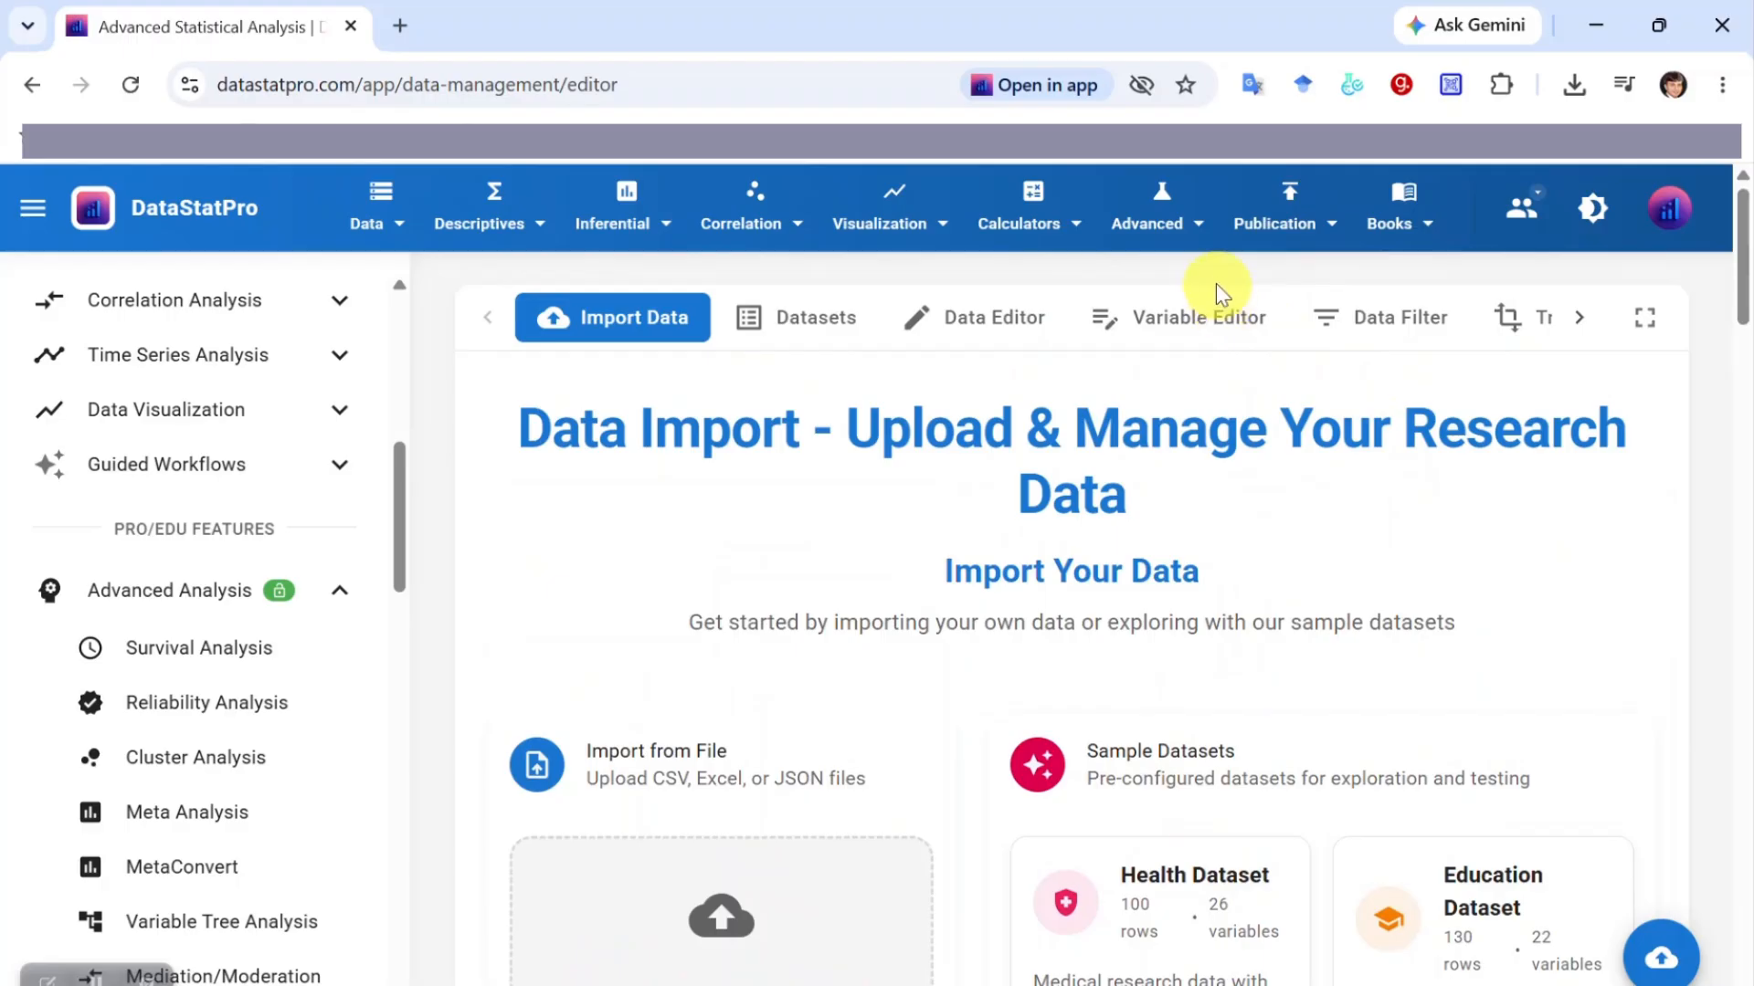
# Open the Reliability Analysis tool for the active dataset and look over its Internal Consistency section
pyautogui.click(1197, 229)
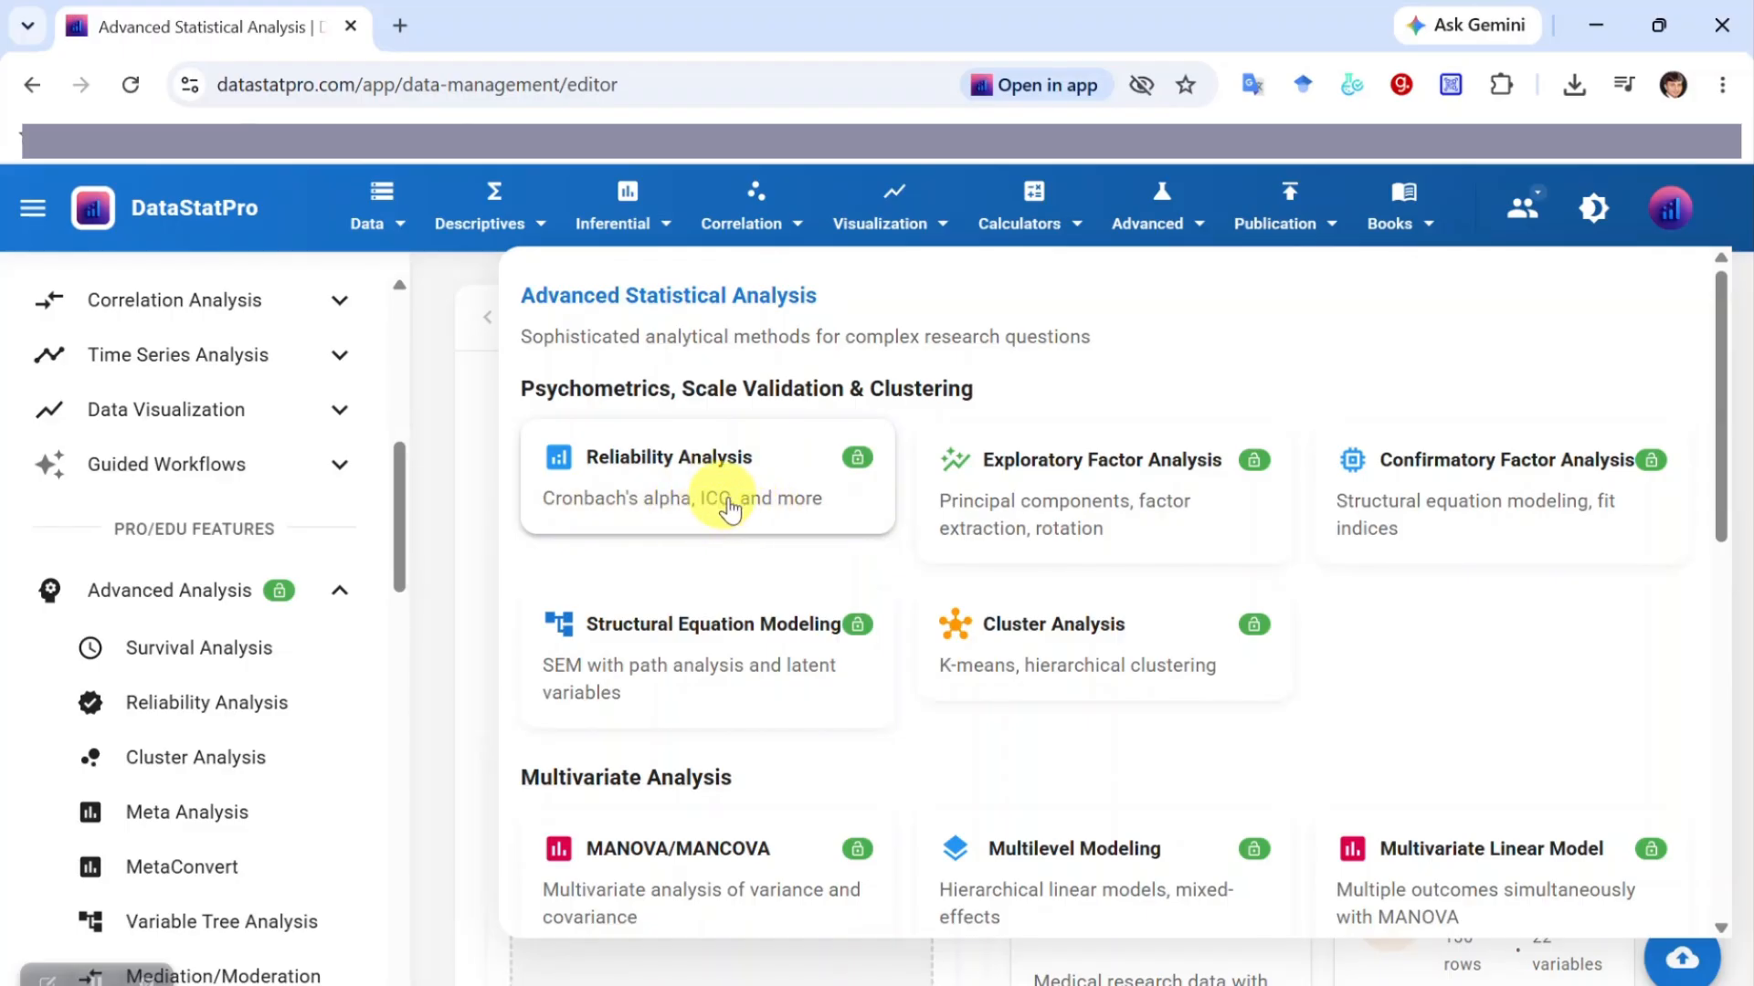
pyautogui.click(670, 485)
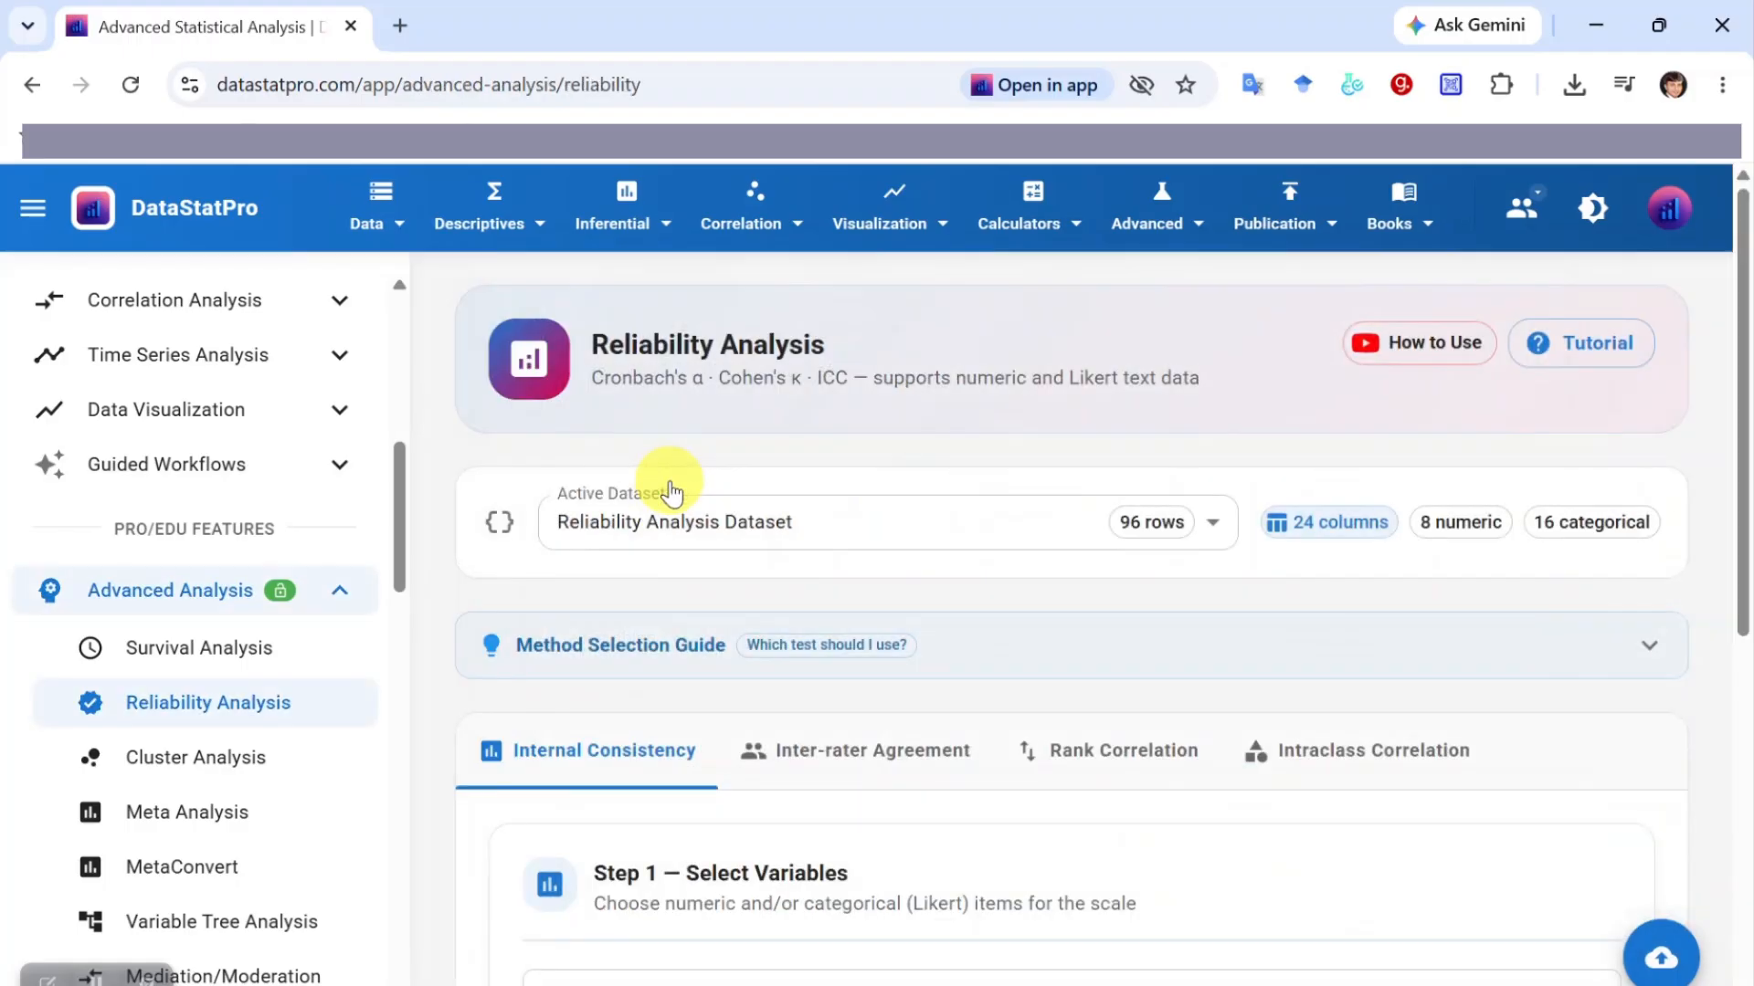
pyautogui.scroll(-4, 1030, 594)
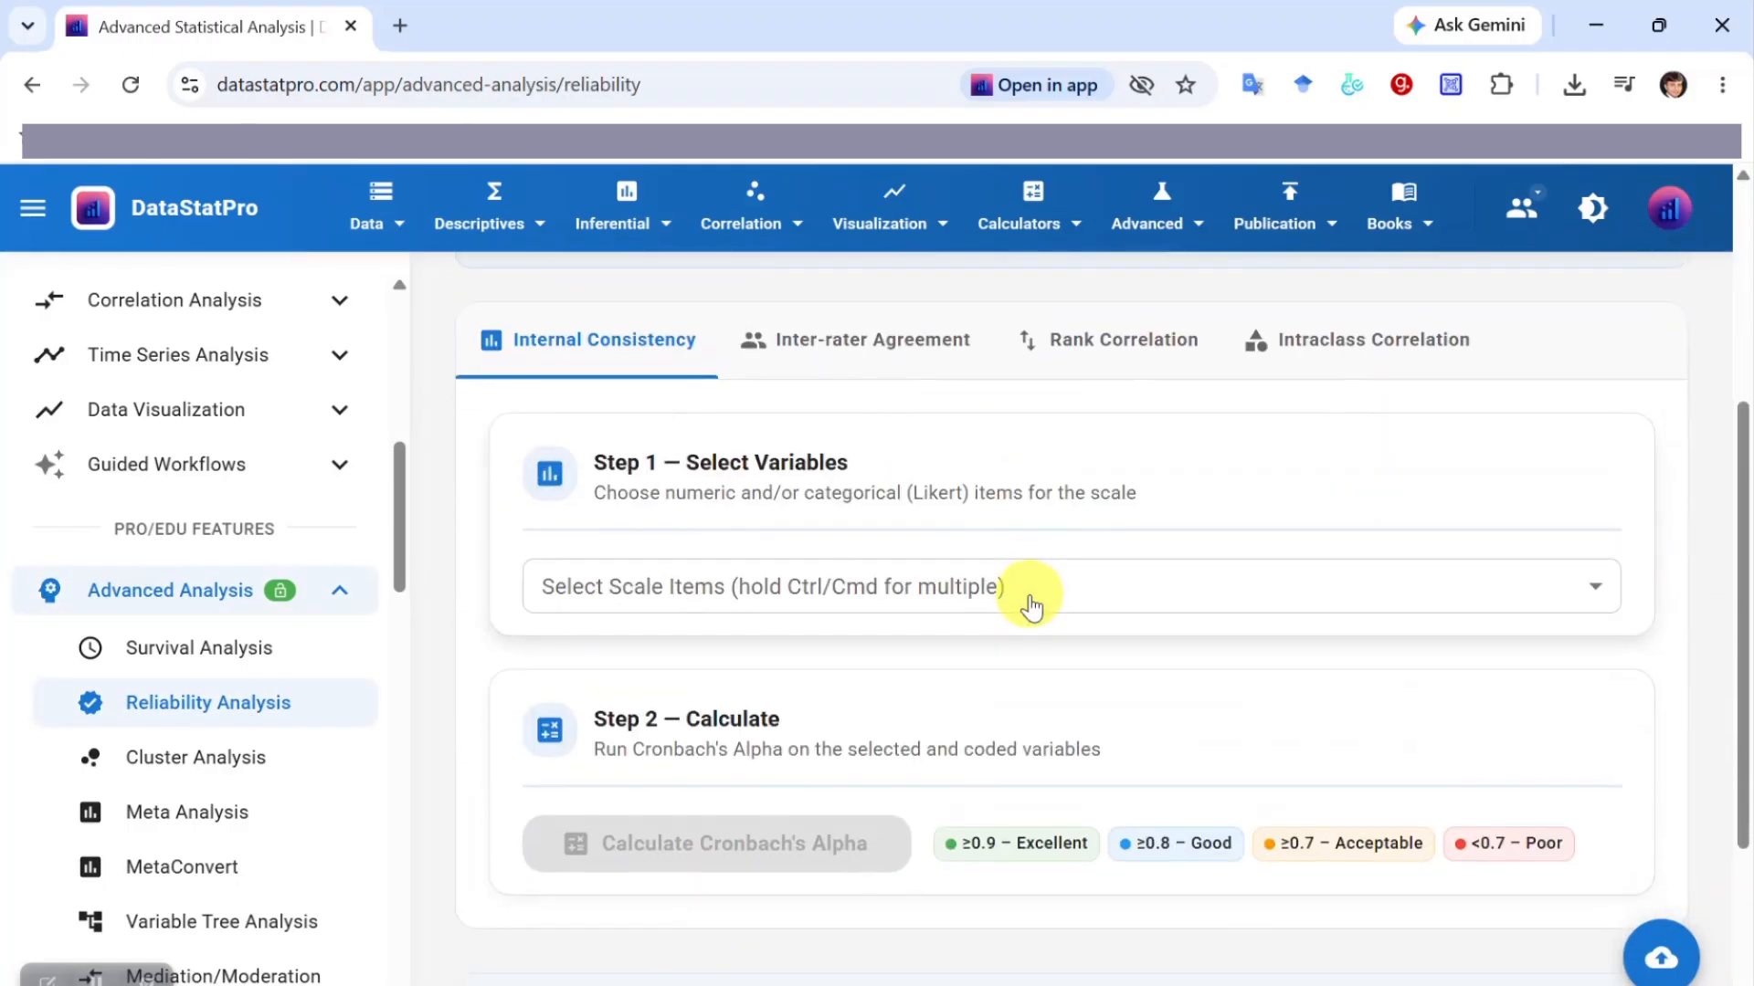
pyautogui.scroll(3, 959, 585)
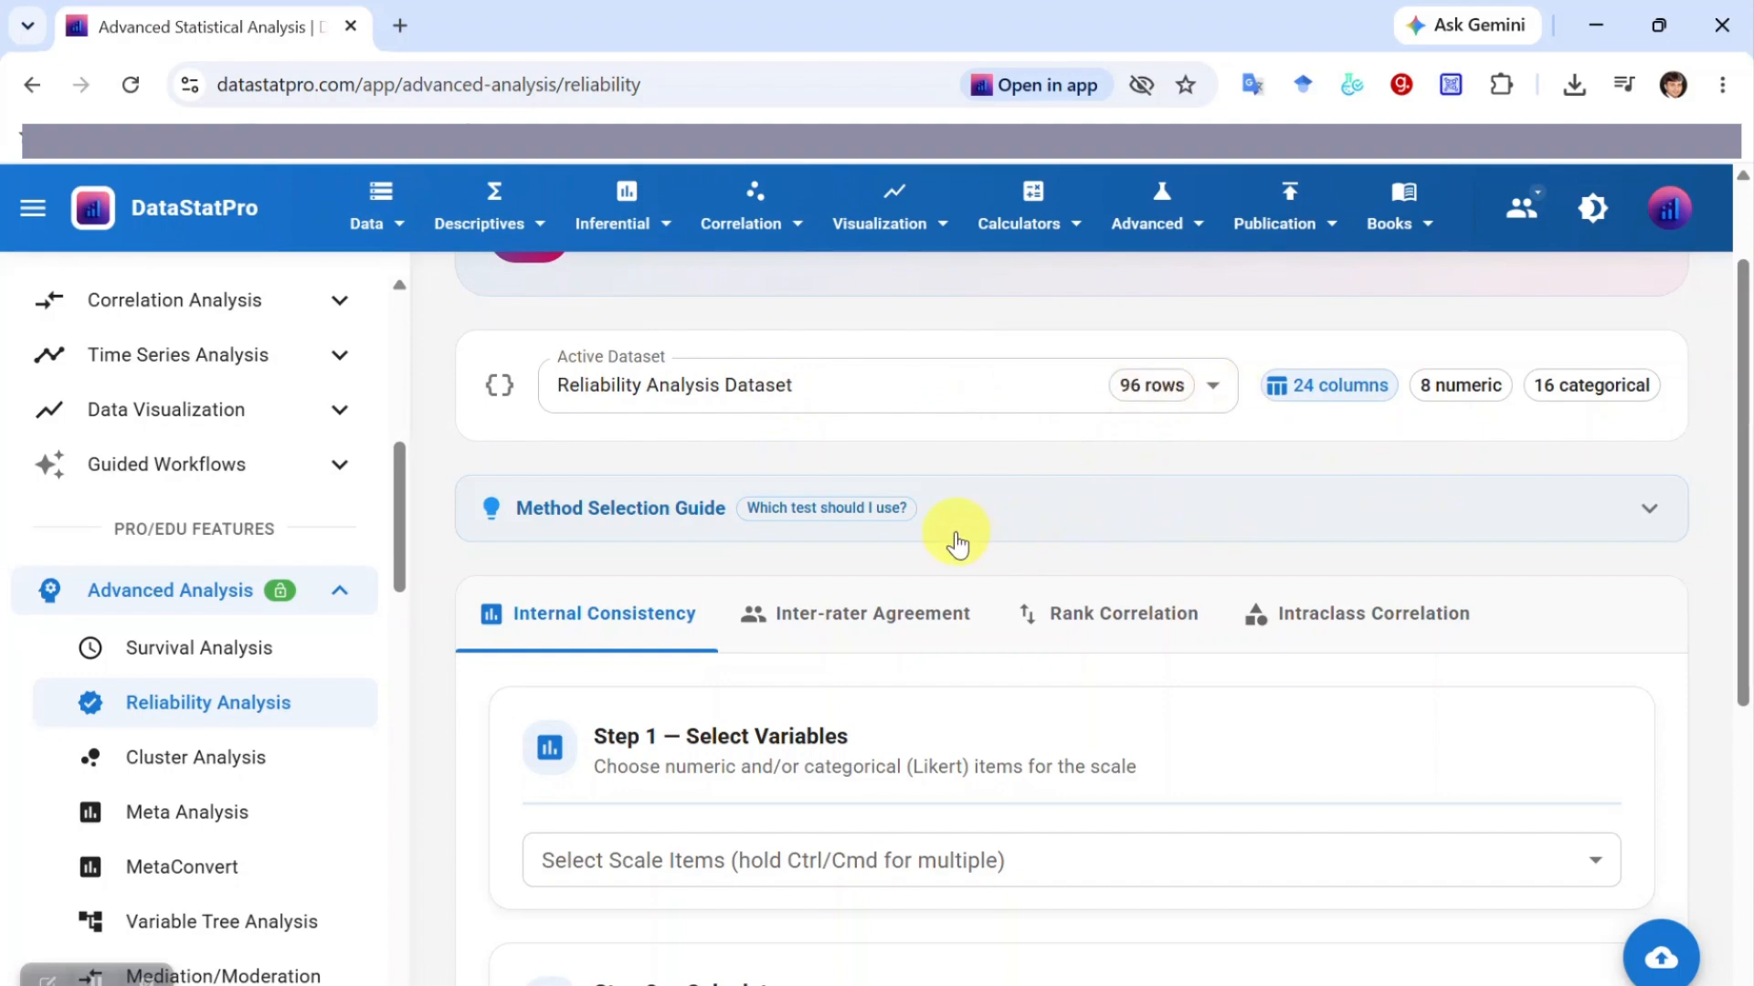
pyautogui.scroll(-3, 970, 534)
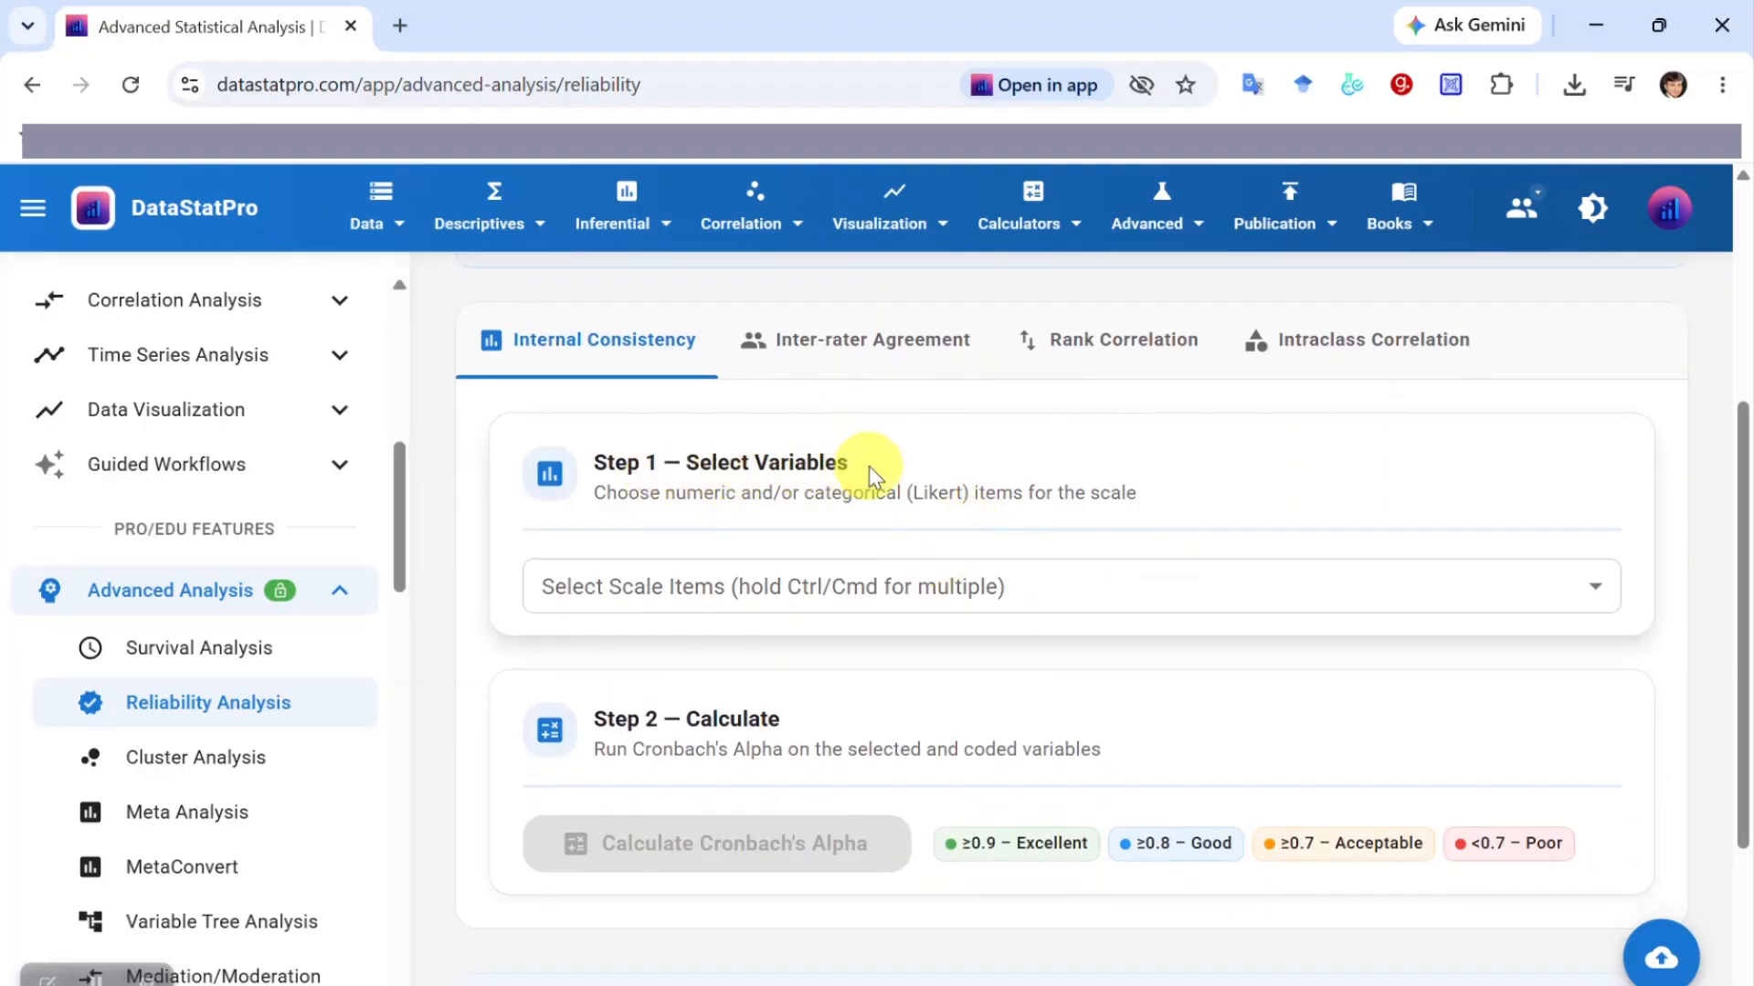
# Select Numeric_Item_1 through Numeric_Item_5 as the scale items for the internal consistency analysis
pyautogui.click(1606, 601)
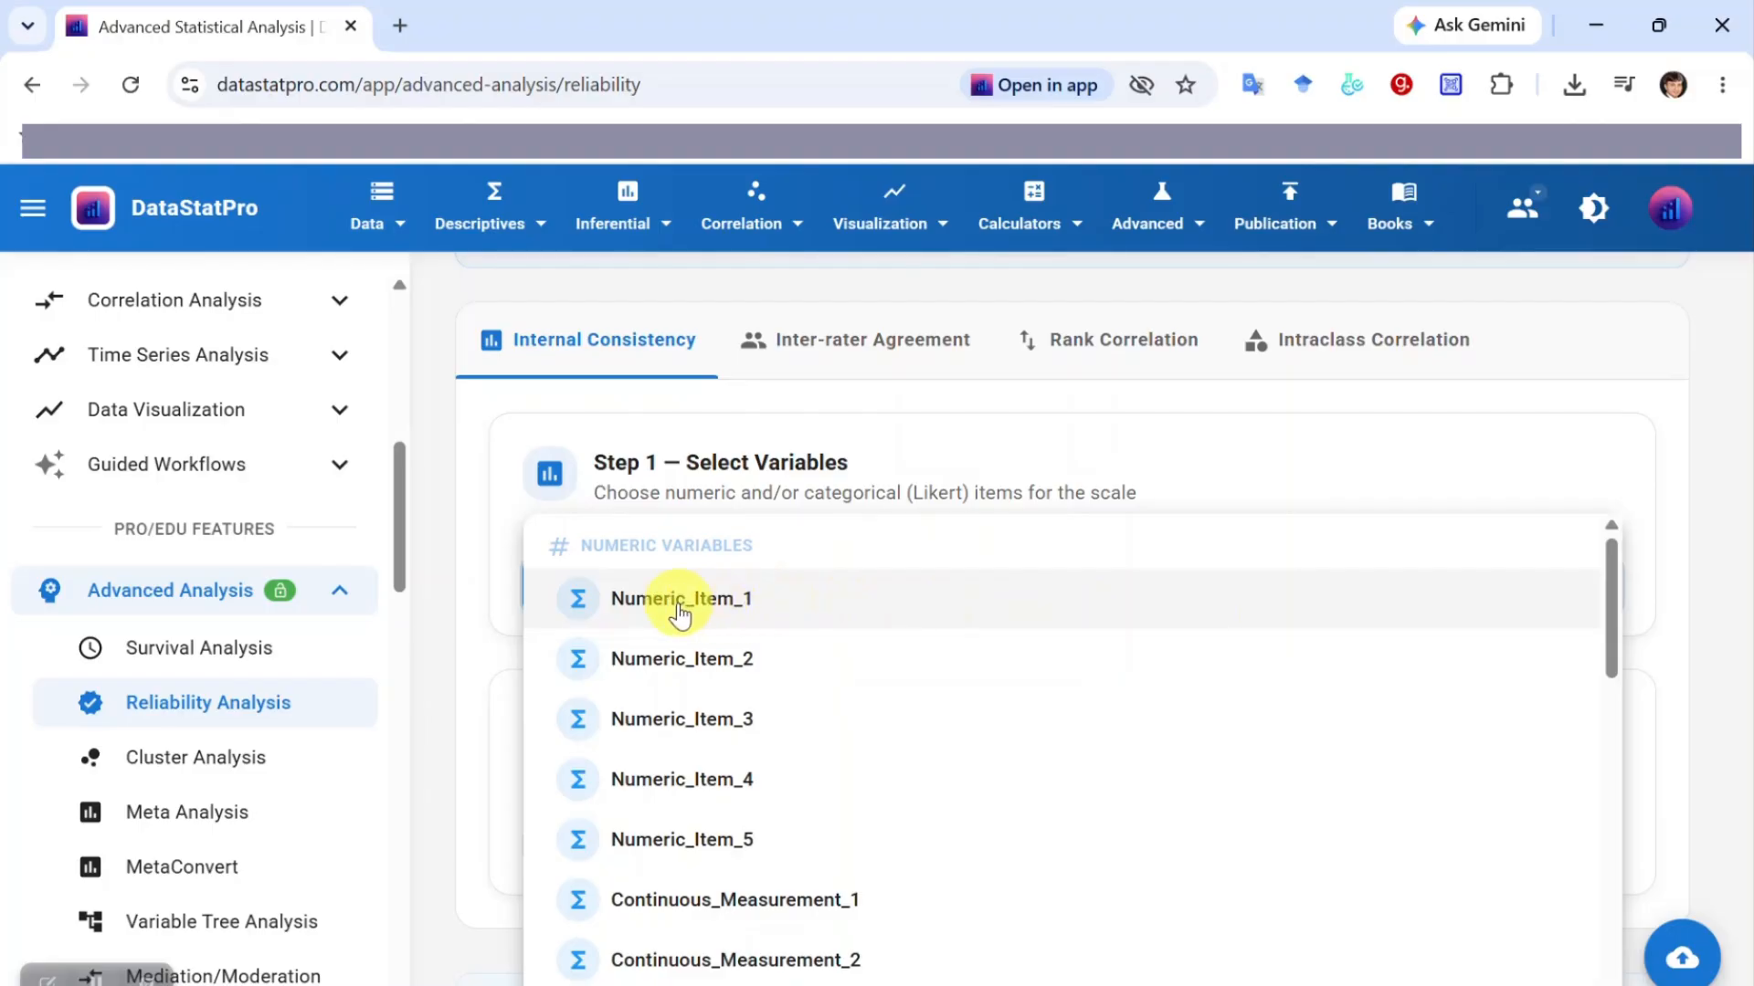
pyautogui.click(713, 601)
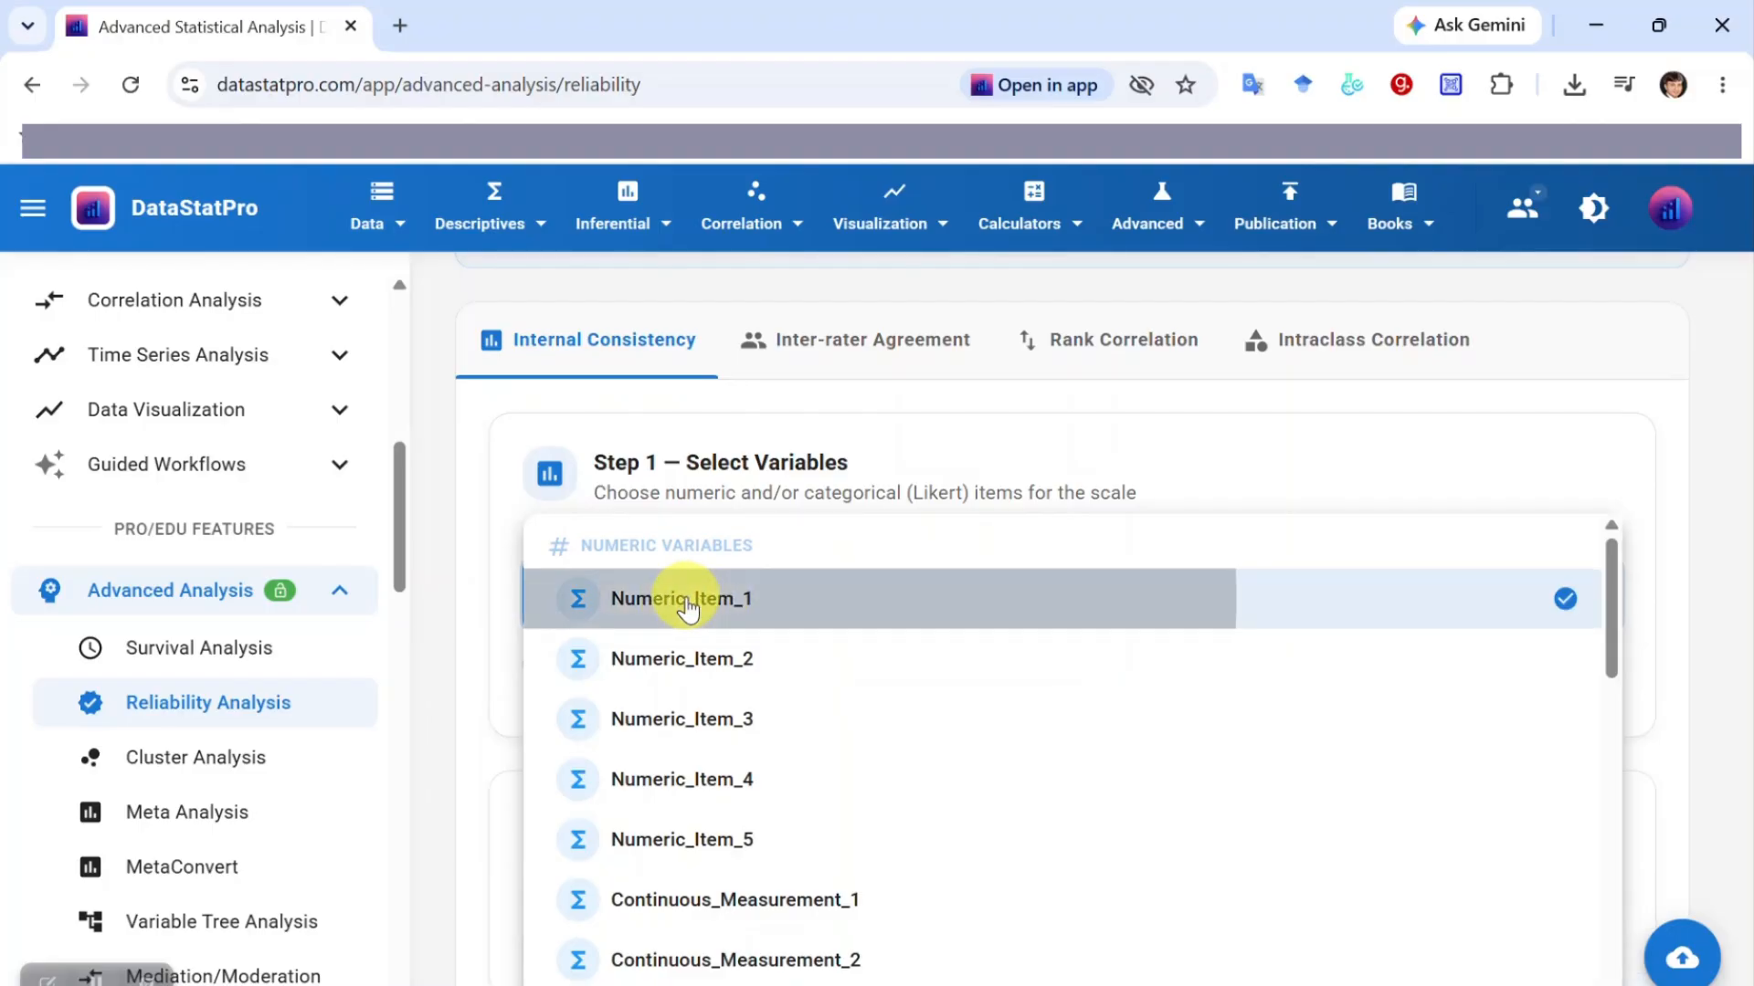
pyautogui.click(716, 676)
pyautogui.click(728, 721)
pyautogui.click(743, 783)
pyautogui.click(747, 847)
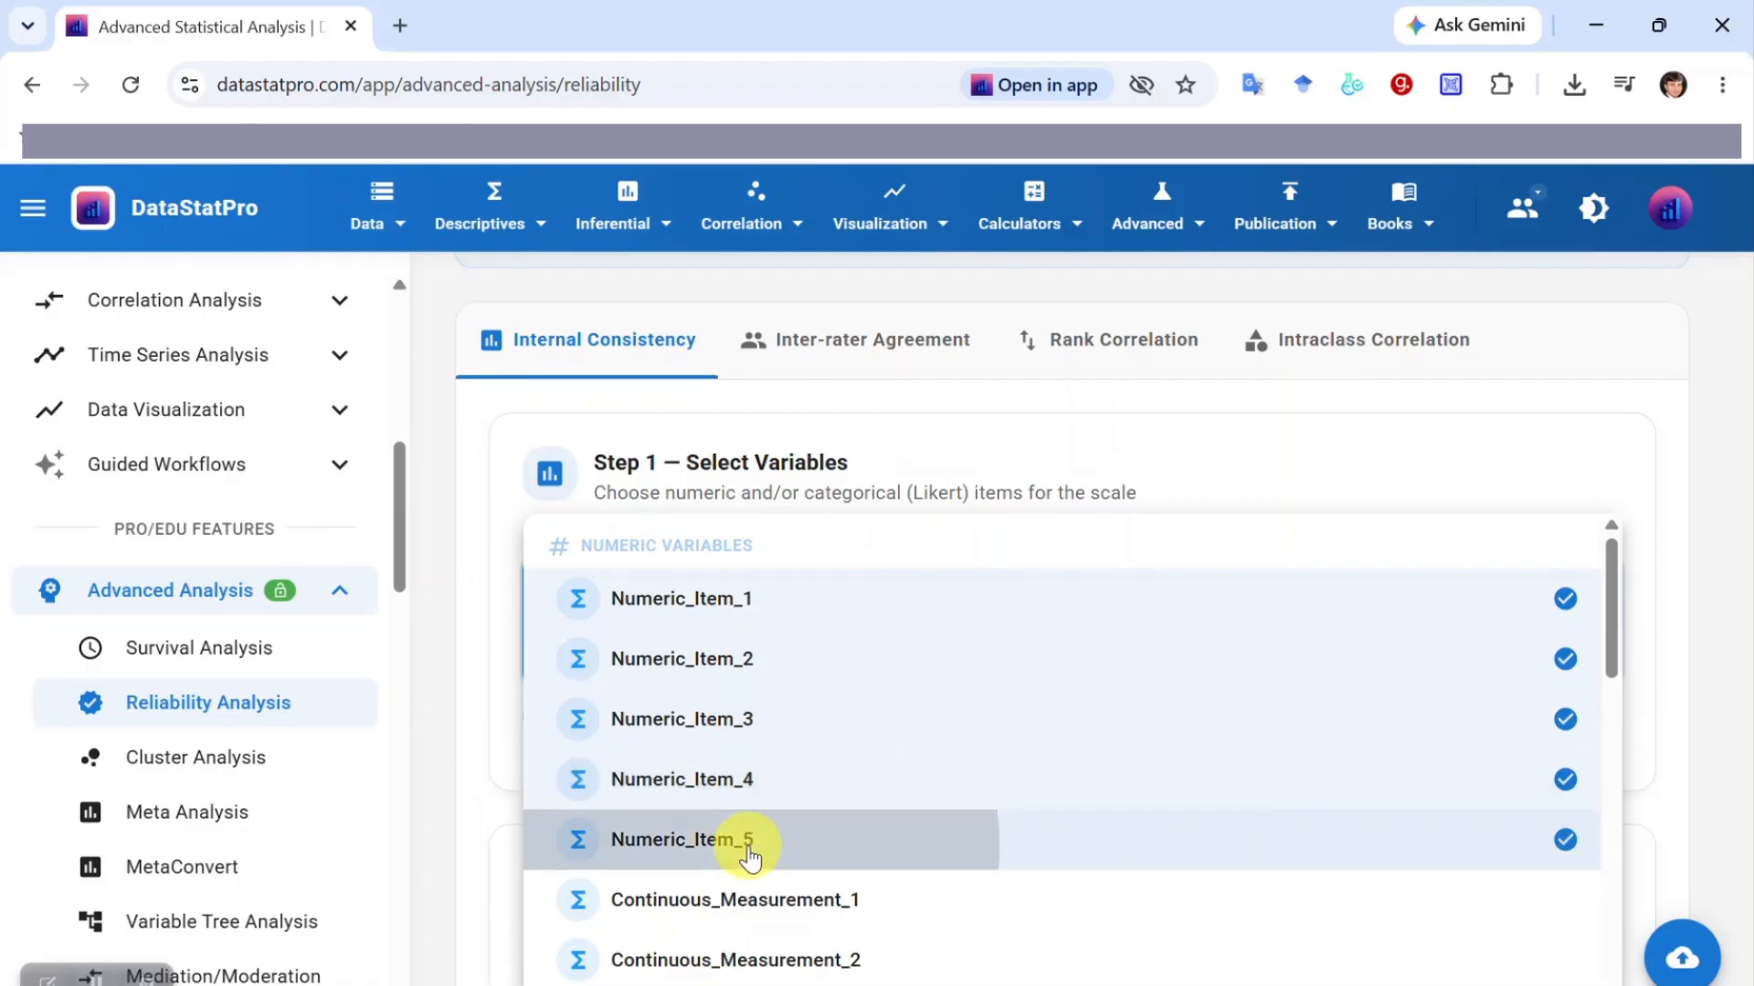
pyautogui.click(466, 747)
# Switch to the Reliability Analysis Dataset workbook in Excel and look through the Numeric_Item_1 column's values
pyautogui.scroll(2, 614, 715)
pyautogui.scroll(1, 614, 712)
pyautogui.scroll(2, 614, 712)
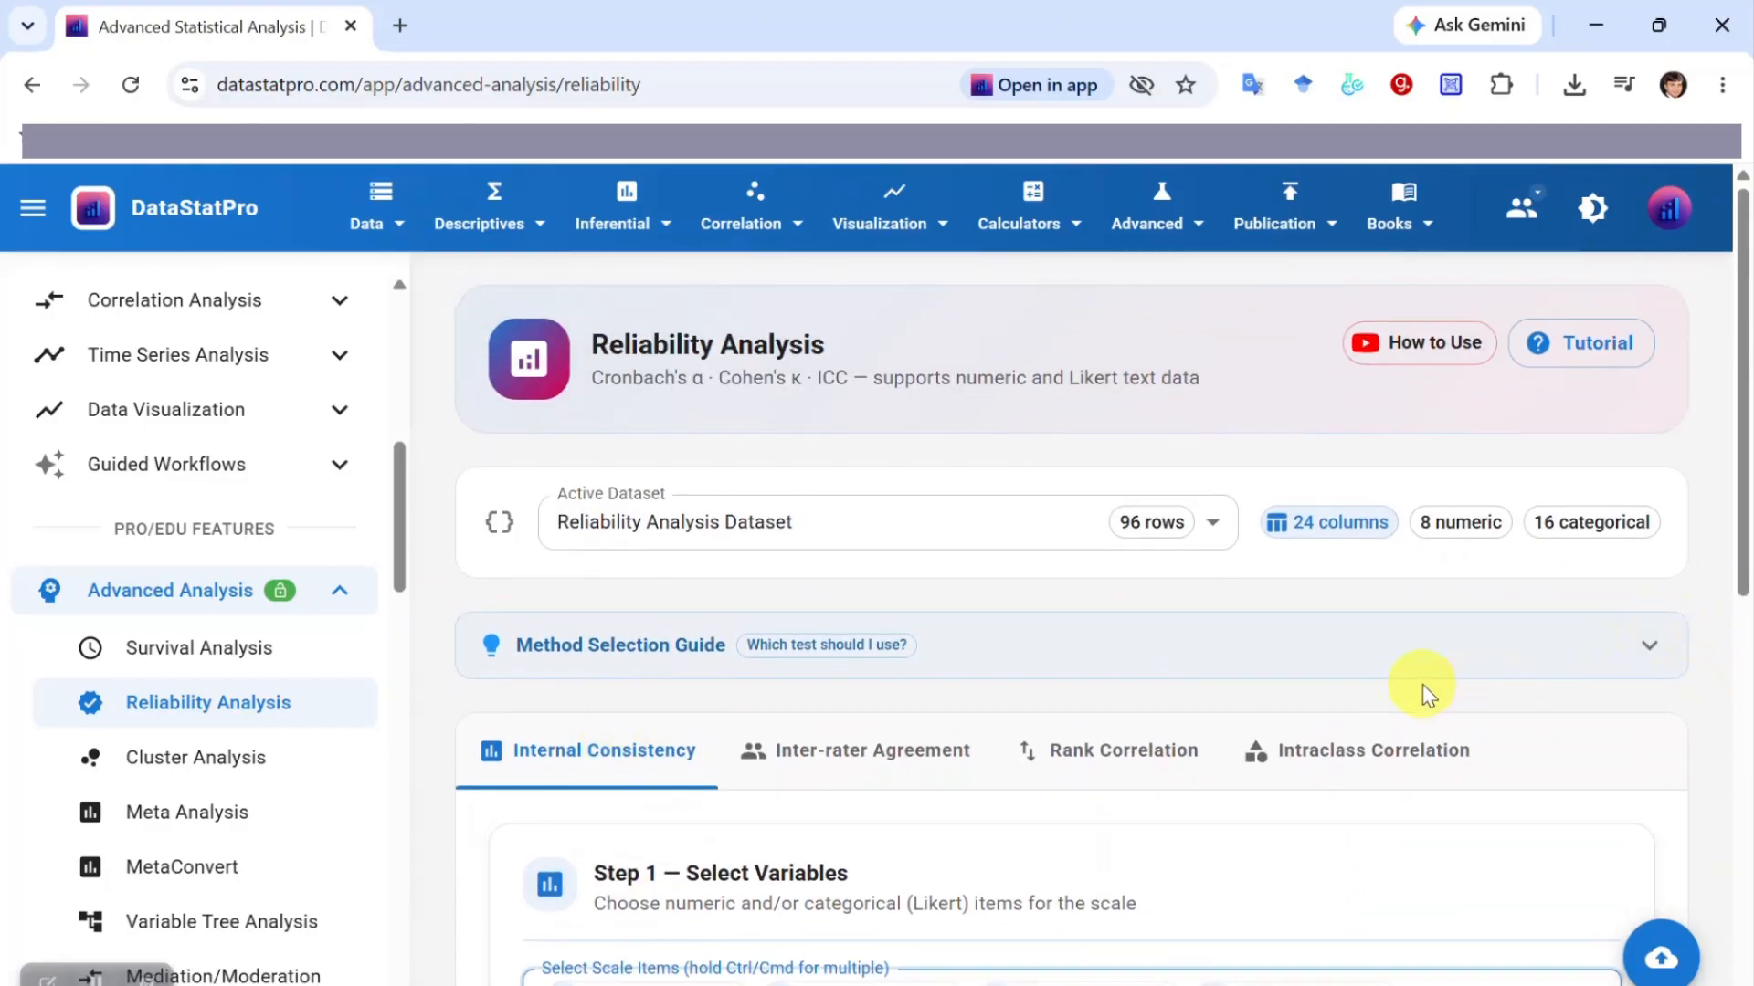
pyautogui.scroll(-2, 1422, 683)
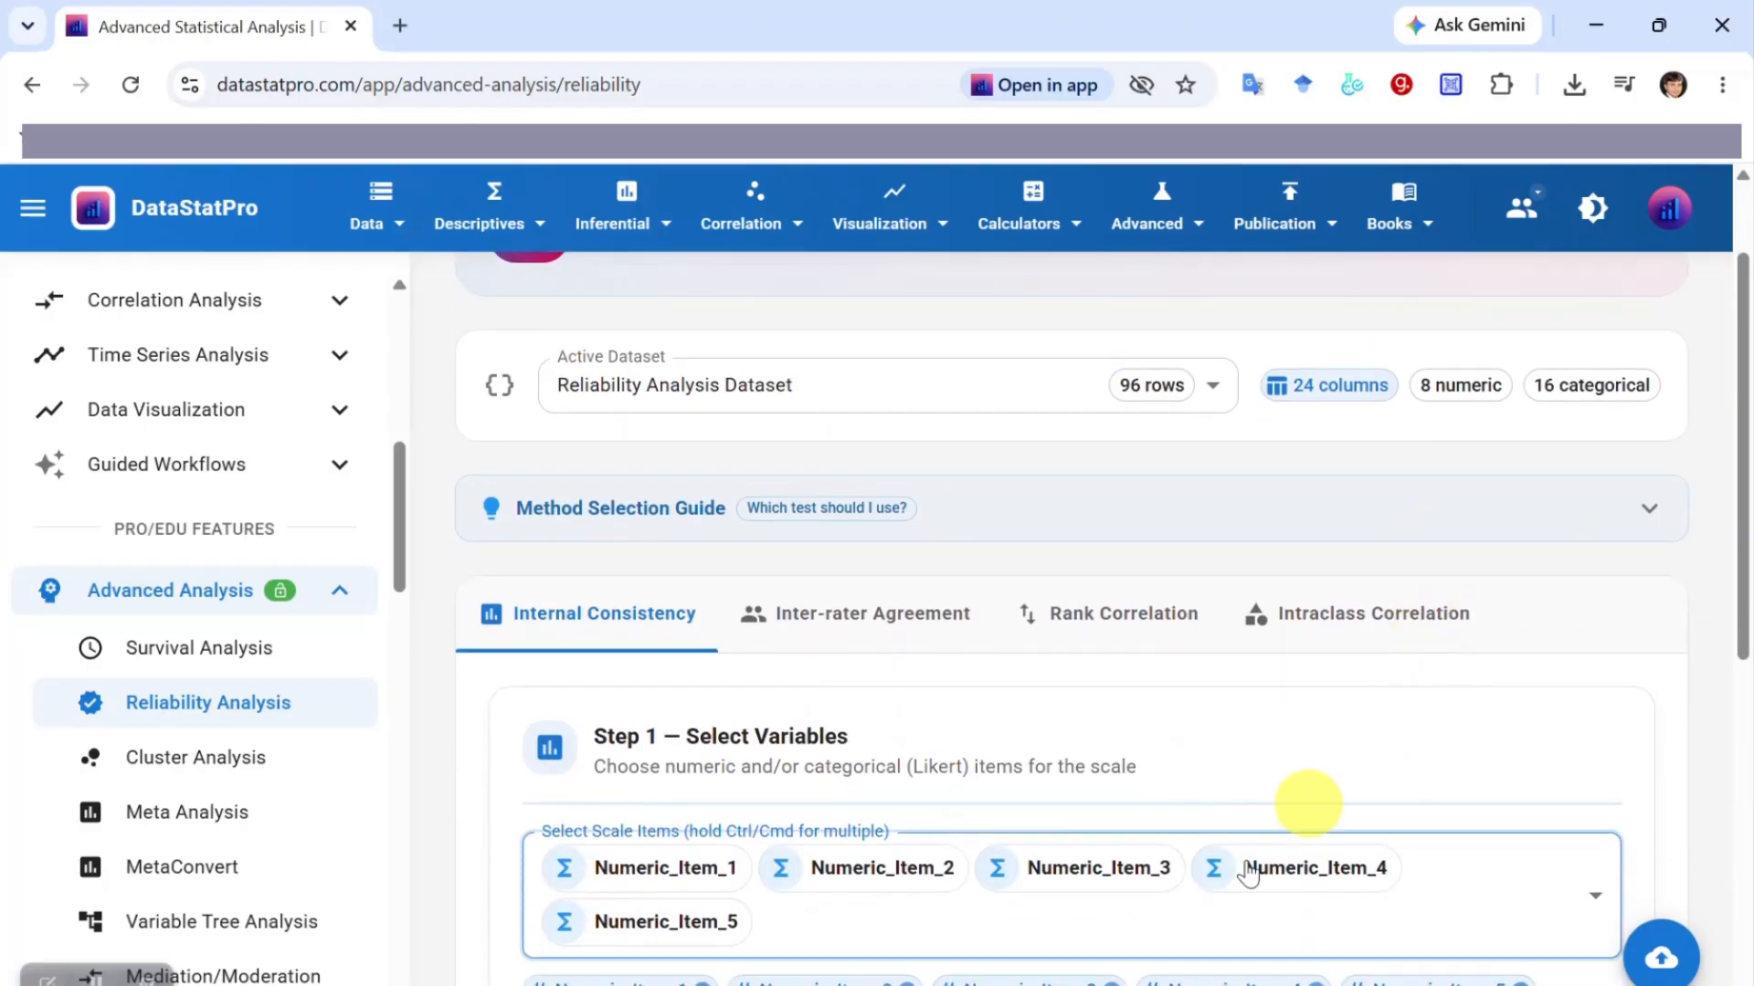
pyautogui.moveTo(895, 985)
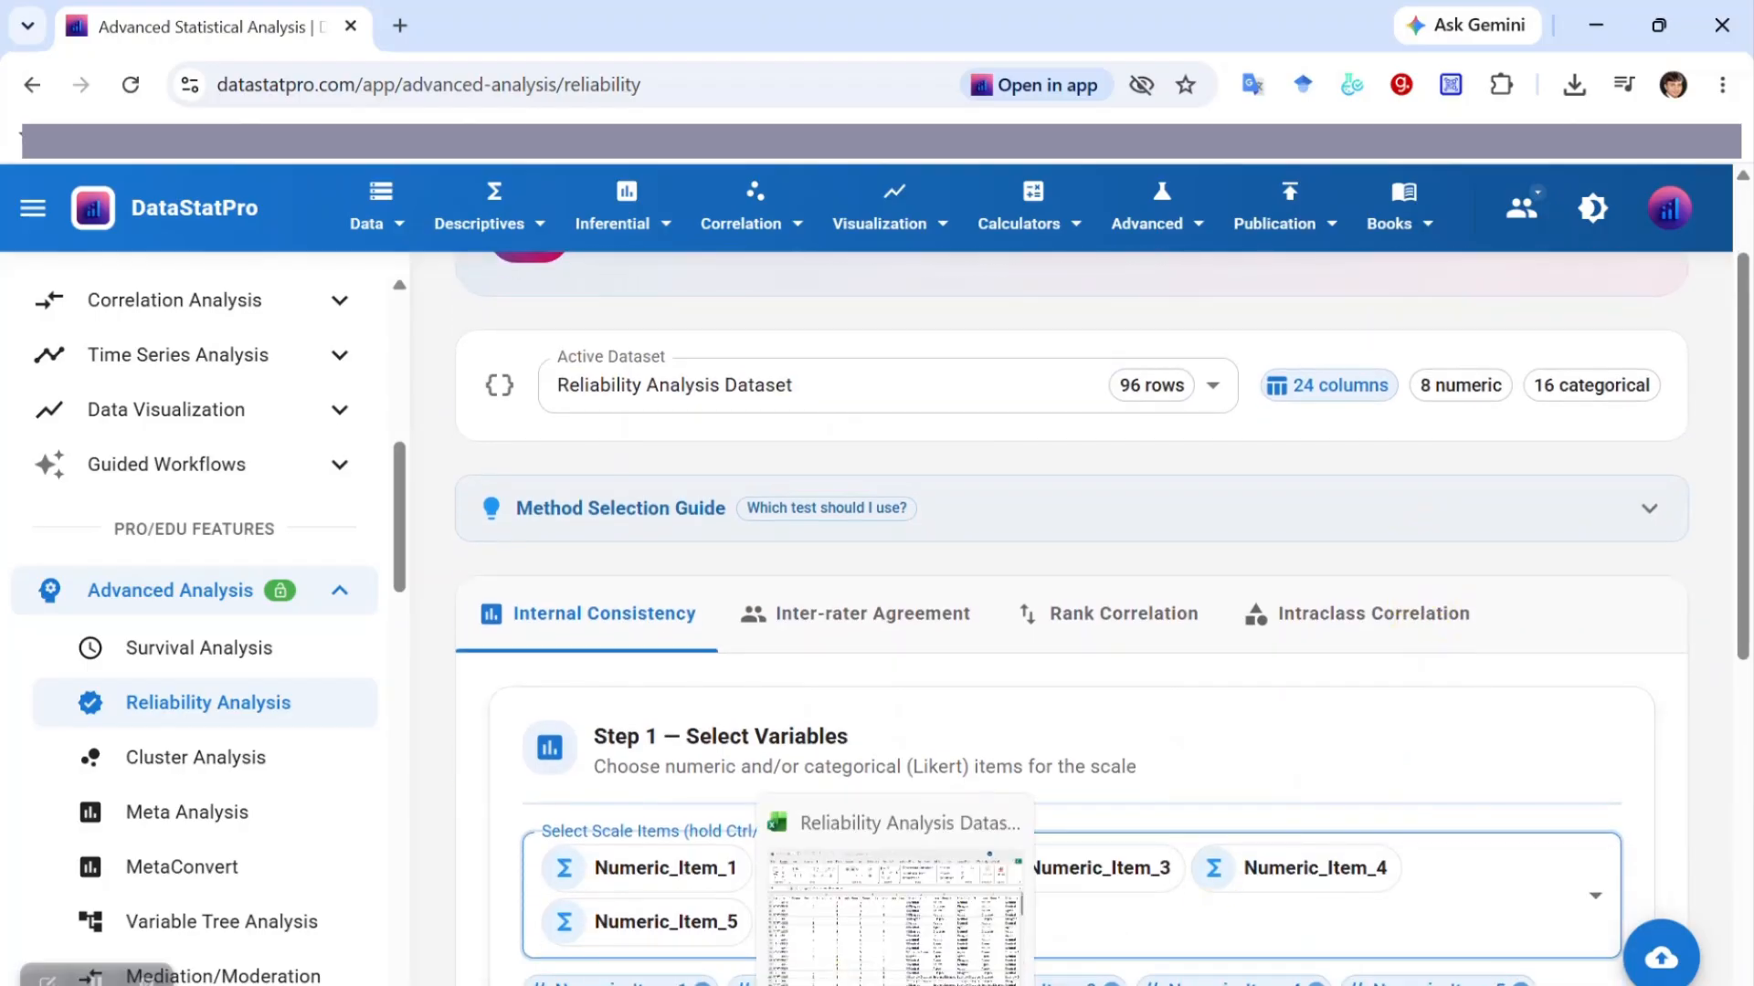
pyautogui.click(895, 913)
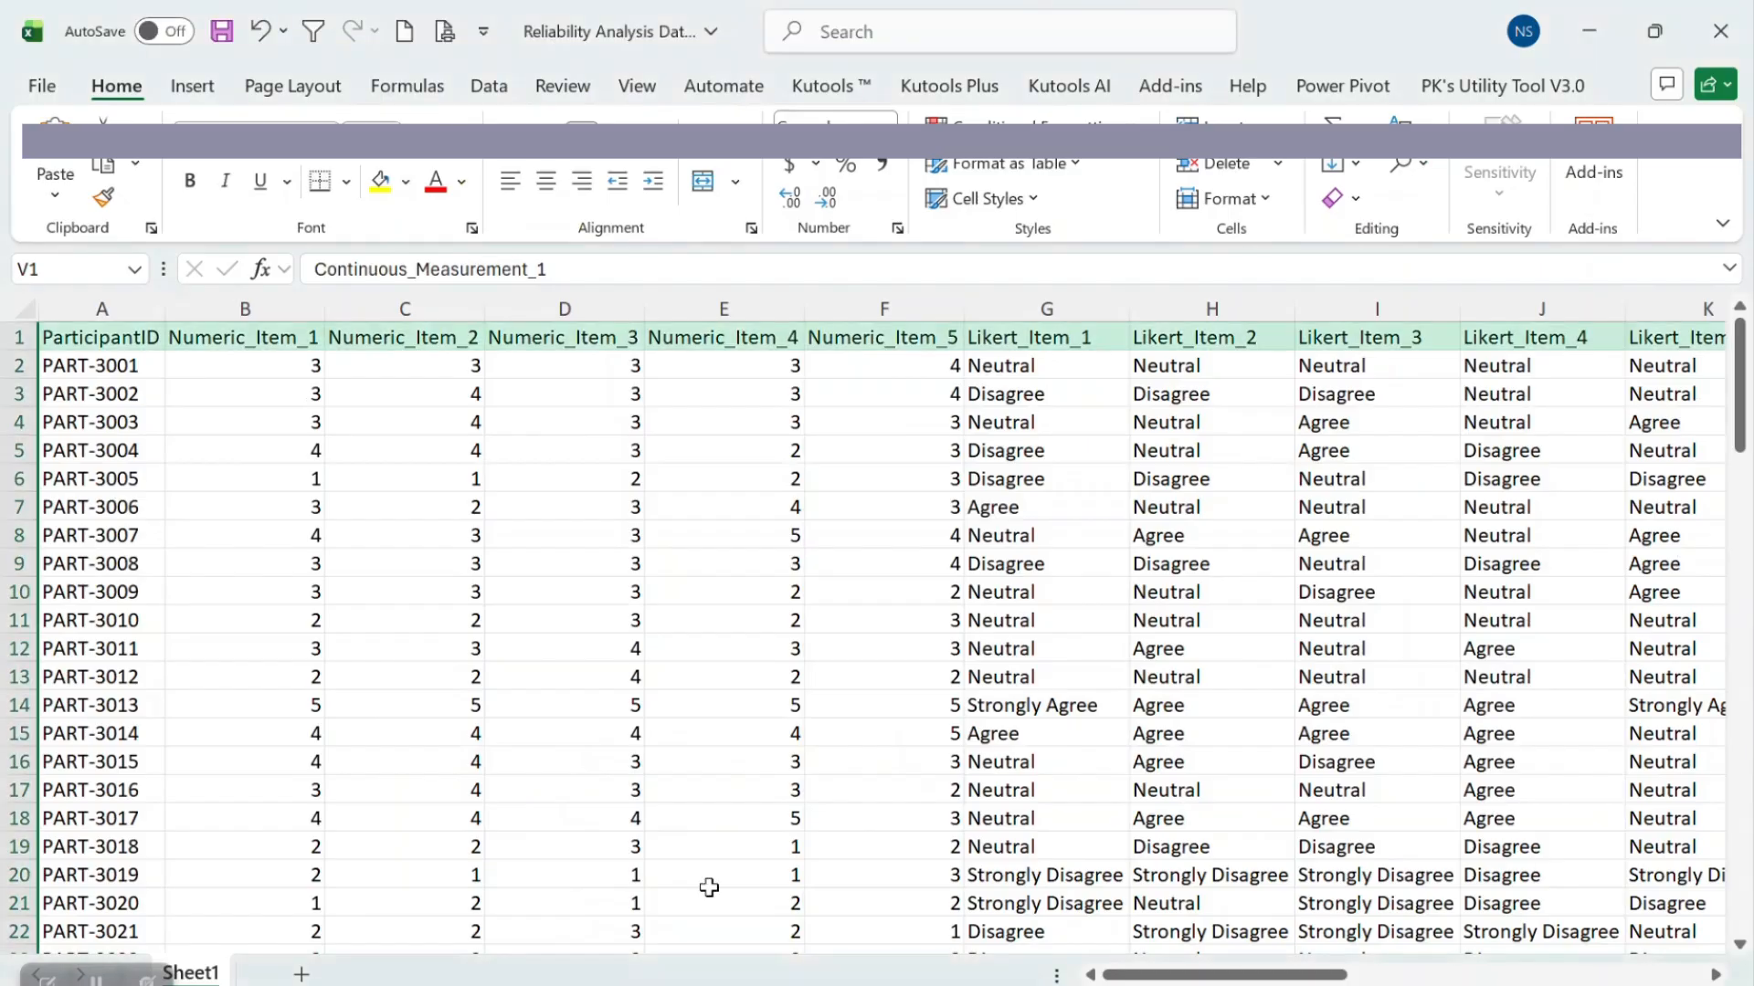
pyautogui.click(261, 306)
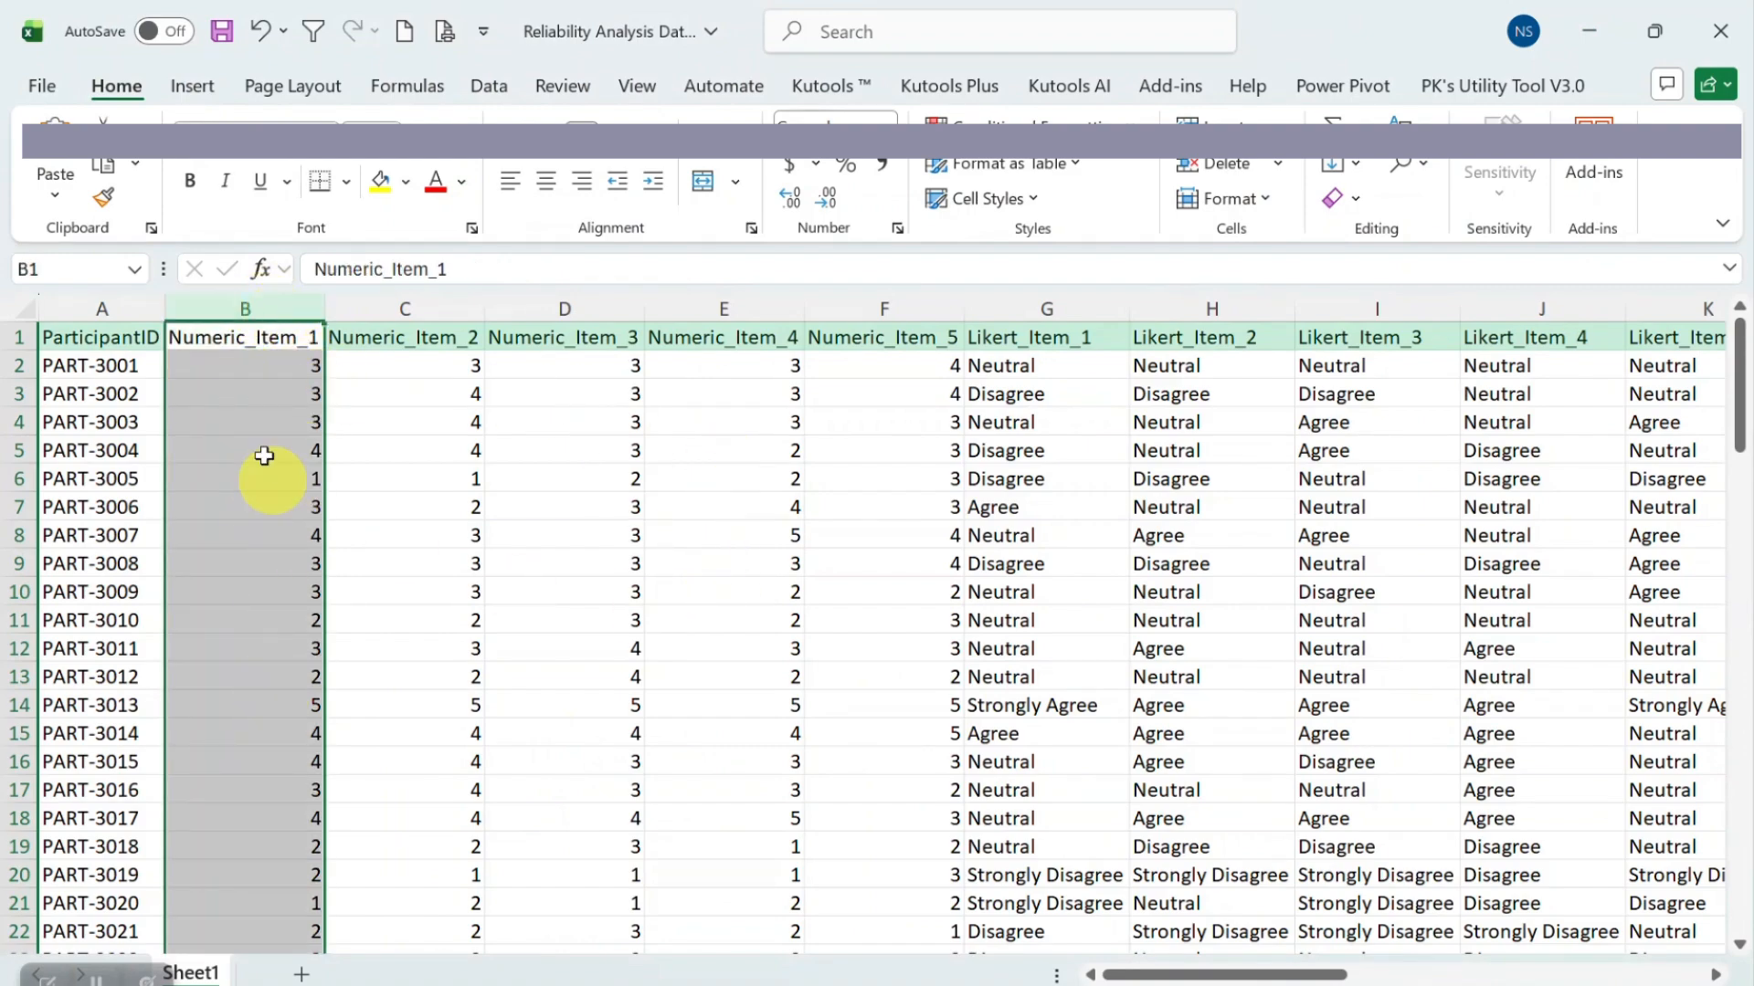
pyautogui.scroll(-10, 446, 521)
pyautogui.scroll(10, 423, 552)
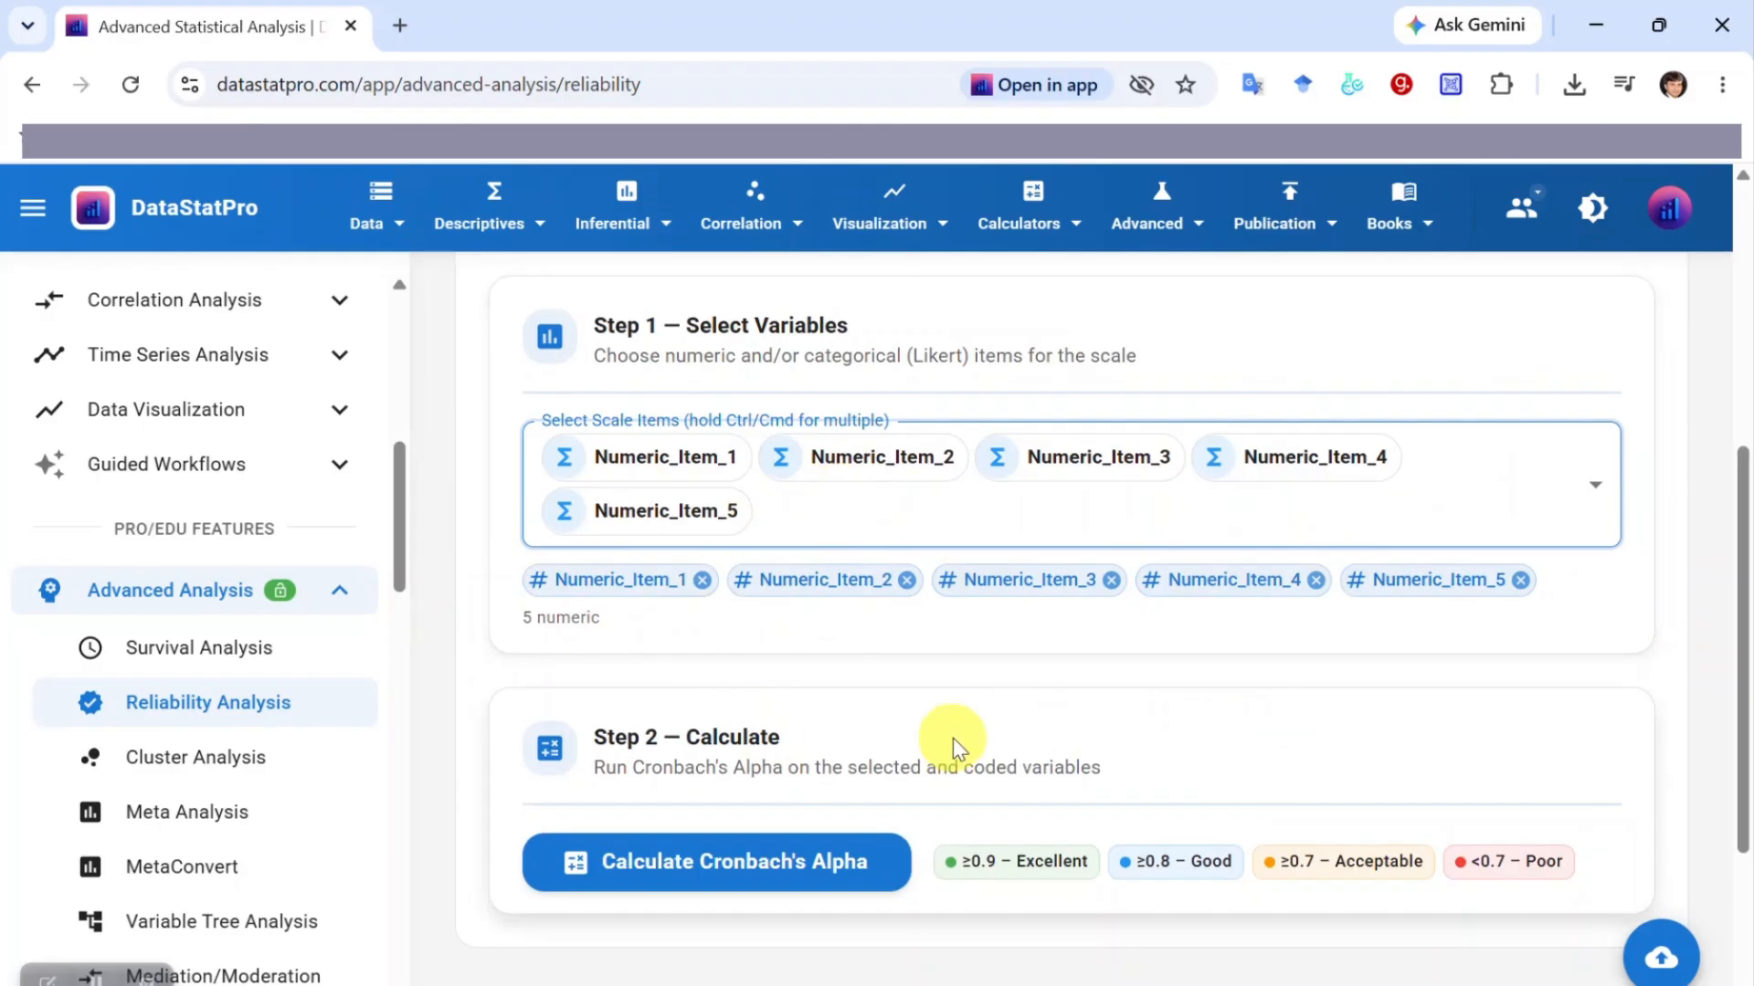
# Calculate Cronbach's Alpha for the five selected numeric items
pyautogui.scroll(-2, 914, 749)
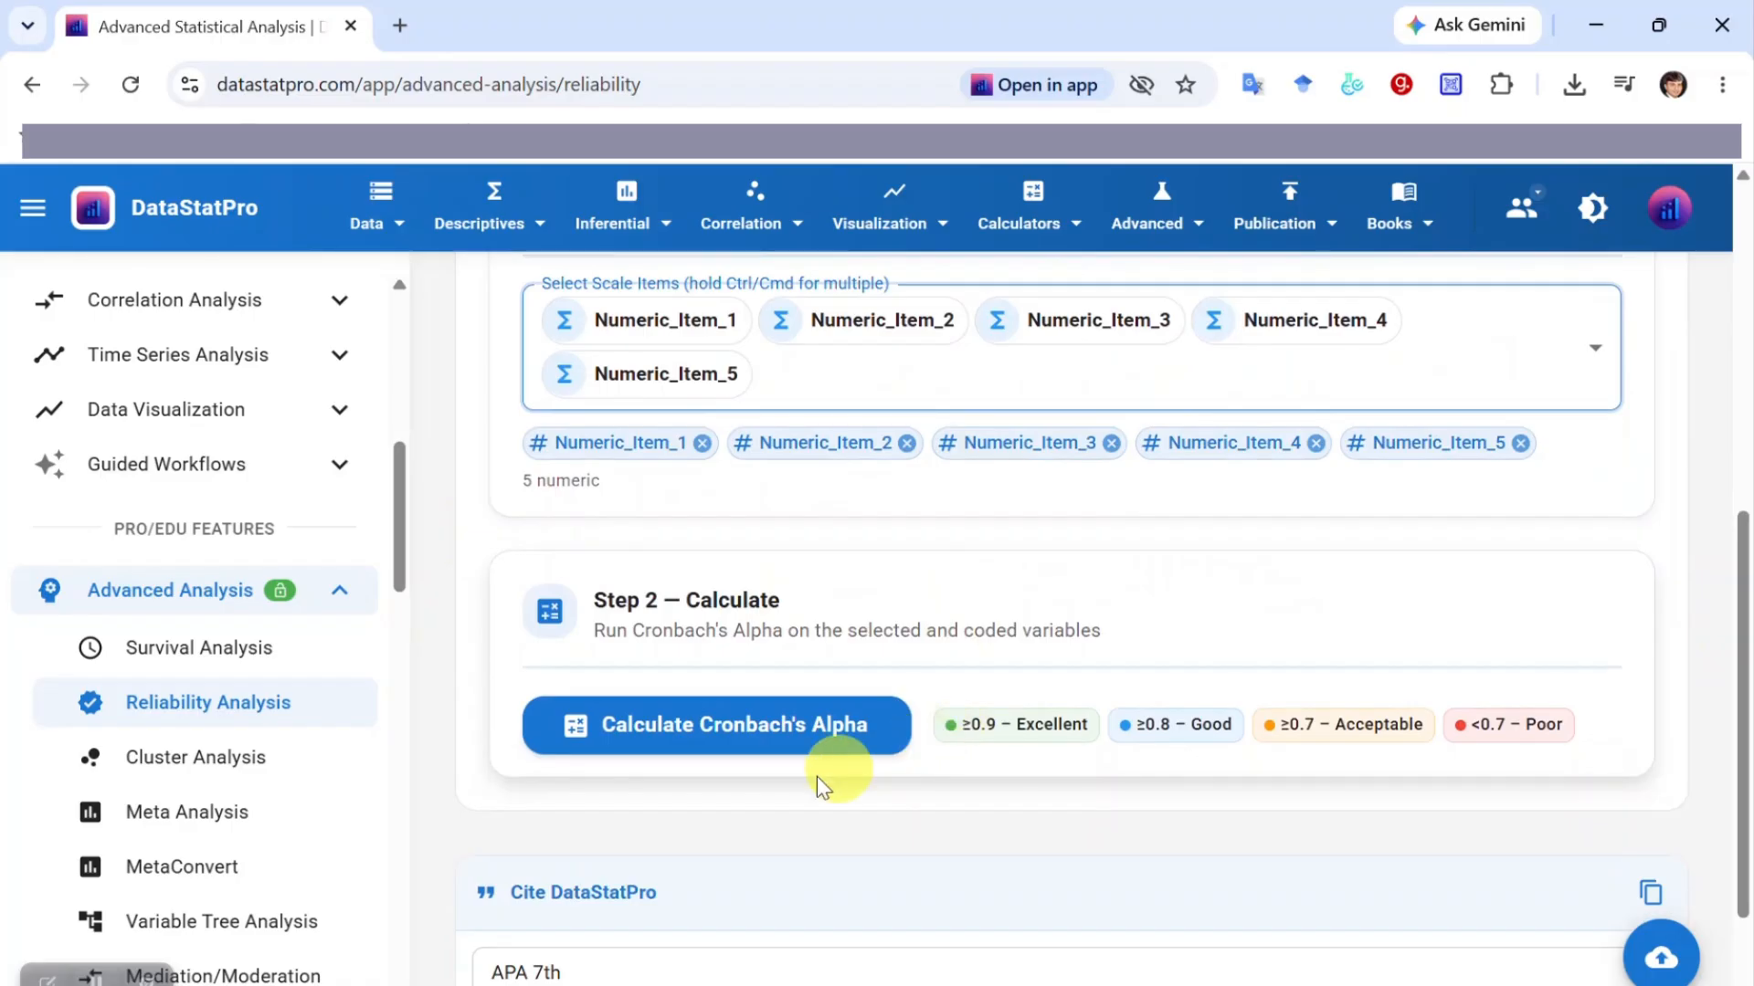
pyautogui.click(736, 745)
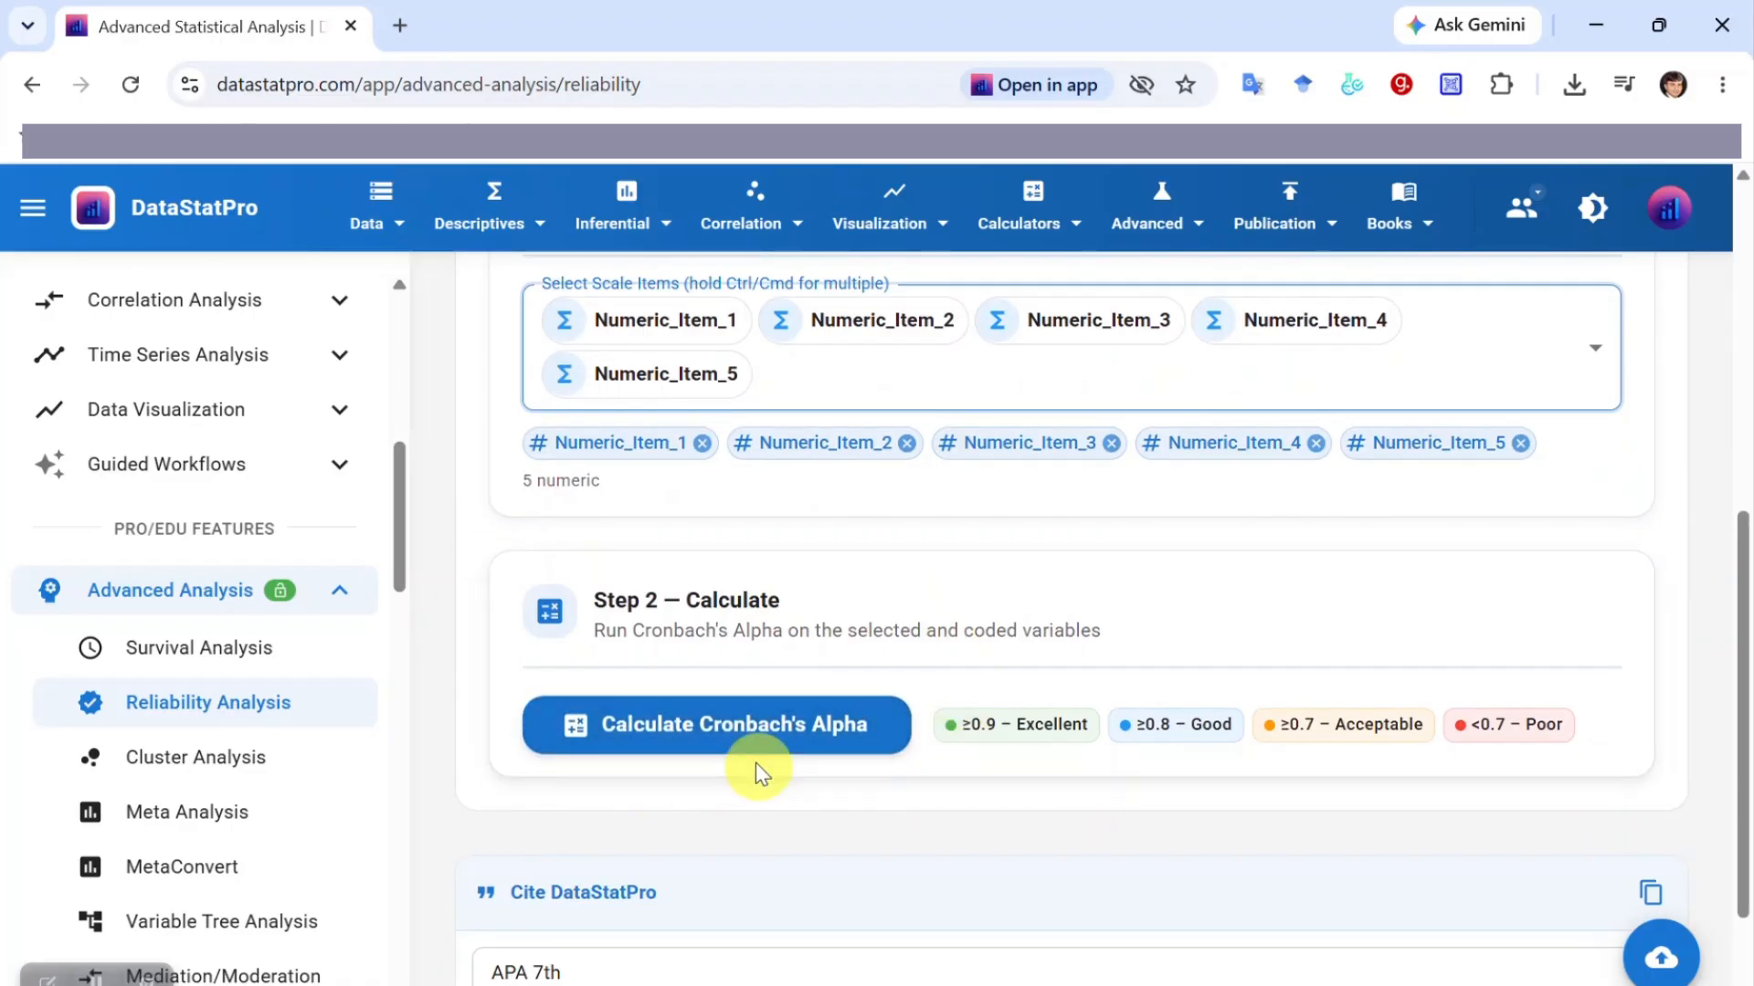
pyautogui.click(708, 735)
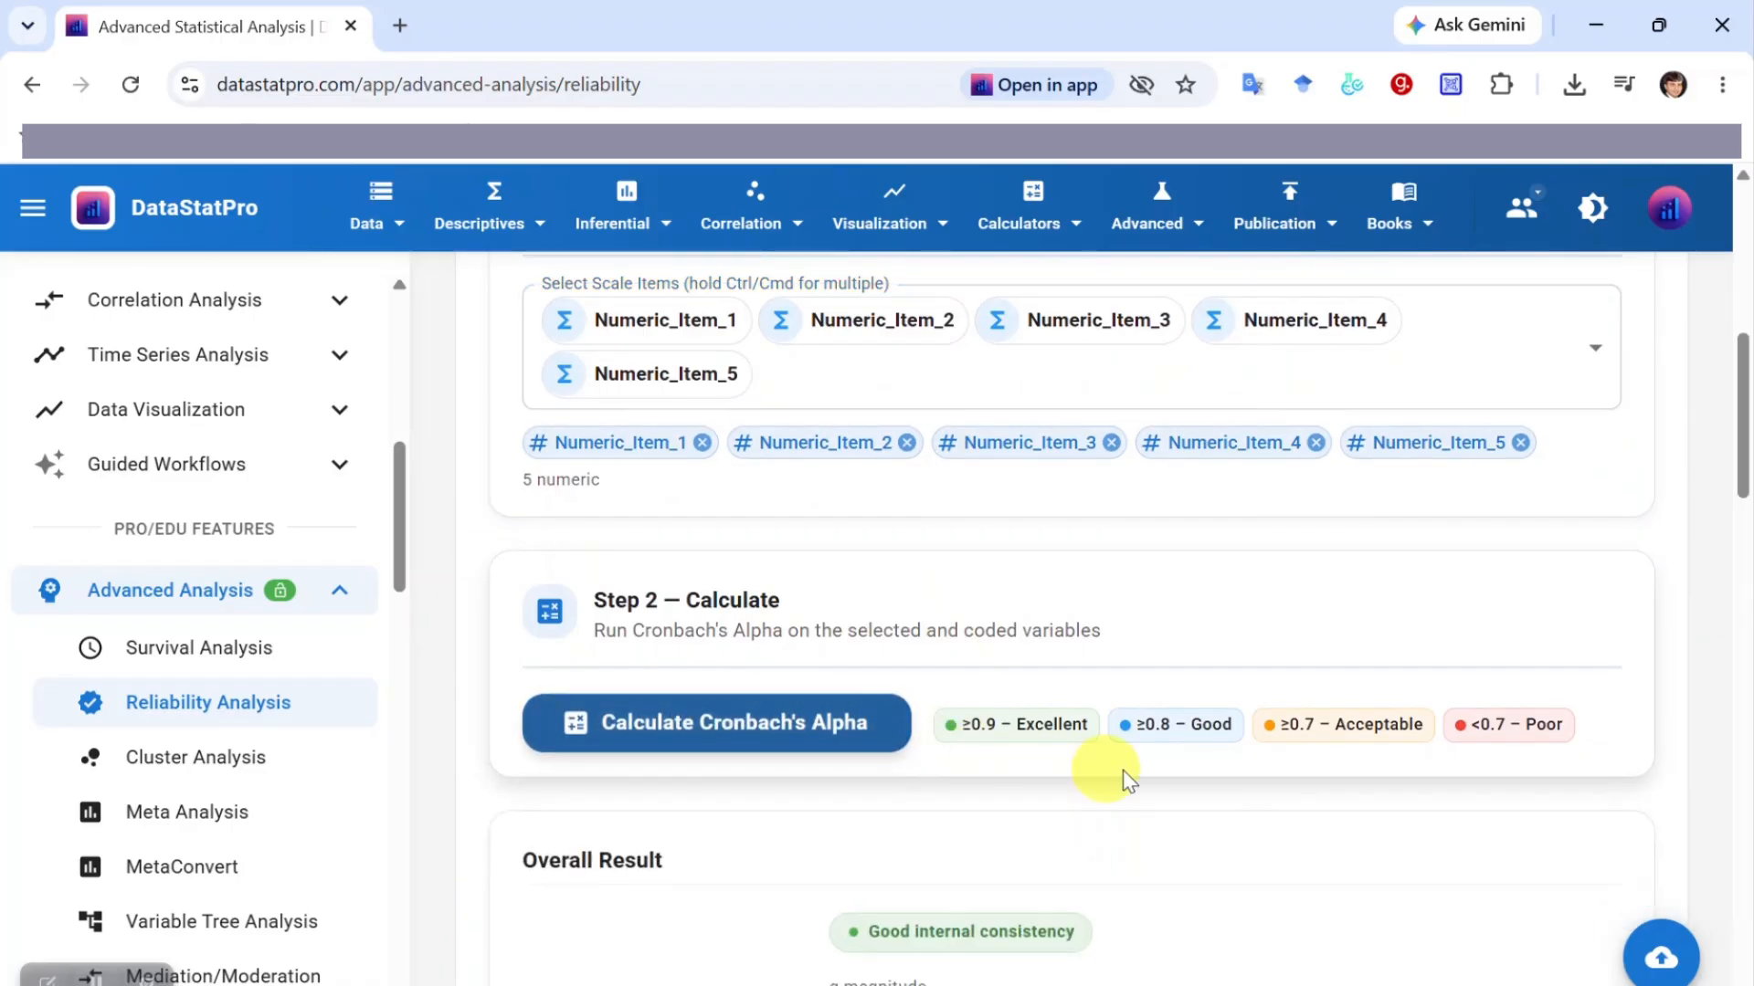
# Review the overall Cronbach's alpha result with its confidence interval and highlight the APA Writing paragraph
pyautogui.scroll(-4, 1112, 767)
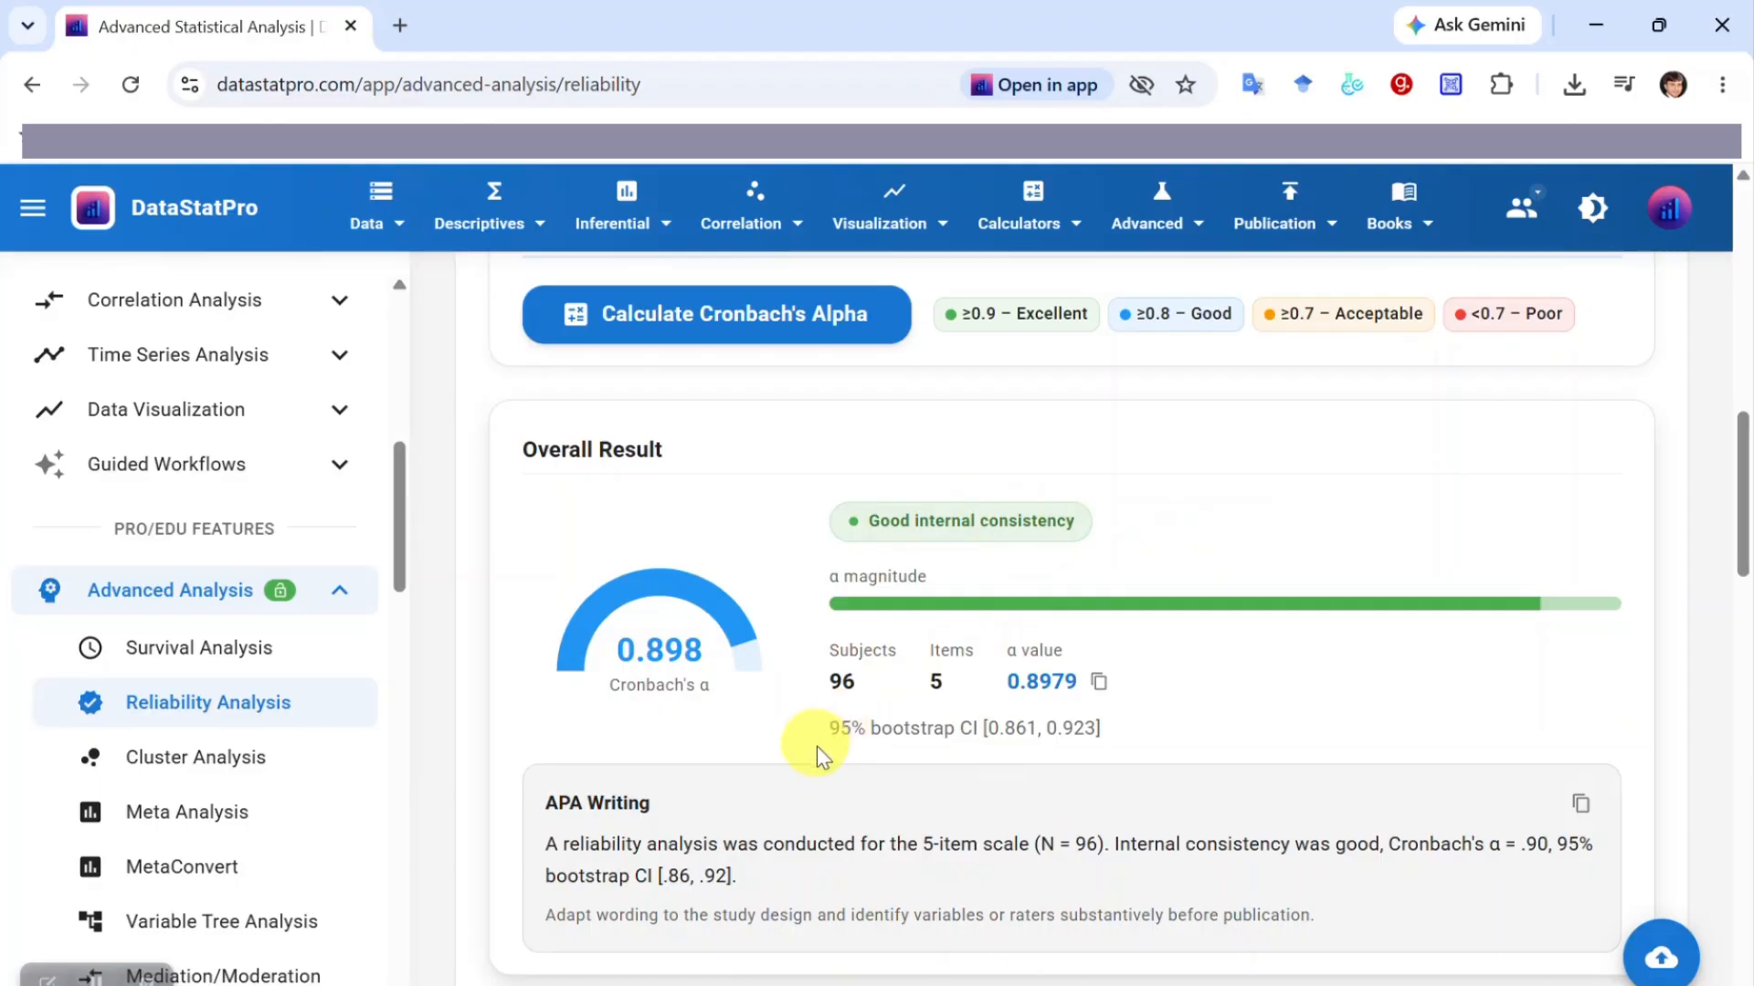
pyautogui.scroll(-1, 1068, 721)
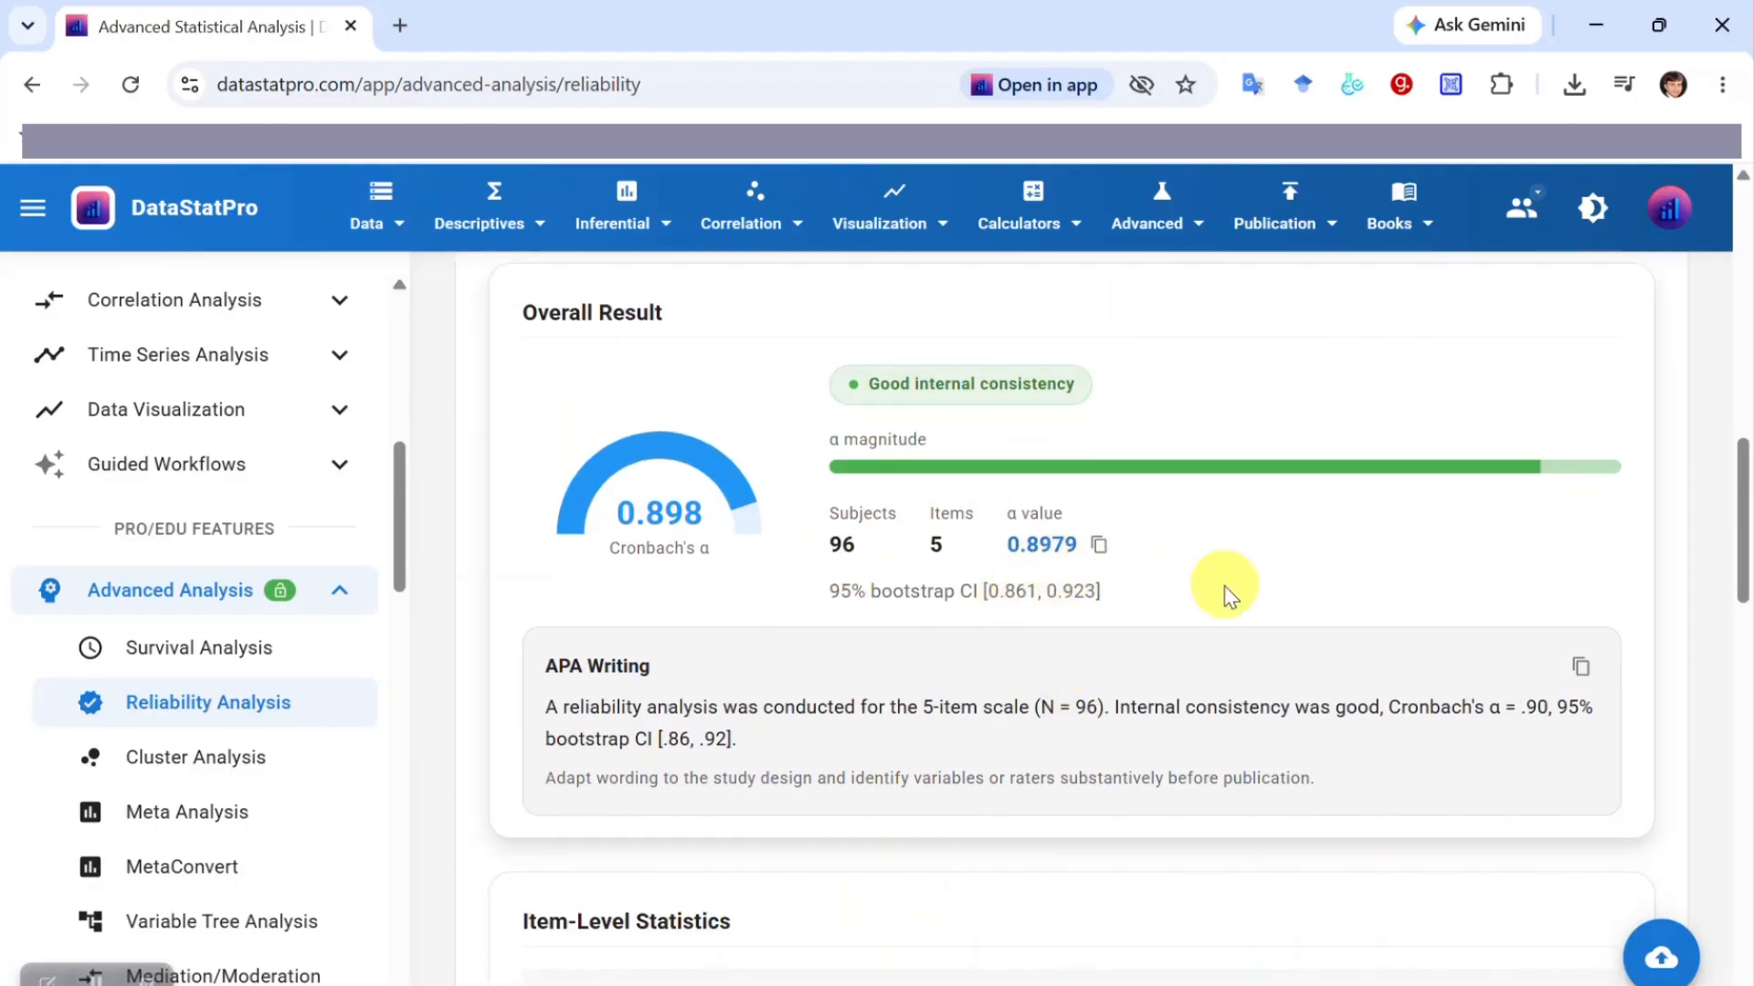
pyautogui.scroll(-1, 1224, 586)
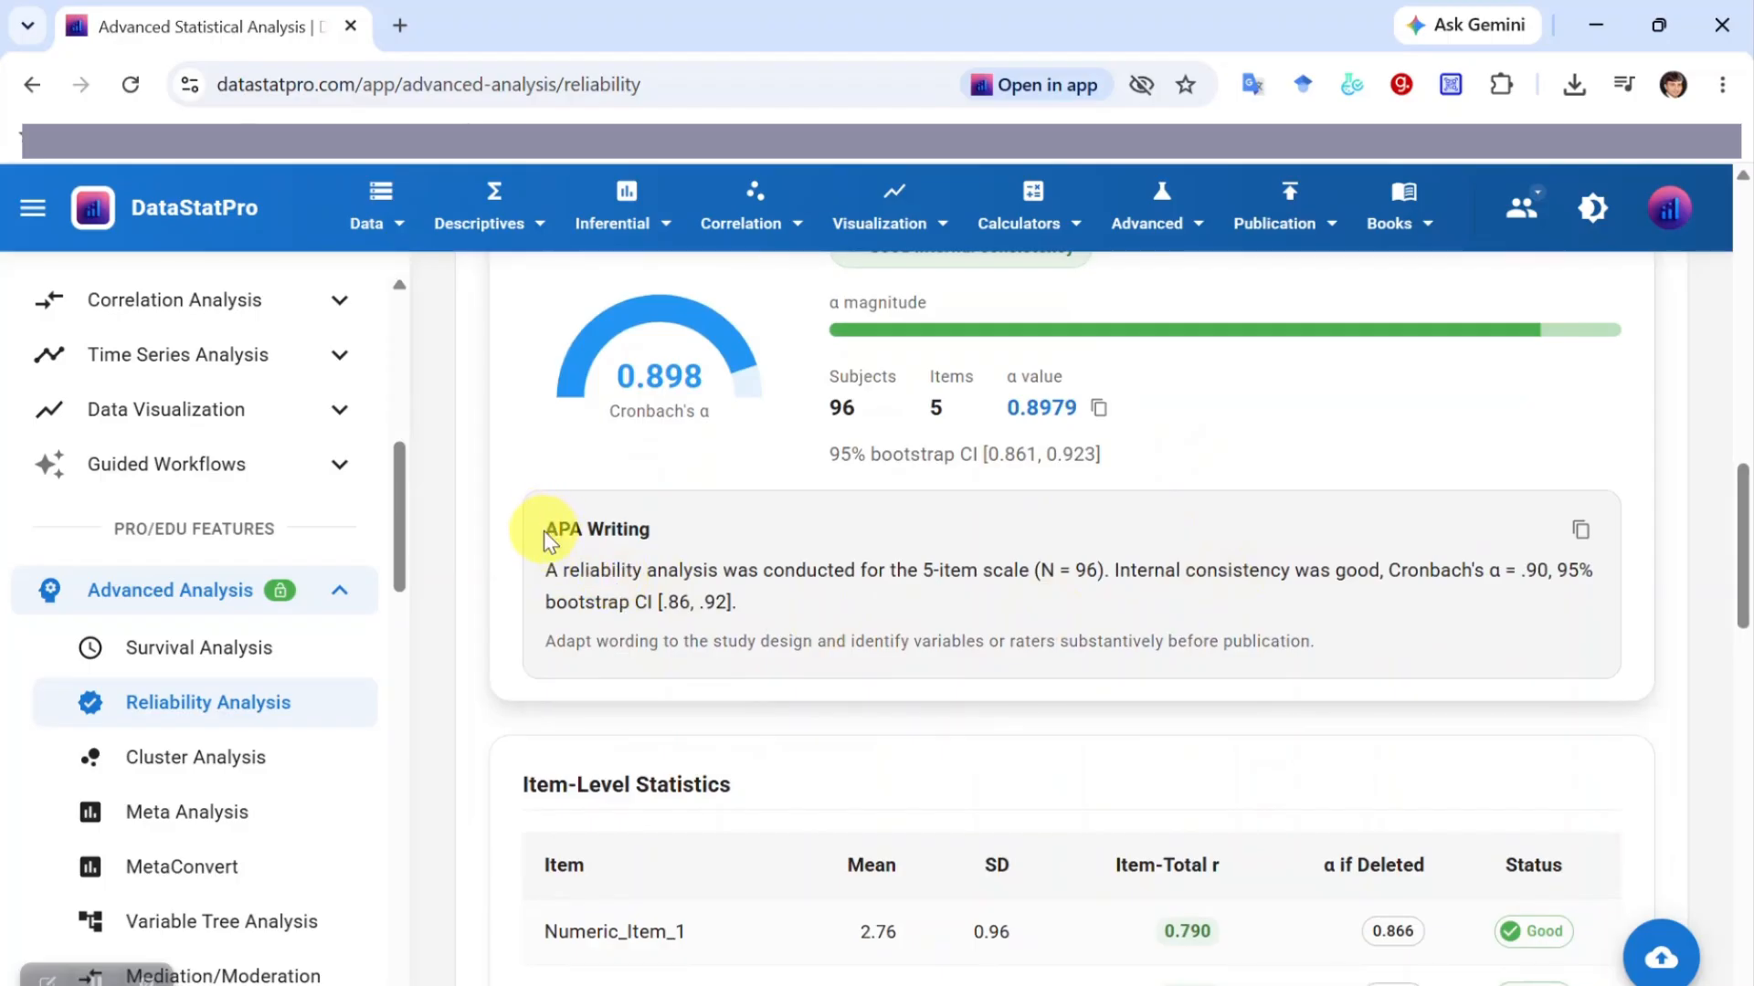
pyautogui.moveTo(550, 530); pyautogui.dragTo(780, 610)
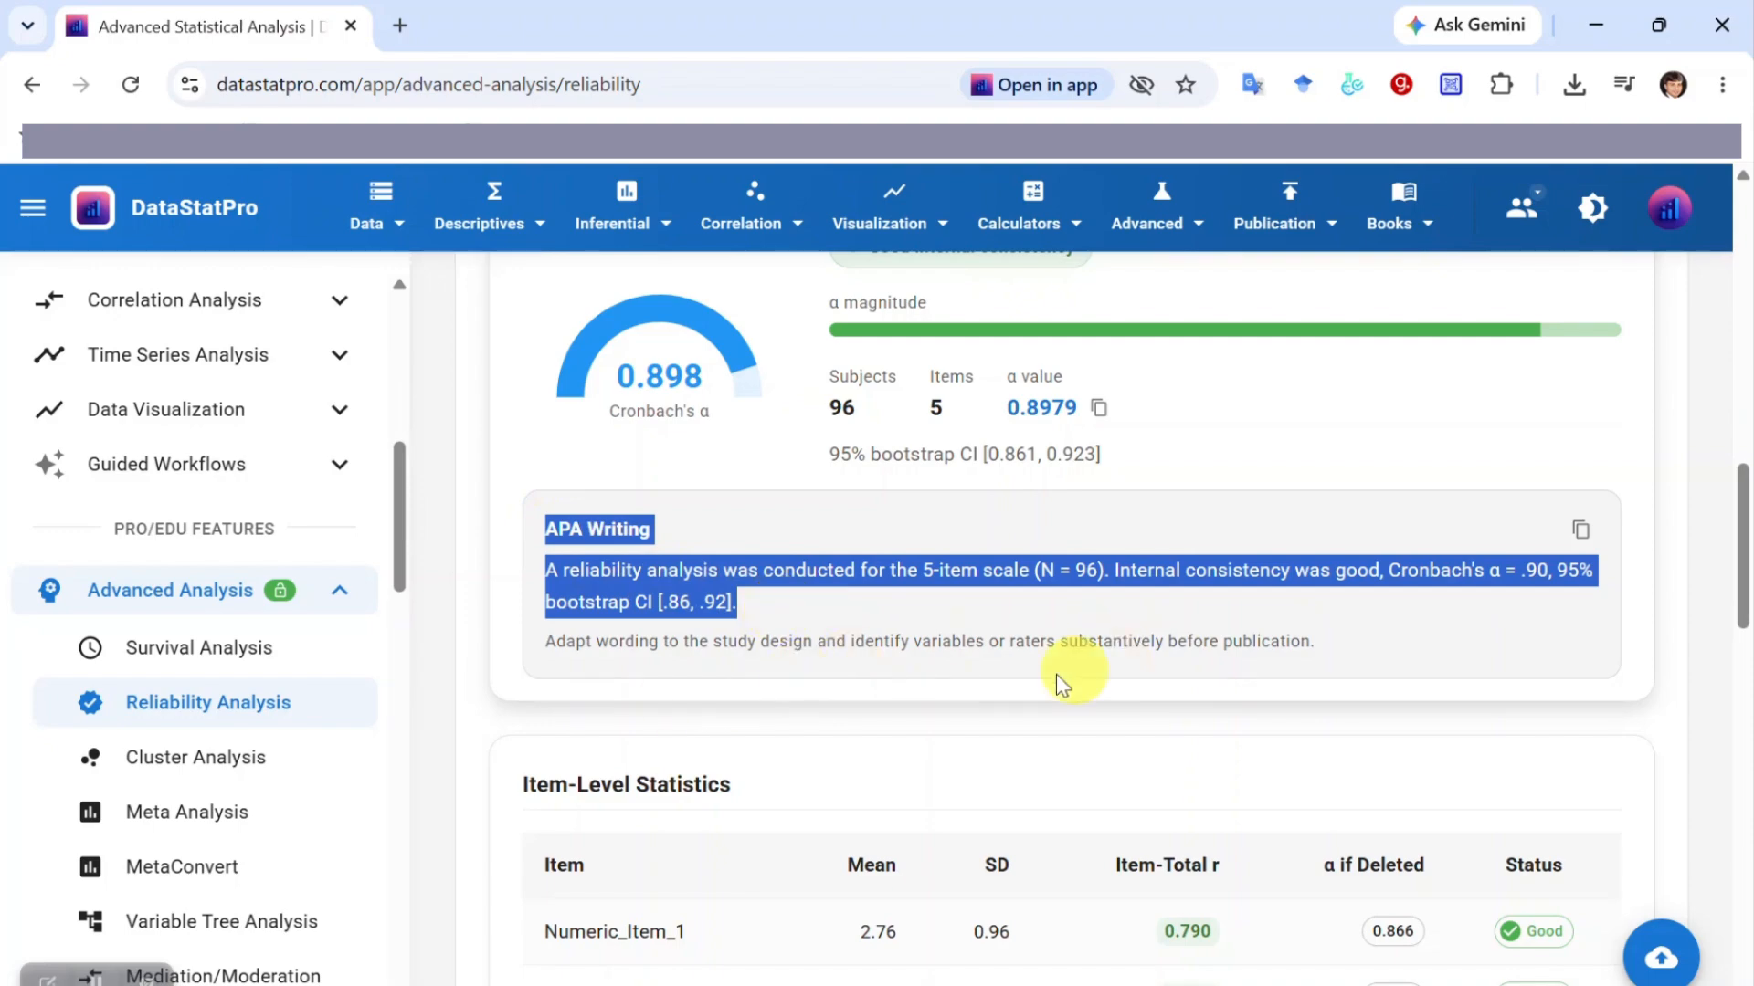
# Examine the Item-Level Statistics table, the item charts and the Analysis Summary below the overall result
pyautogui.scroll(-3, 795, 714)
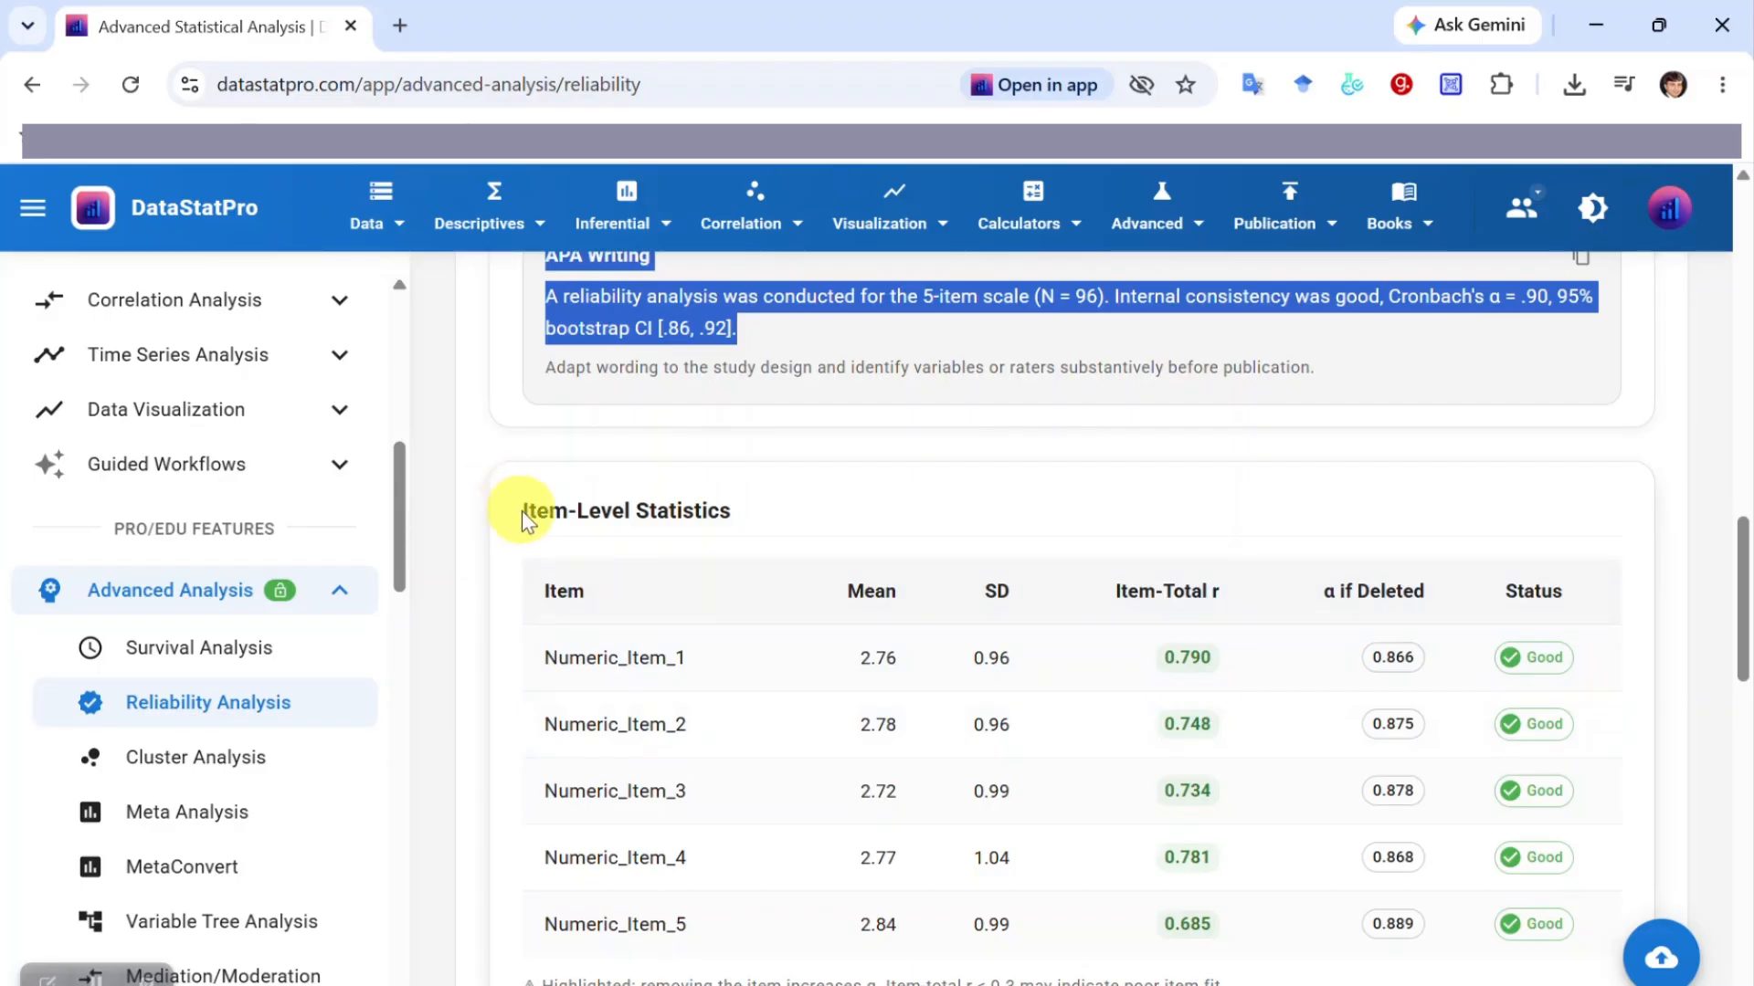
pyautogui.moveTo(522, 512); pyautogui.dragTo(791, 523)
pyautogui.scroll(-2, 896, 599)
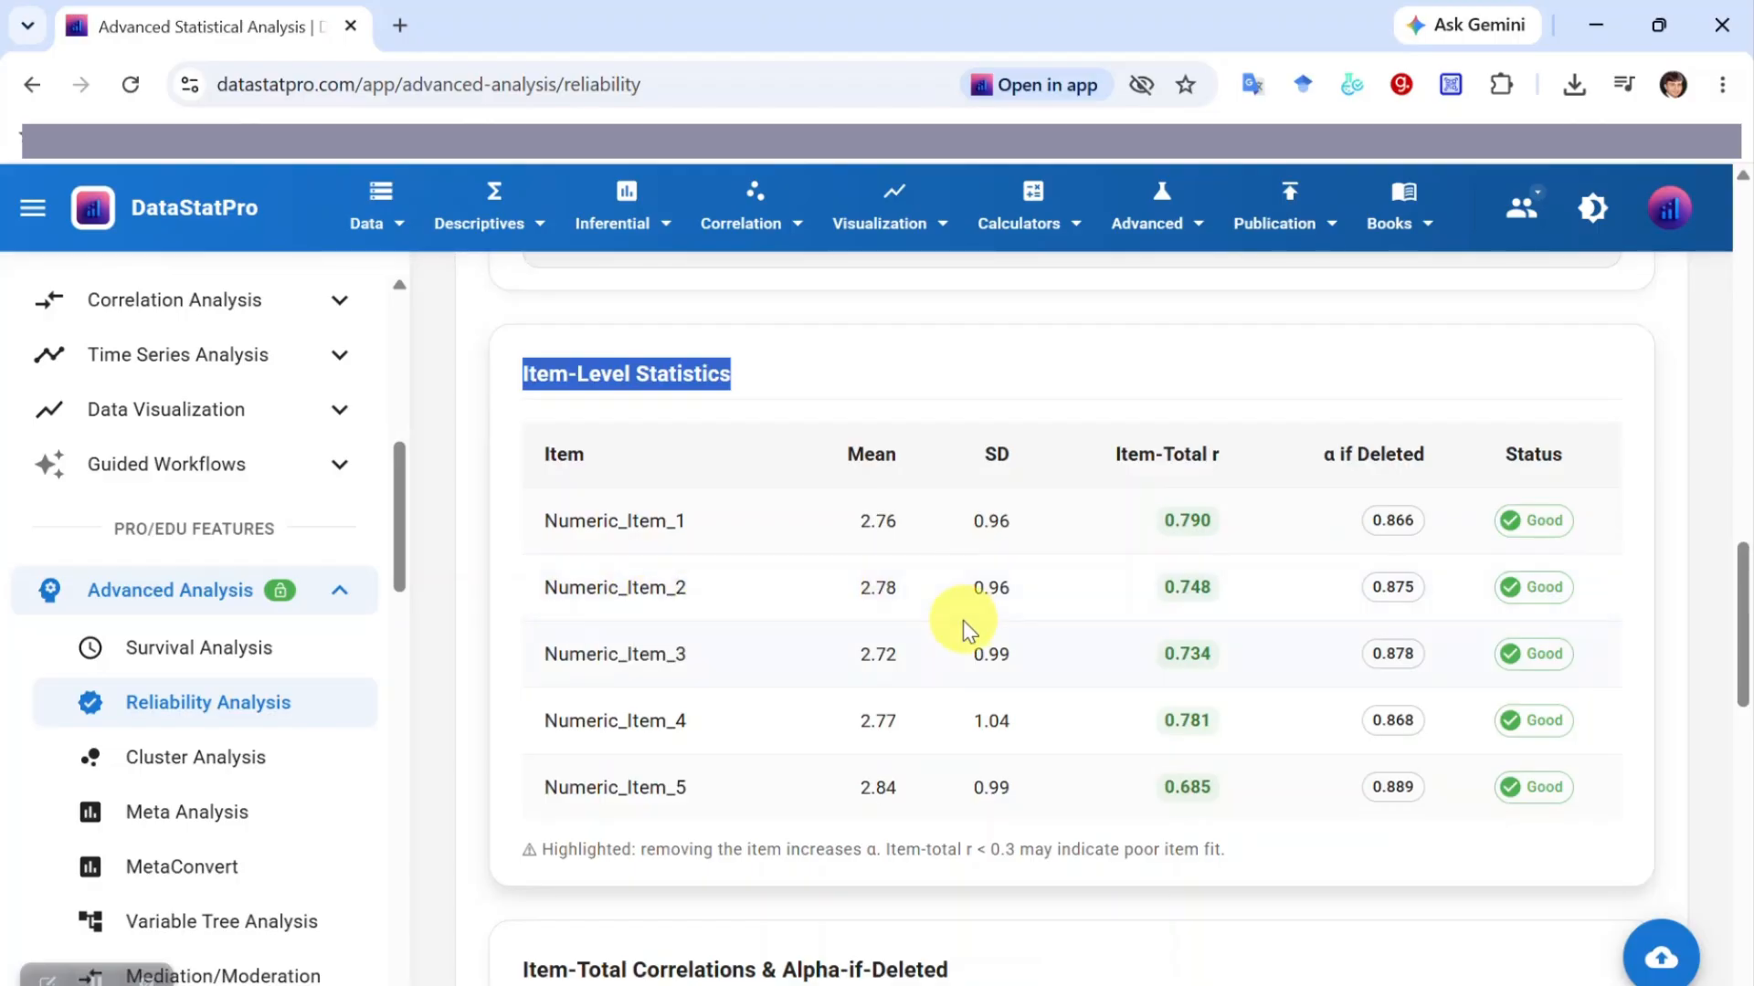
pyautogui.scroll(-9, 956, 621)
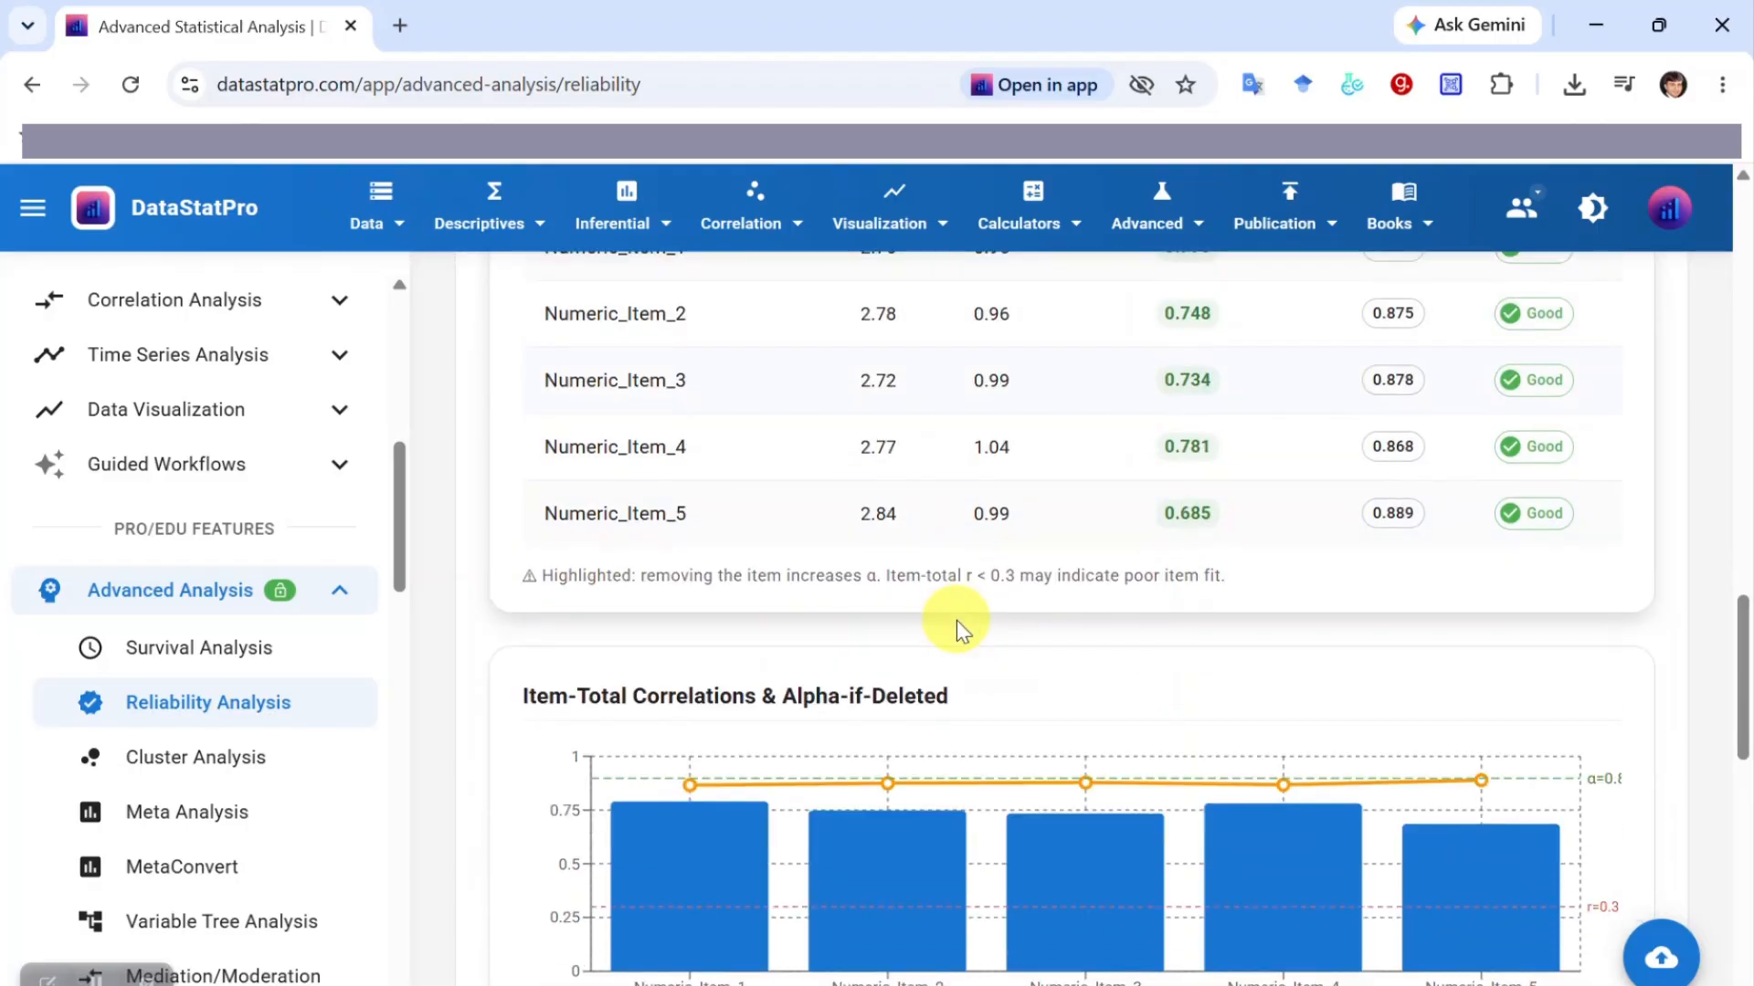
pyautogui.scroll(-6, 957, 621)
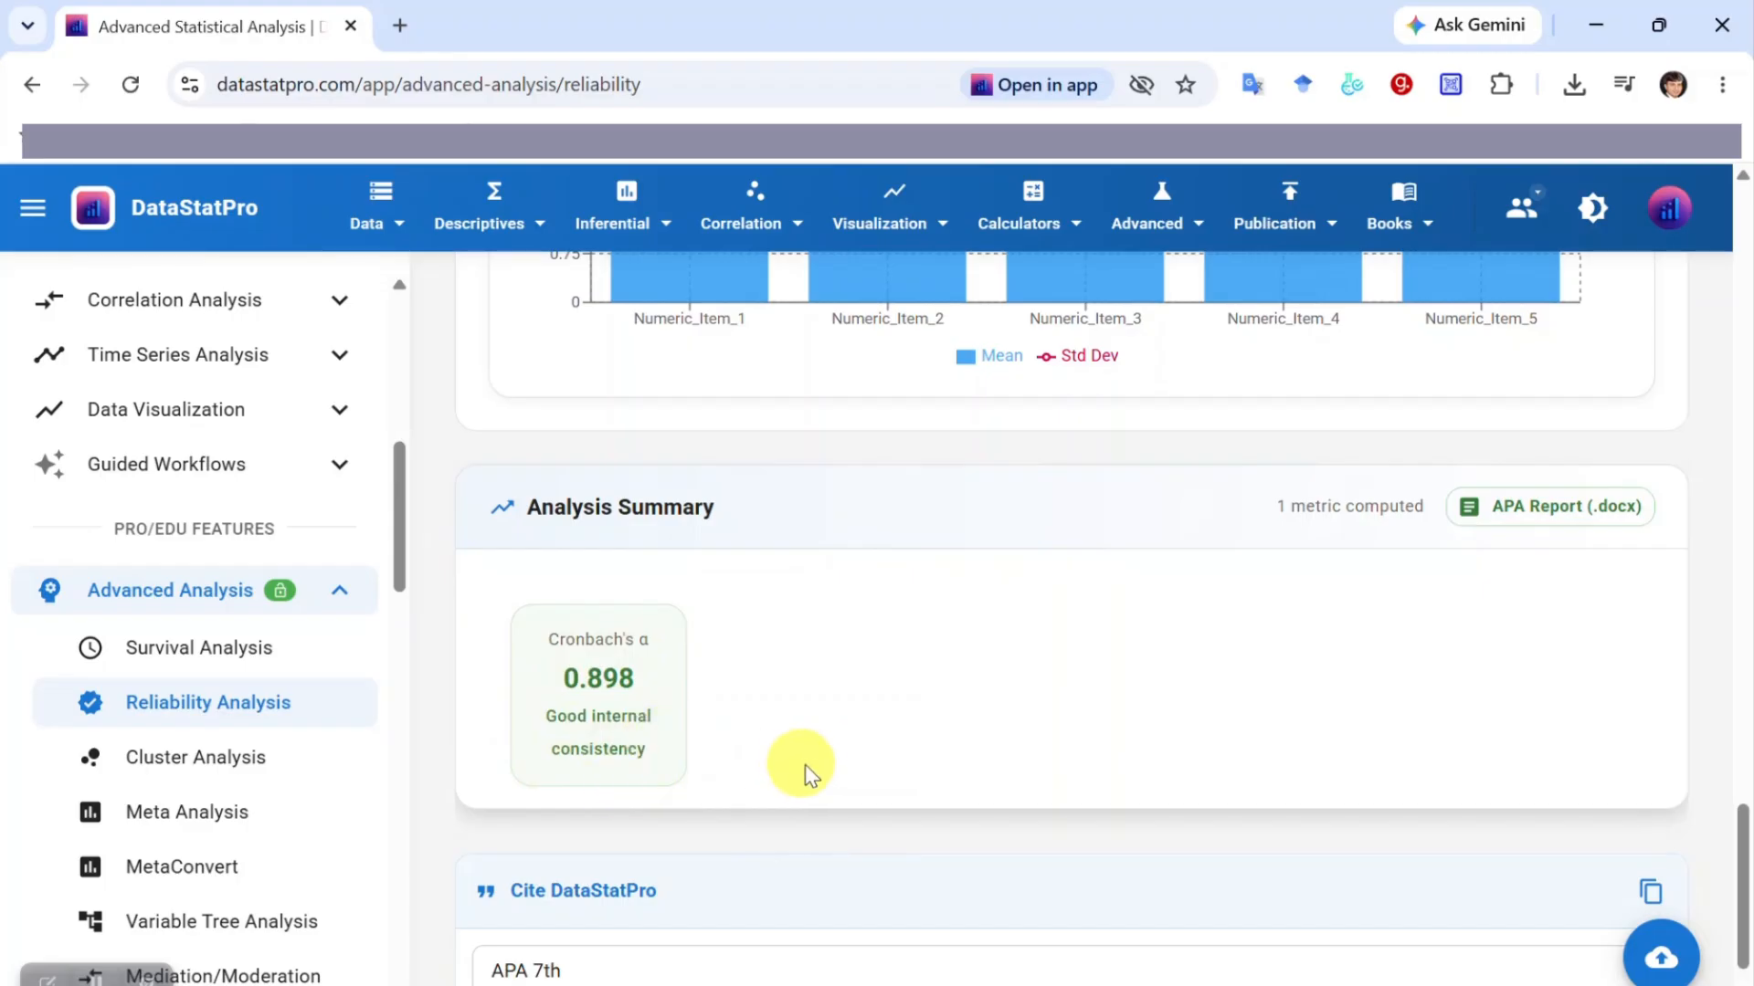
pyautogui.scroll(-2, 804, 763)
# Reset the internal consistency analysis to clear the selected numeric items and their results
pyautogui.scroll(15, 803, 764)
pyautogui.scroll(12, 802, 760)
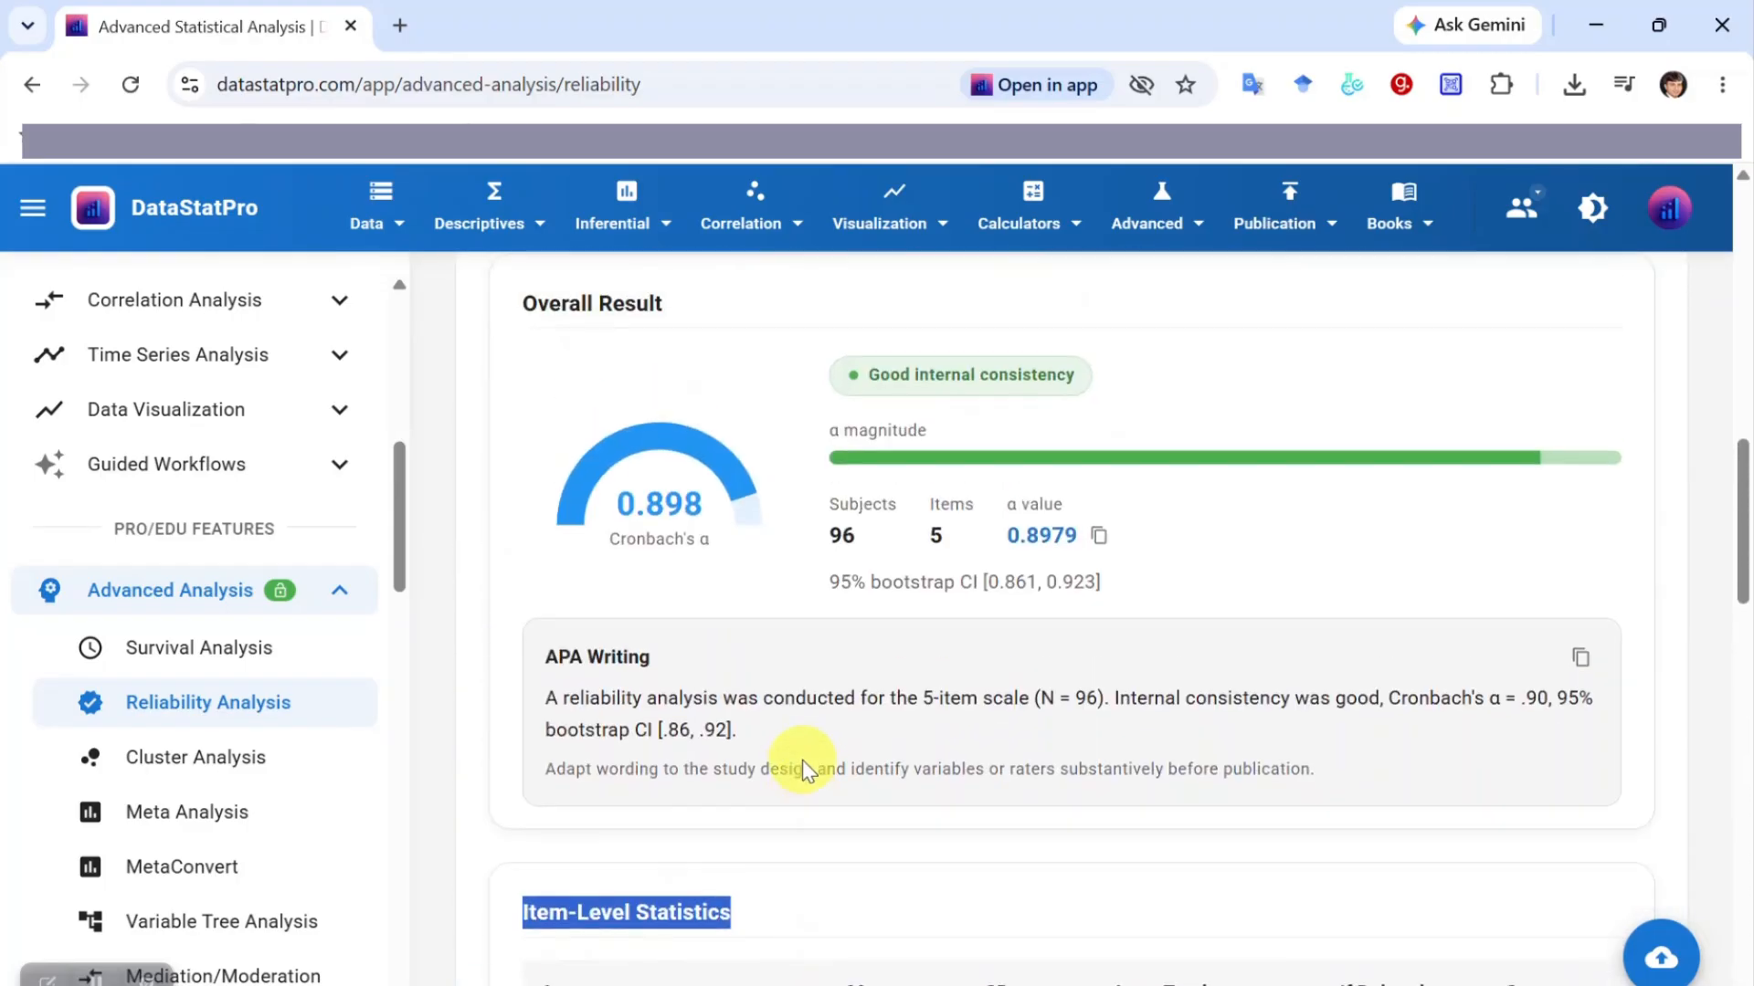
pyautogui.scroll(-1, 802, 756)
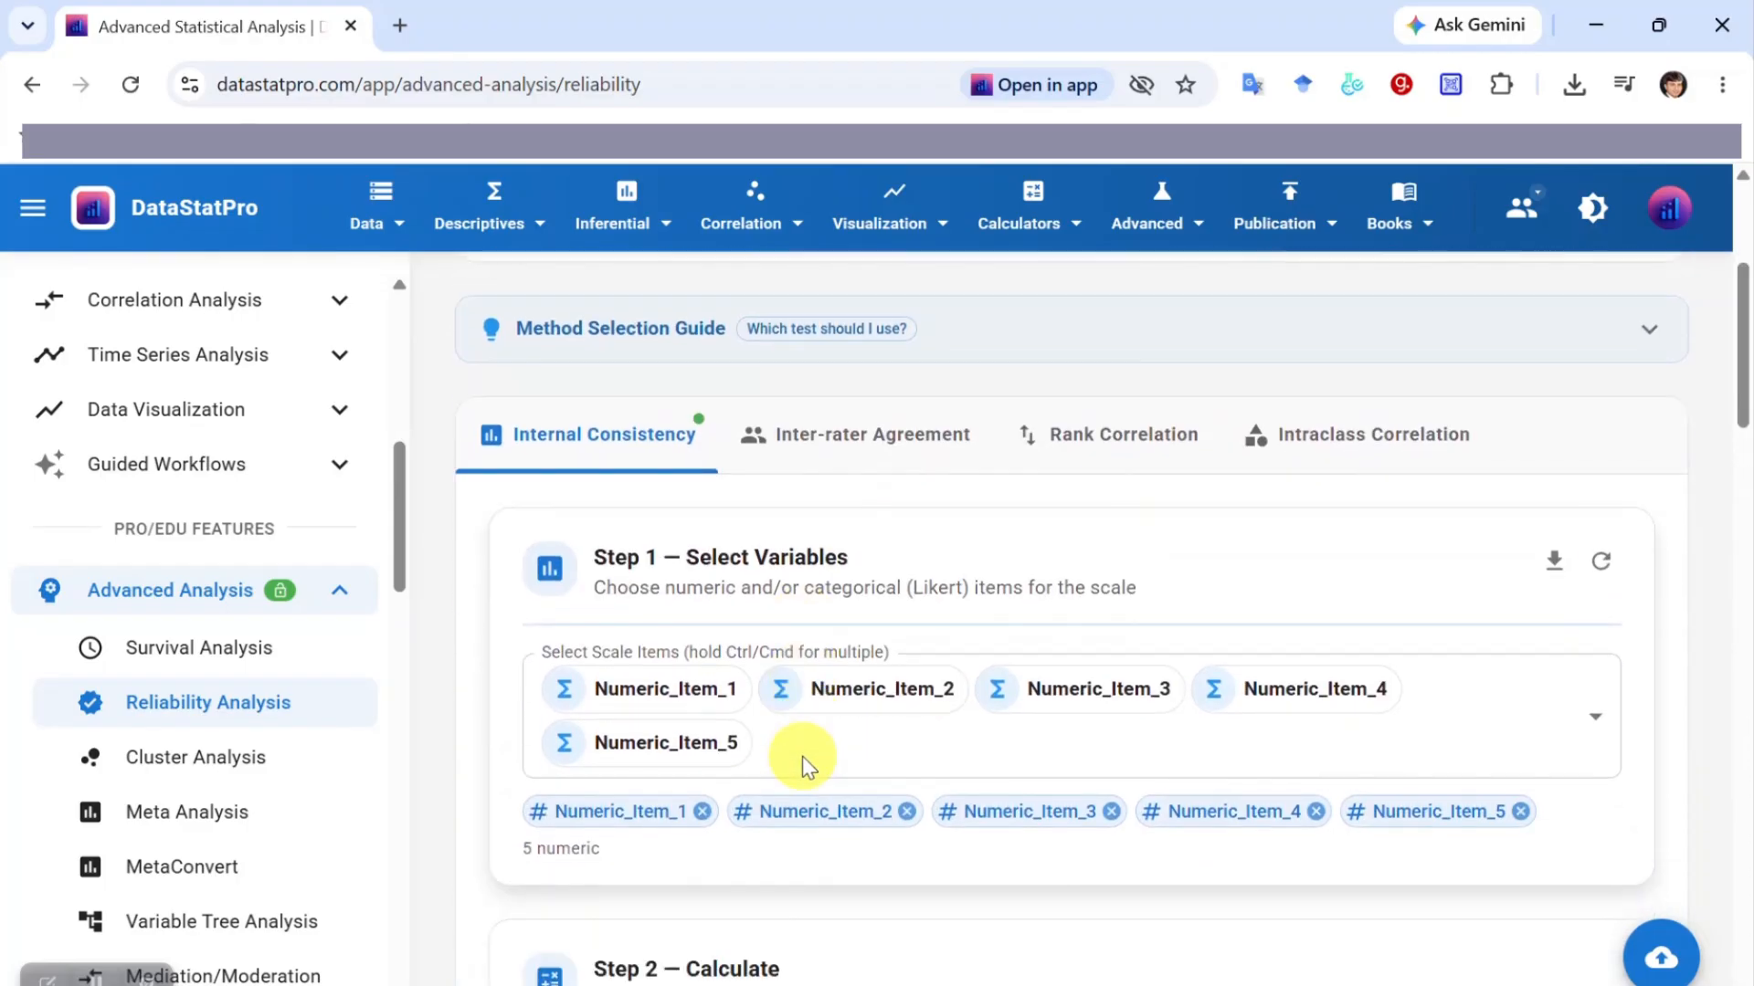
pyautogui.click(1603, 566)
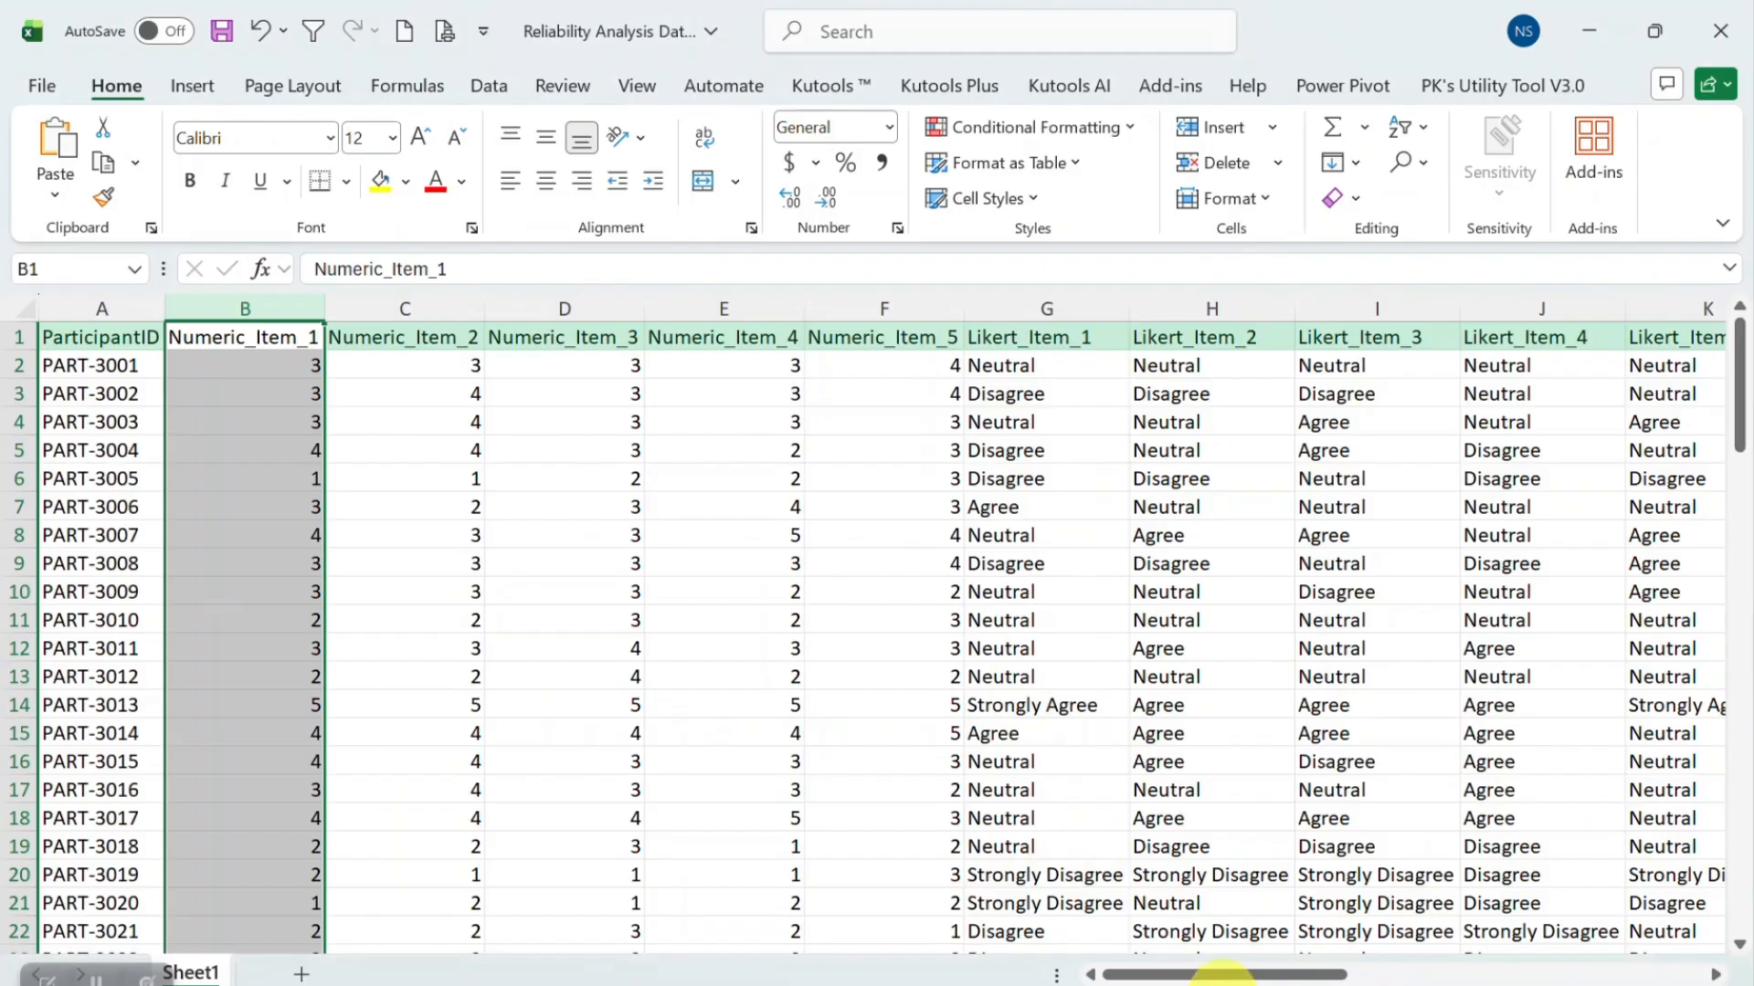
# Highlight the Likert_Item_1 to Likert_Item_5 columns in the Excel workbook and return to DataStatPro
pyautogui.moveTo(1226, 976); pyautogui.dragTo(1312, 973)
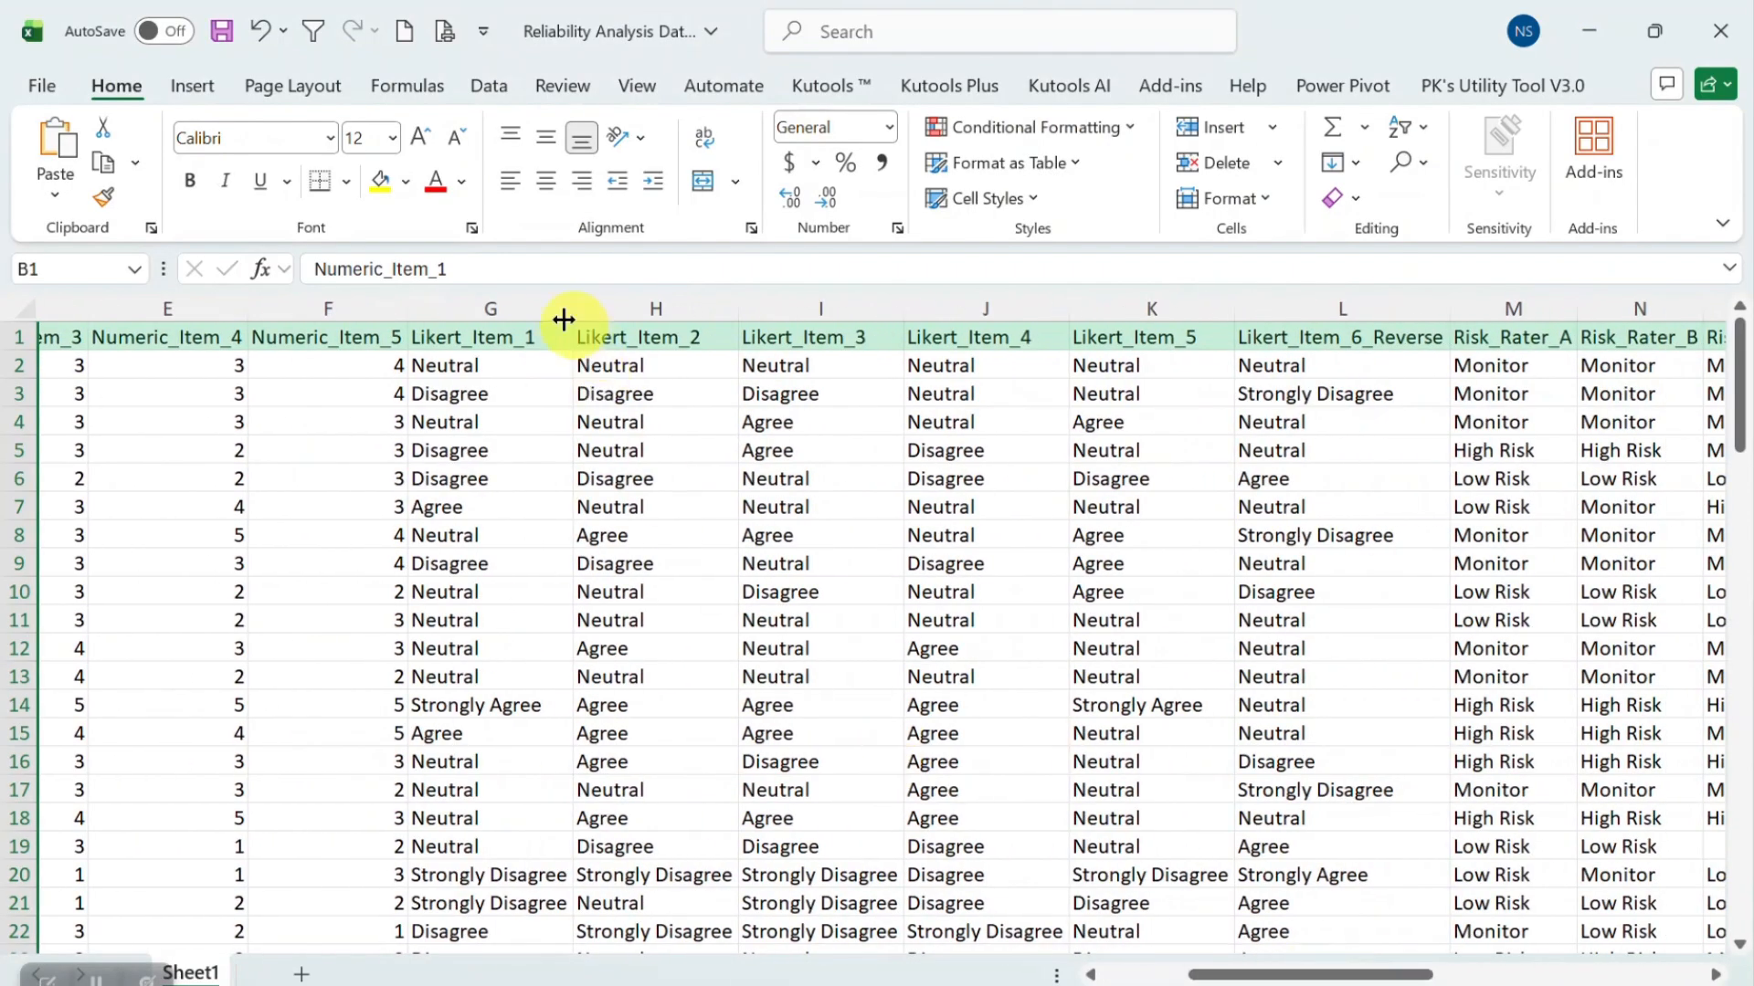
pyautogui.moveTo(525, 292); pyautogui.dragTo(1187, 347)
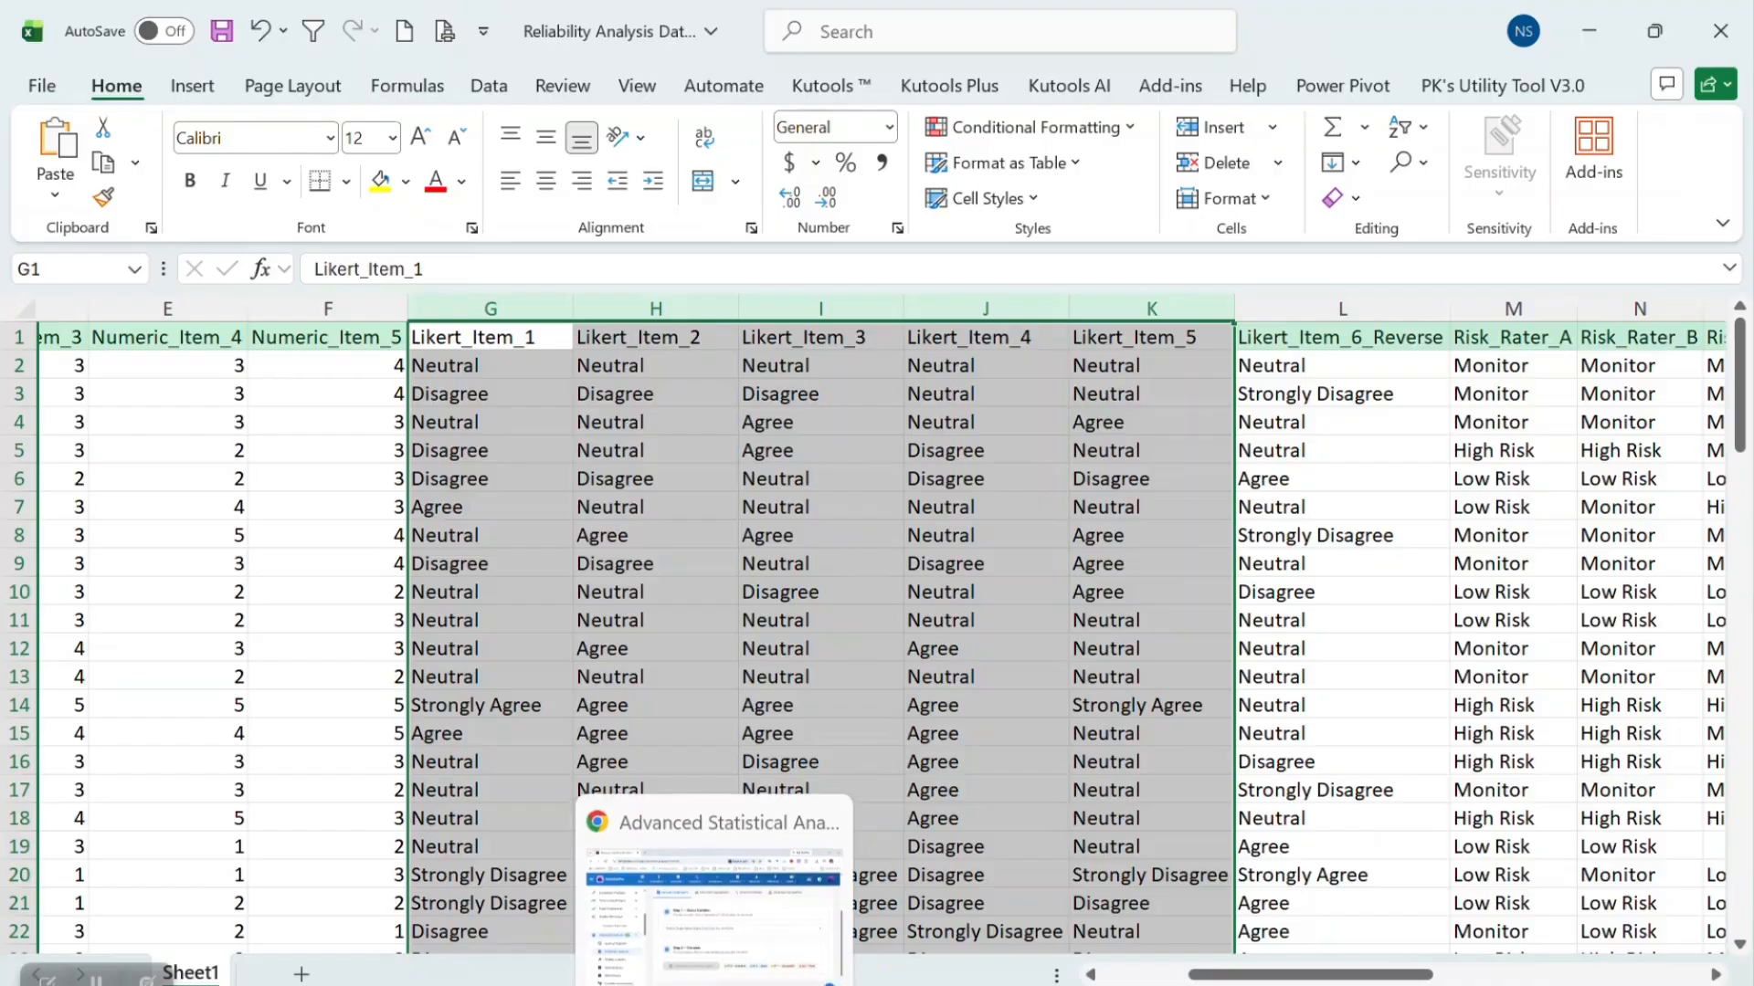
pyautogui.click(854, 974)
# Select the categorical variables Likert_Item_1 through Likert_Item_5 as the scale items
pyautogui.scroll(-2, 1534, 480)
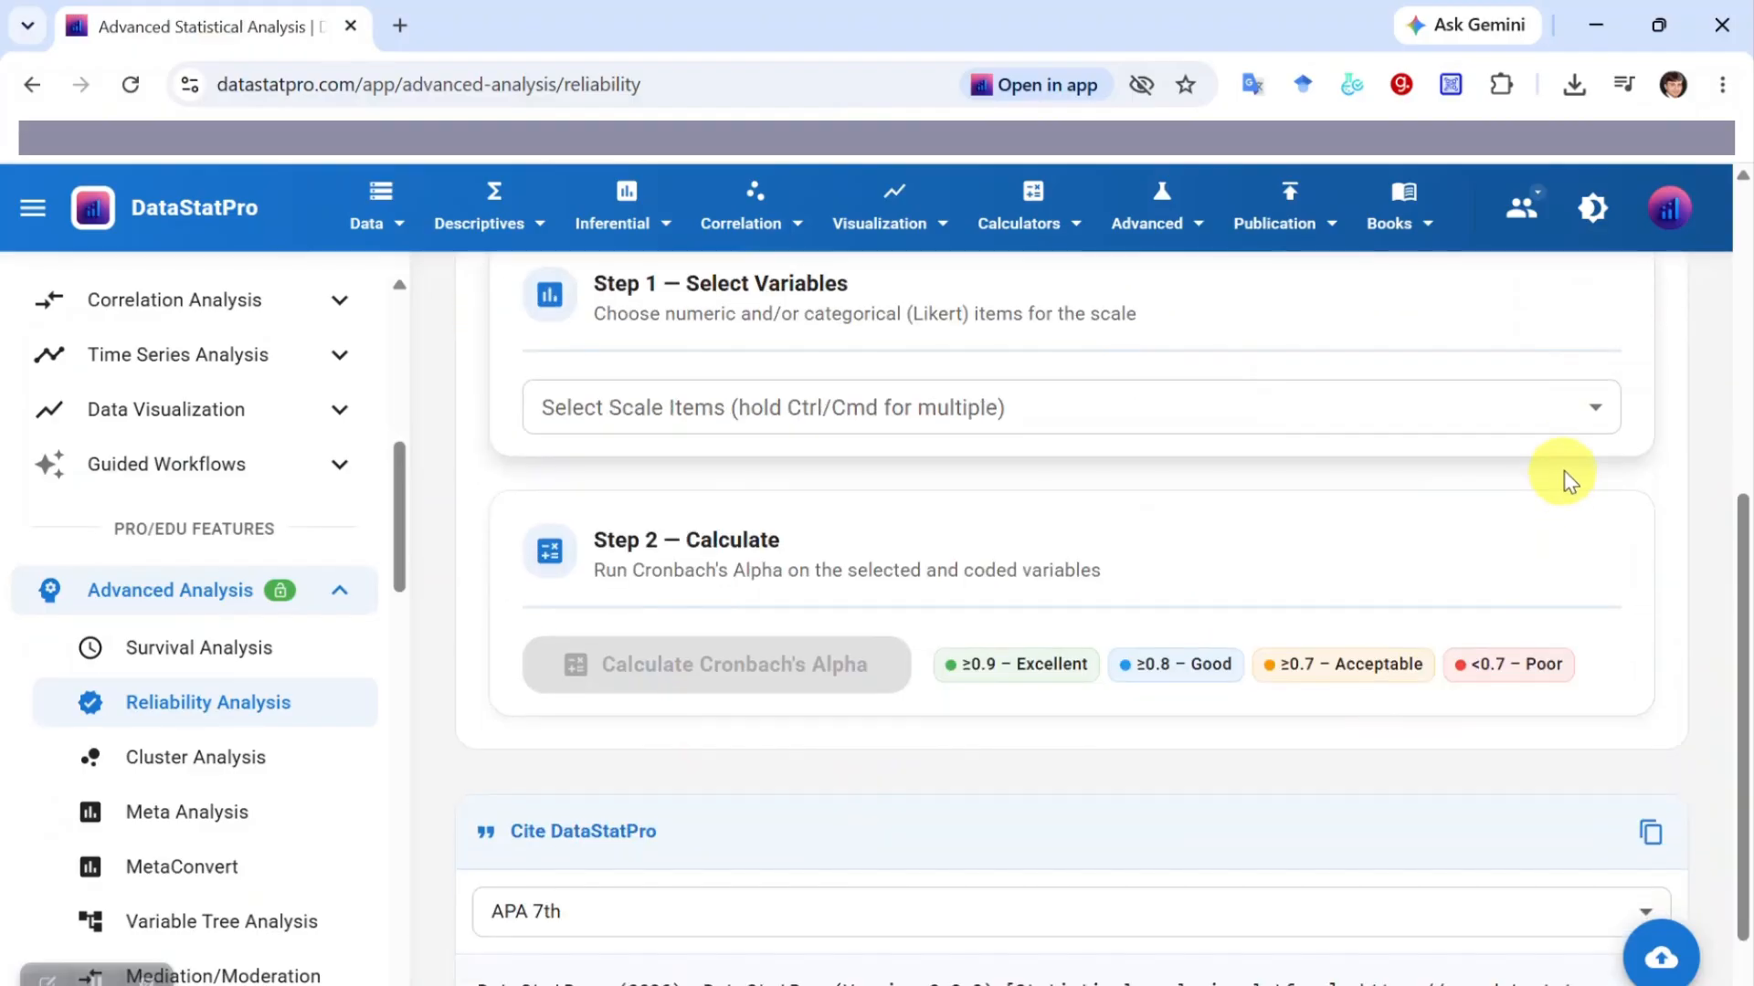
pyautogui.click(1587, 413)
pyautogui.scroll(-3, 1152, 607)
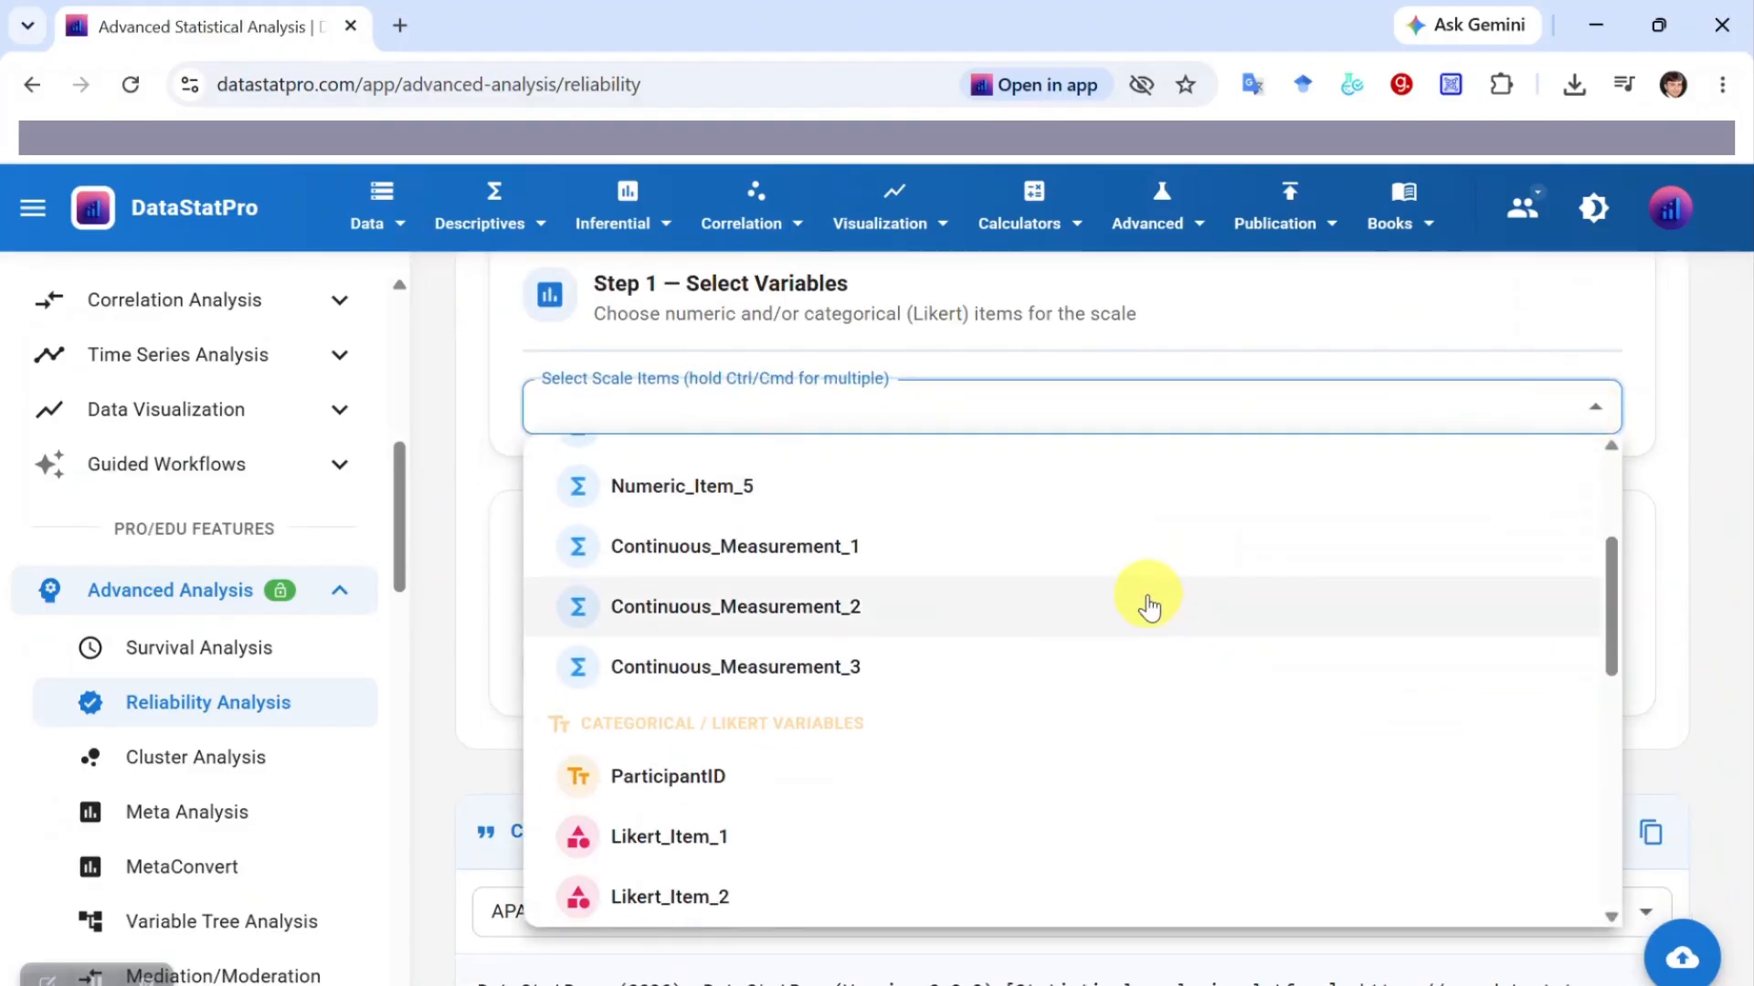
pyautogui.scroll(-4, 1147, 603)
pyautogui.scroll(2, 922, 557)
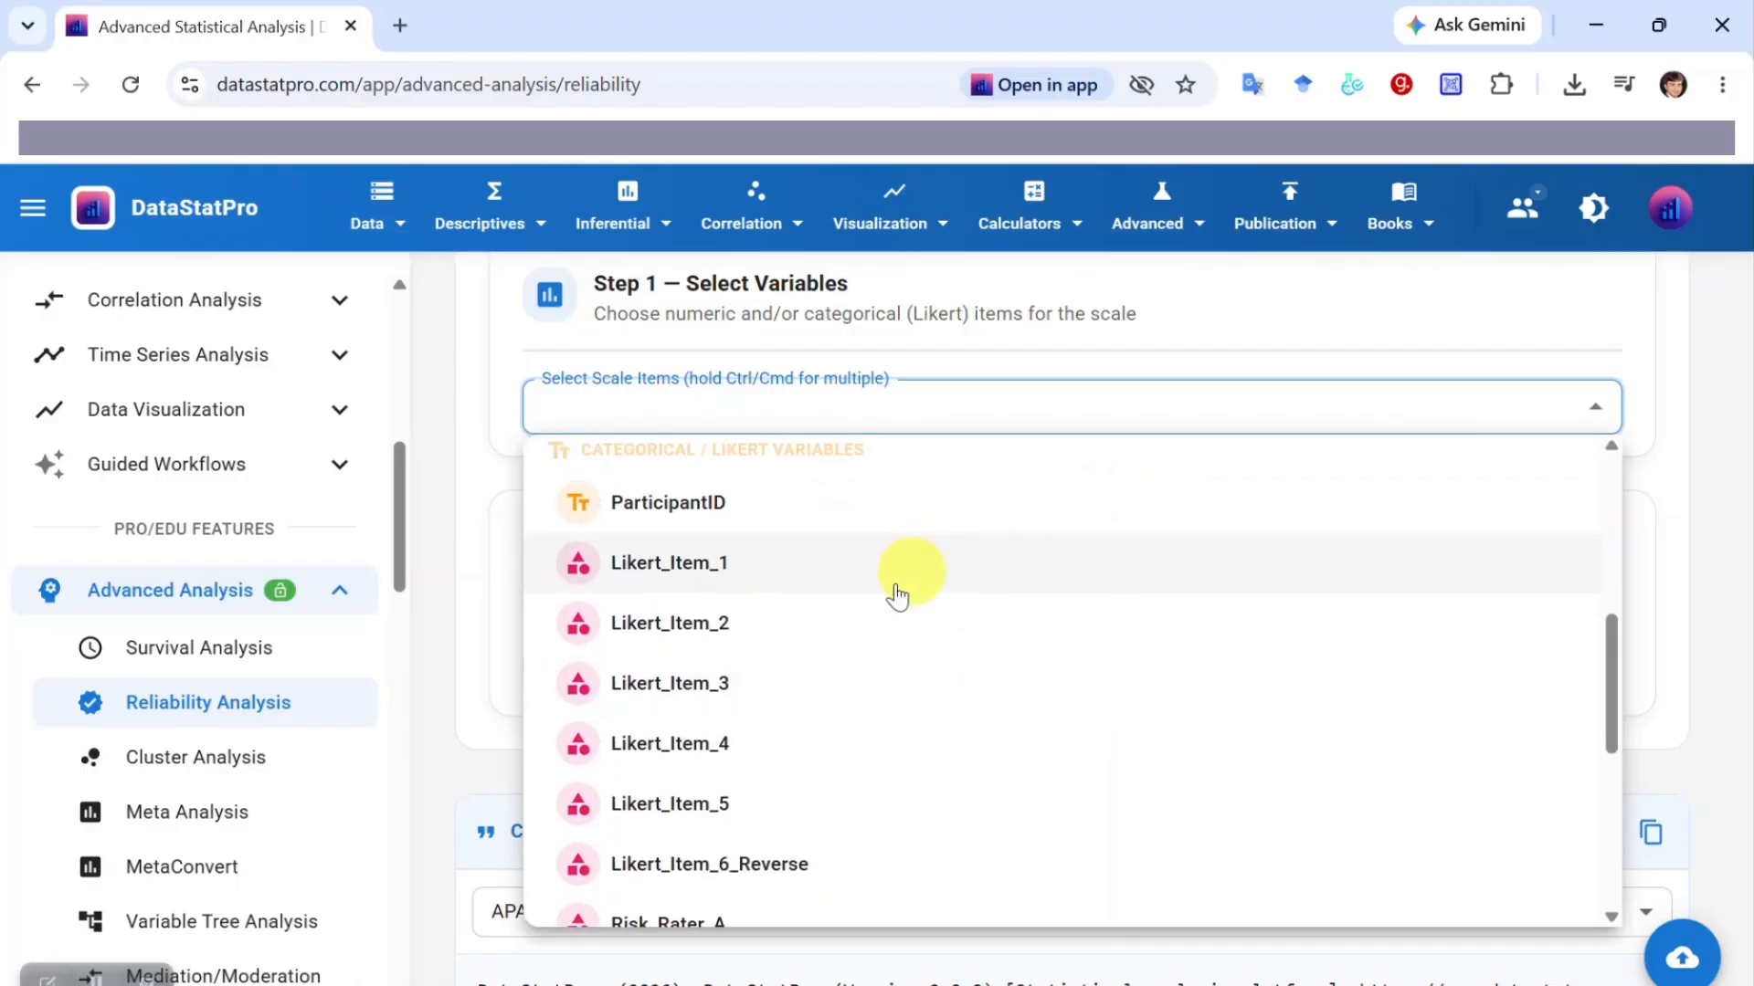
pyautogui.click(667, 562)
pyautogui.click(688, 644)
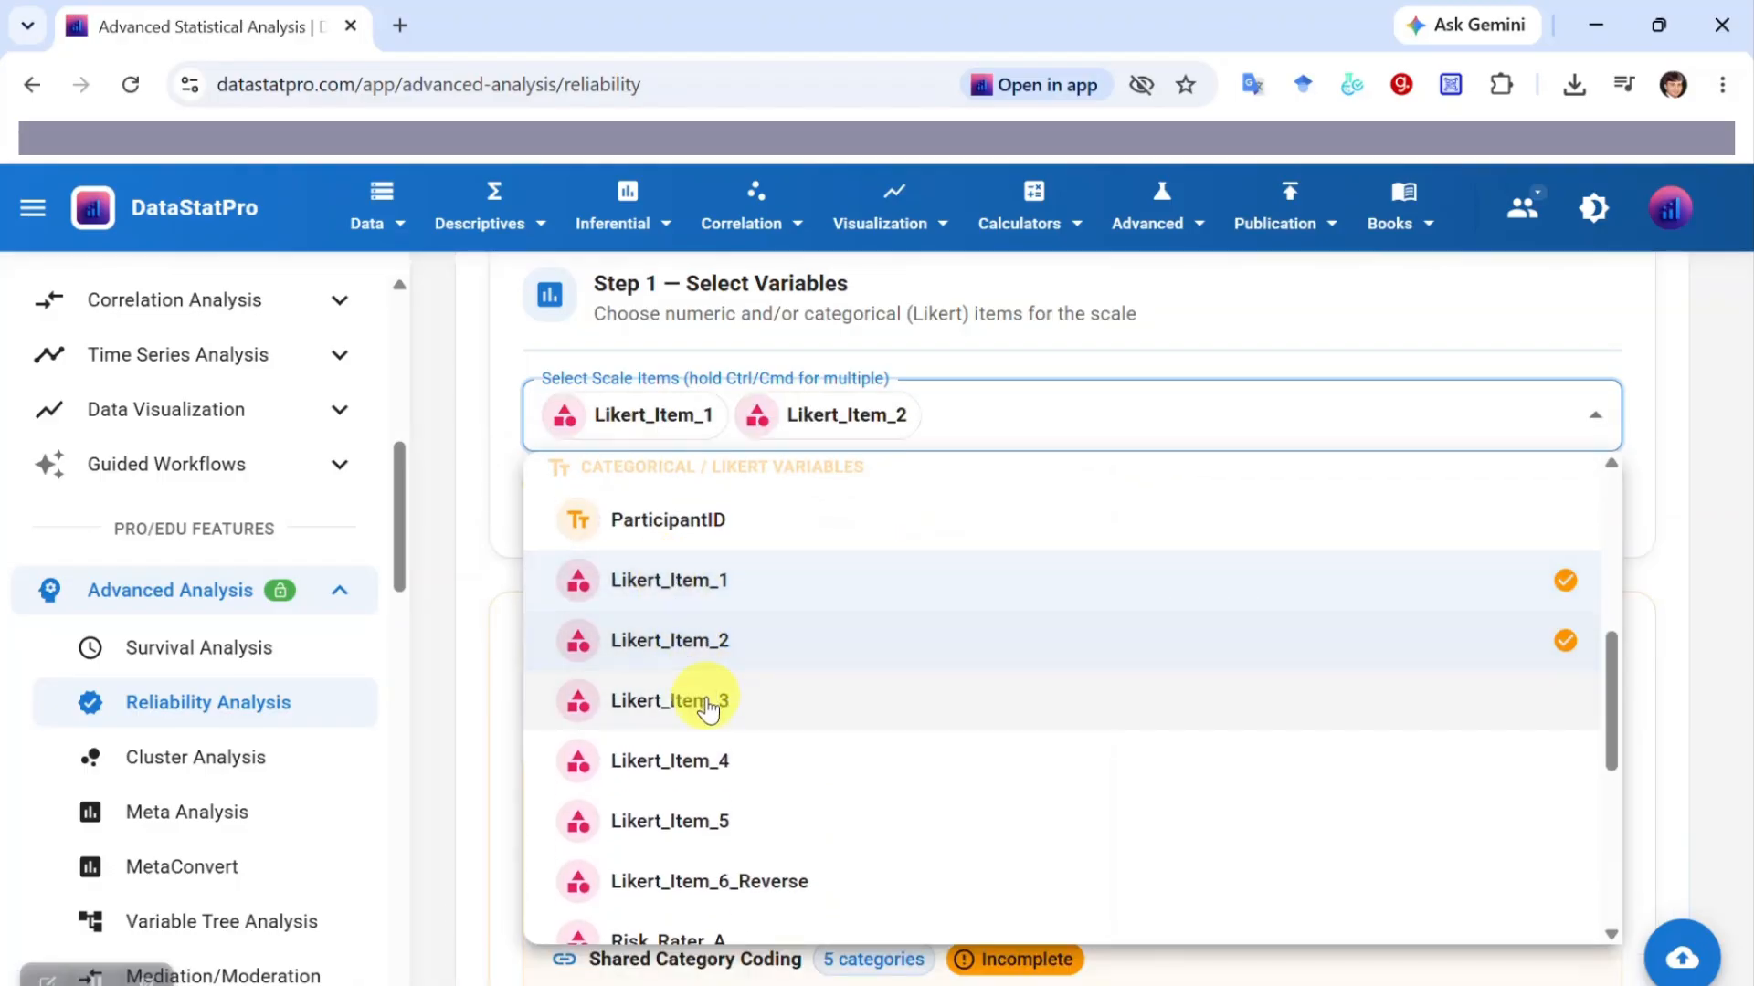
pyautogui.click(709, 702)
pyautogui.click(721, 776)
pyautogui.click(719, 816)
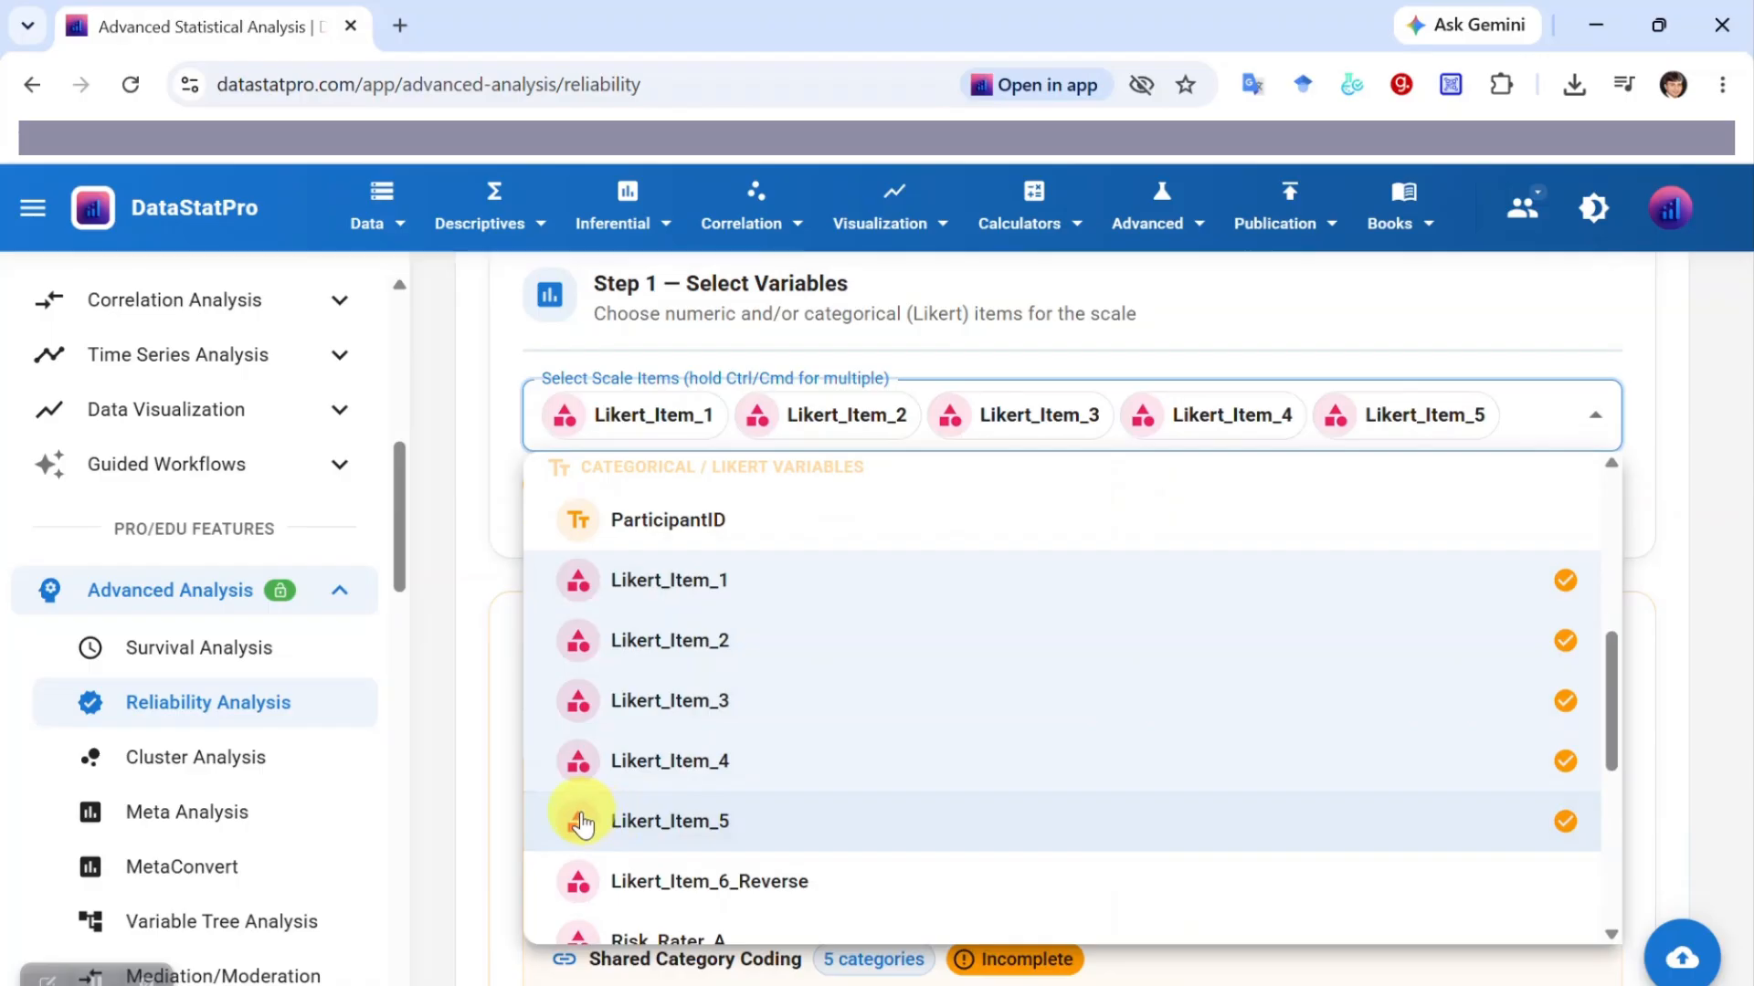
# Assign the shared Likert codes: Strongly Disagree 1, Disagree 2, Neutral 3, Agree 4 and Strongly Agree 5
pyautogui.click(461, 749)
pyautogui.scroll(-2, 1603, 630)
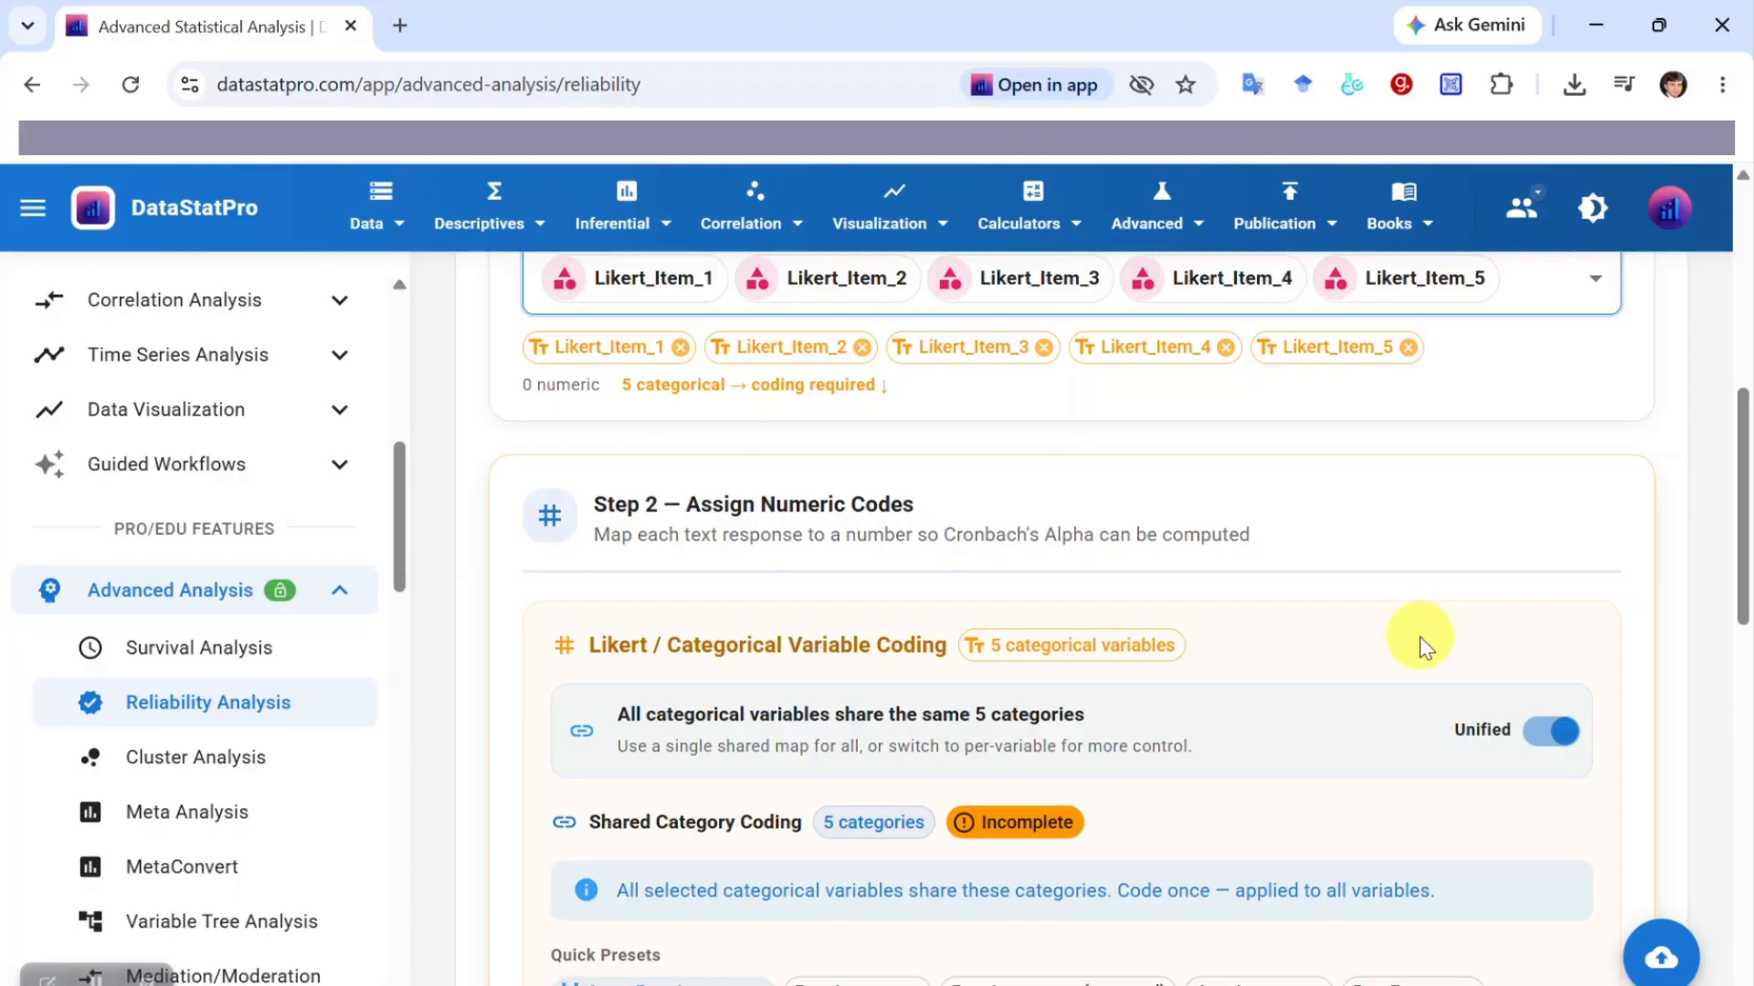
pyautogui.scroll(-2, 1419, 637)
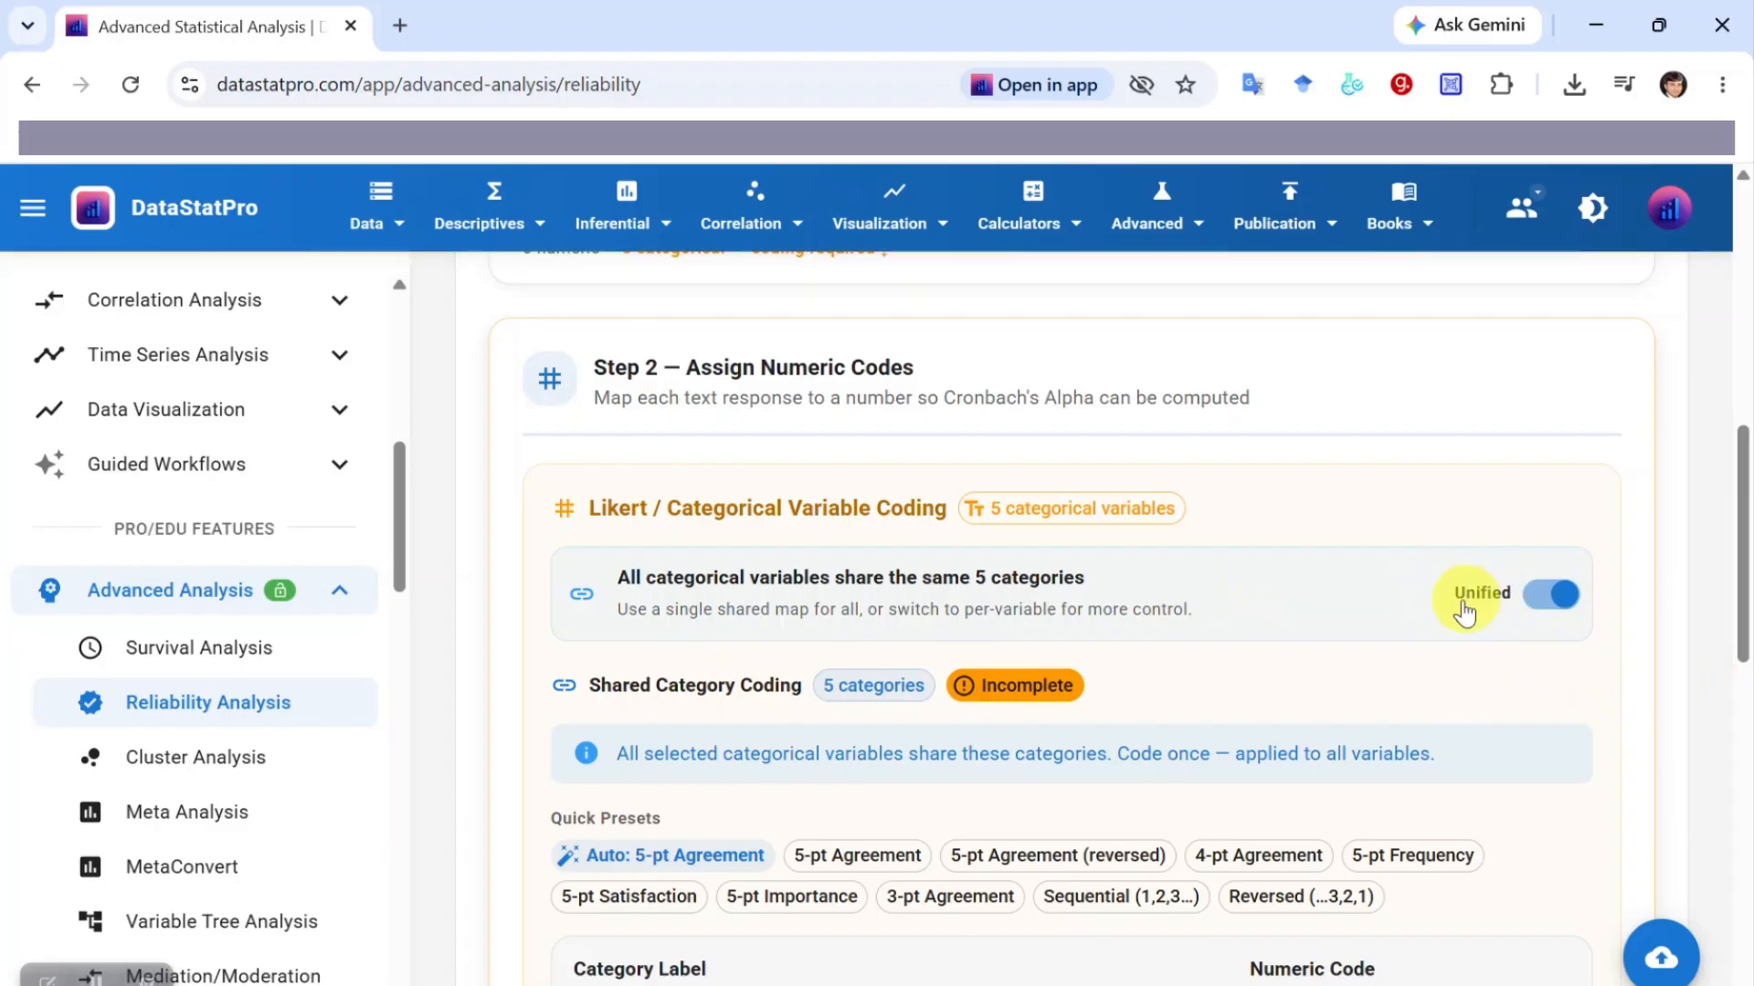
pyautogui.scroll(-1, 1390, 630)
pyautogui.scroll(-6, 1390, 630)
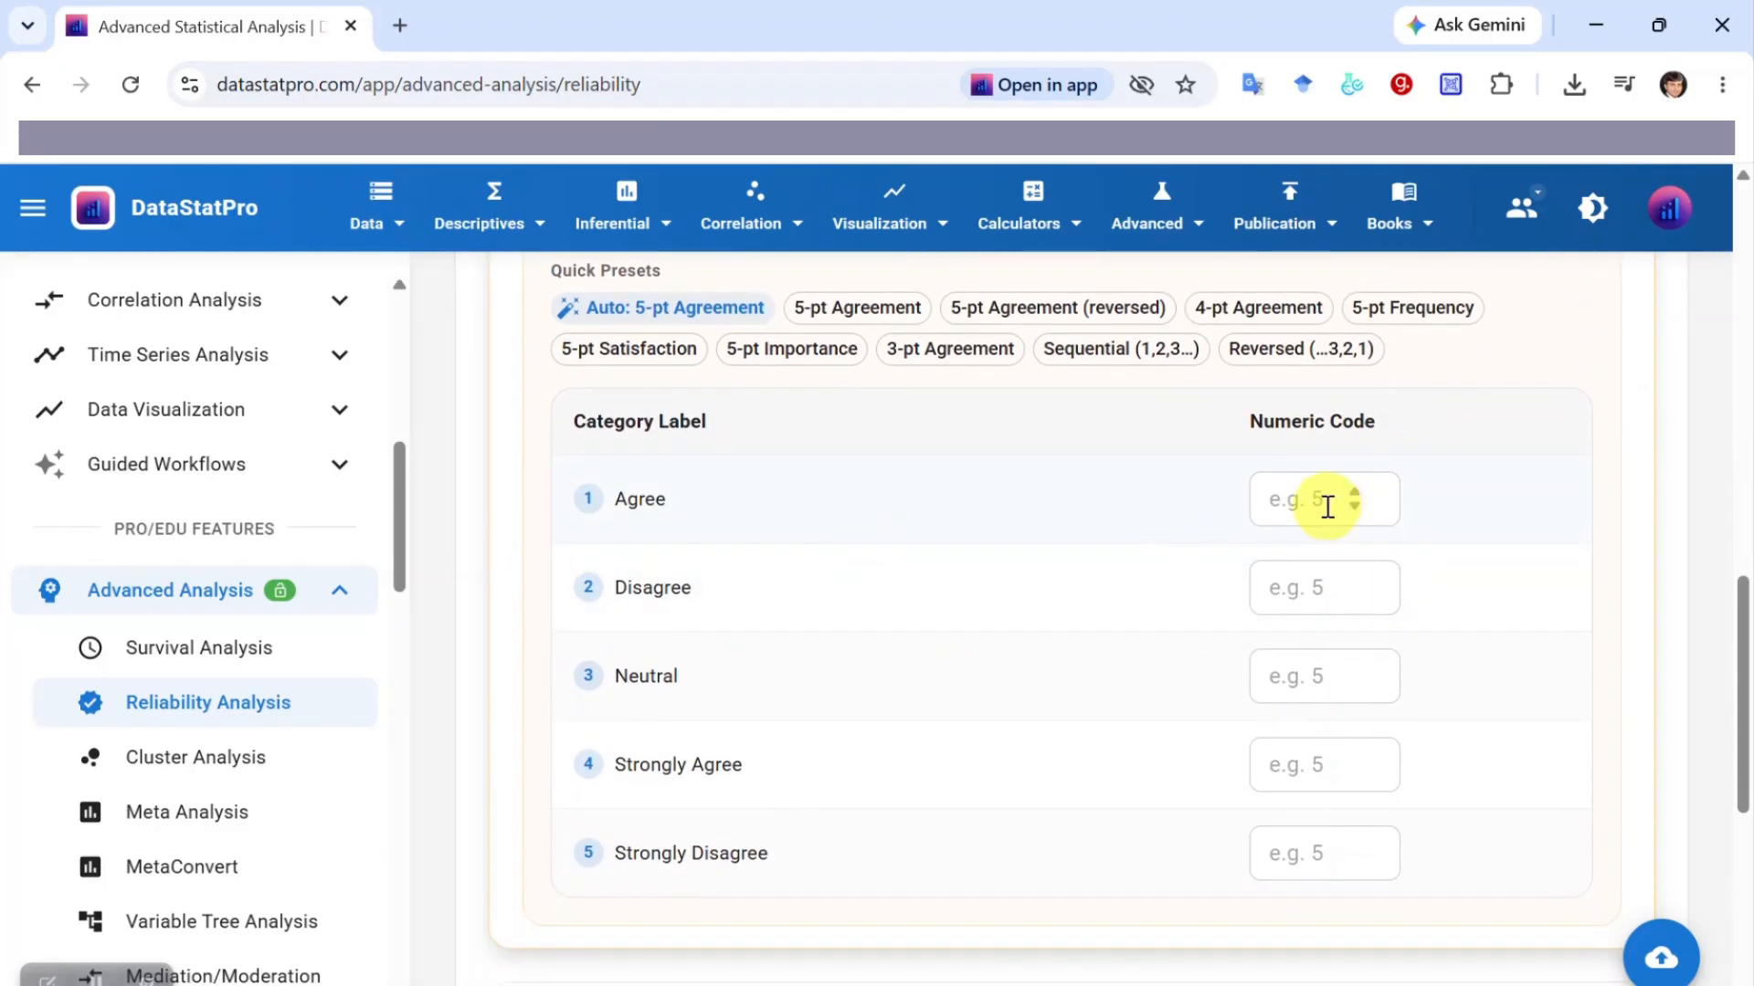
pyautogui.click(1317, 683)
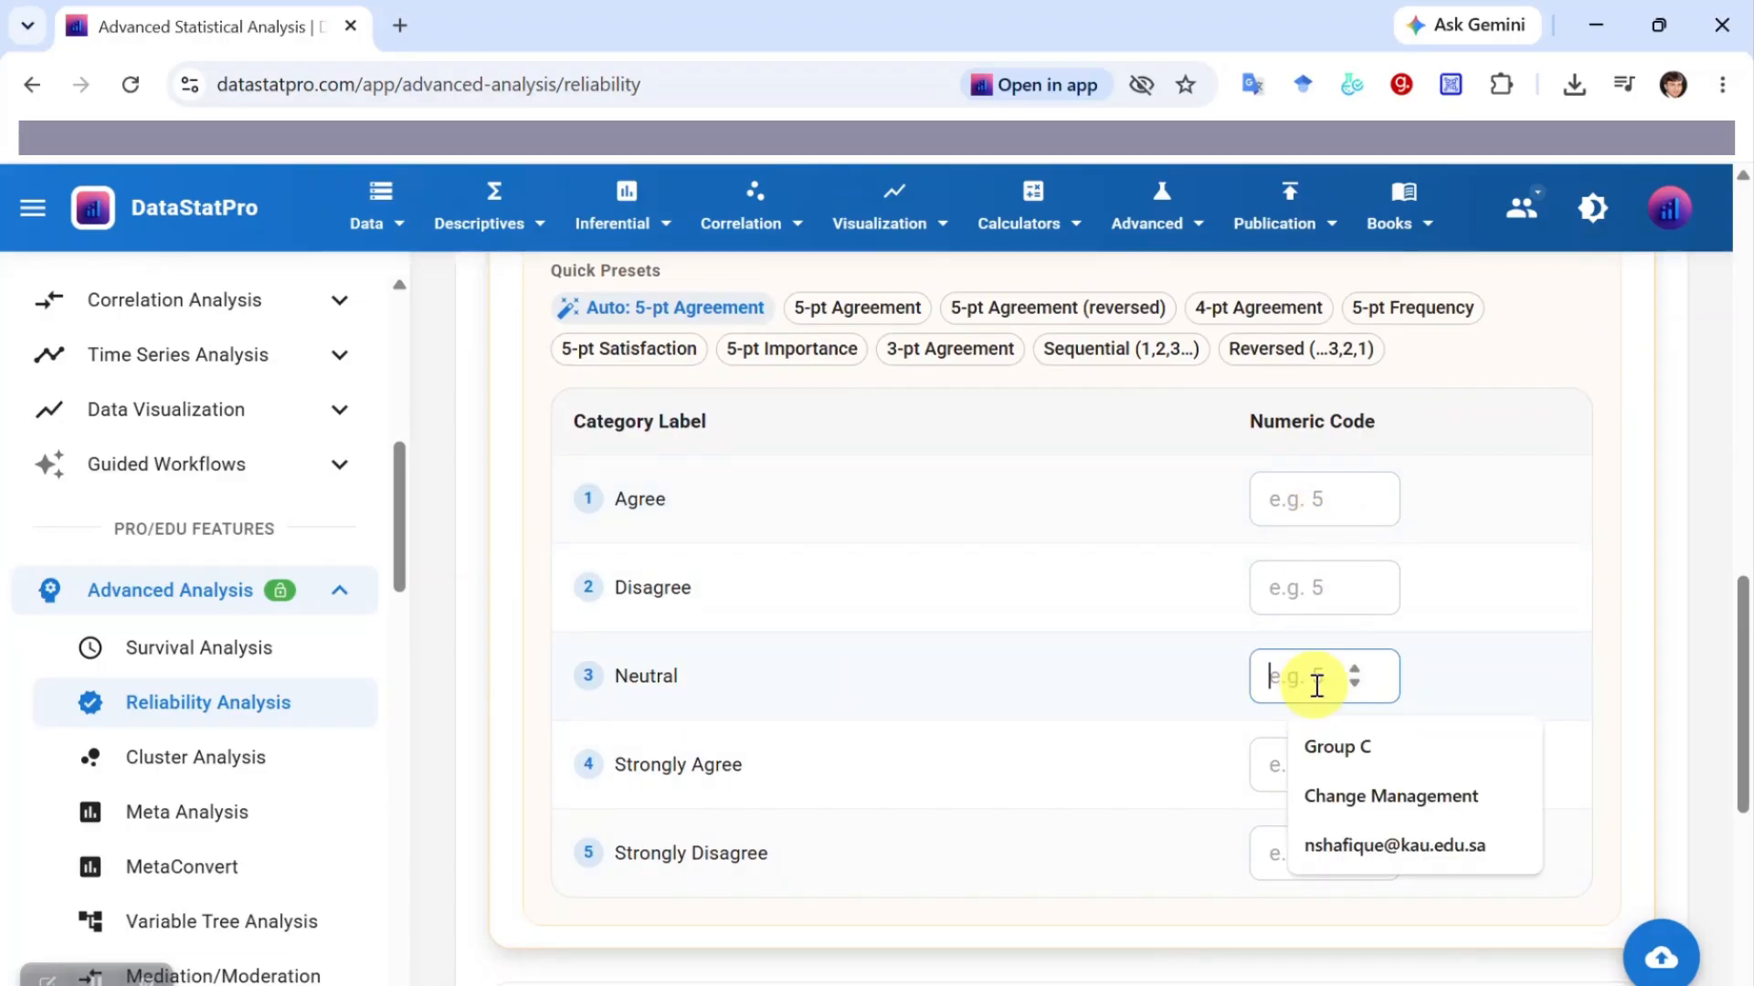
pyautogui.write('3')
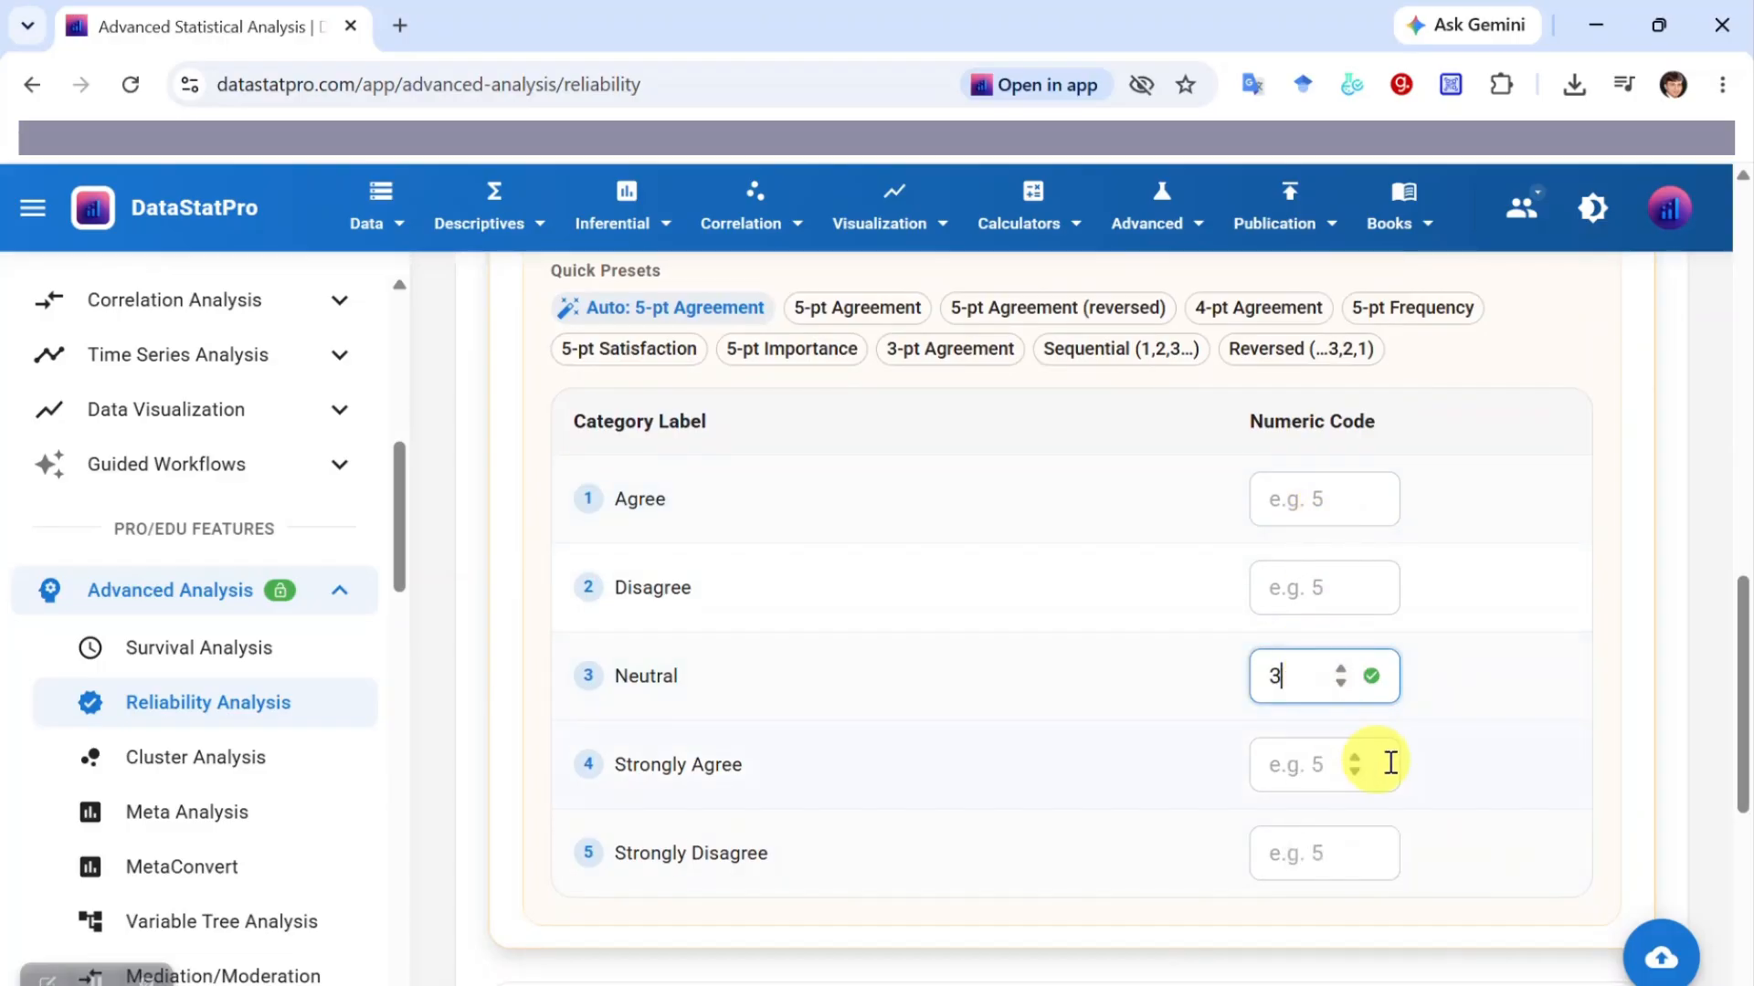
pyautogui.click(1313, 757)
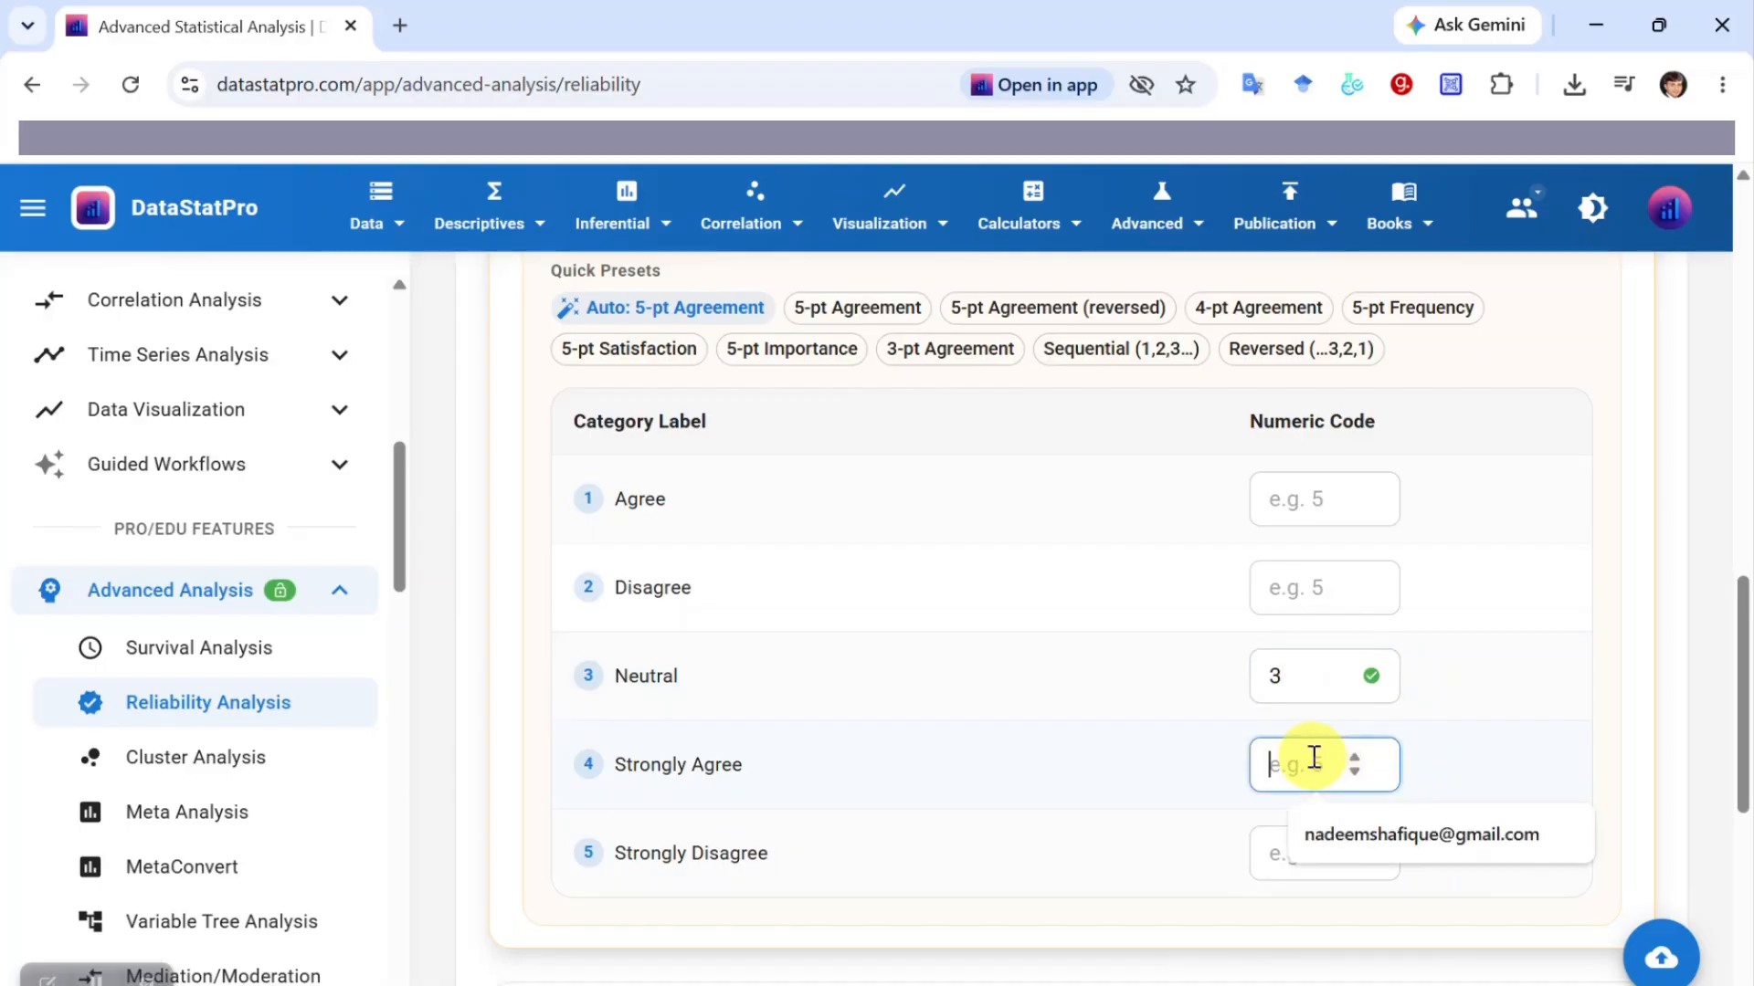
pyautogui.click(1311, 849)
pyautogui.write('1')
pyautogui.click(1295, 589)
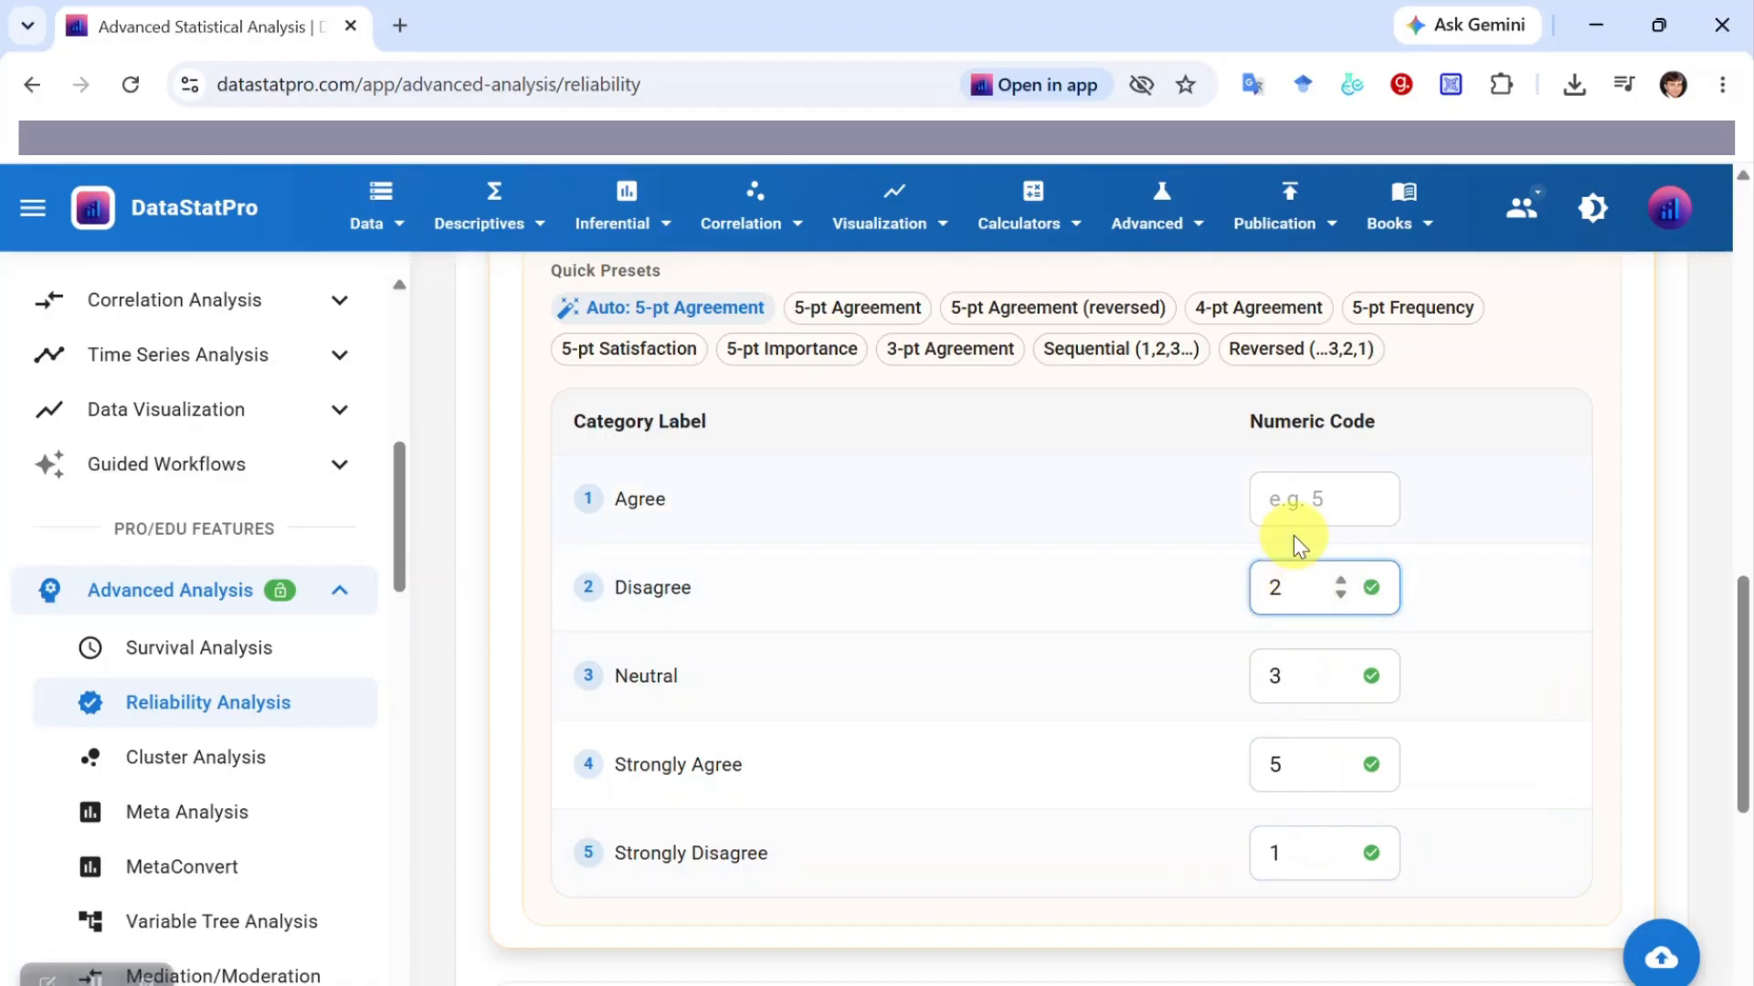
pyautogui.click(1301, 508)
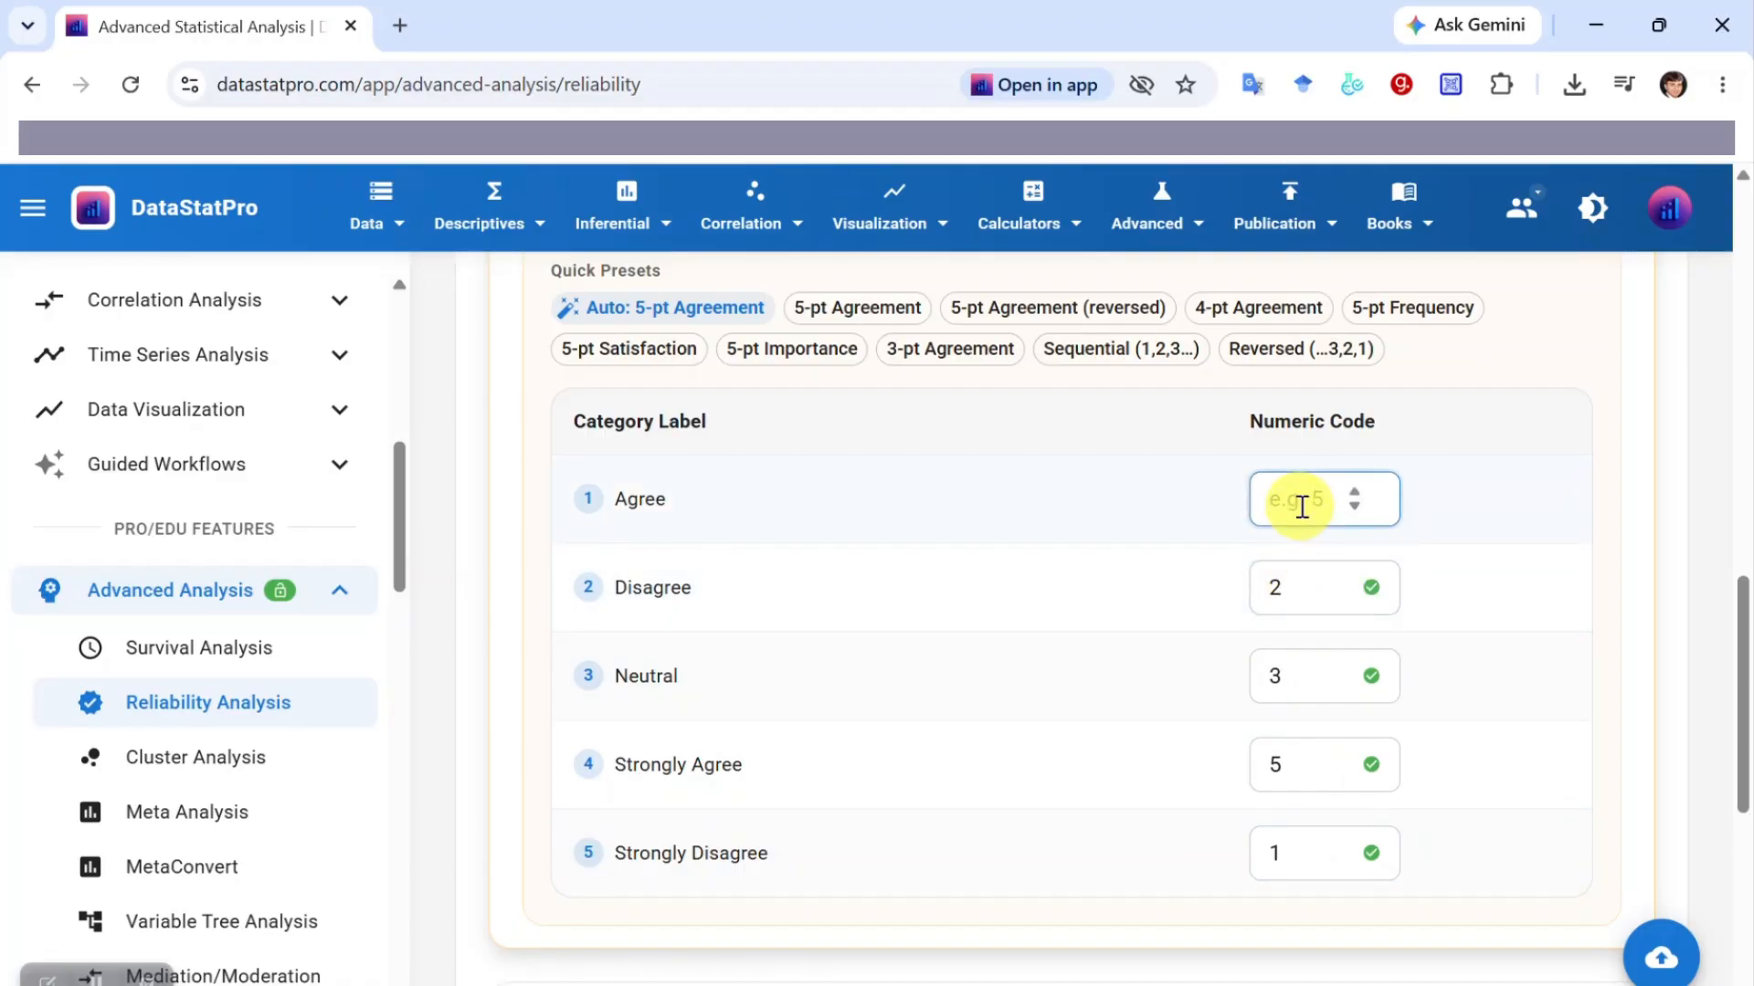
pyautogui.write('4')
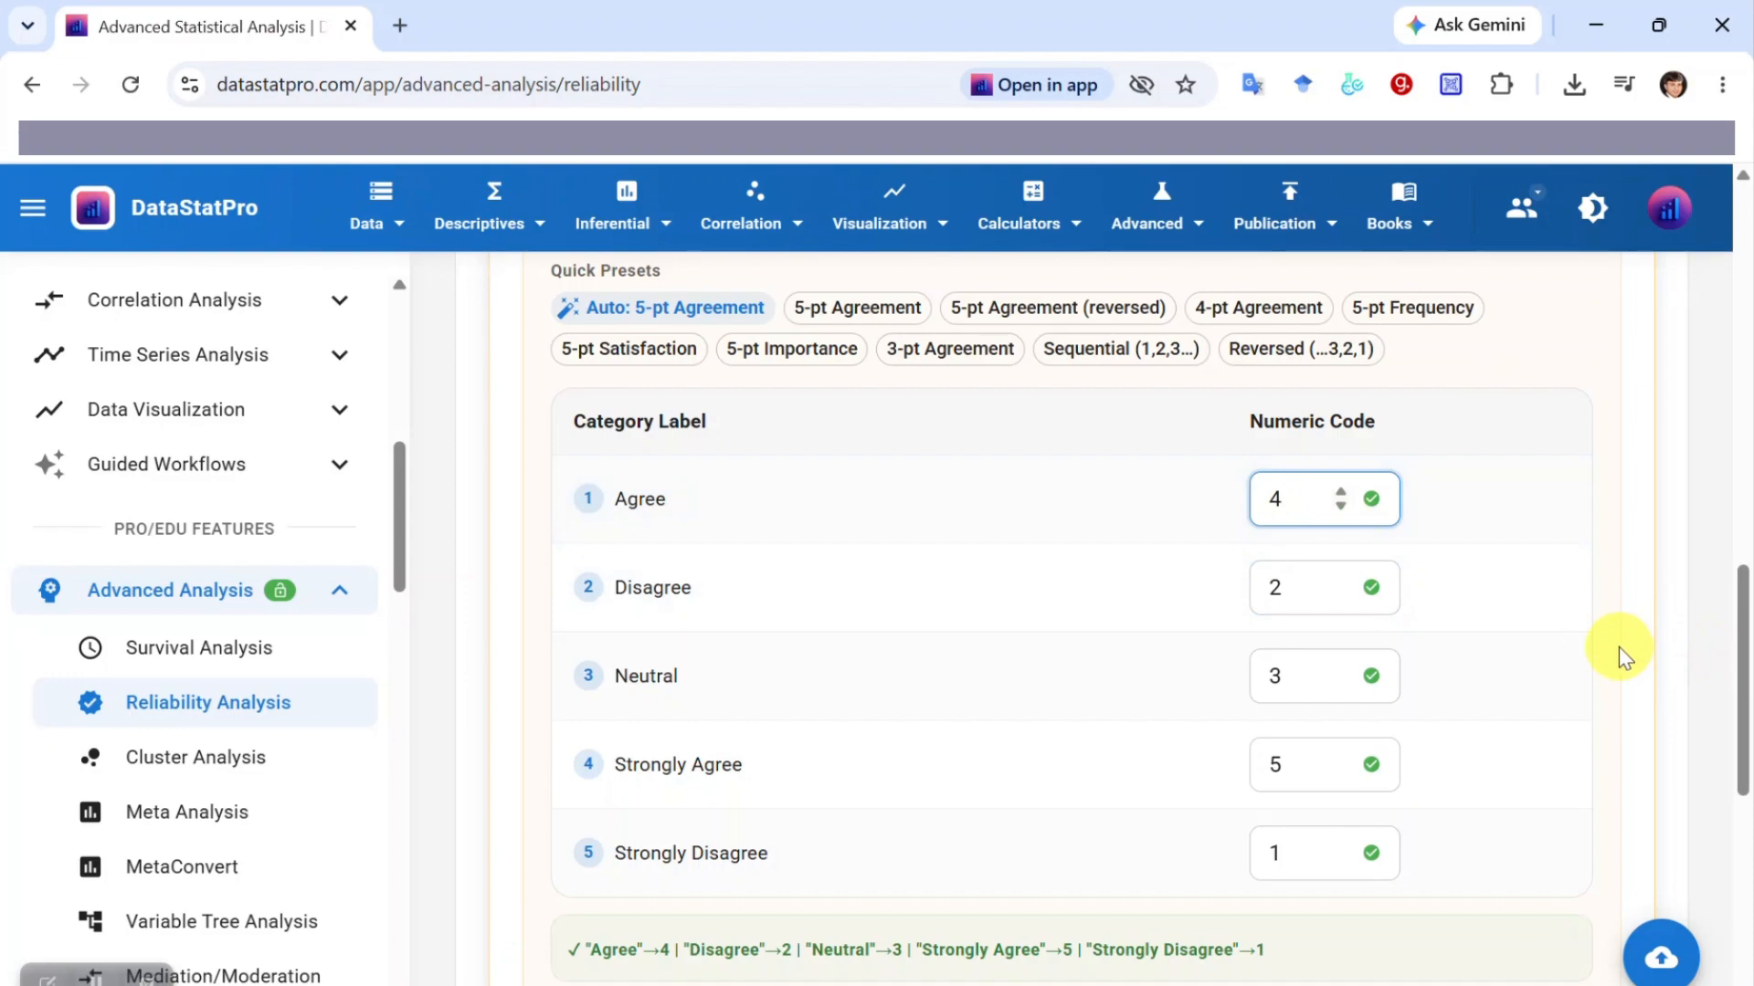
# Calculate Cronbach's alpha for the five coded Likert items and view the overall result
pyautogui.scroll(5, 1589, 622)
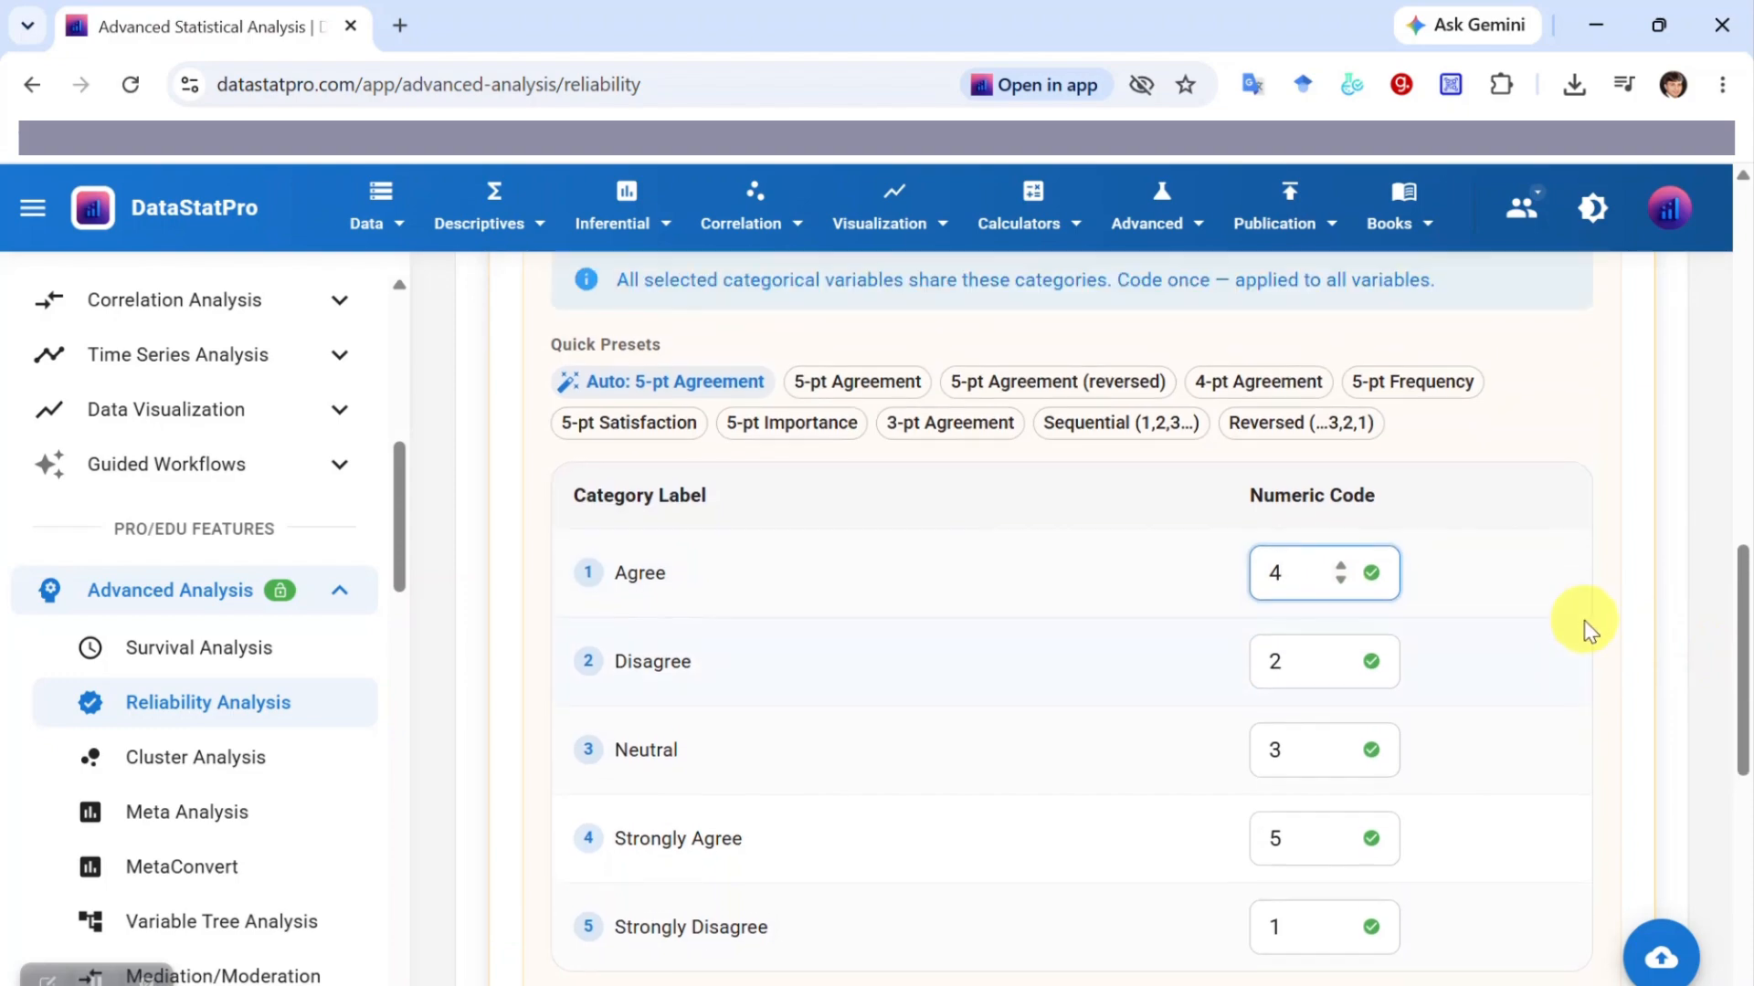
pyautogui.scroll(3, 1589, 621)
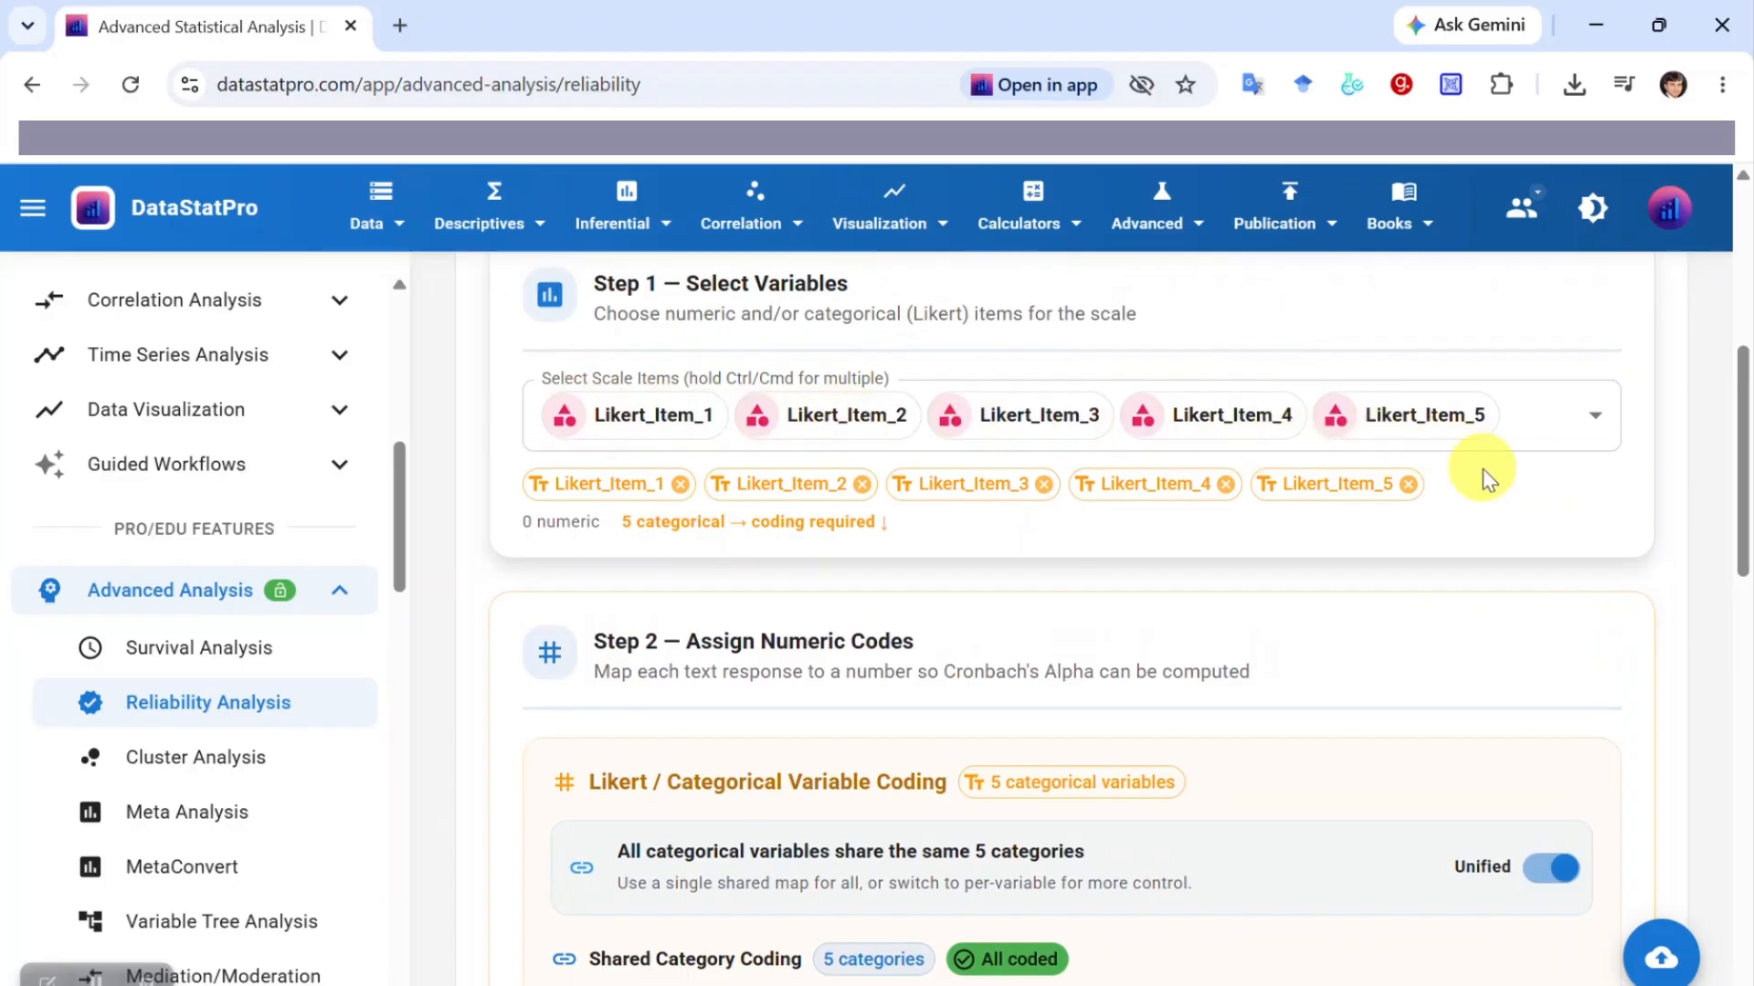
pyautogui.scroll(-12, 1279, 628)
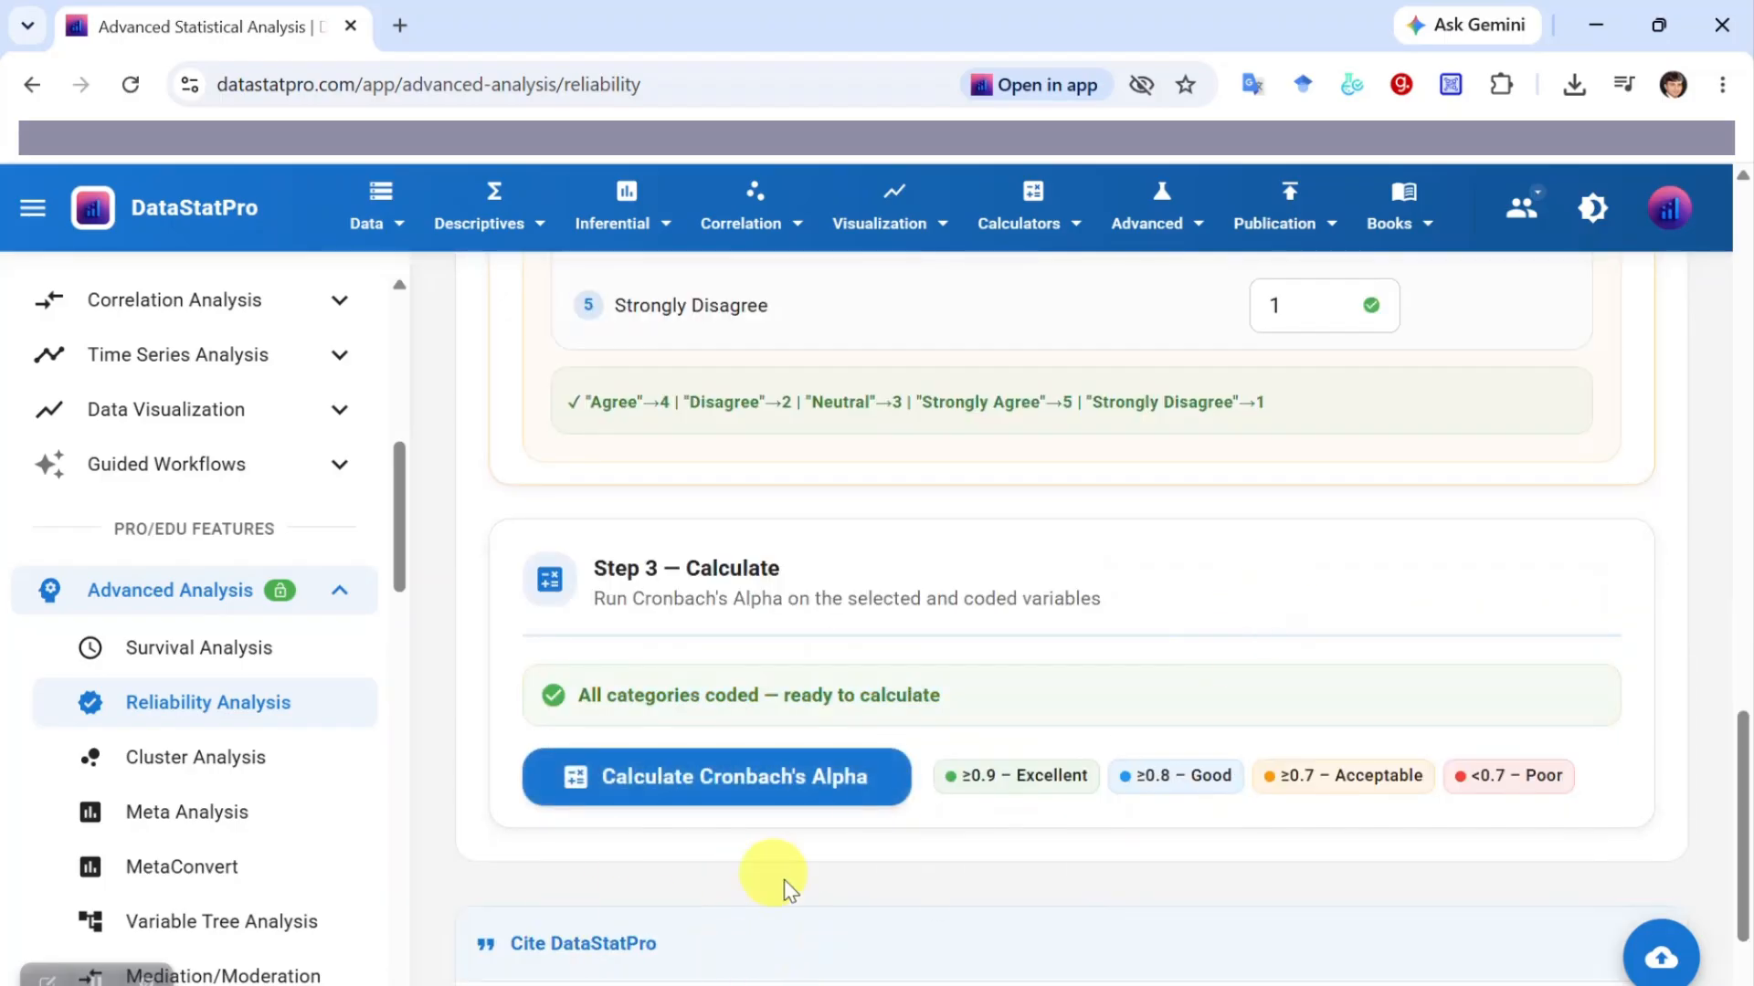
pyautogui.click(699, 791)
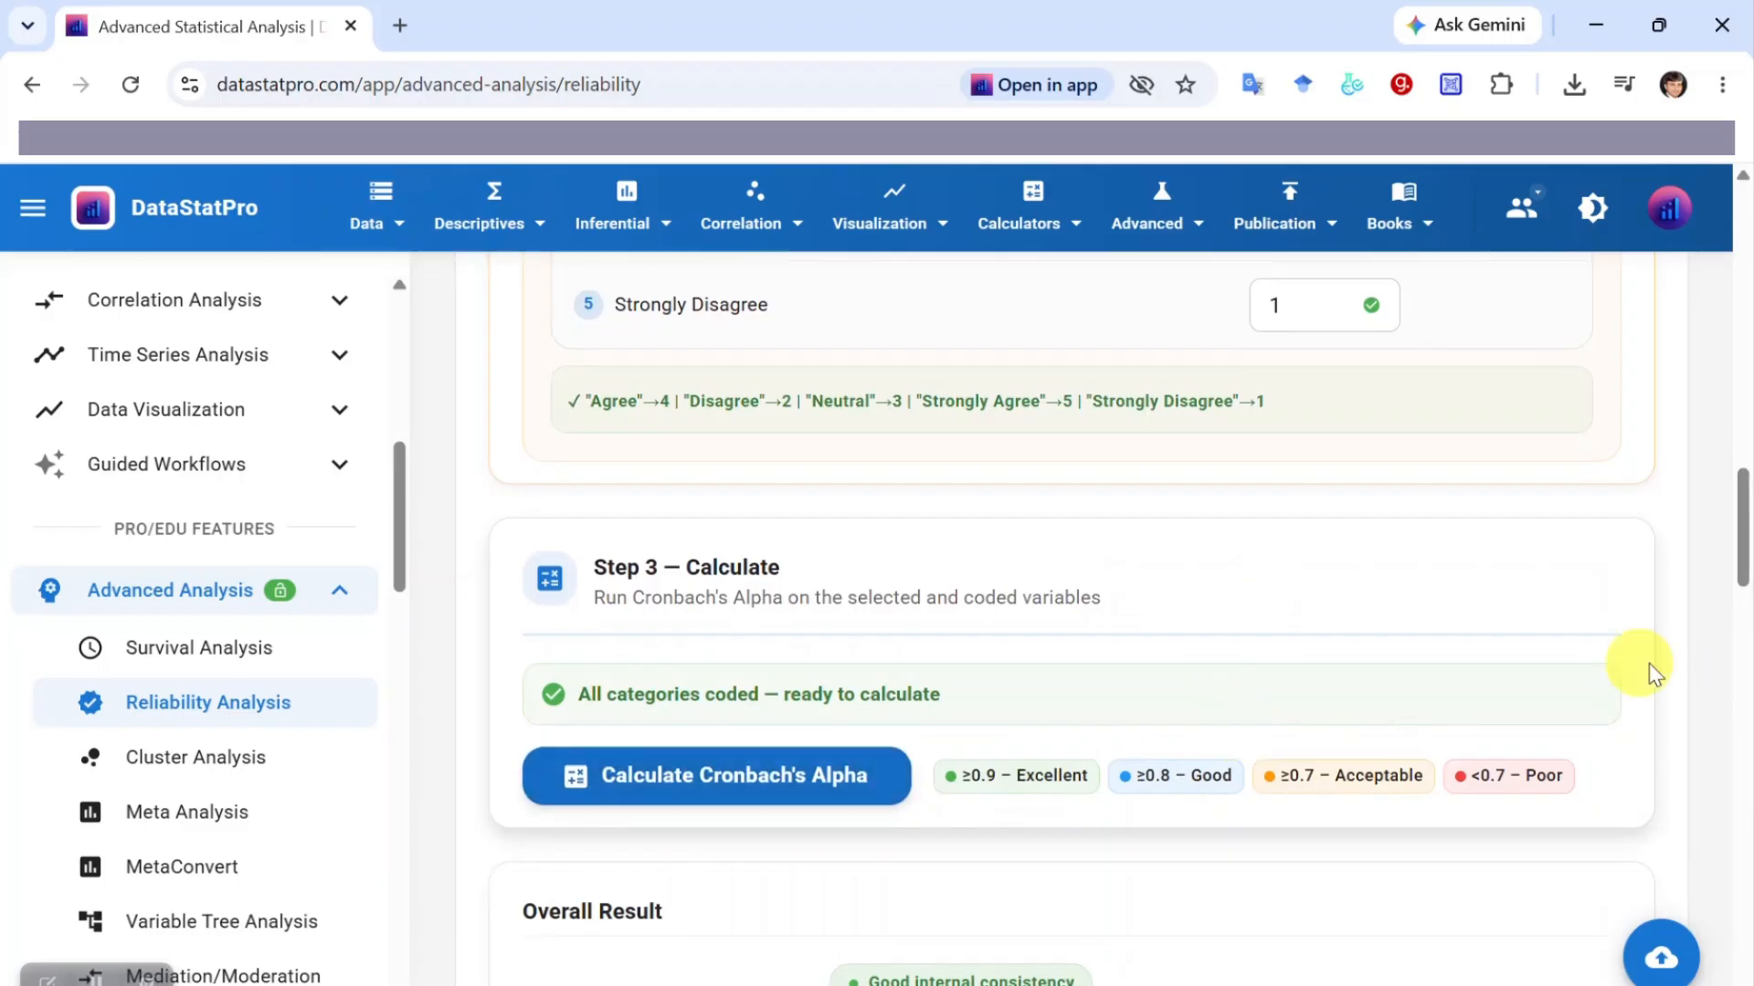
pyautogui.scroll(-2, 1651, 661)
pyautogui.scroll(-5, 1651, 661)
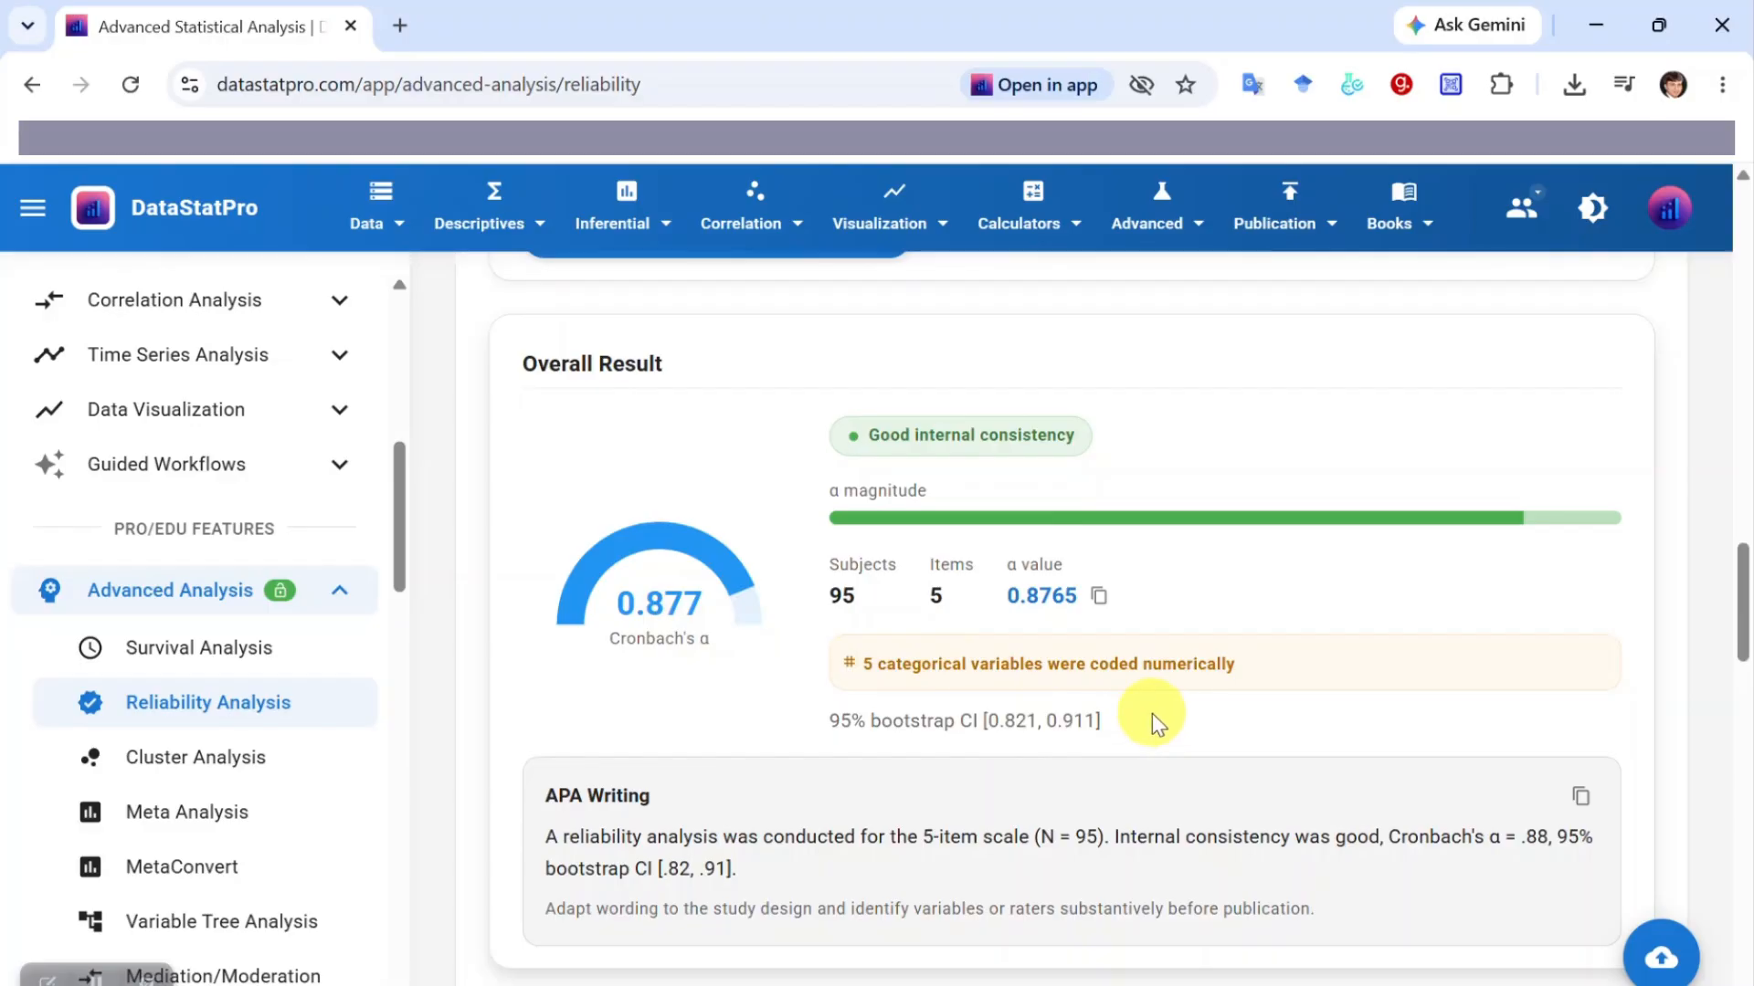
# Add Likert_Item_6_Reverse to the selected scale items
pyautogui.scroll(10, 1153, 714)
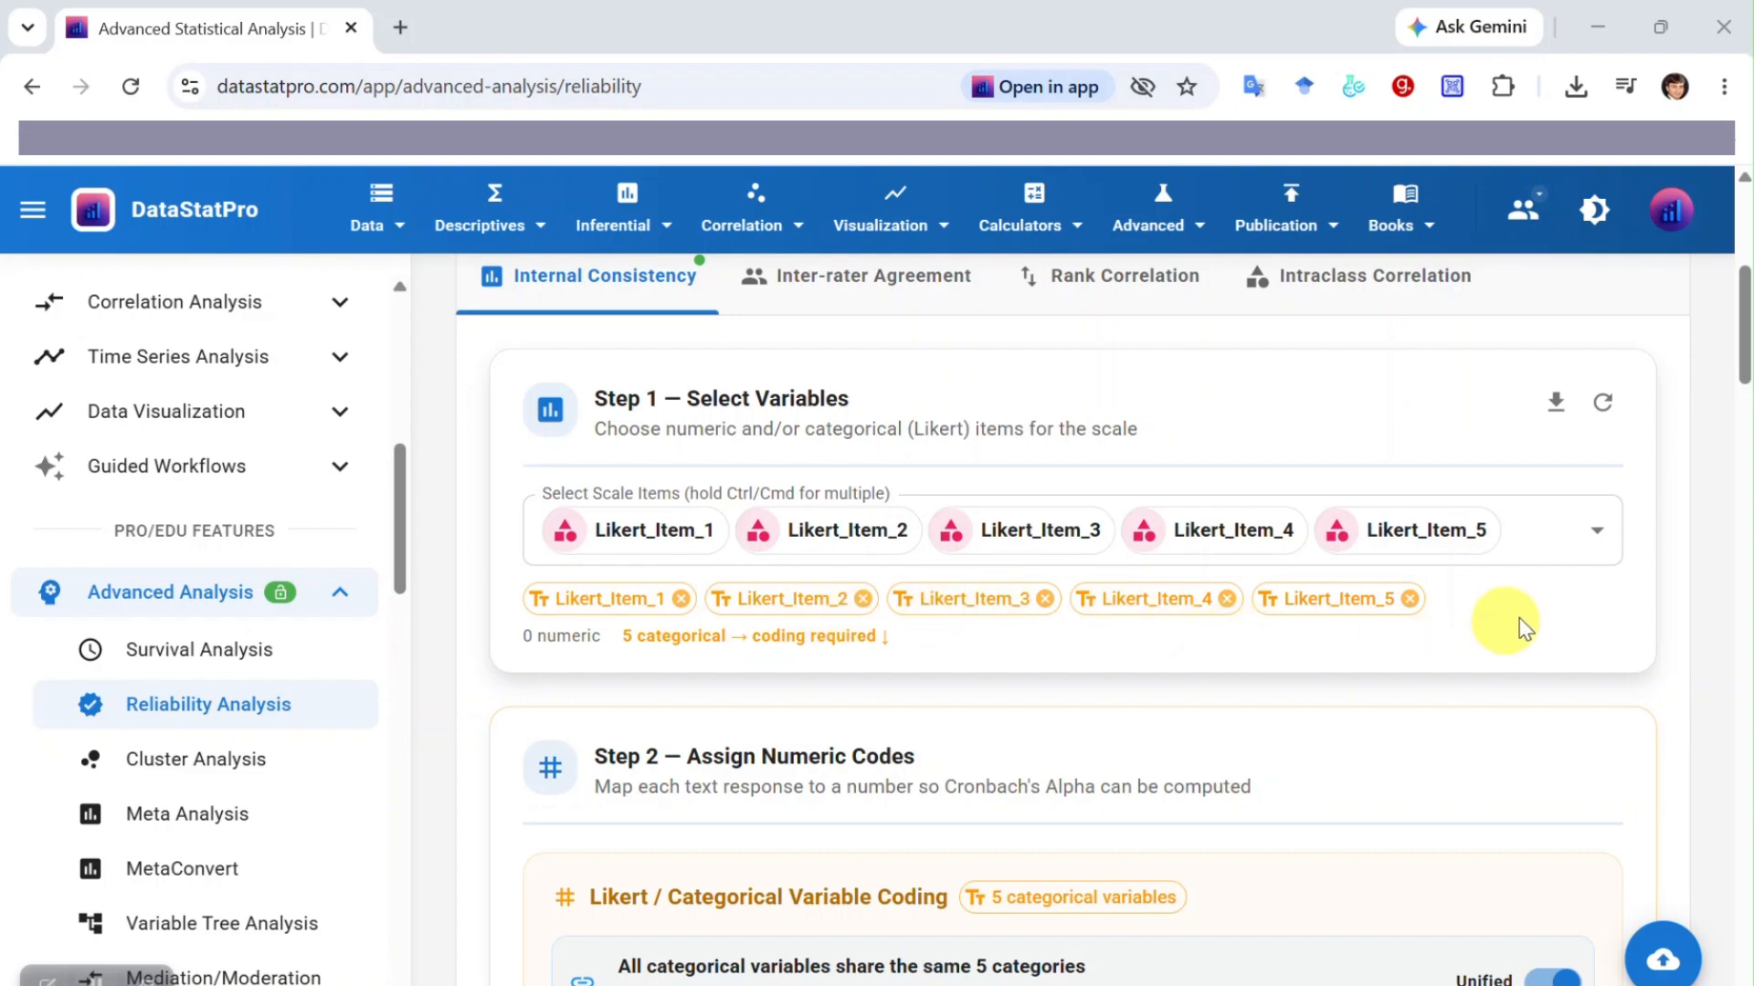
pyautogui.click(1597, 535)
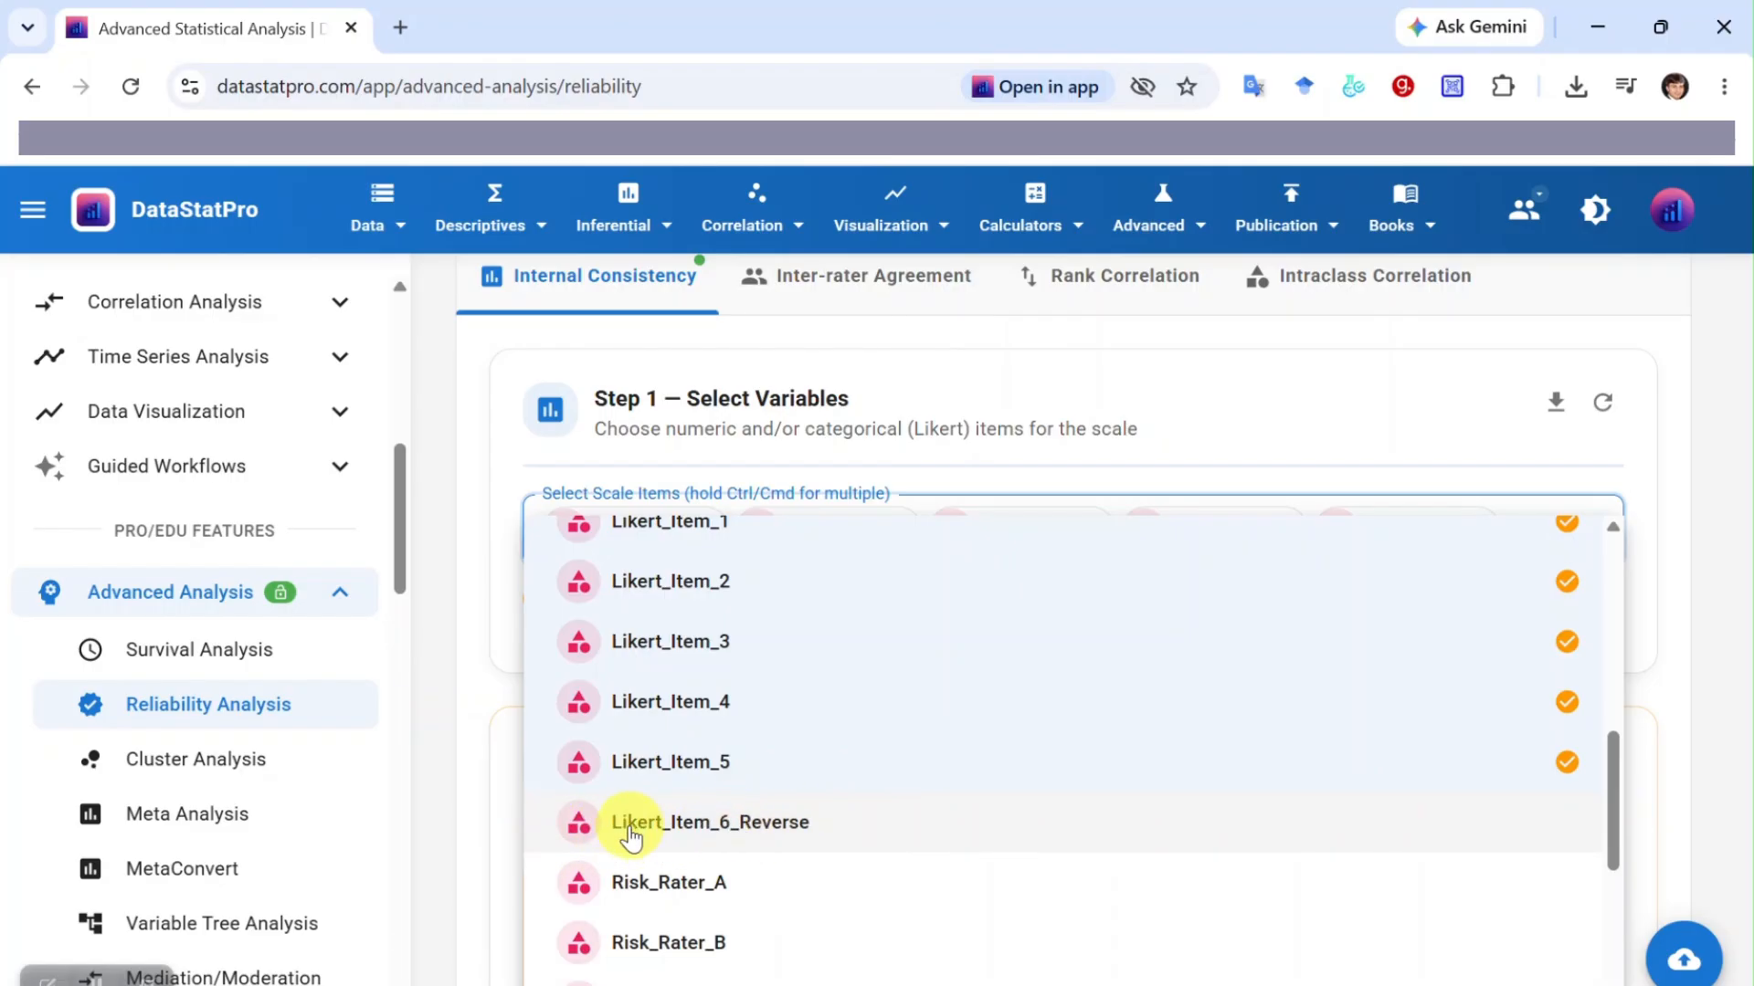
pyautogui.click(694, 837)
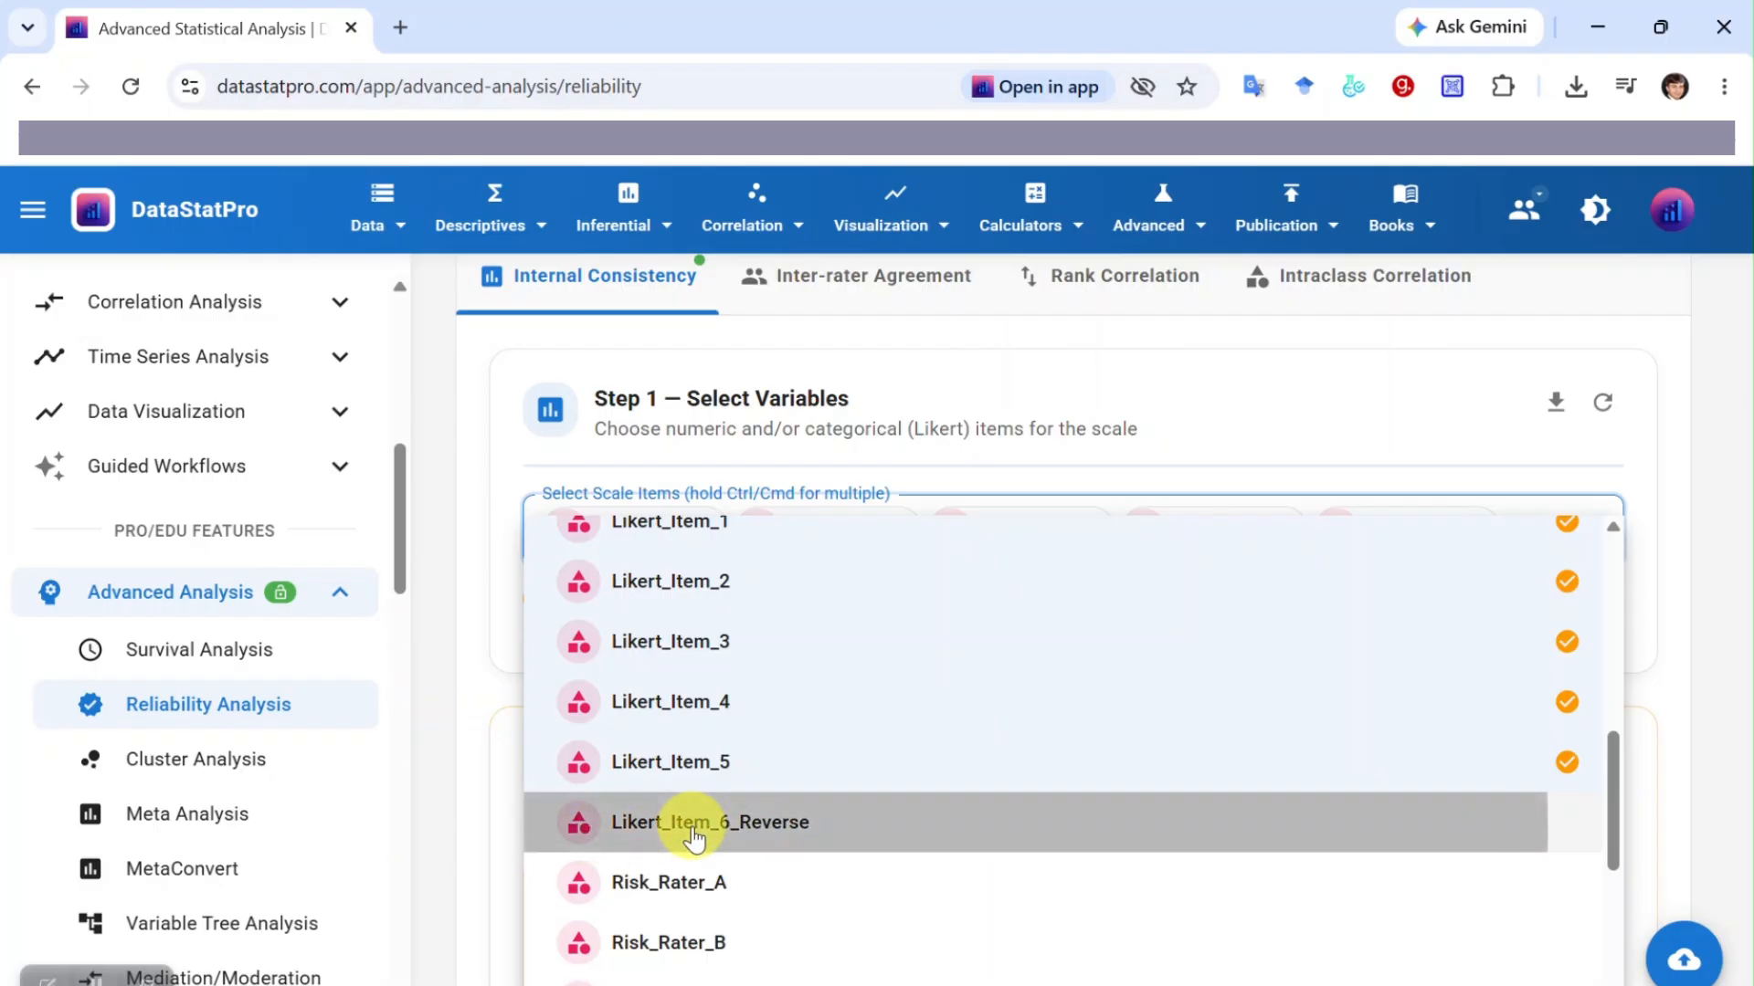
pyautogui.click(1697, 654)
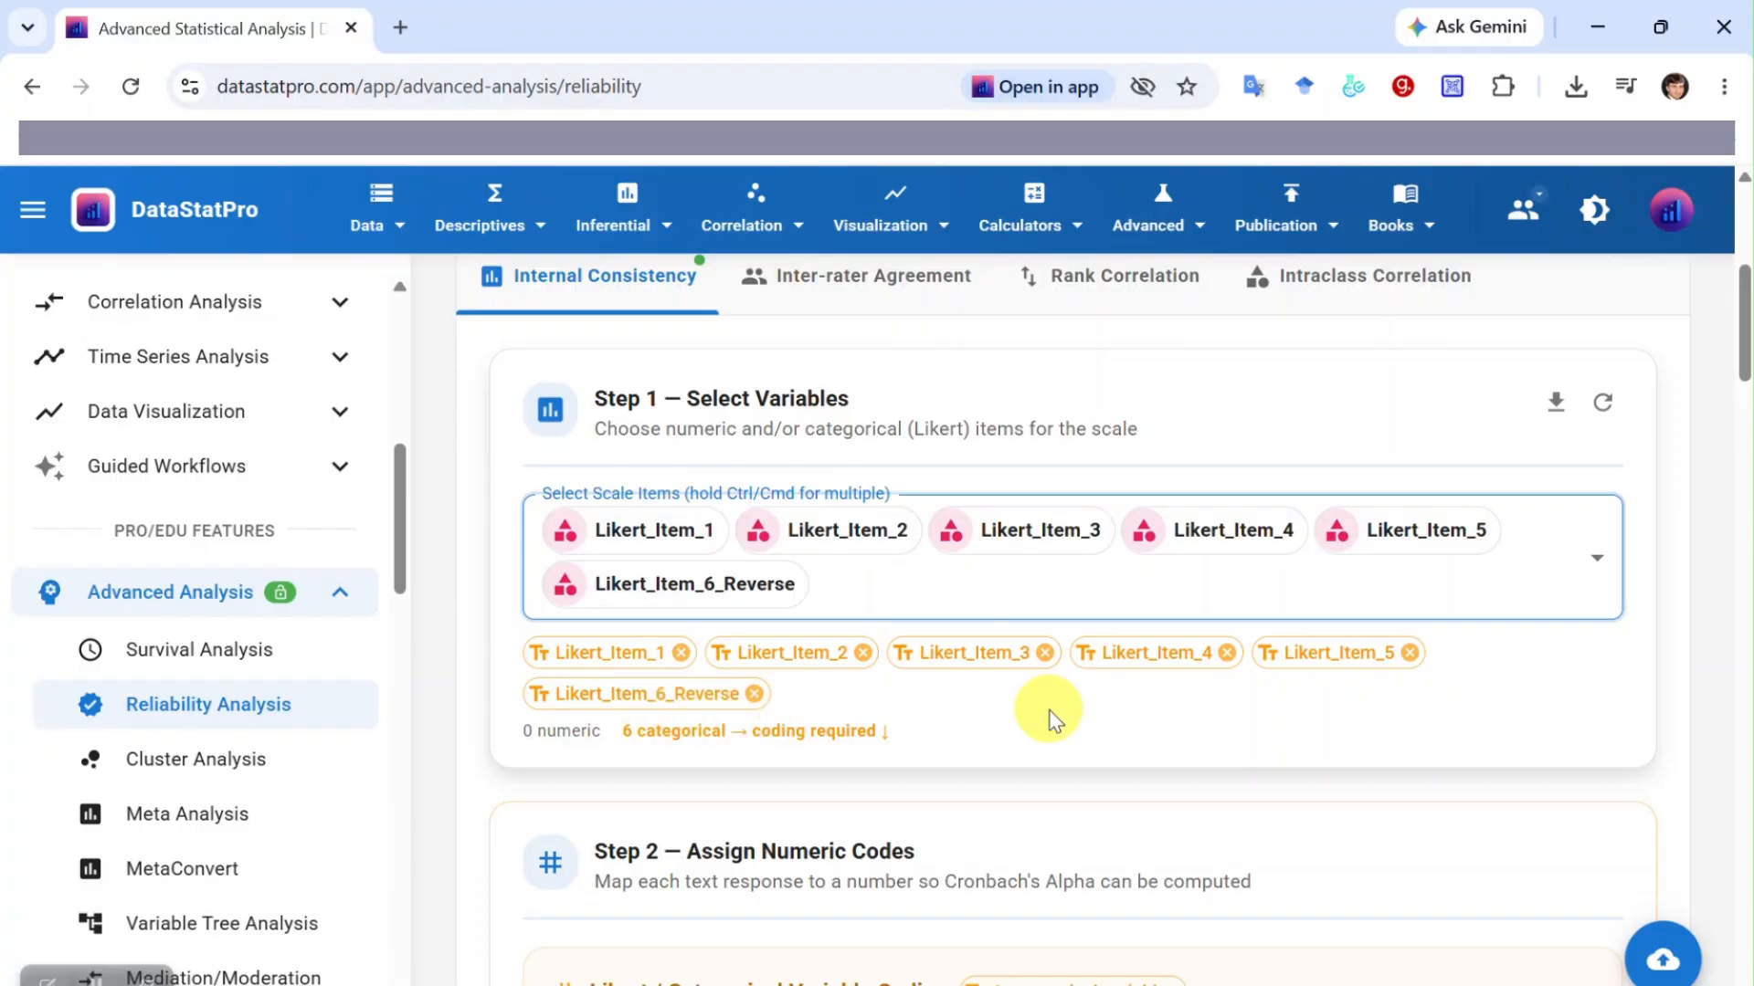
# Switch the categorical coding from unified to per-variable and check the coding options of Likert_Item_2
pyautogui.scroll(-2, 1054, 710)
pyautogui.scroll(-5, 1360, 827)
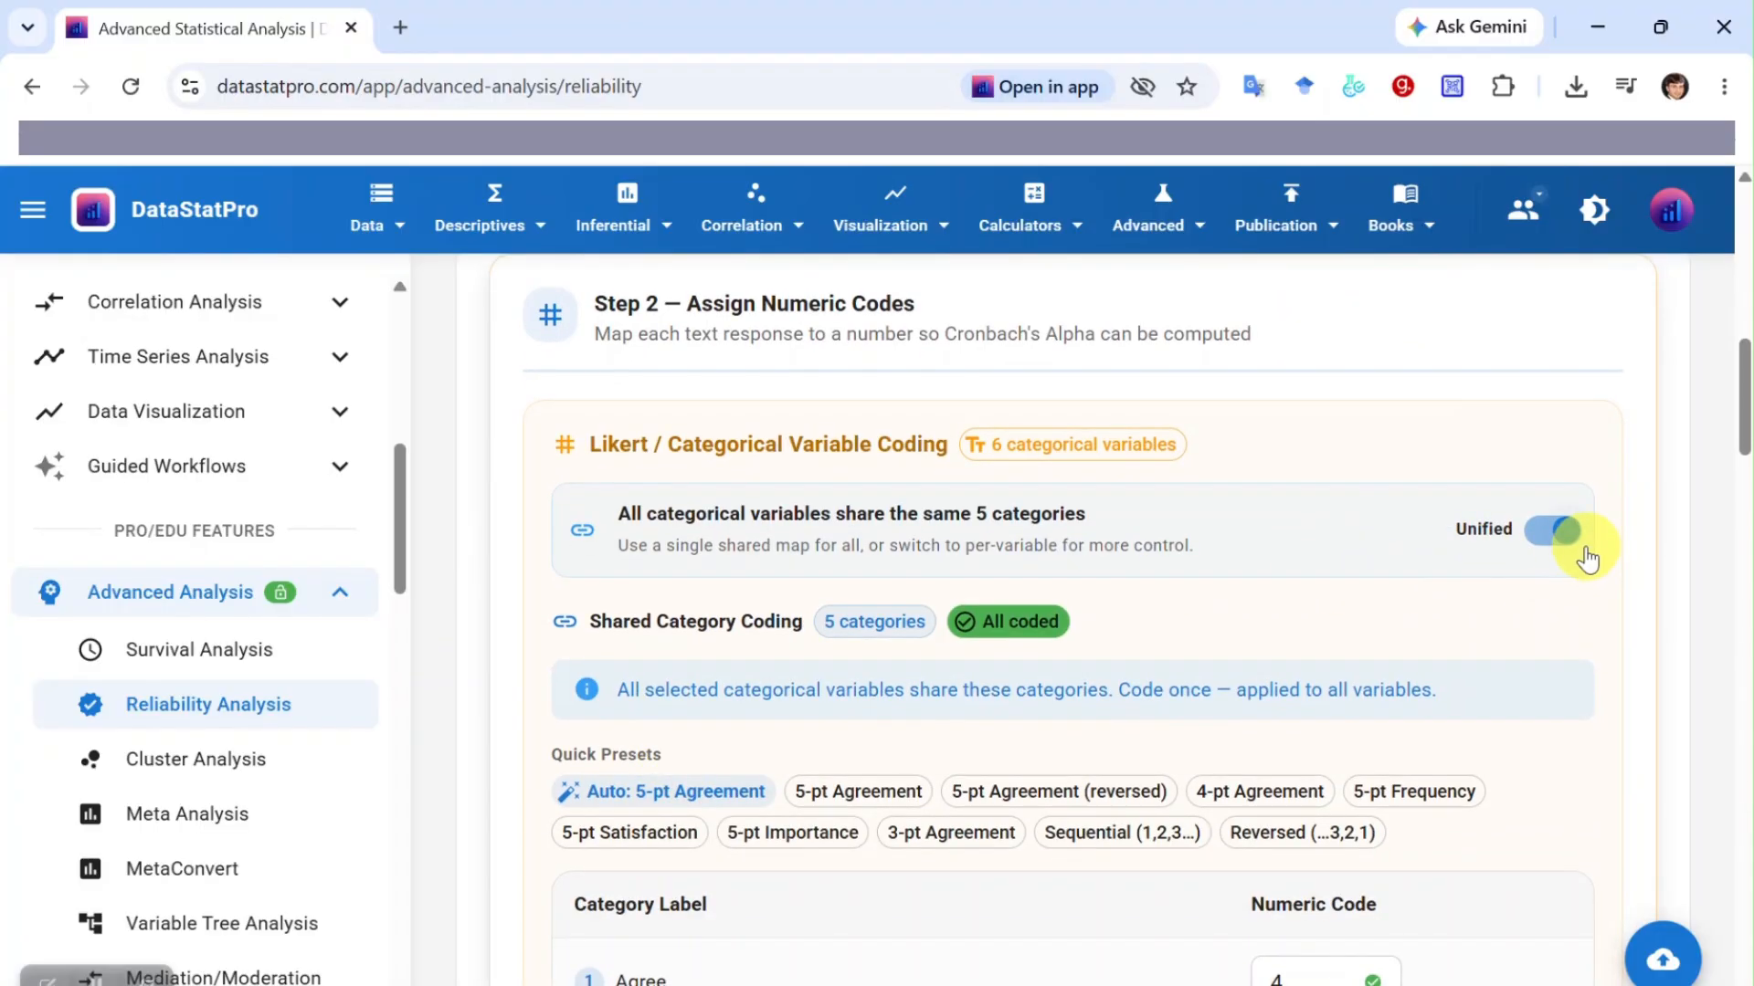
pyautogui.click(1542, 542)
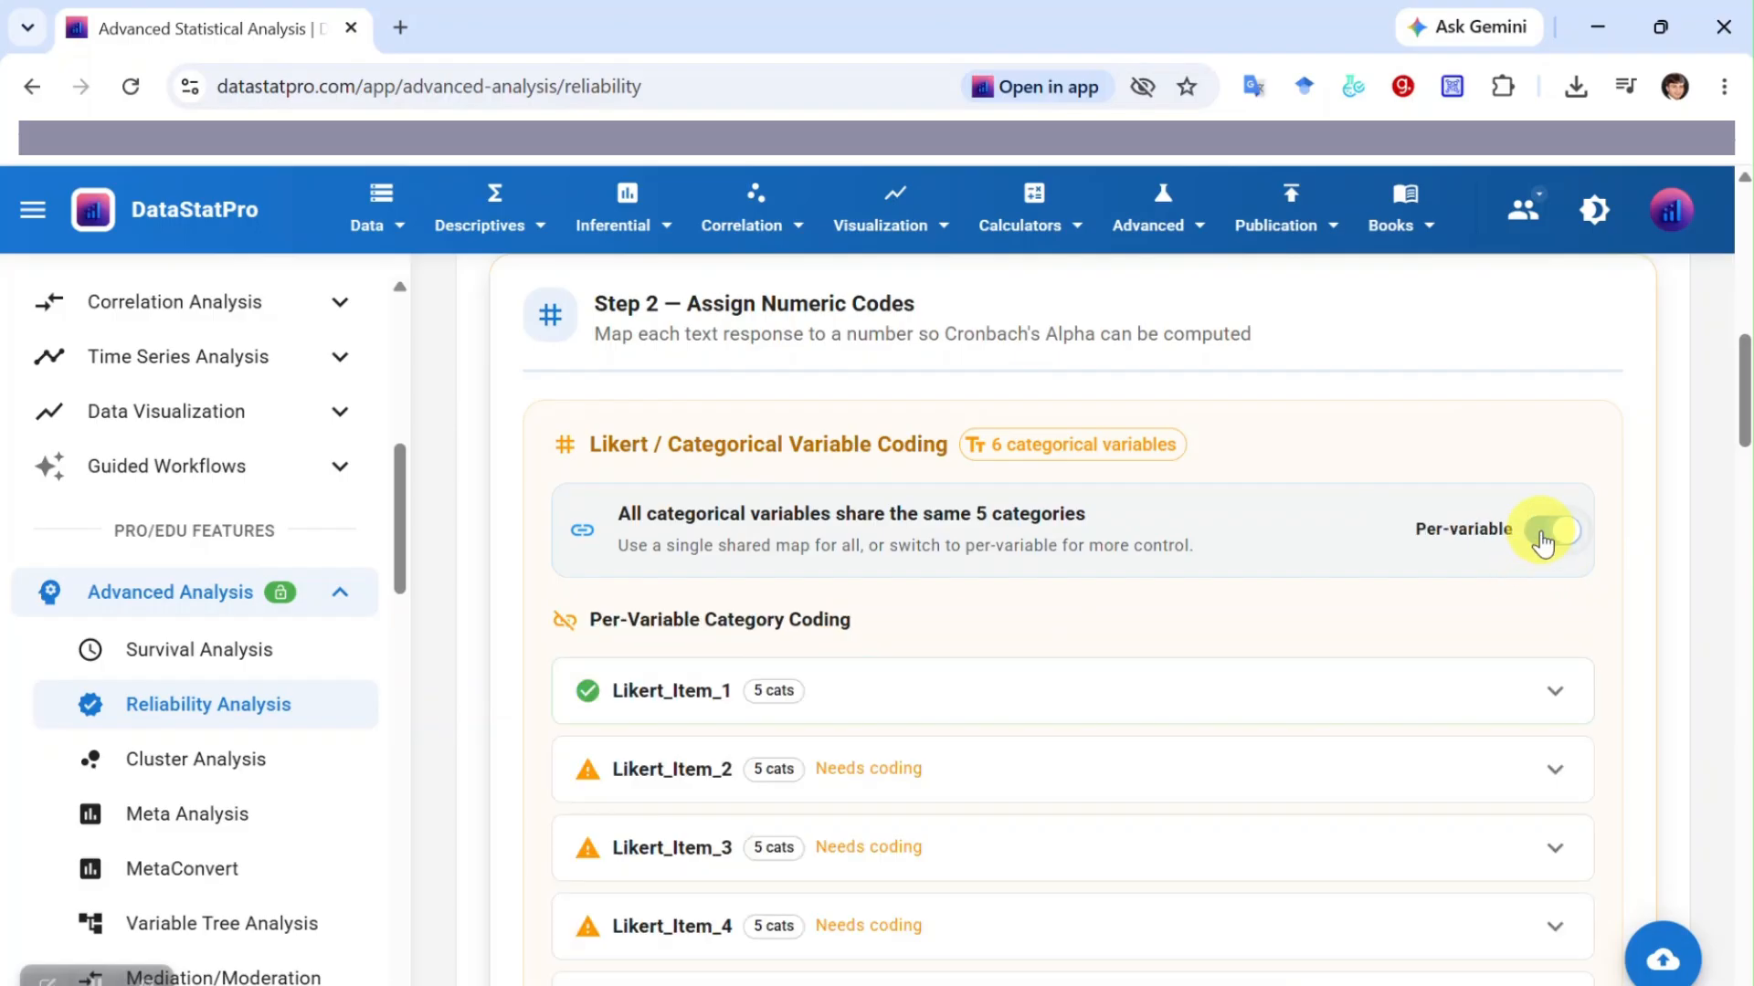
pyautogui.scroll(-3, 1587, 581)
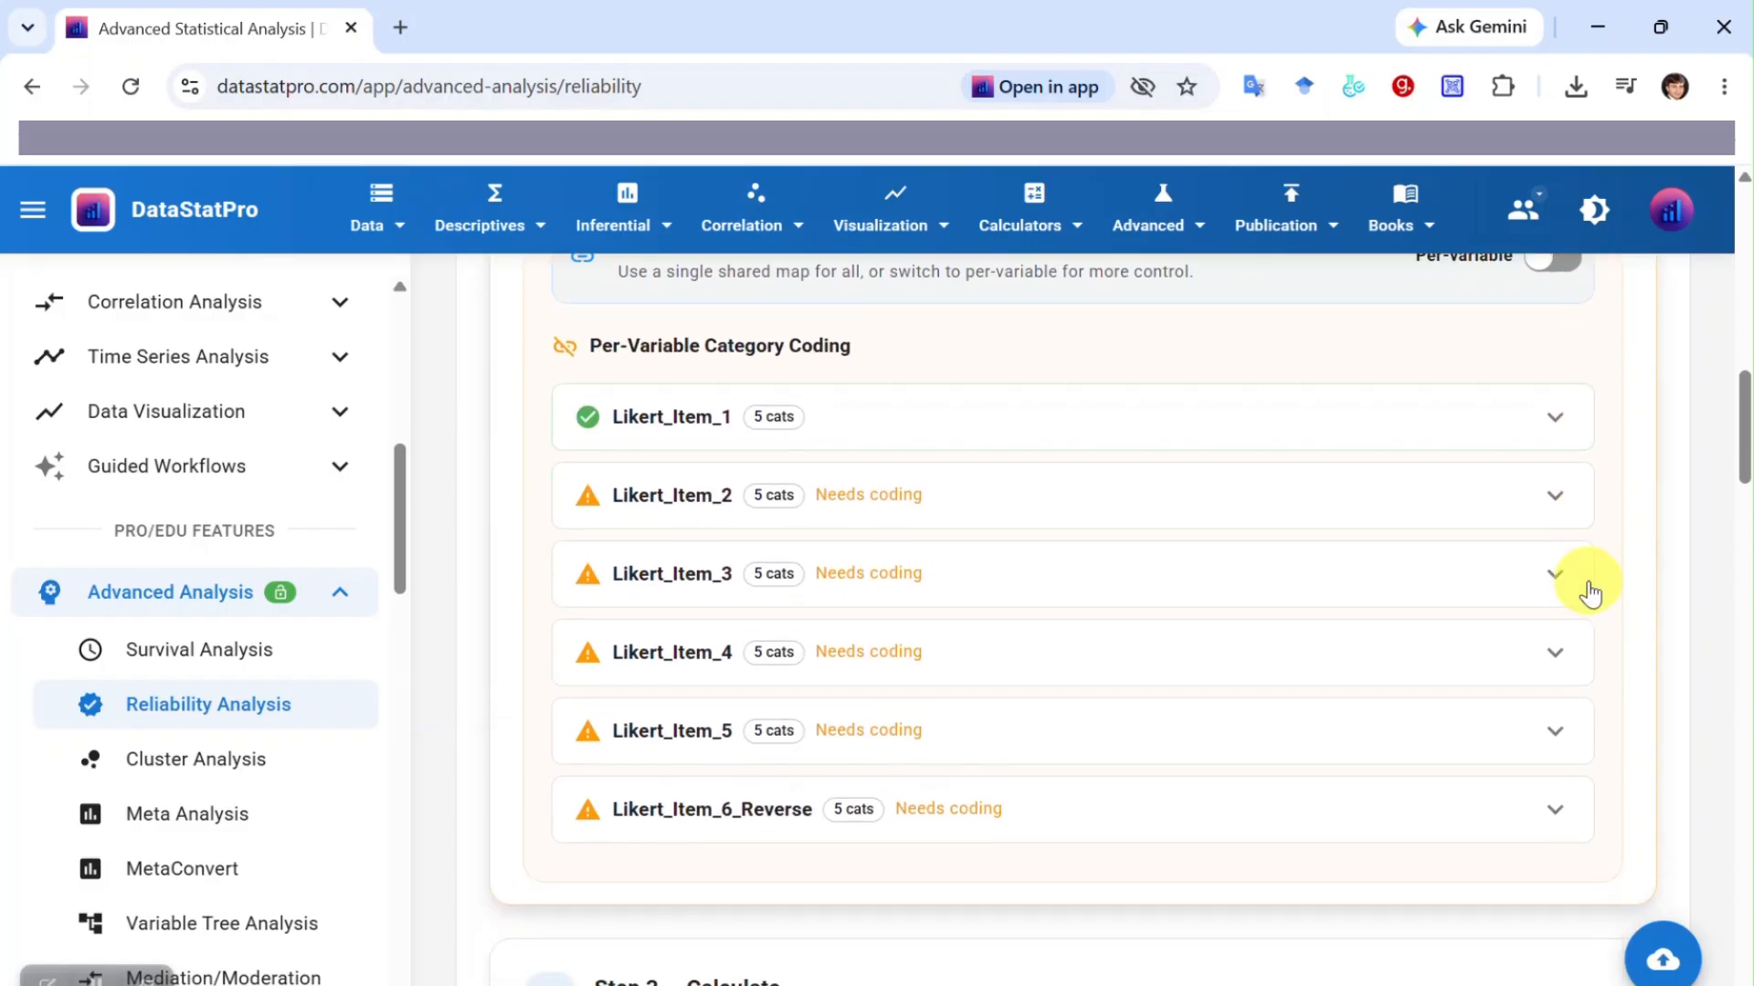
pyautogui.click(1552, 500)
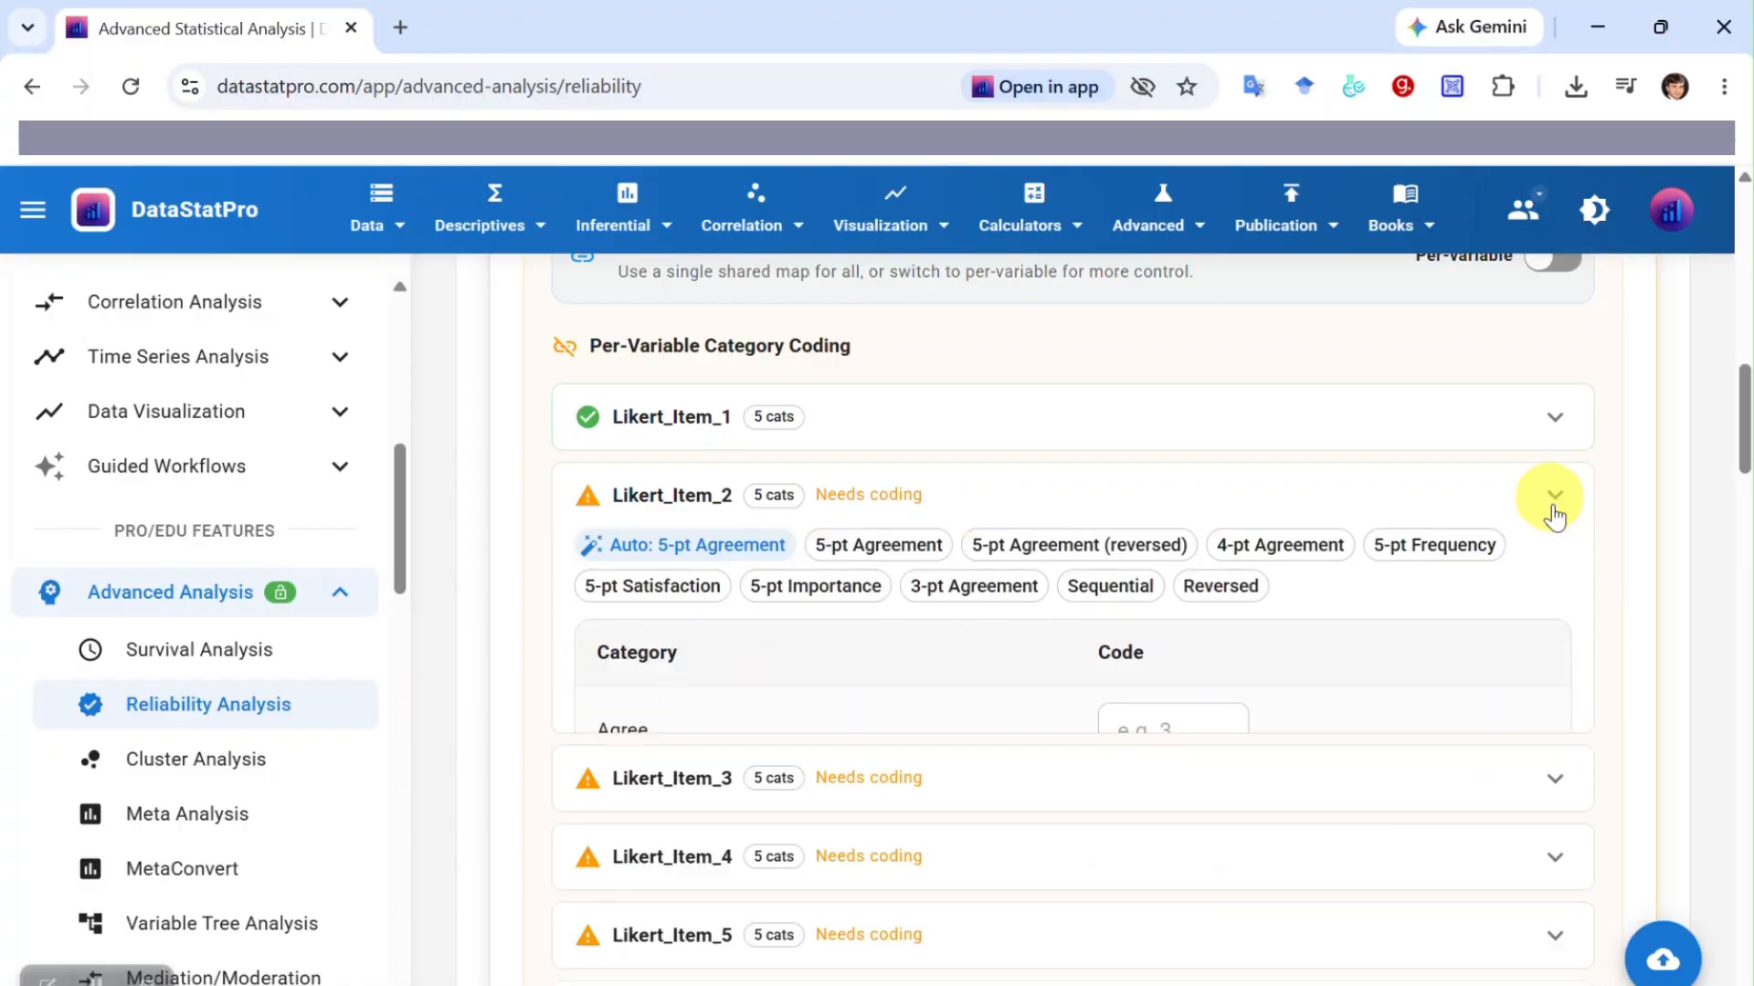
pyautogui.click(1552, 500)
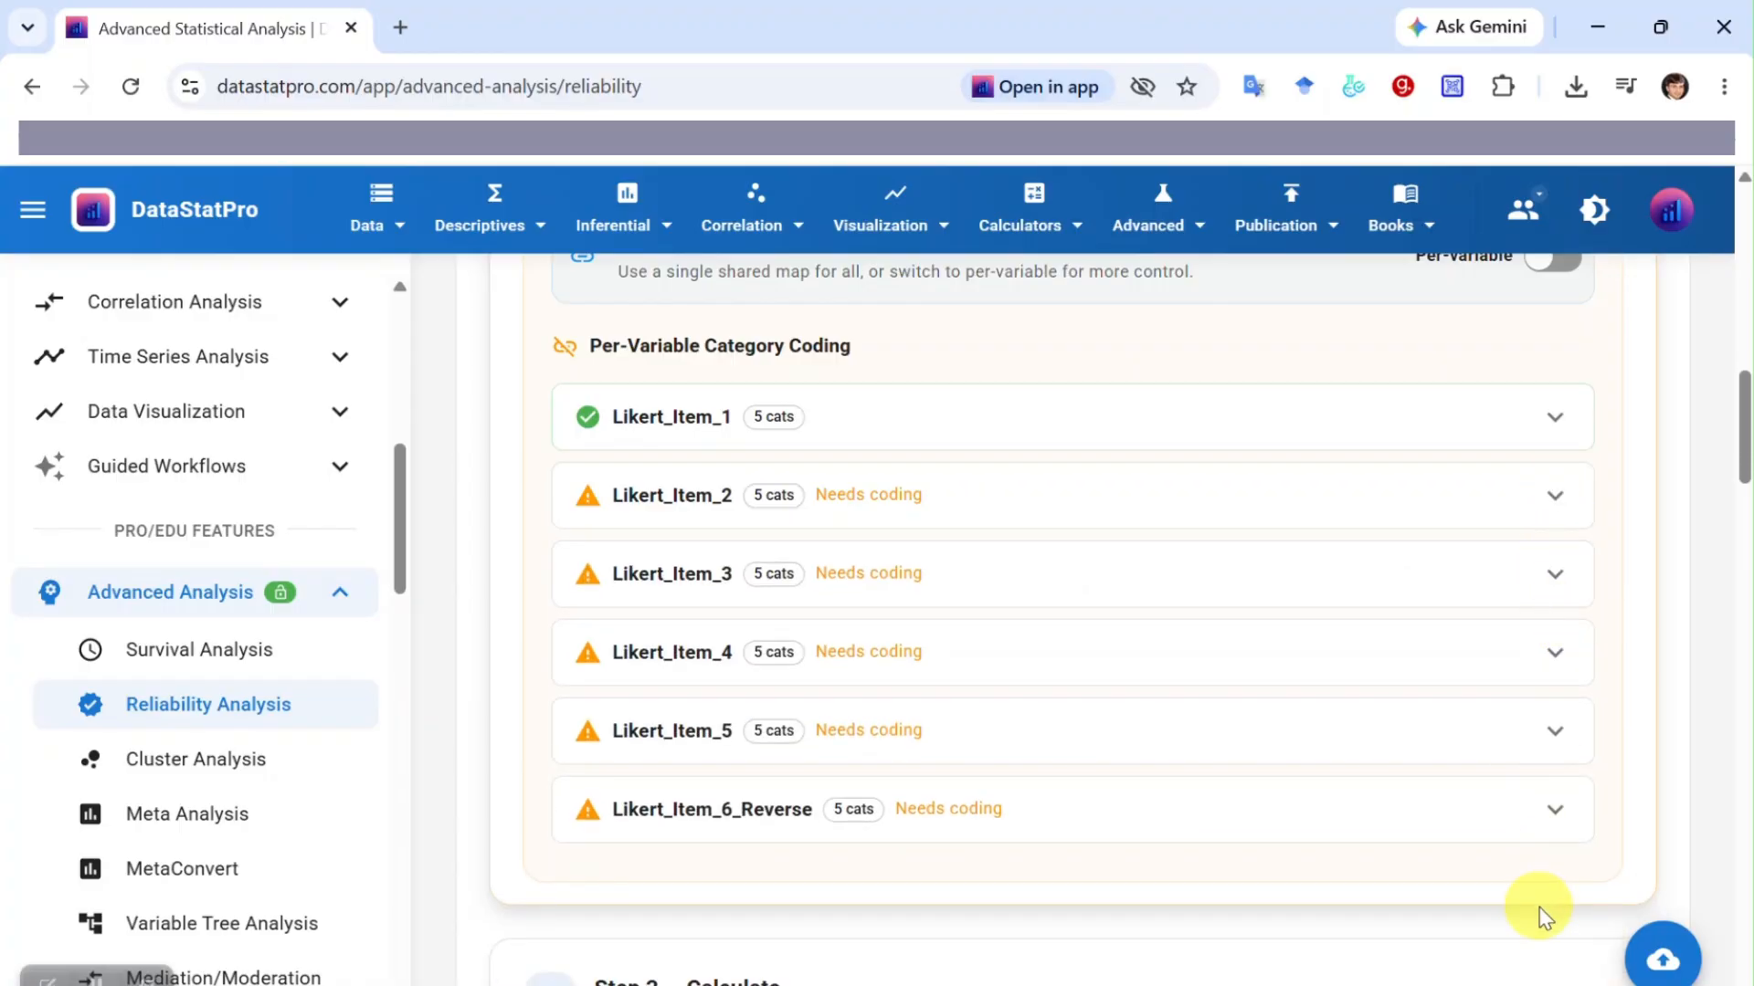
# Reverse-code Likert_Item_6_Reverse: Strongly Disagree 5, Disagree 4, Neutral 3, Agree 2 and Strongly Agree 1
pyautogui.click(1555, 813)
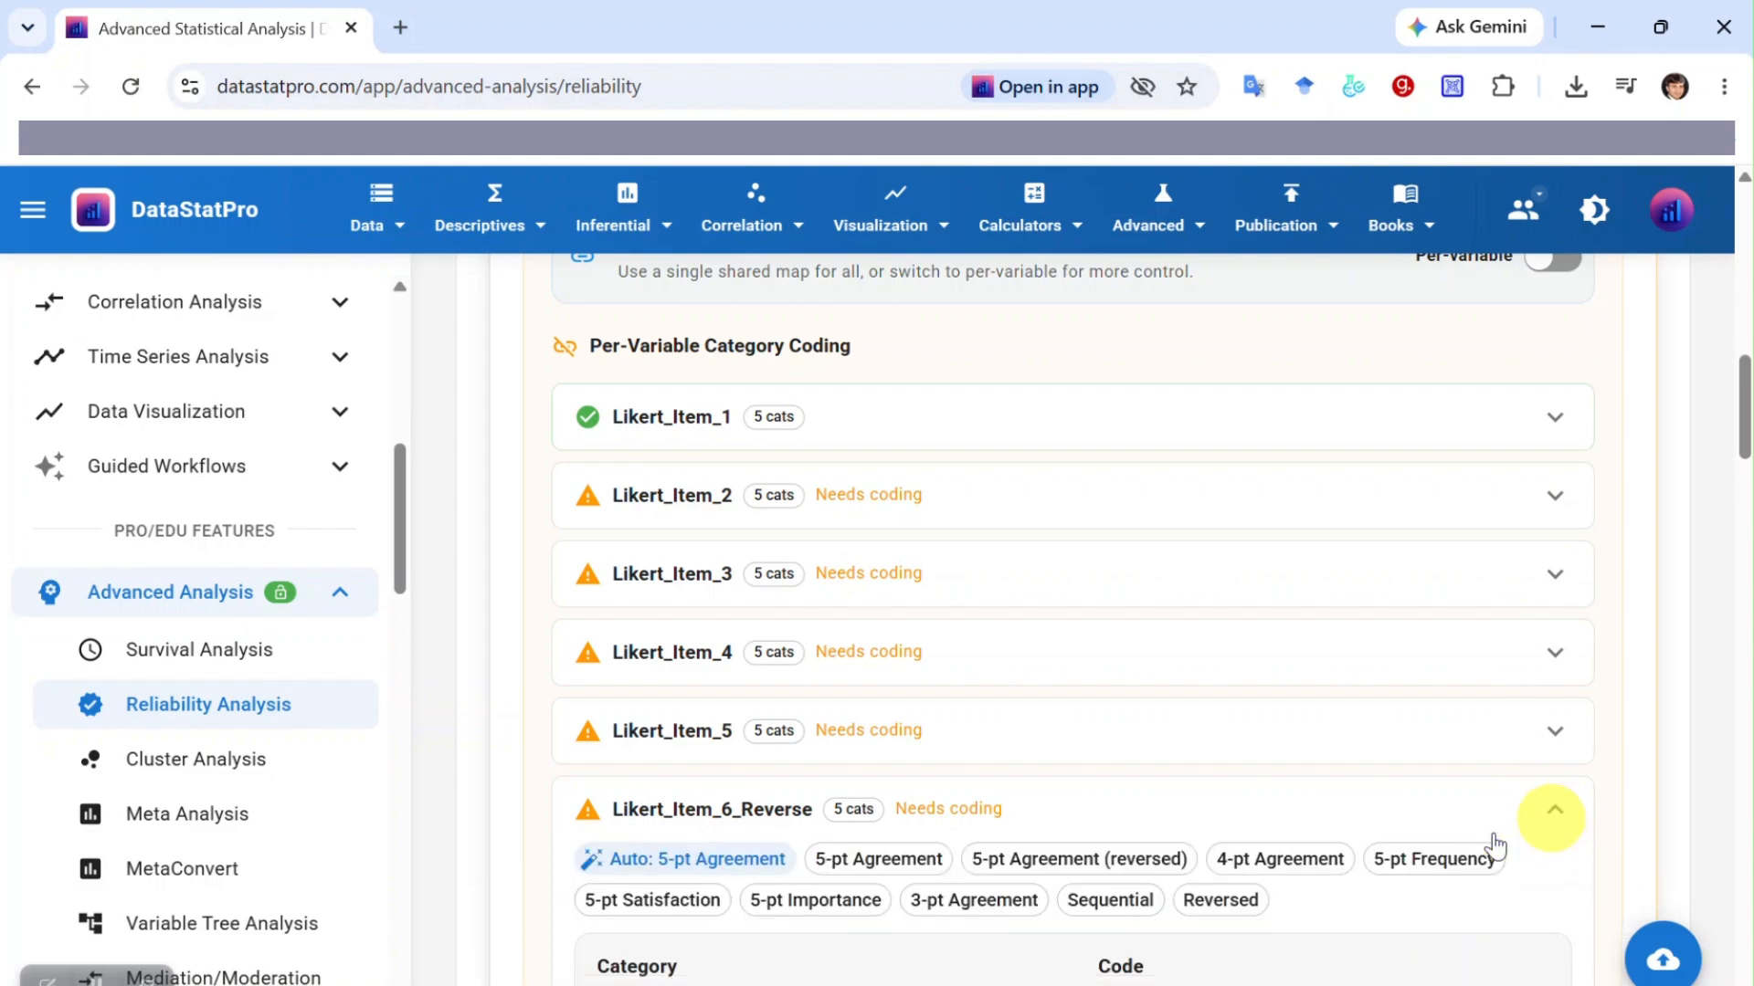
pyautogui.scroll(-6, 1272, 787)
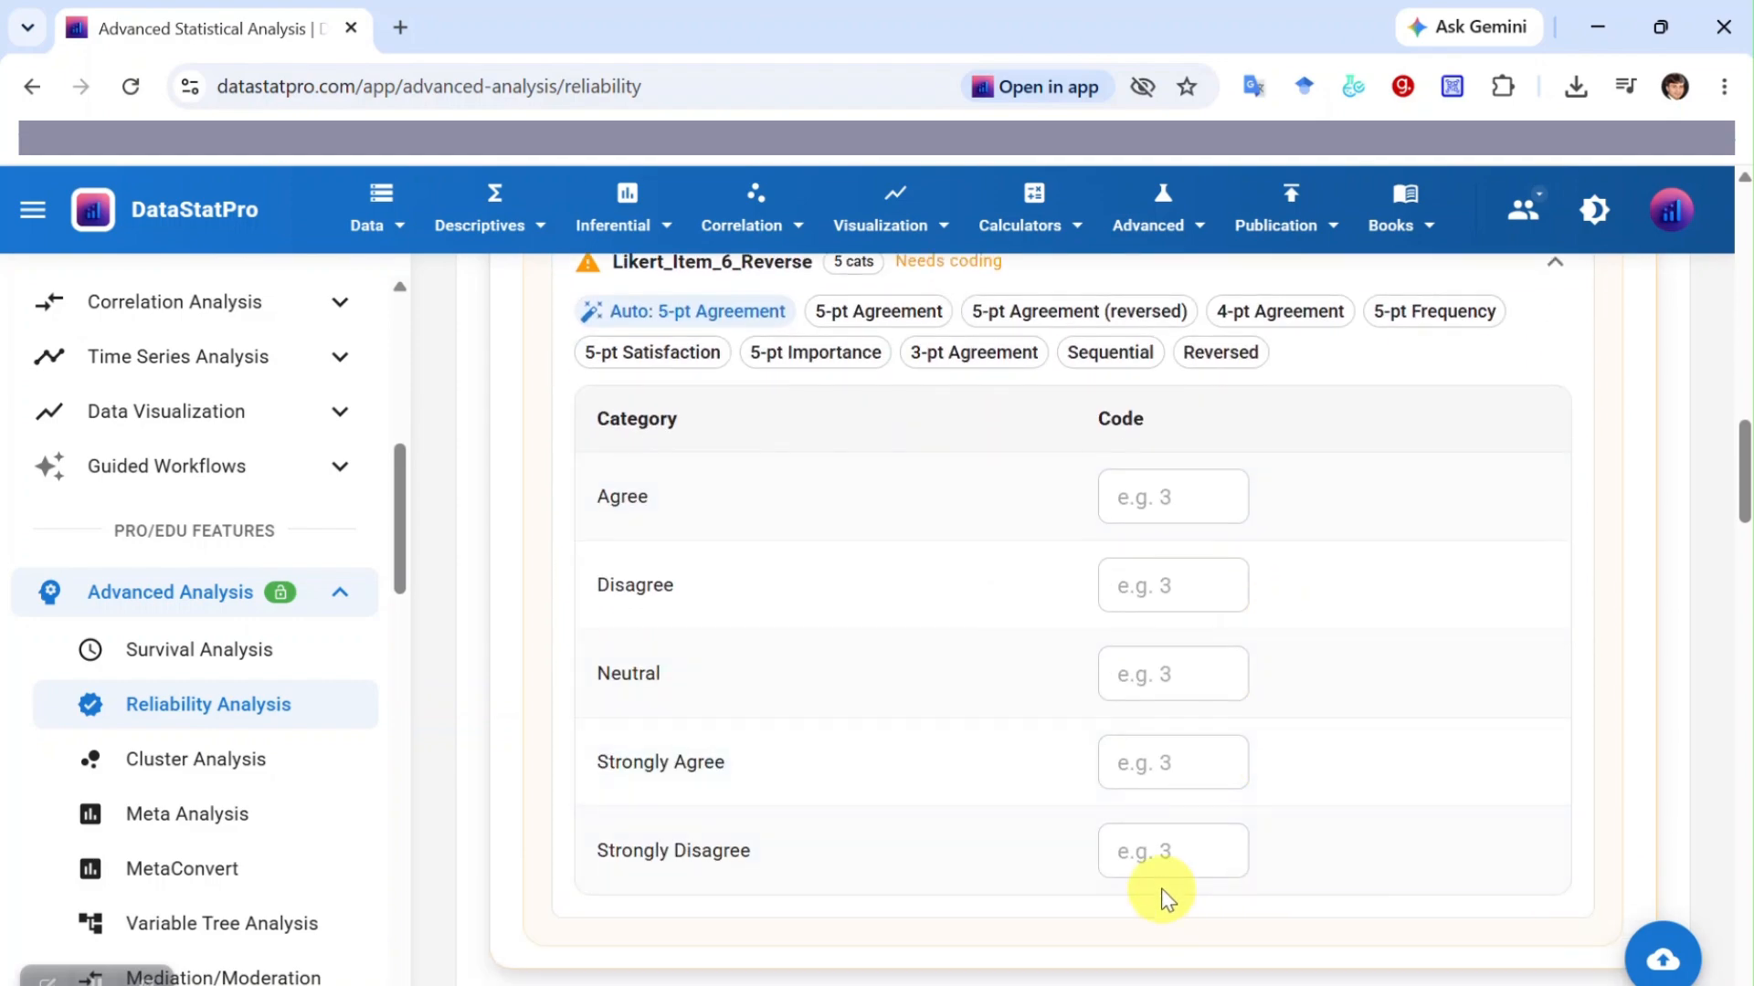
pyautogui.click(1162, 856)
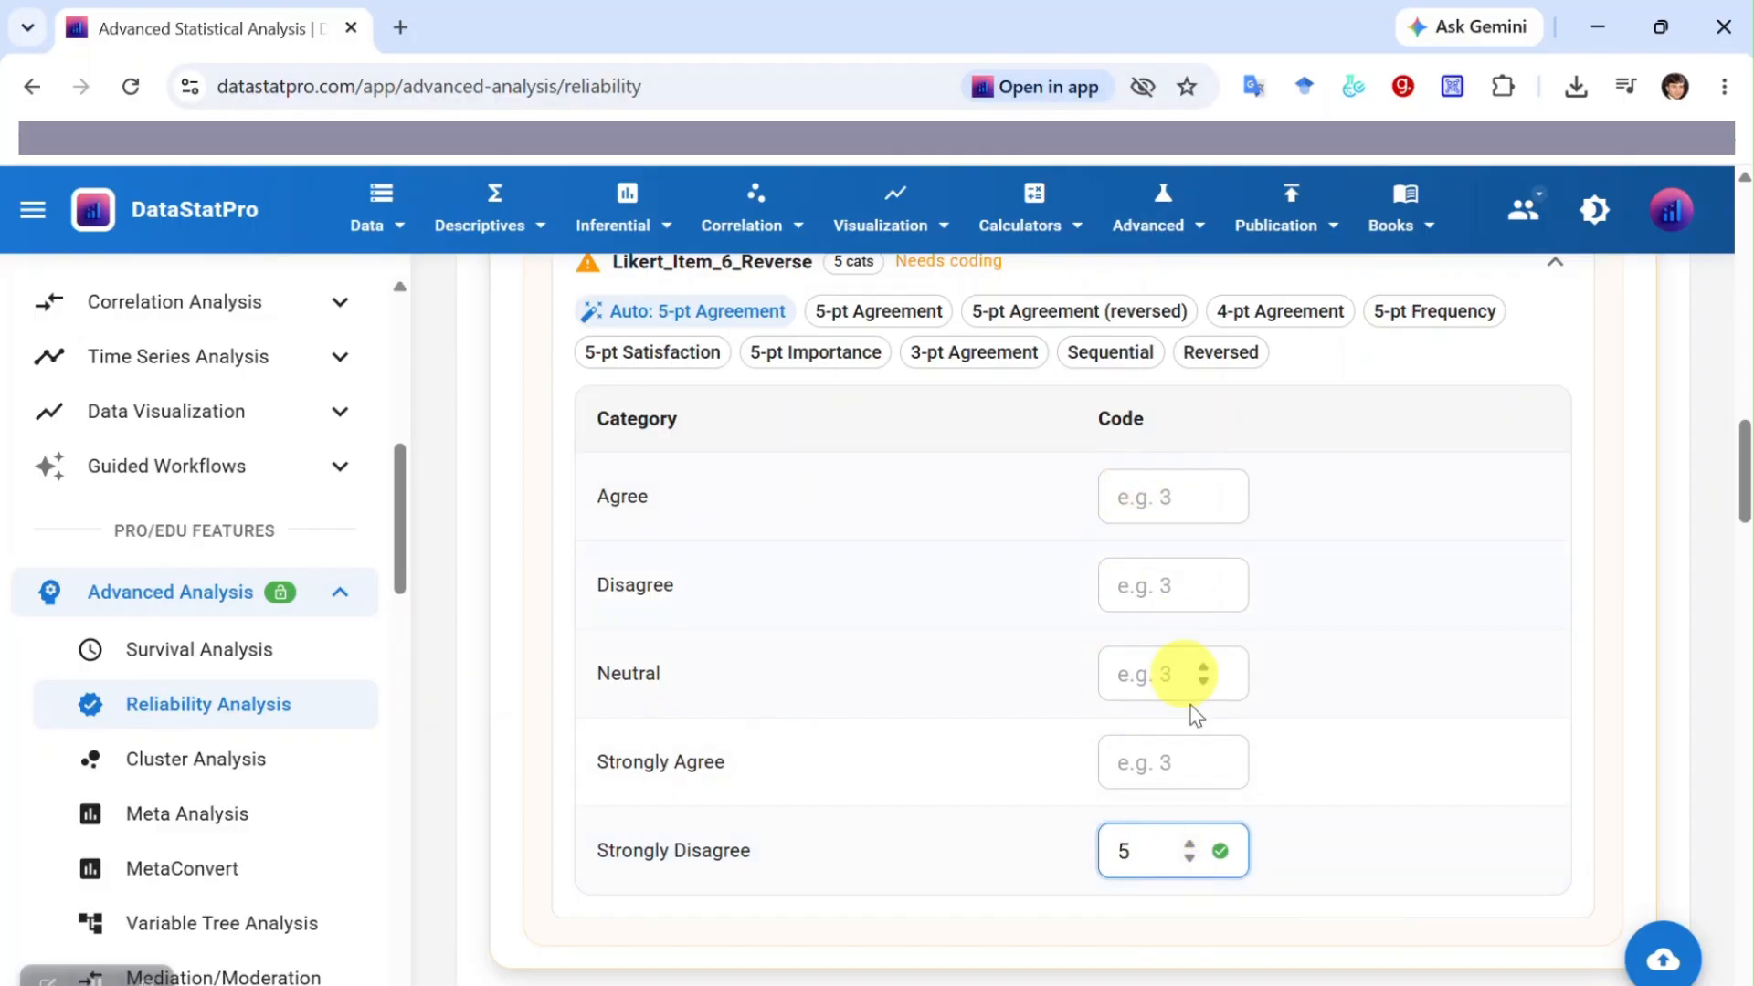
pyautogui.click(1157, 689)
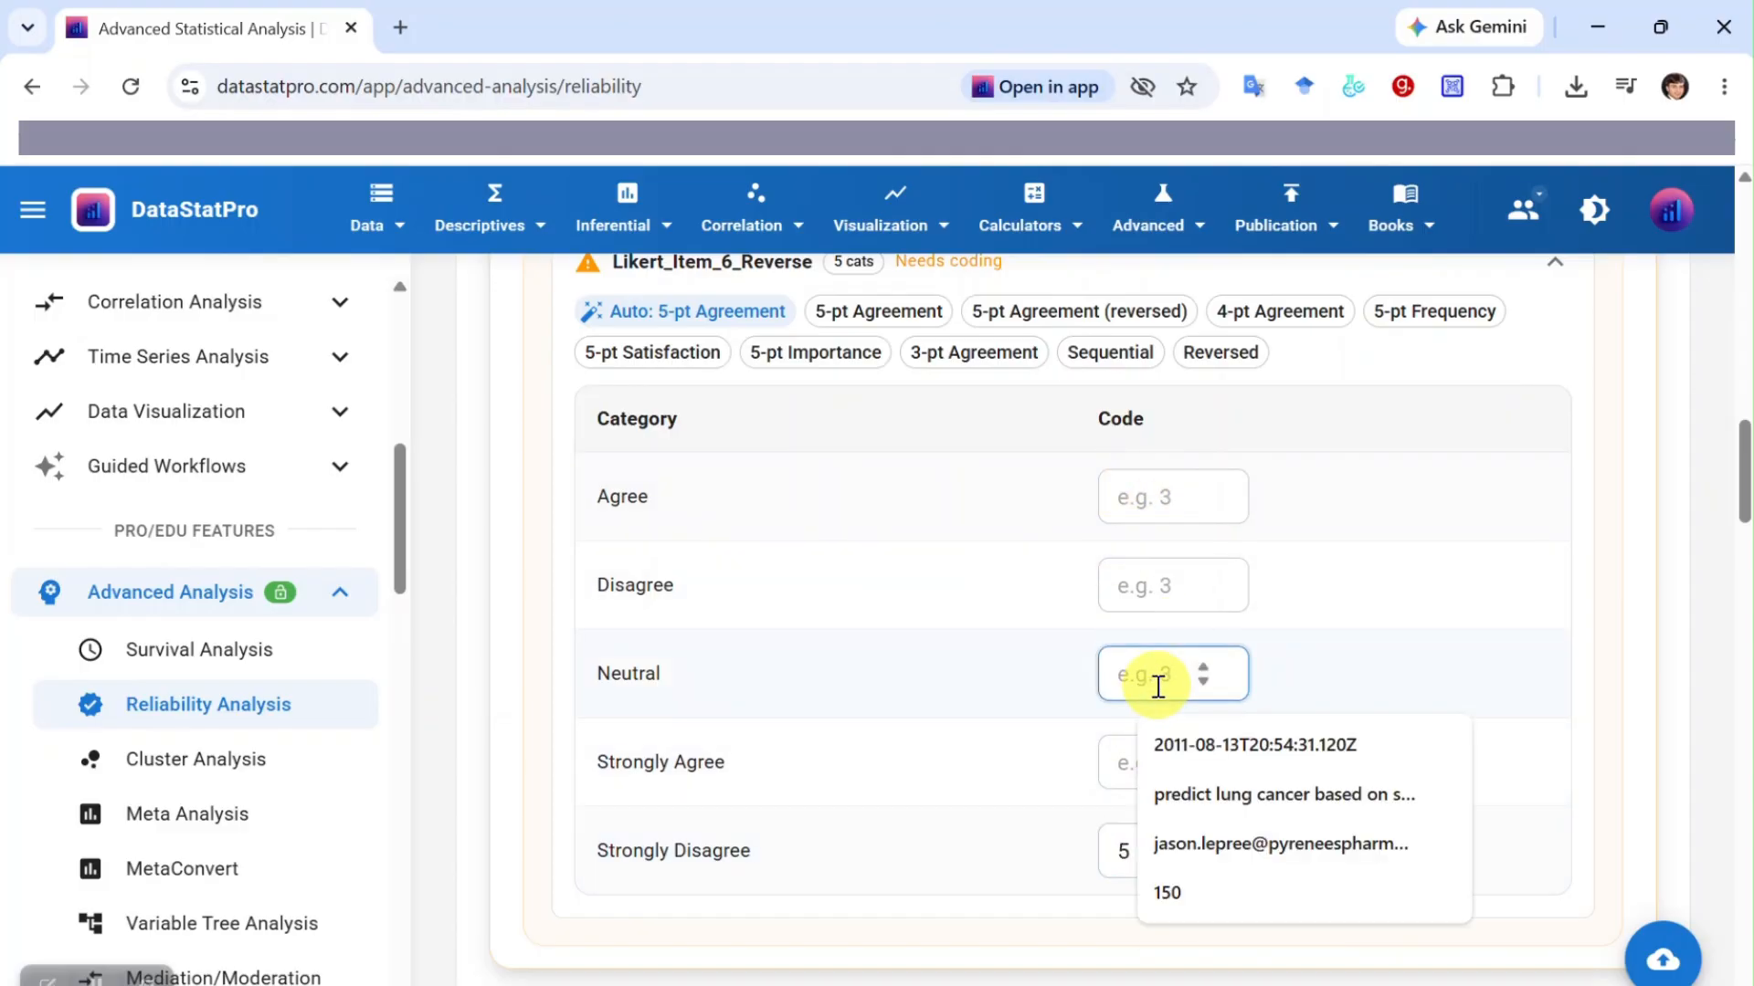
pyautogui.write('3')
pyautogui.click(1154, 773)
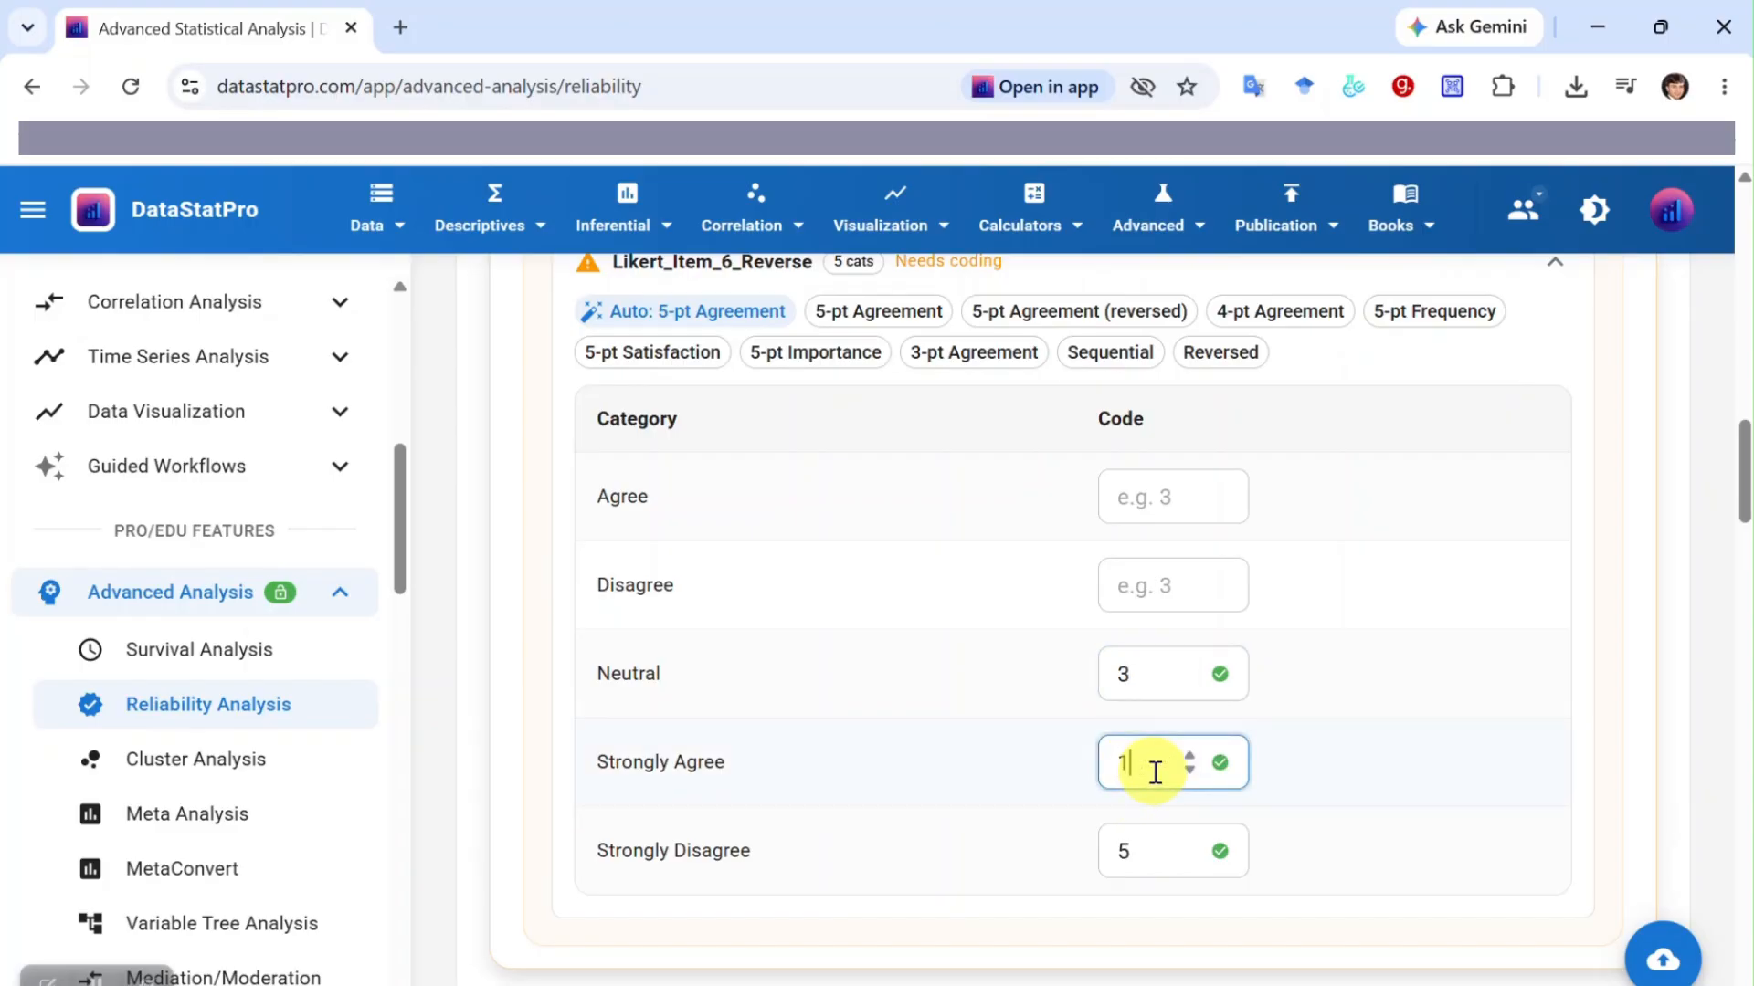
pyautogui.click(1148, 501)
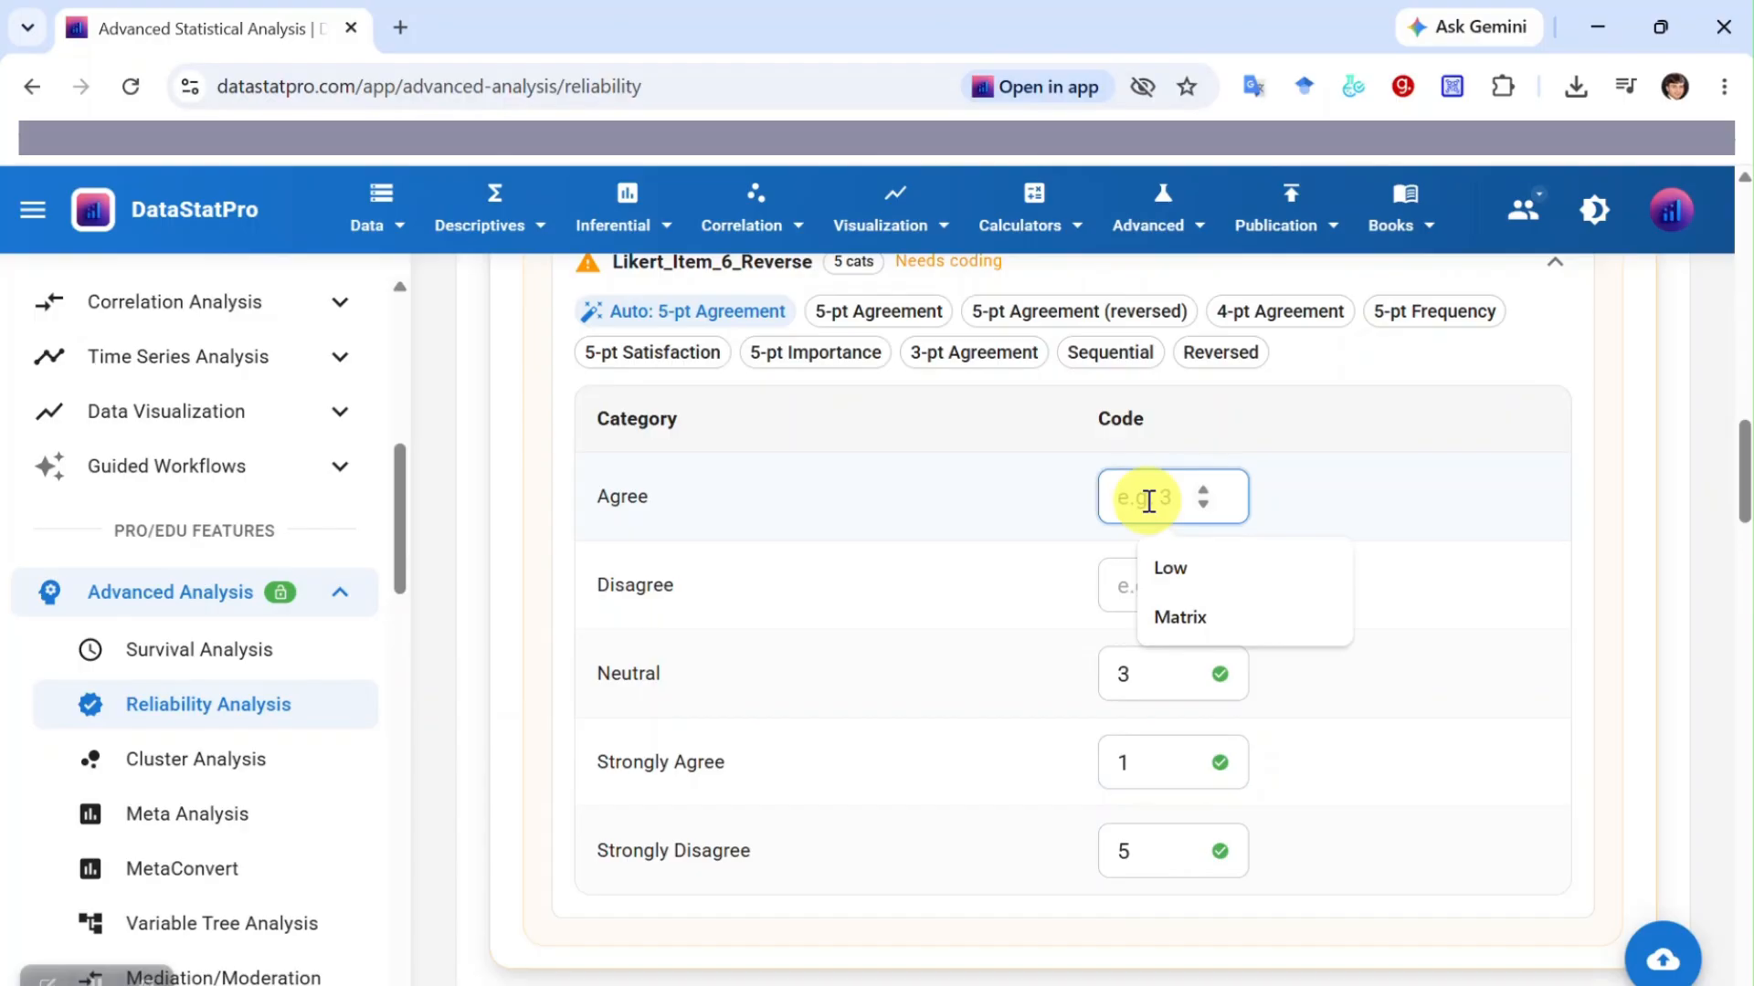
pyautogui.write('2')
pyautogui.click(1140, 589)
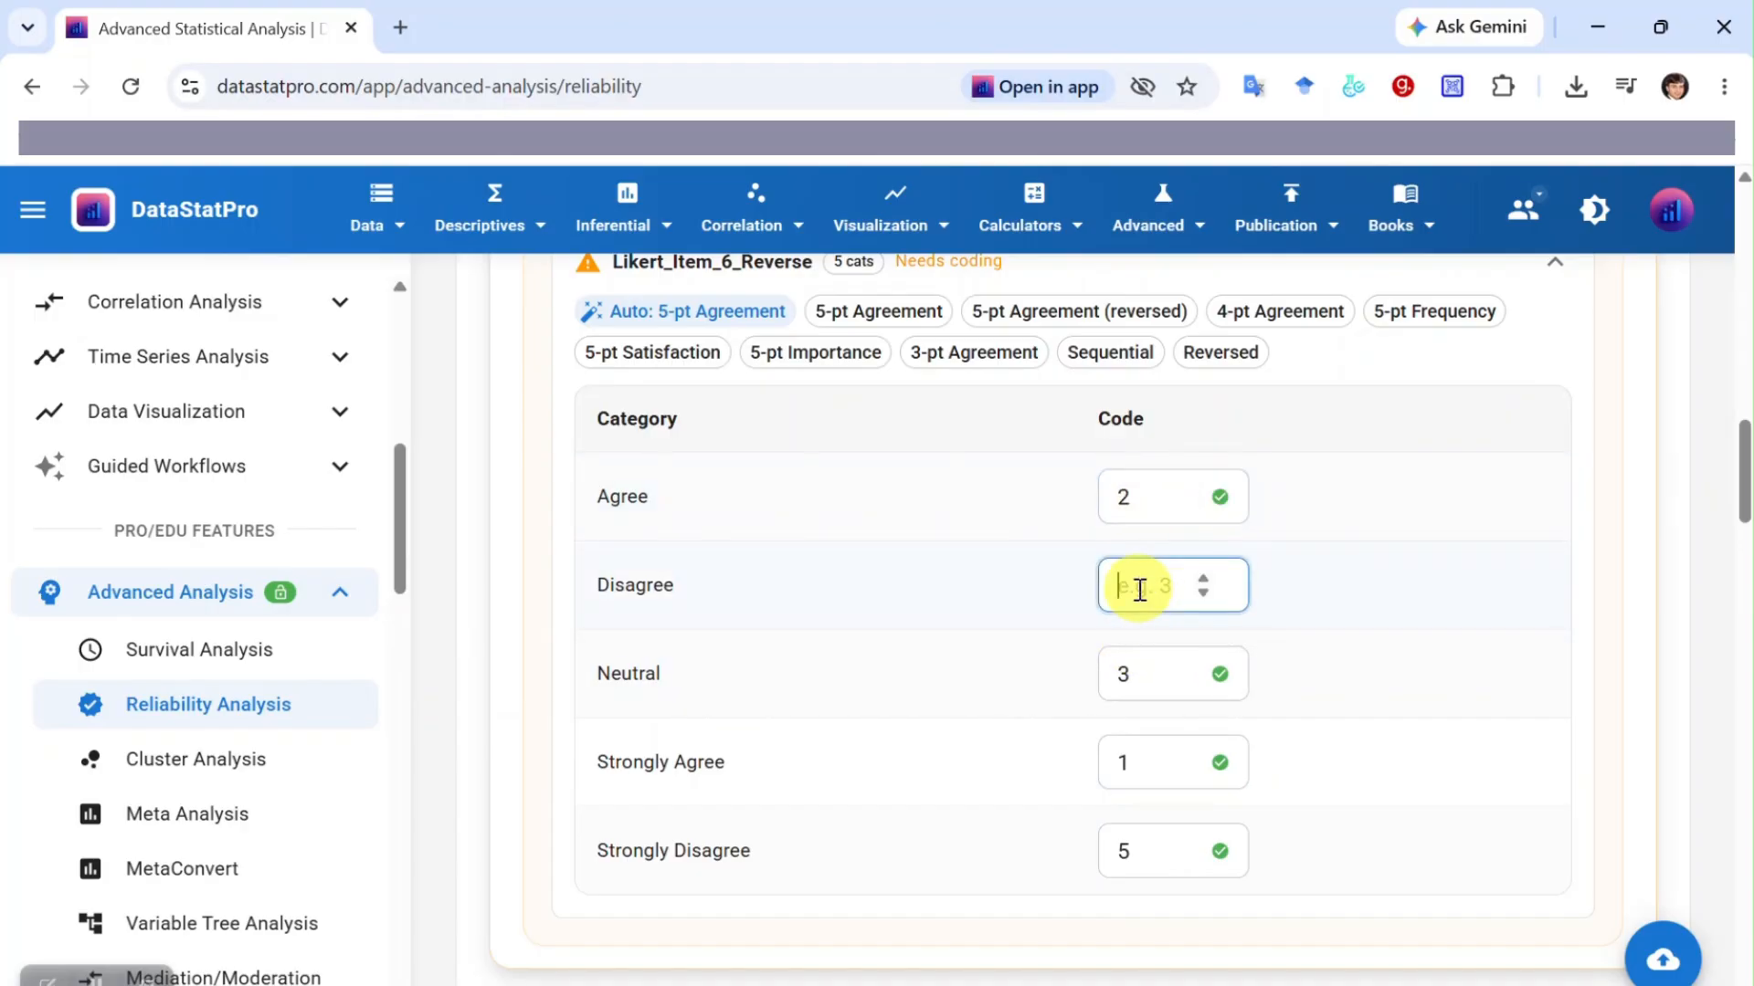
pyautogui.write('4')
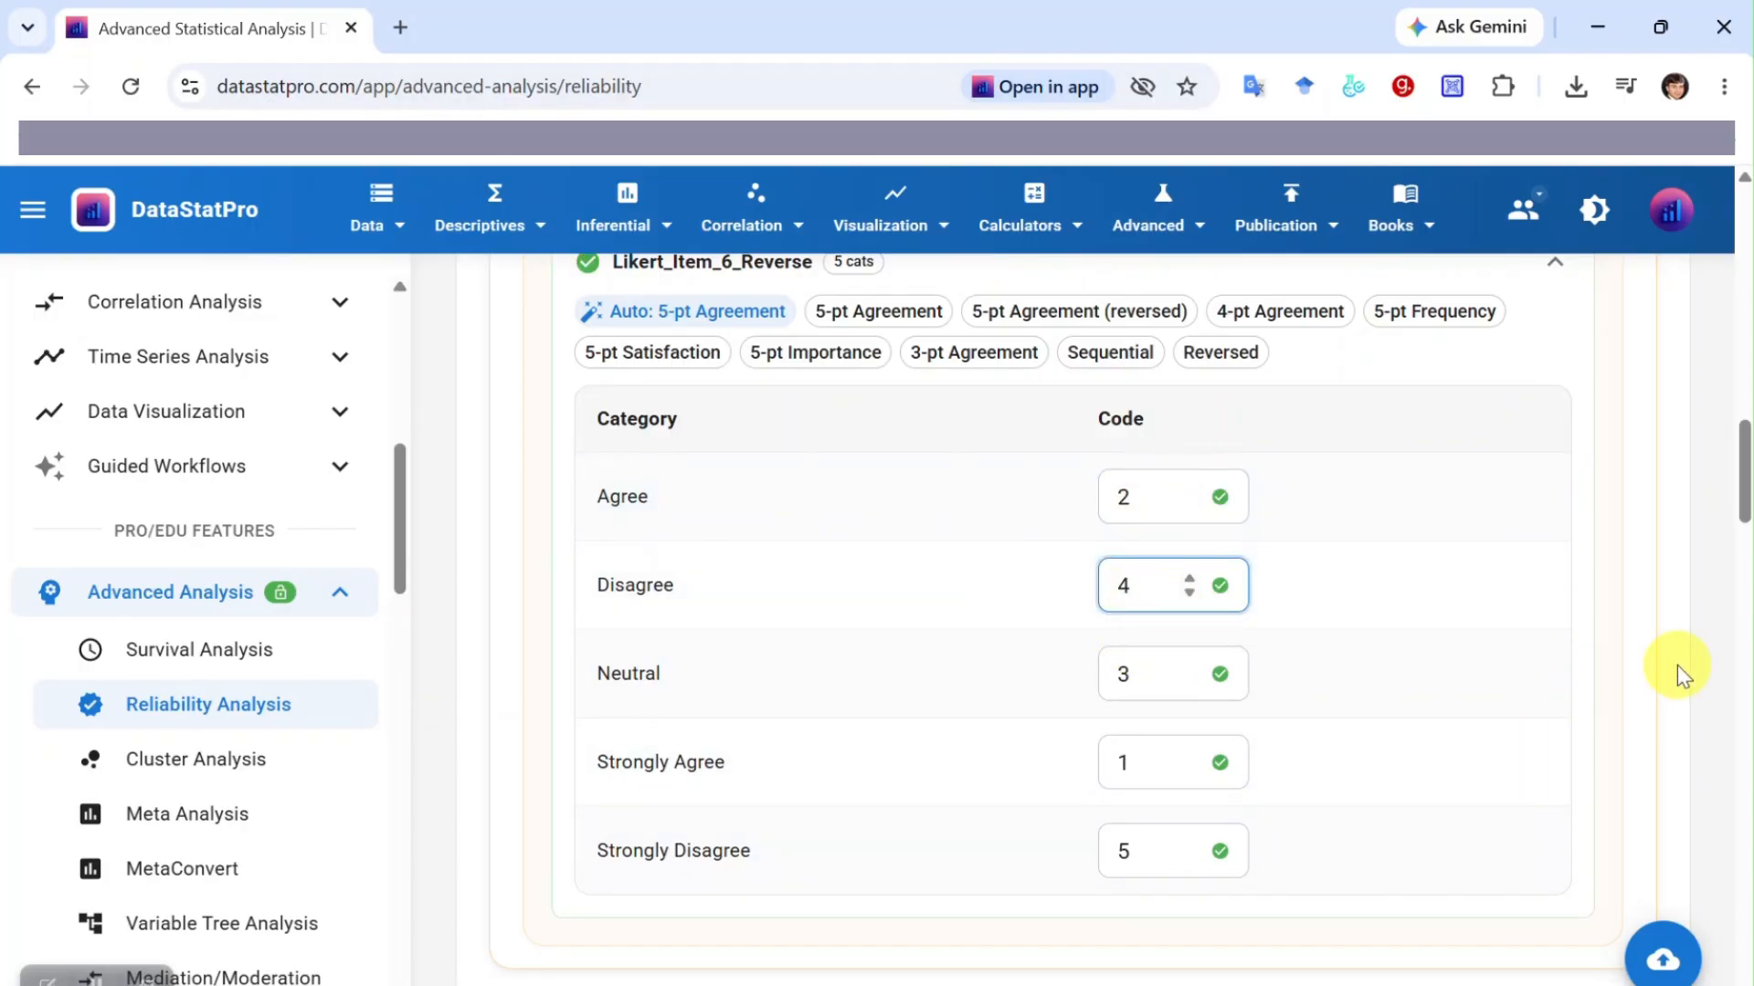
# Look through the per-variable coding sections of the remaining uncoded Likert items, including Likert_Item_3 and Likert_Item_4
pyautogui.scroll(3, 1651, 671)
pyautogui.scroll(3, 1650, 670)
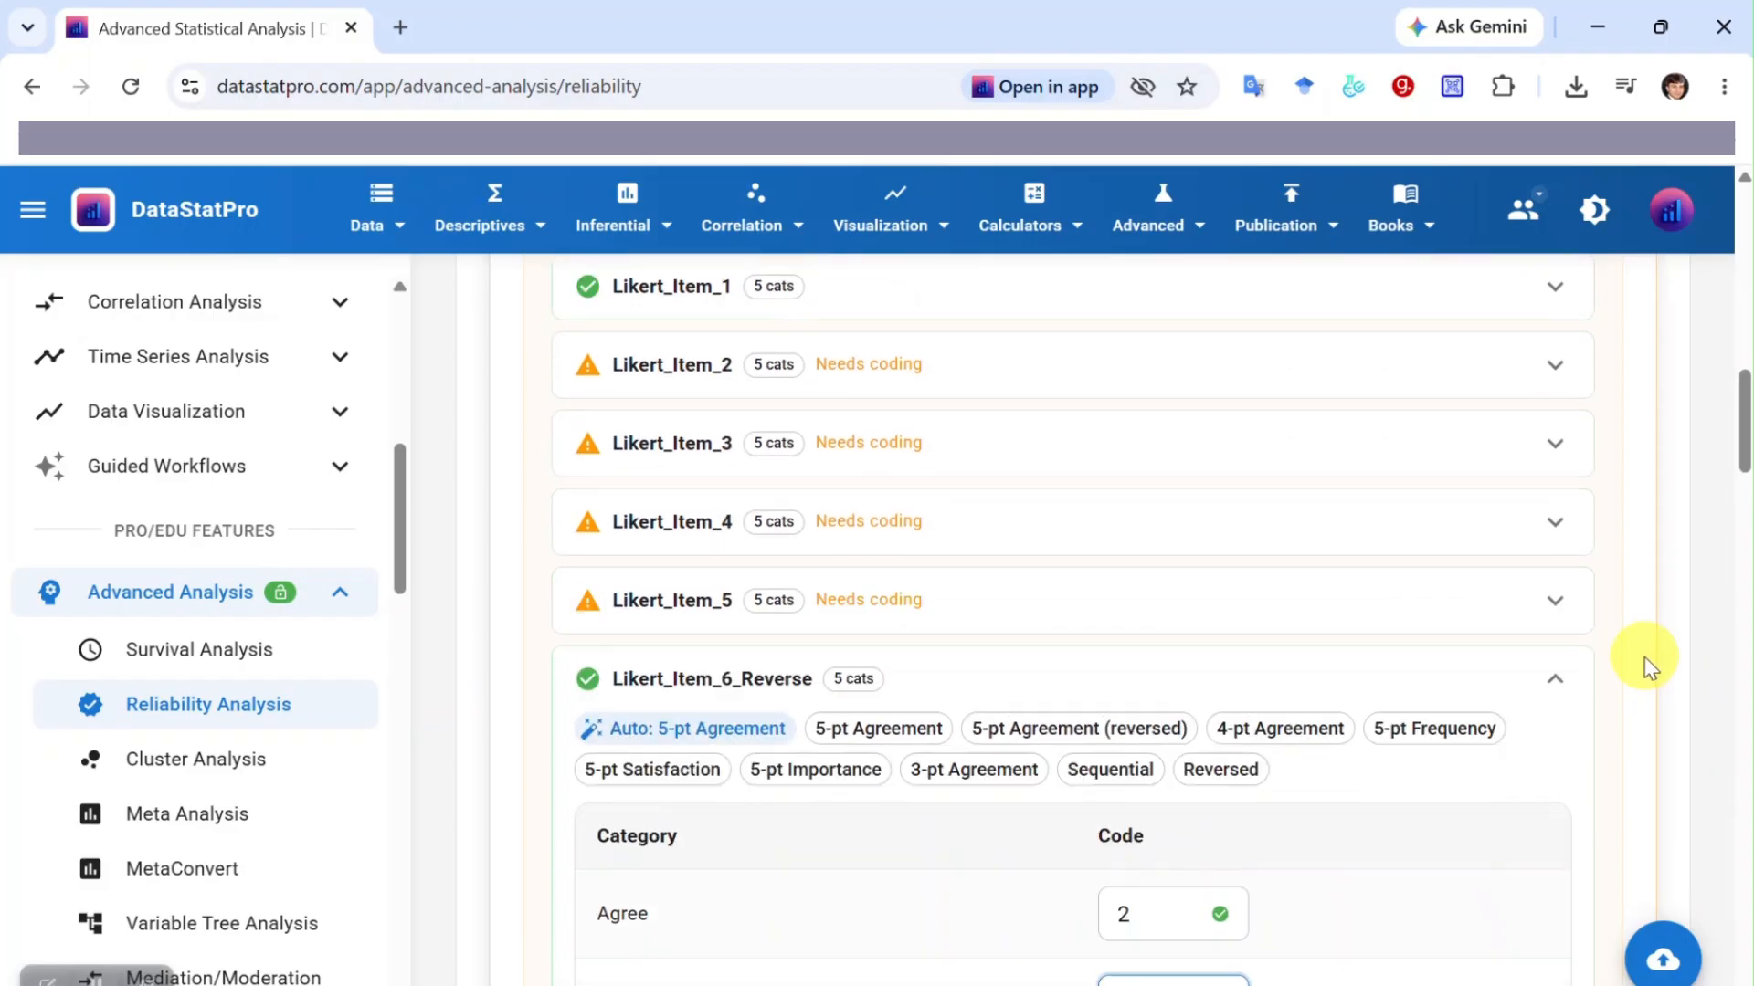
pyautogui.click(1552, 502)
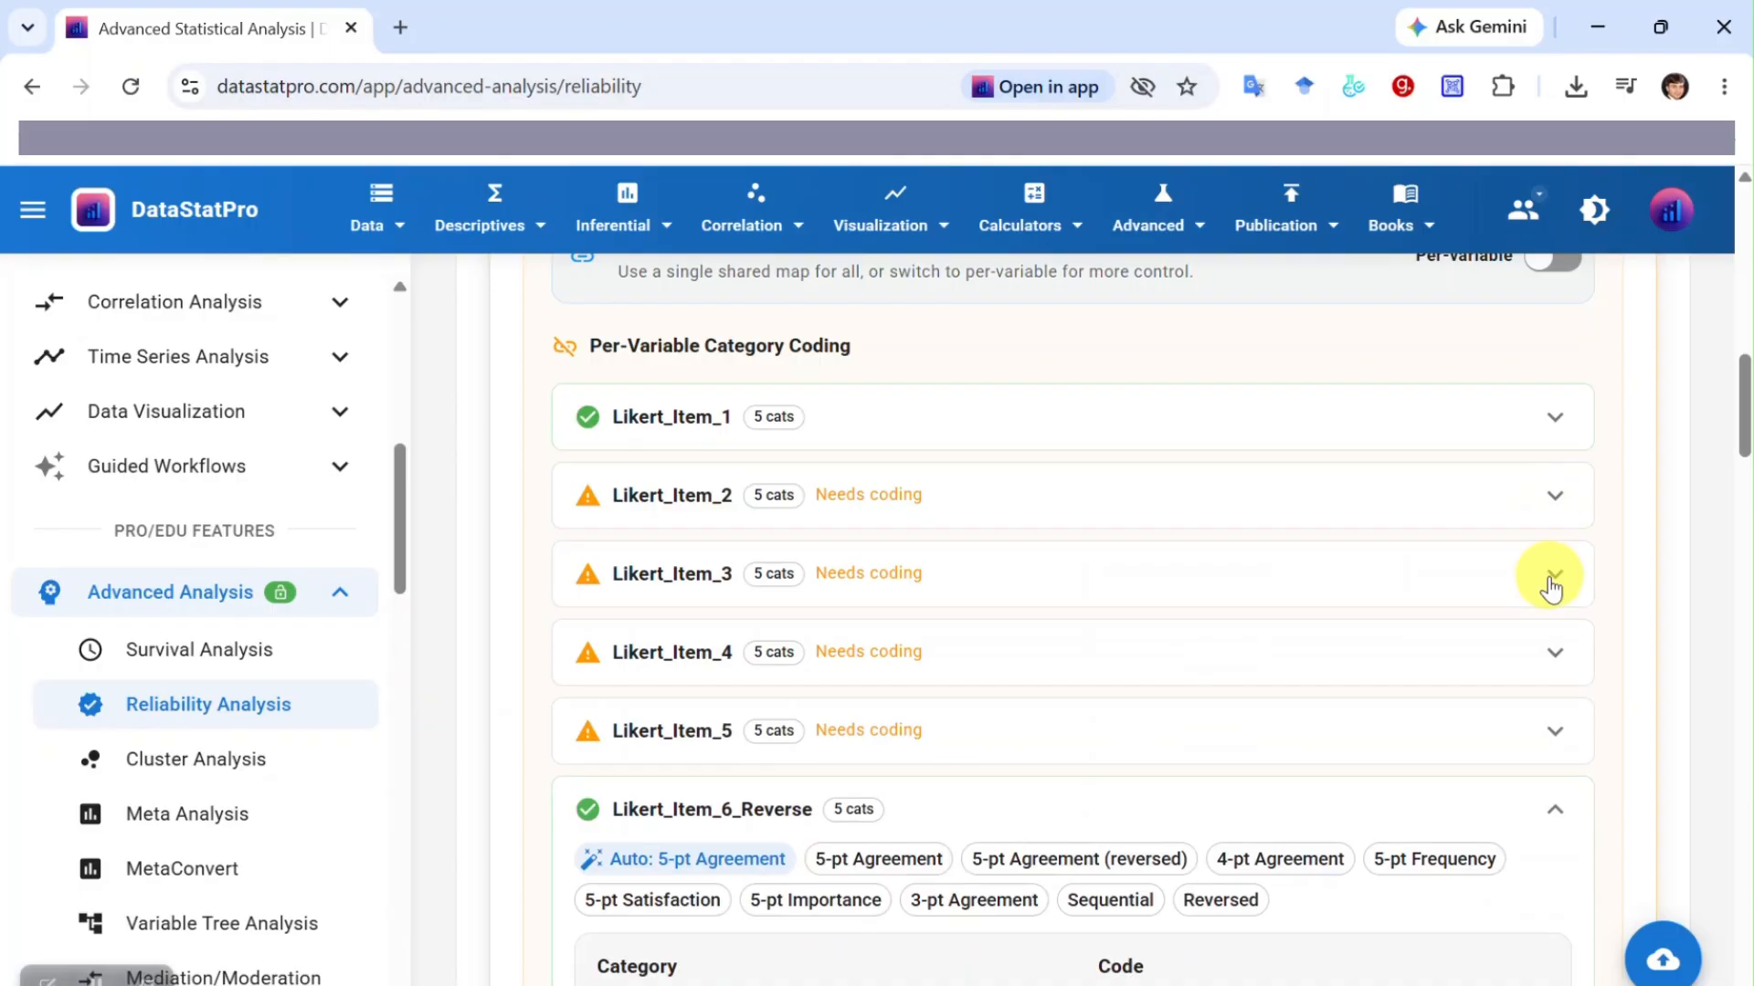
pyautogui.click(1550, 579)
pyautogui.click(1550, 580)
pyautogui.click(1554, 666)
pyautogui.click(1554, 665)
# Open the Inter-rater Agreement analysis for the Reliability Analysis Dataset
pyautogui.scroll(8, 1585, 627)
pyautogui.scroll(4, 1586, 623)
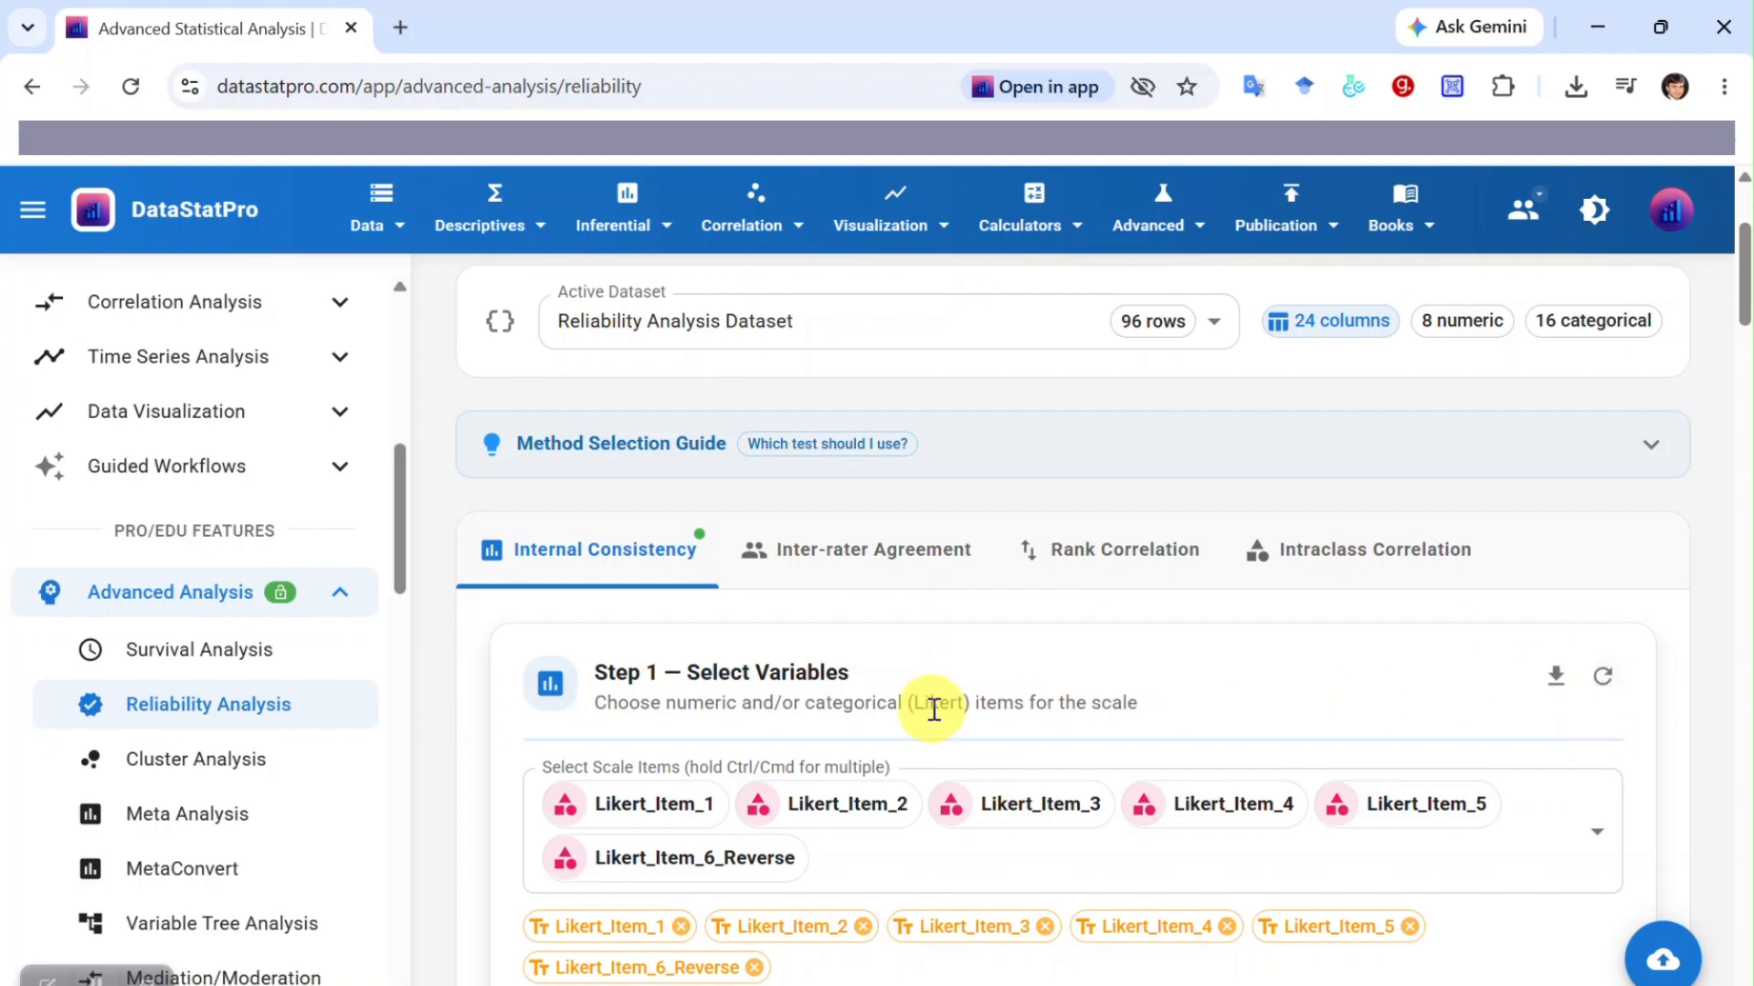
pyautogui.click(842, 567)
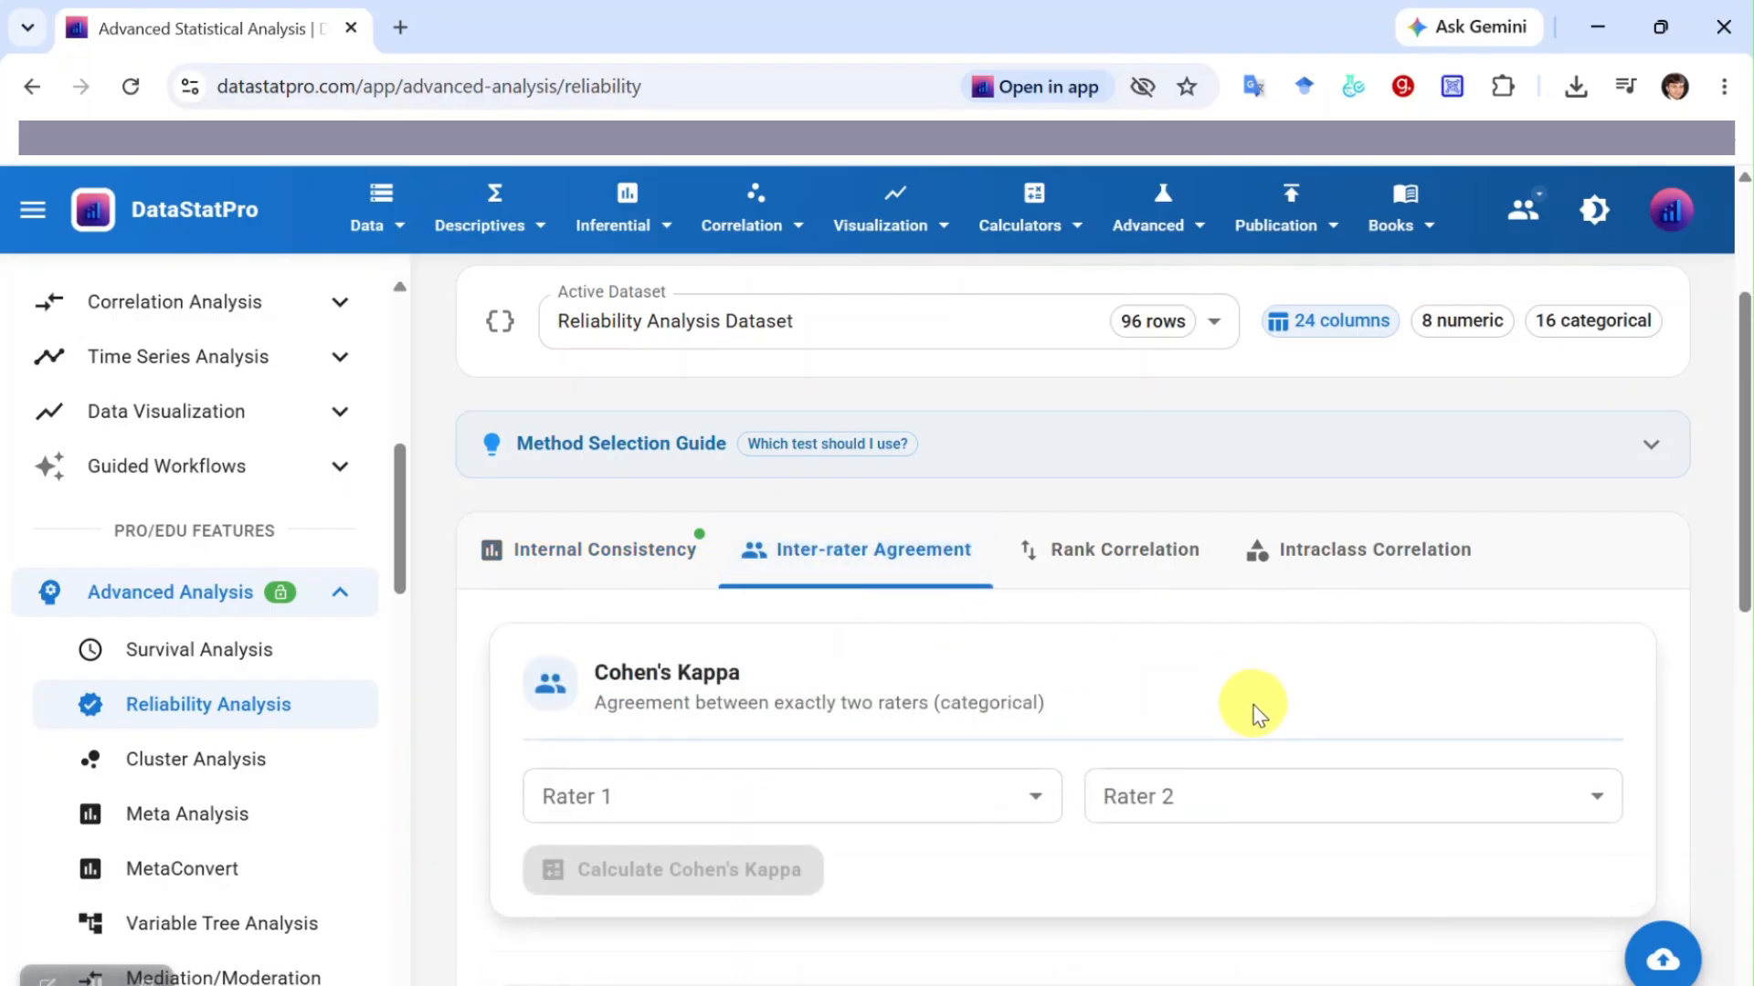
# Choose Risk_Rater_A as Rater 1 and Risk_Rater_B as Rater 2 for Cohen's Kappa
pyautogui.scroll(-3, 1253, 712)
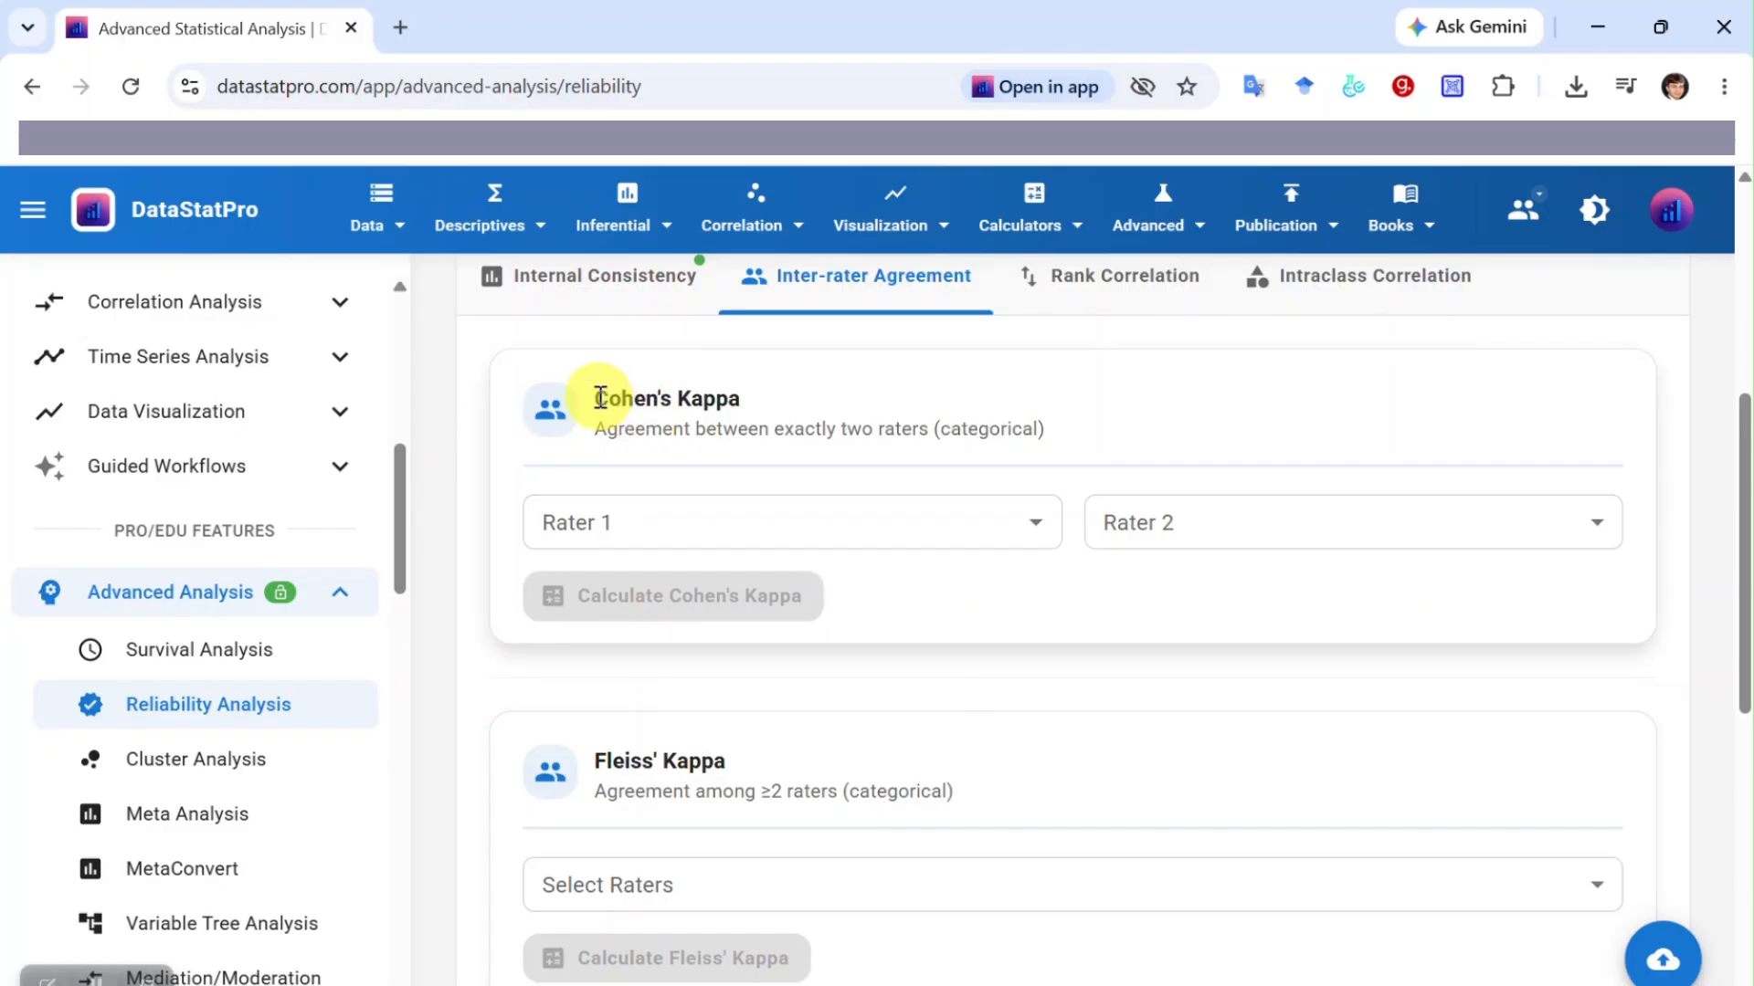
pyautogui.moveTo(598, 398); pyautogui.dragTo(758, 406)
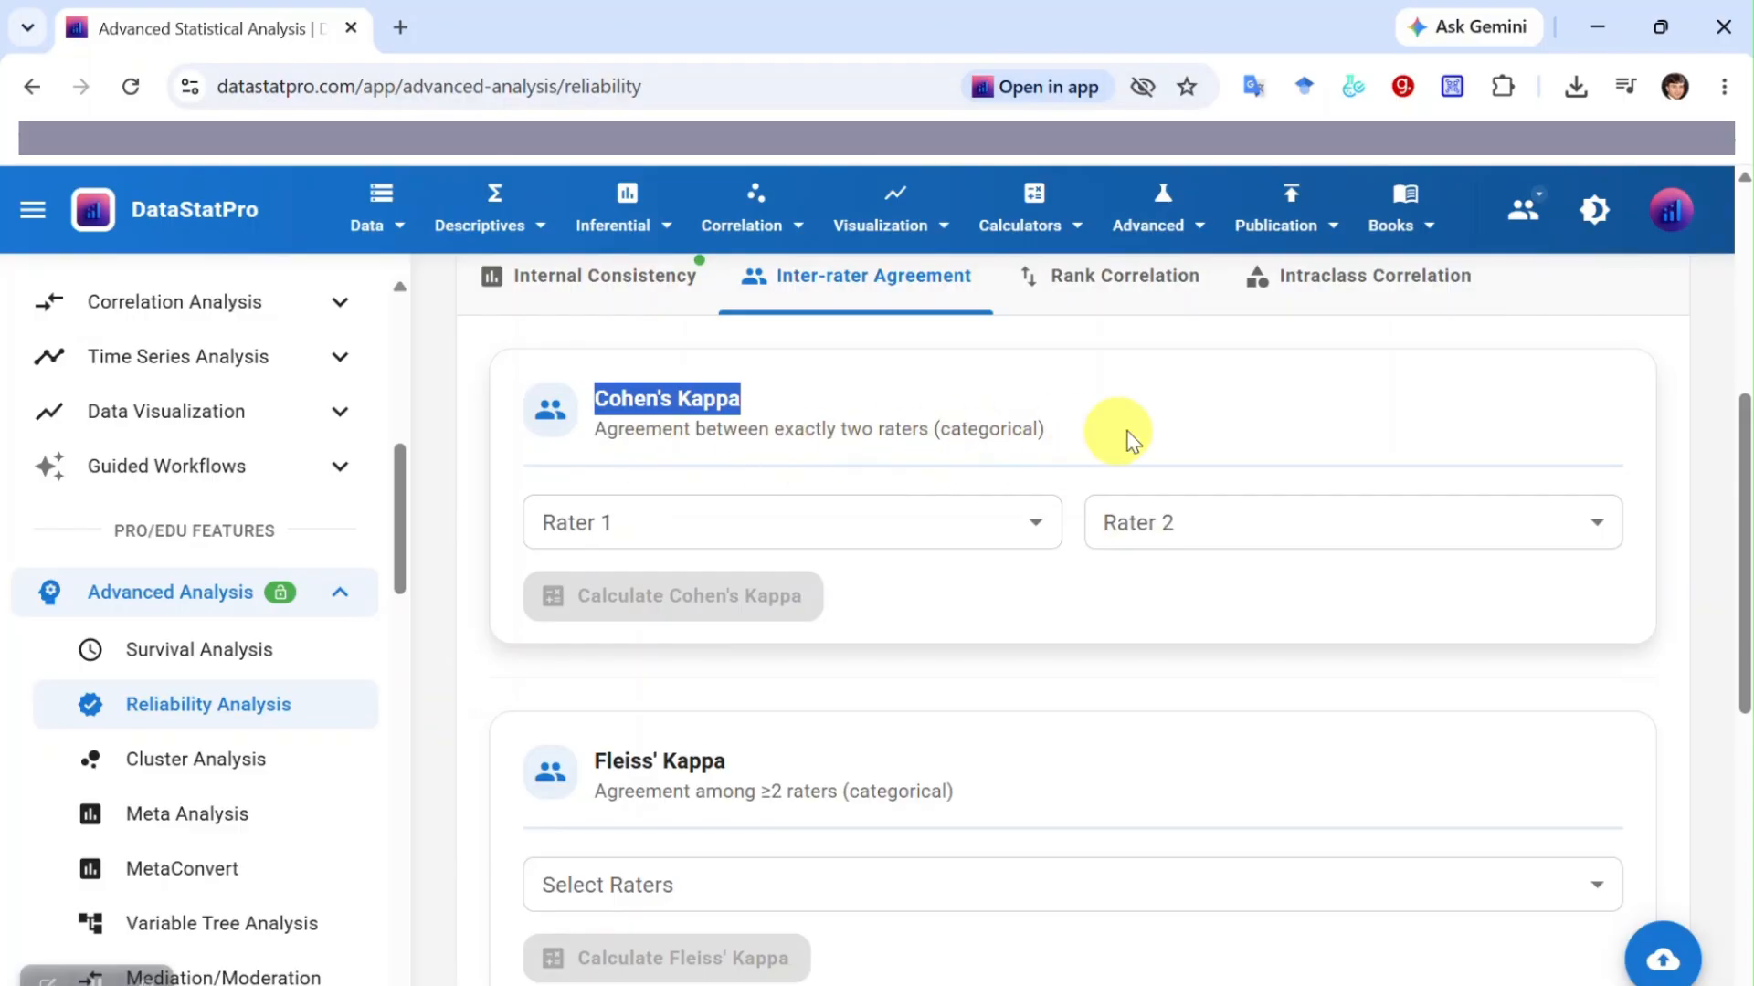
pyautogui.scroll(2, 1054, 452)
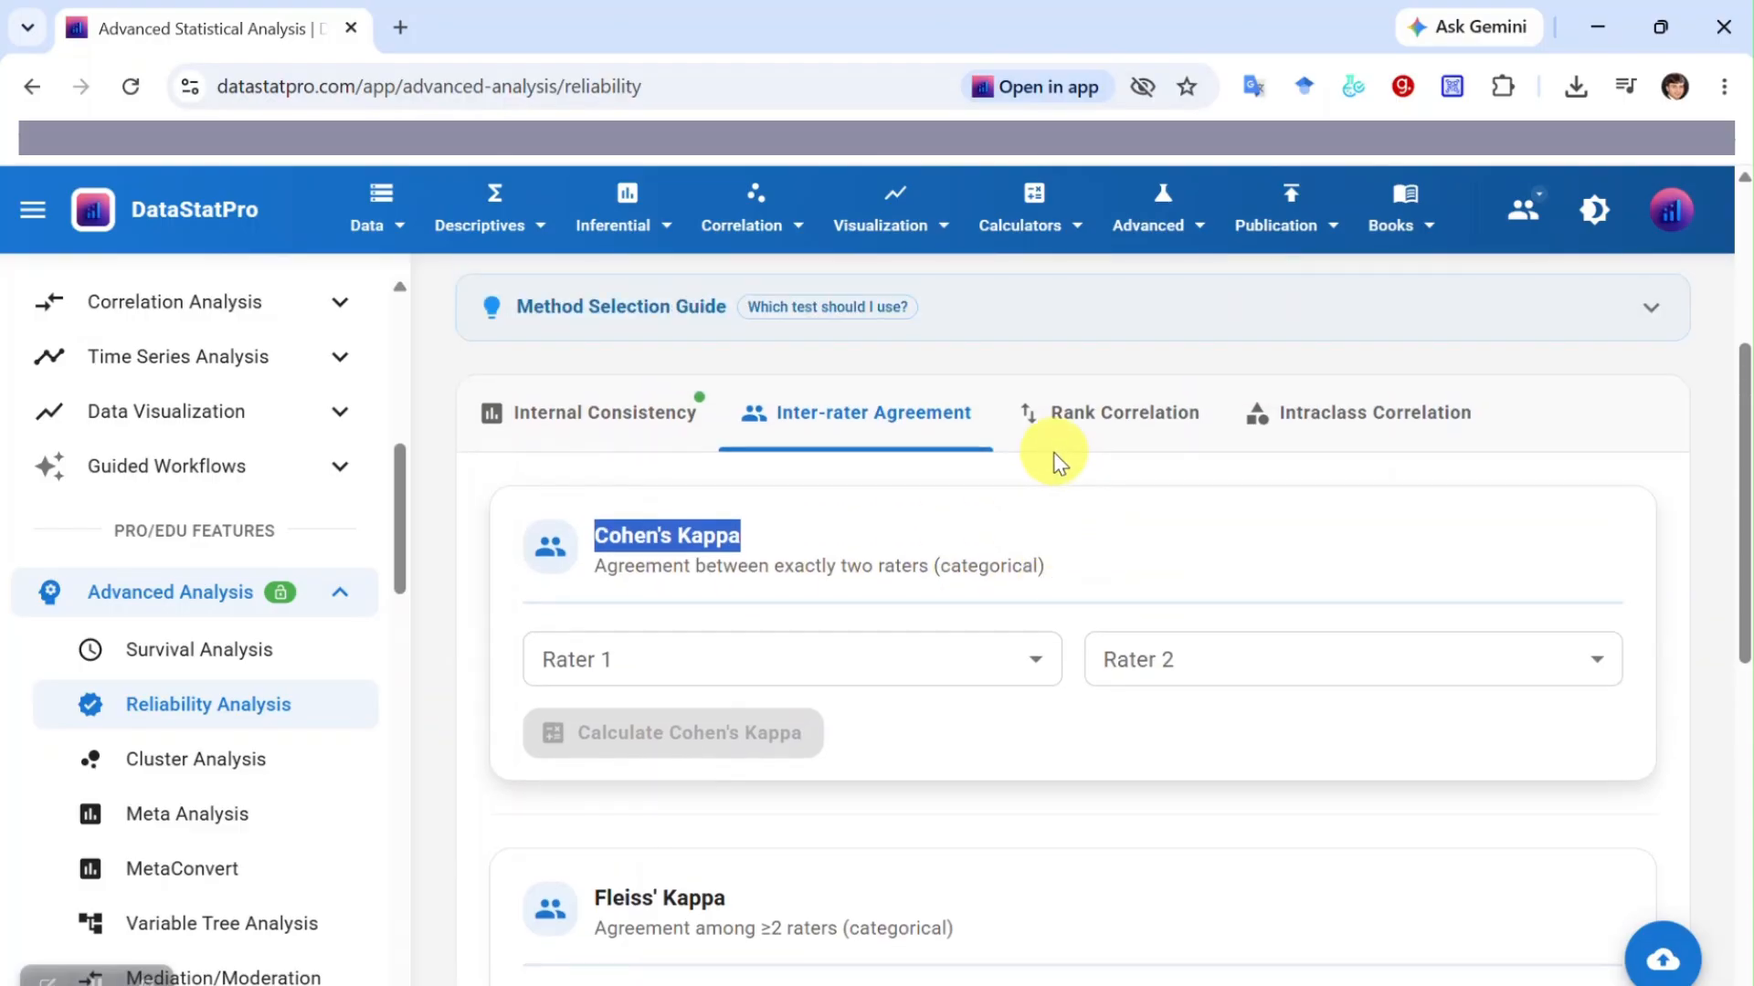
pyautogui.click(1025, 673)
pyautogui.moveTo(1047, 535); pyautogui.dragTo(1063, 707)
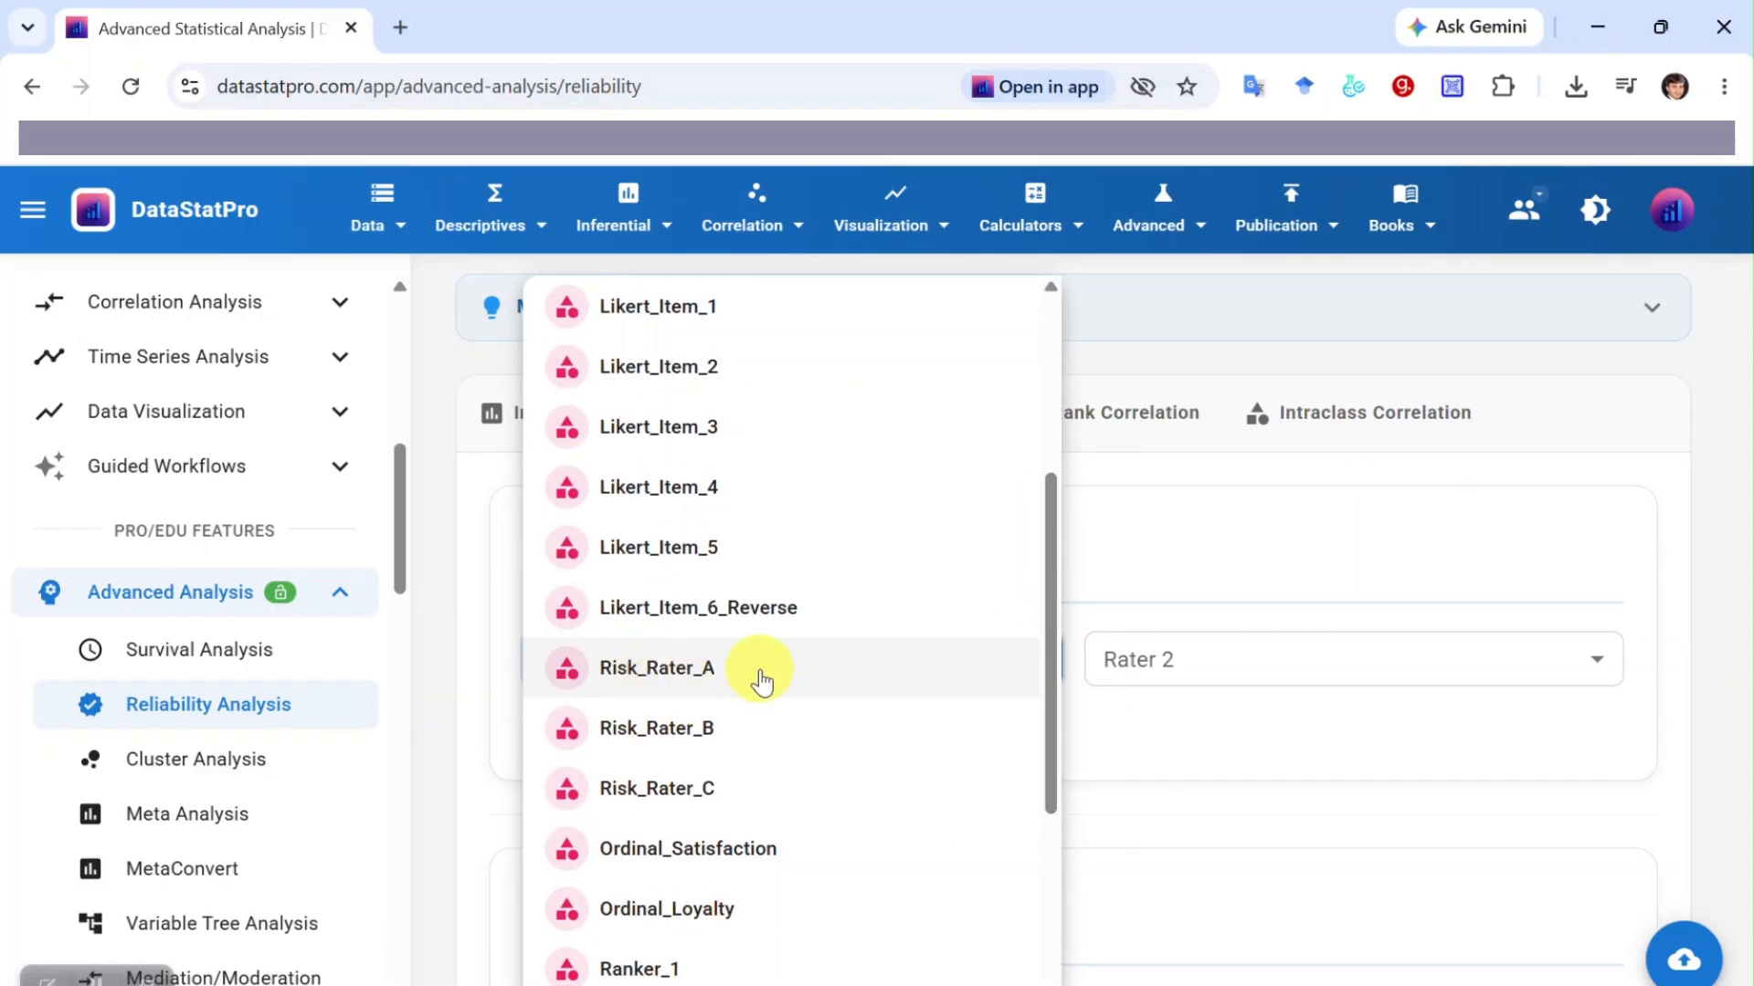
pyautogui.click(685, 672)
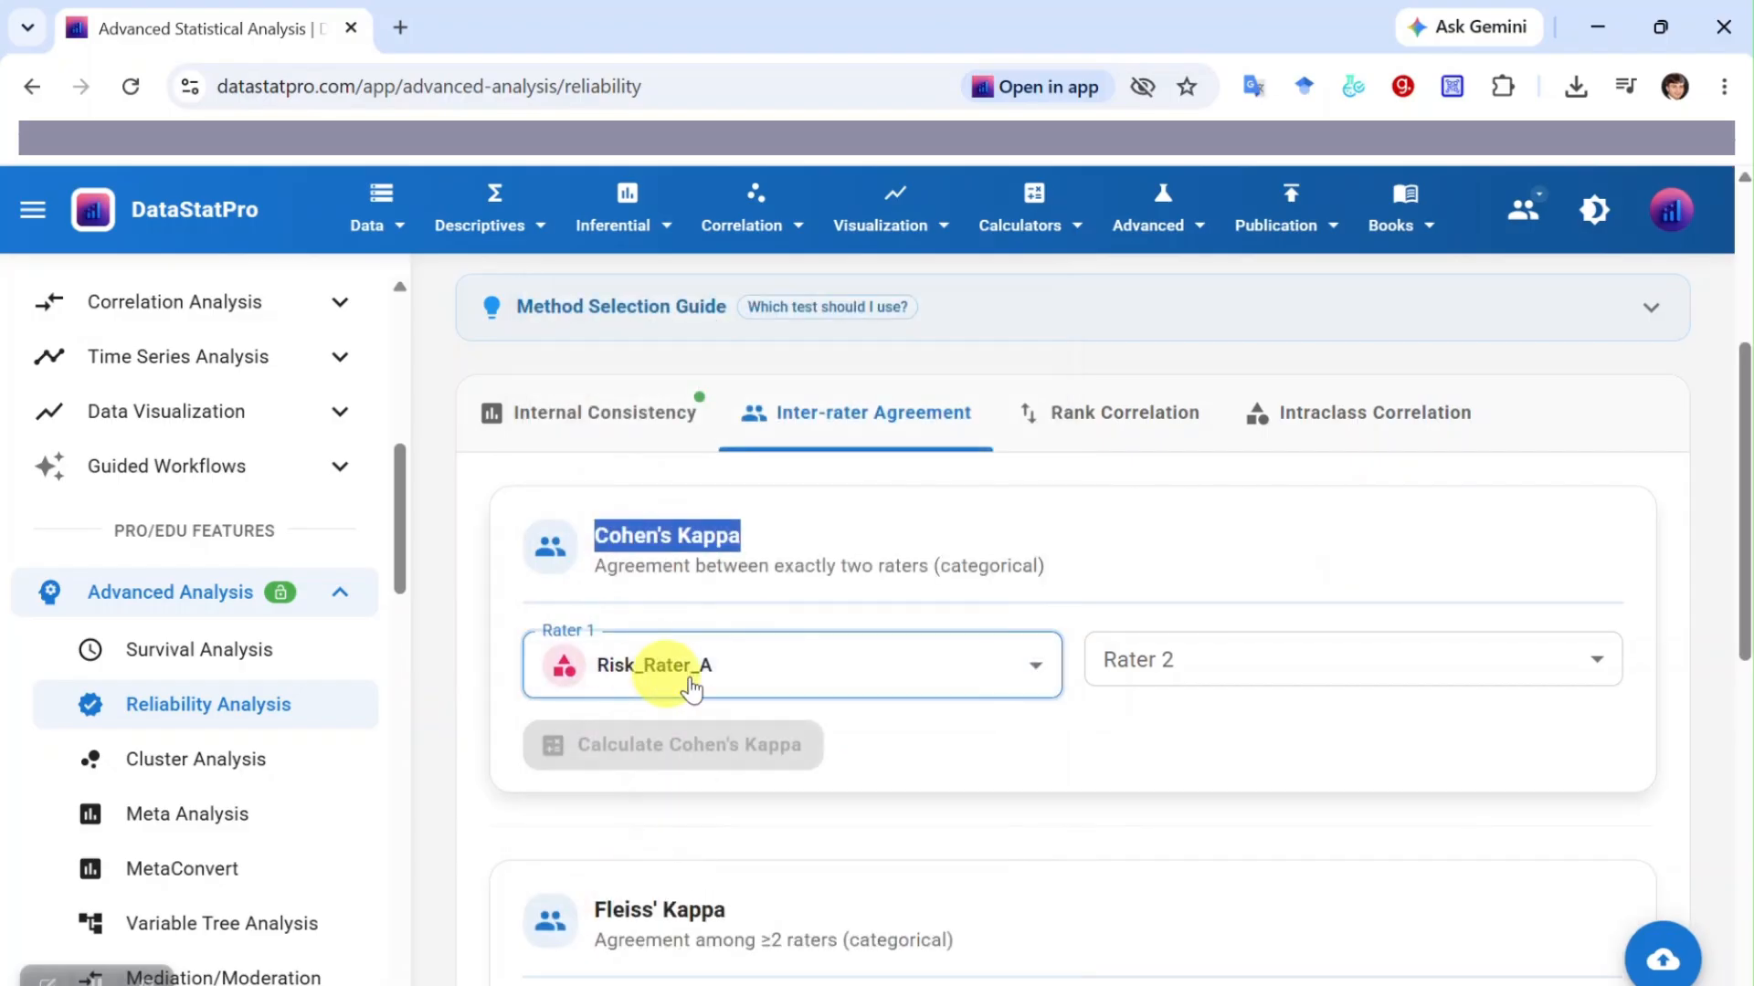
pyautogui.click(1580, 667)
pyautogui.scroll(-2, 1402, 740)
pyautogui.click(1302, 959)
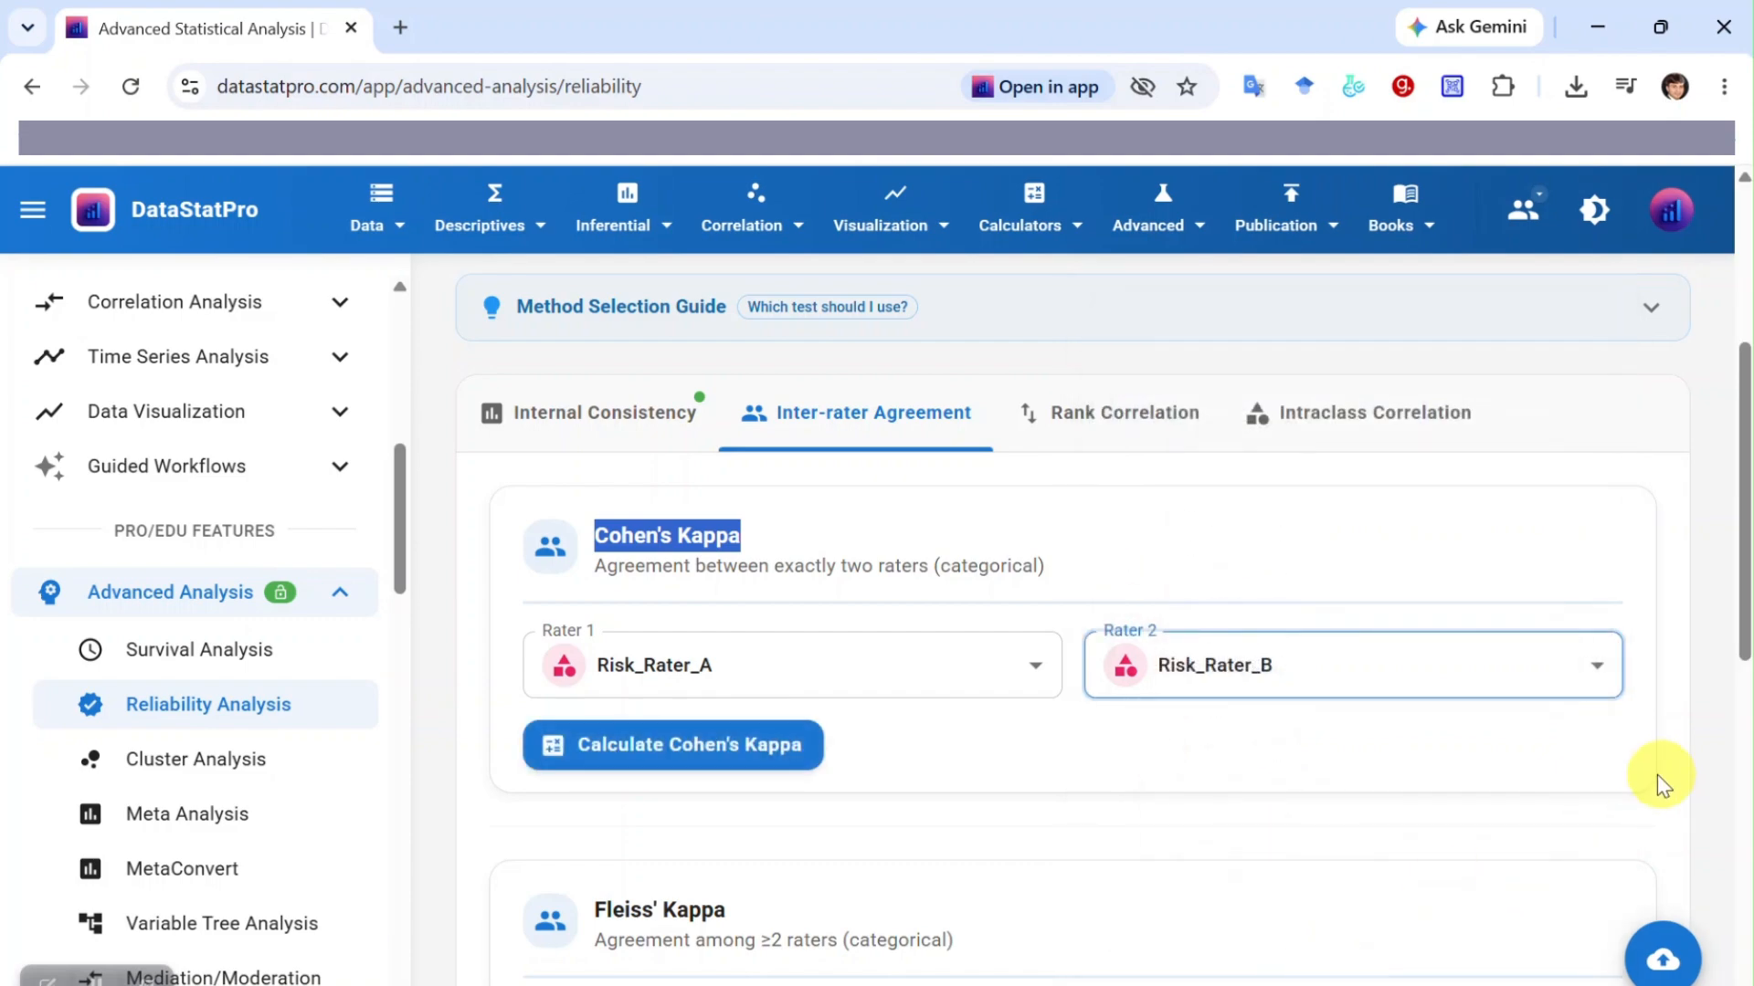
# Calculate Cohen's Kappa for the two chosen raters and review the result table and APA text
pyautogui.scroll(-1, 1644, 773)
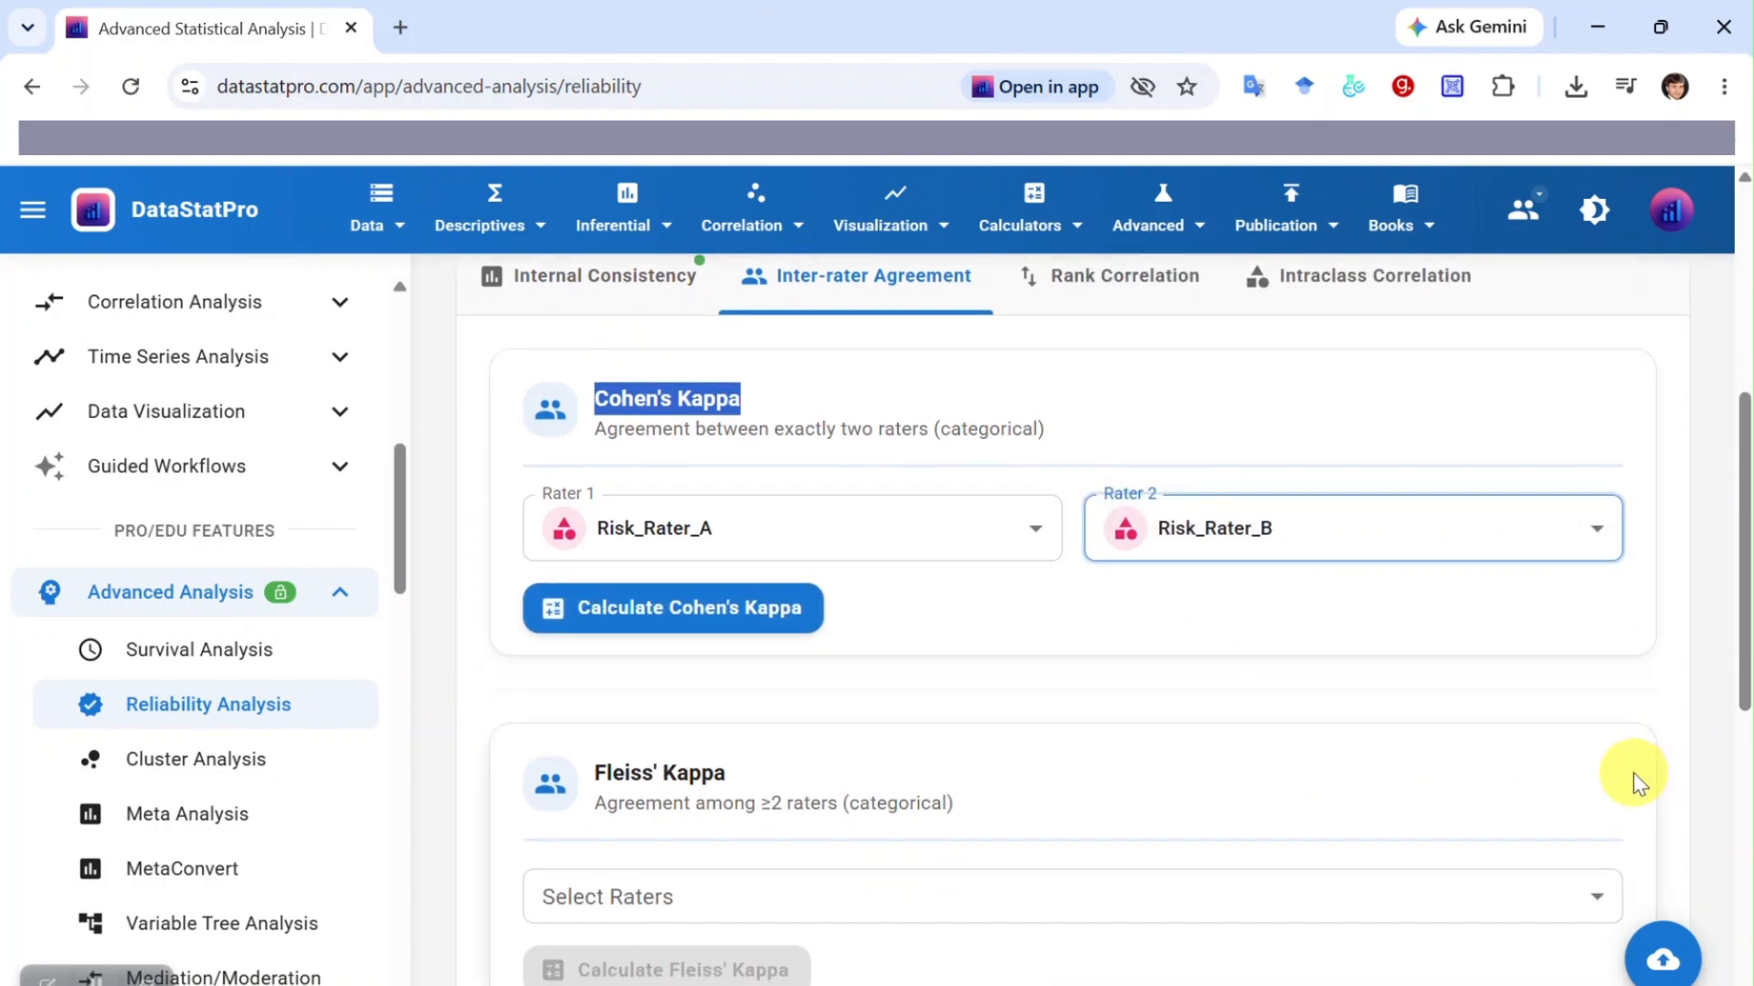
pyautogui.click(661, 612)
pyautogui.scroll(-3, 1050, 714)
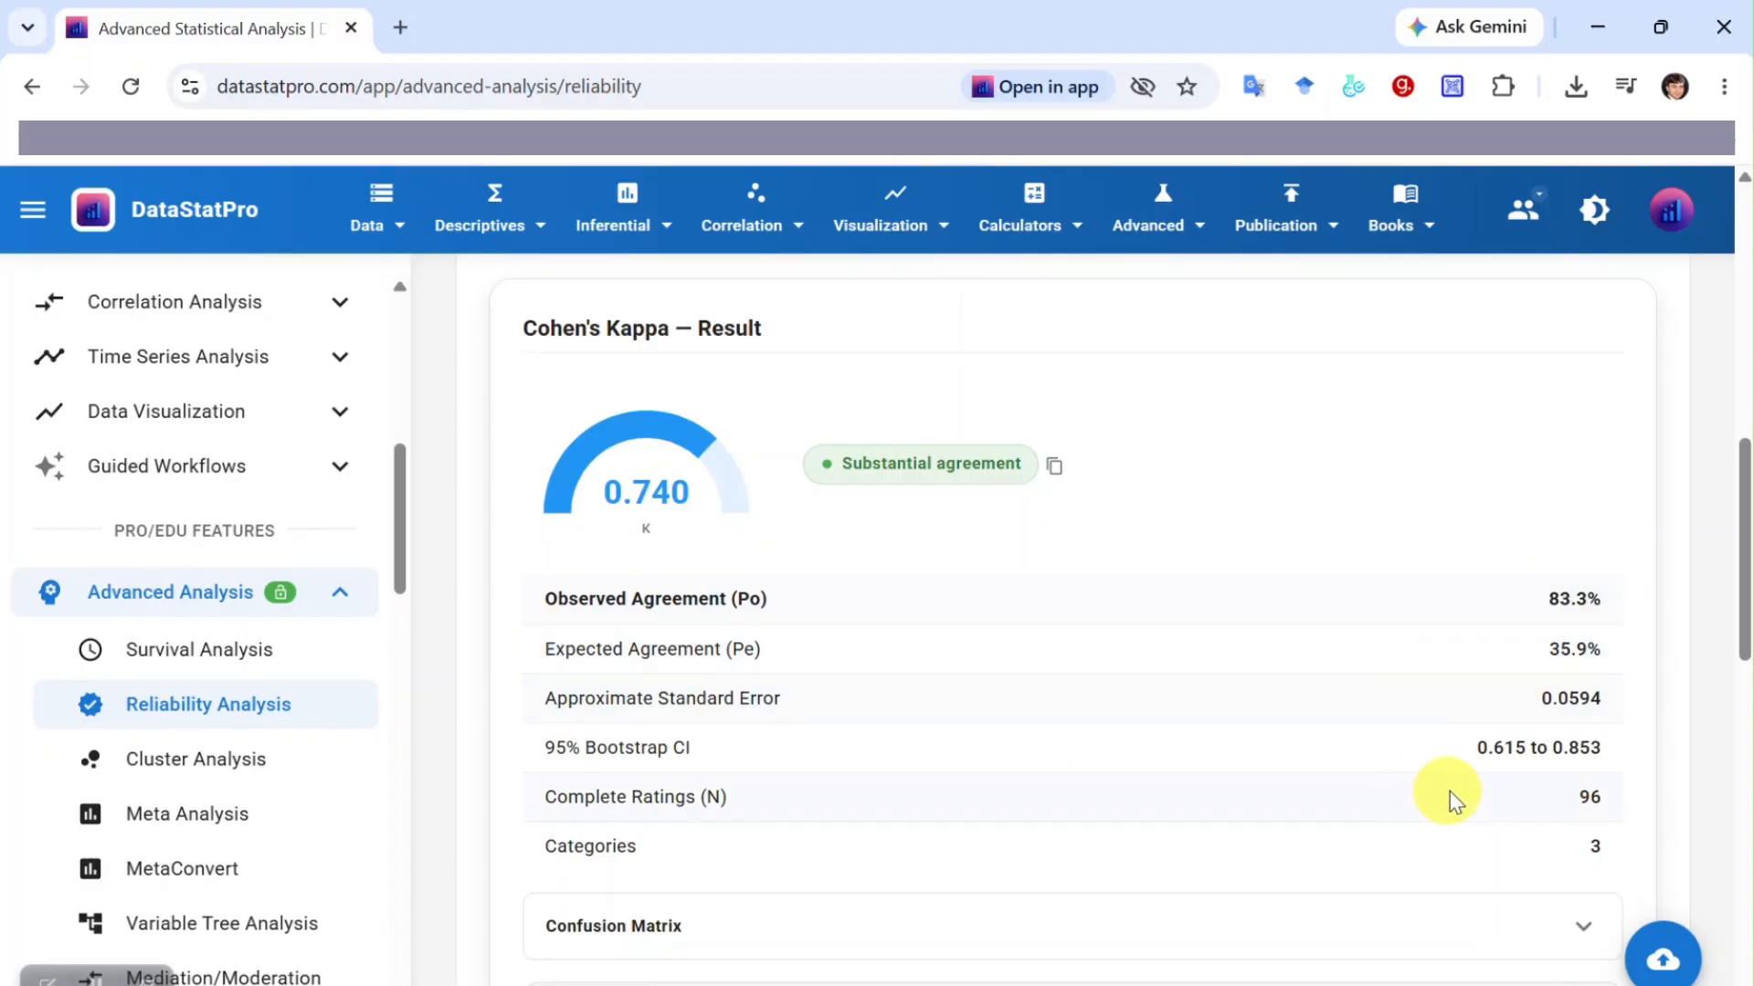
pyautogui.scroll(-2, 1029, 769)
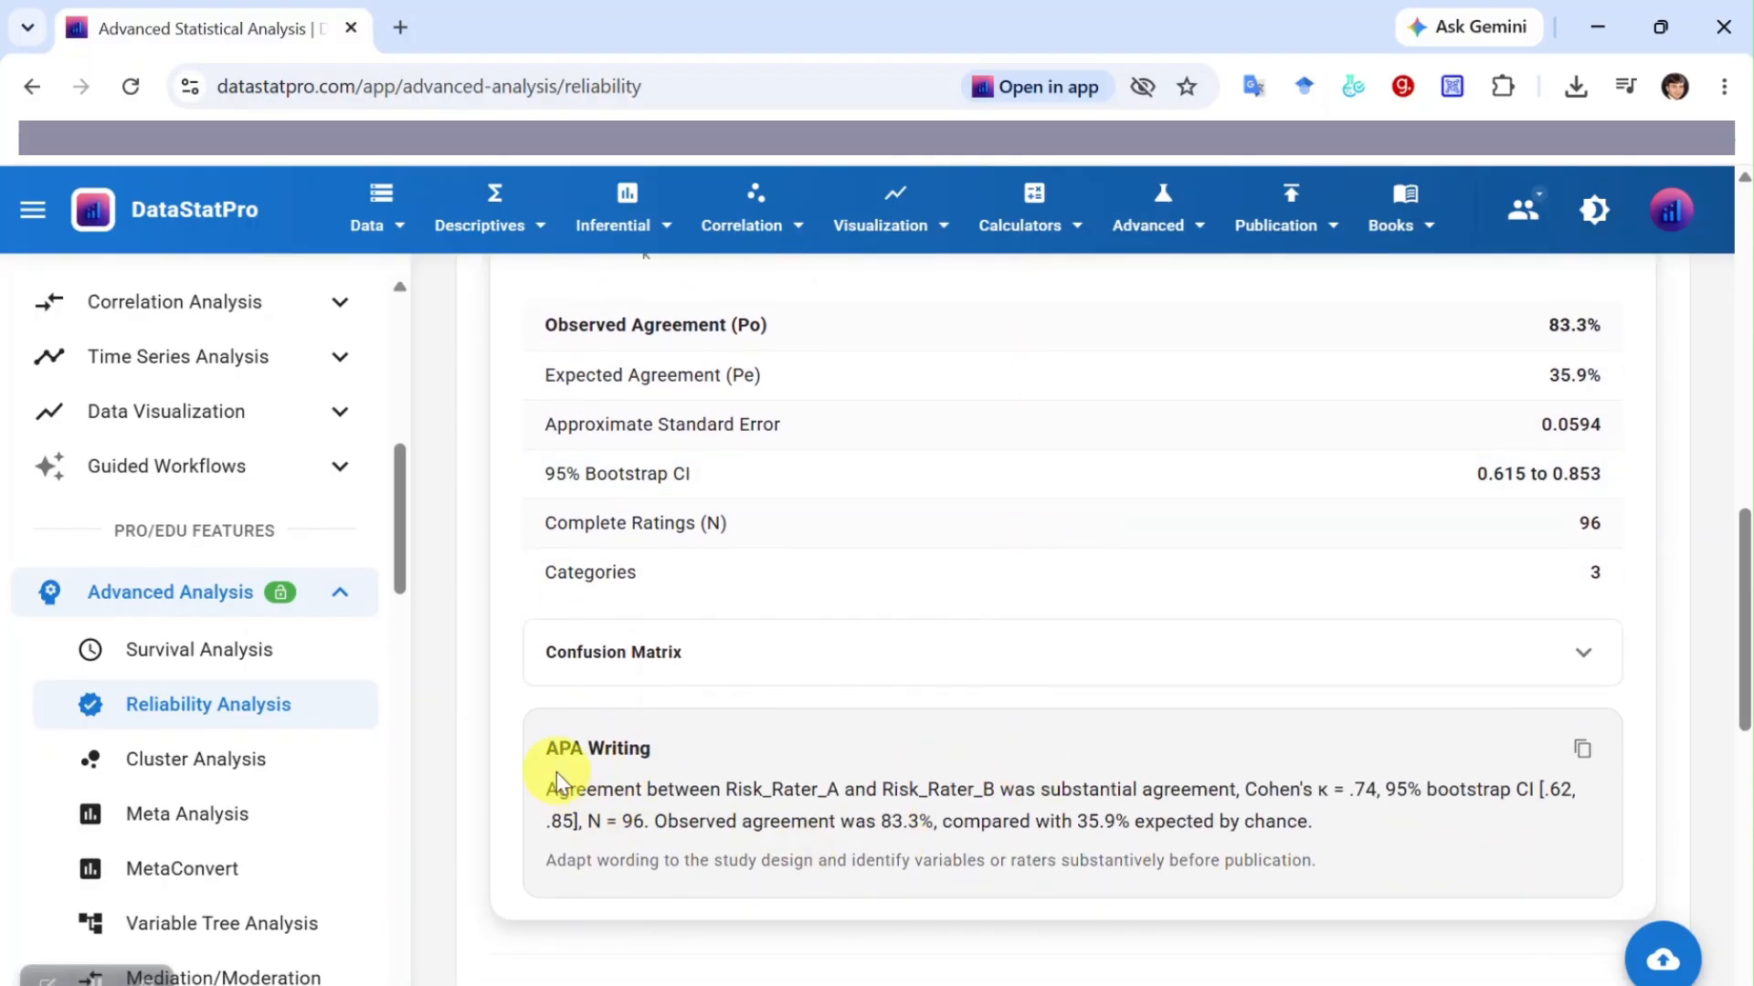
pyautogui.scroll(-1, 619, 771)
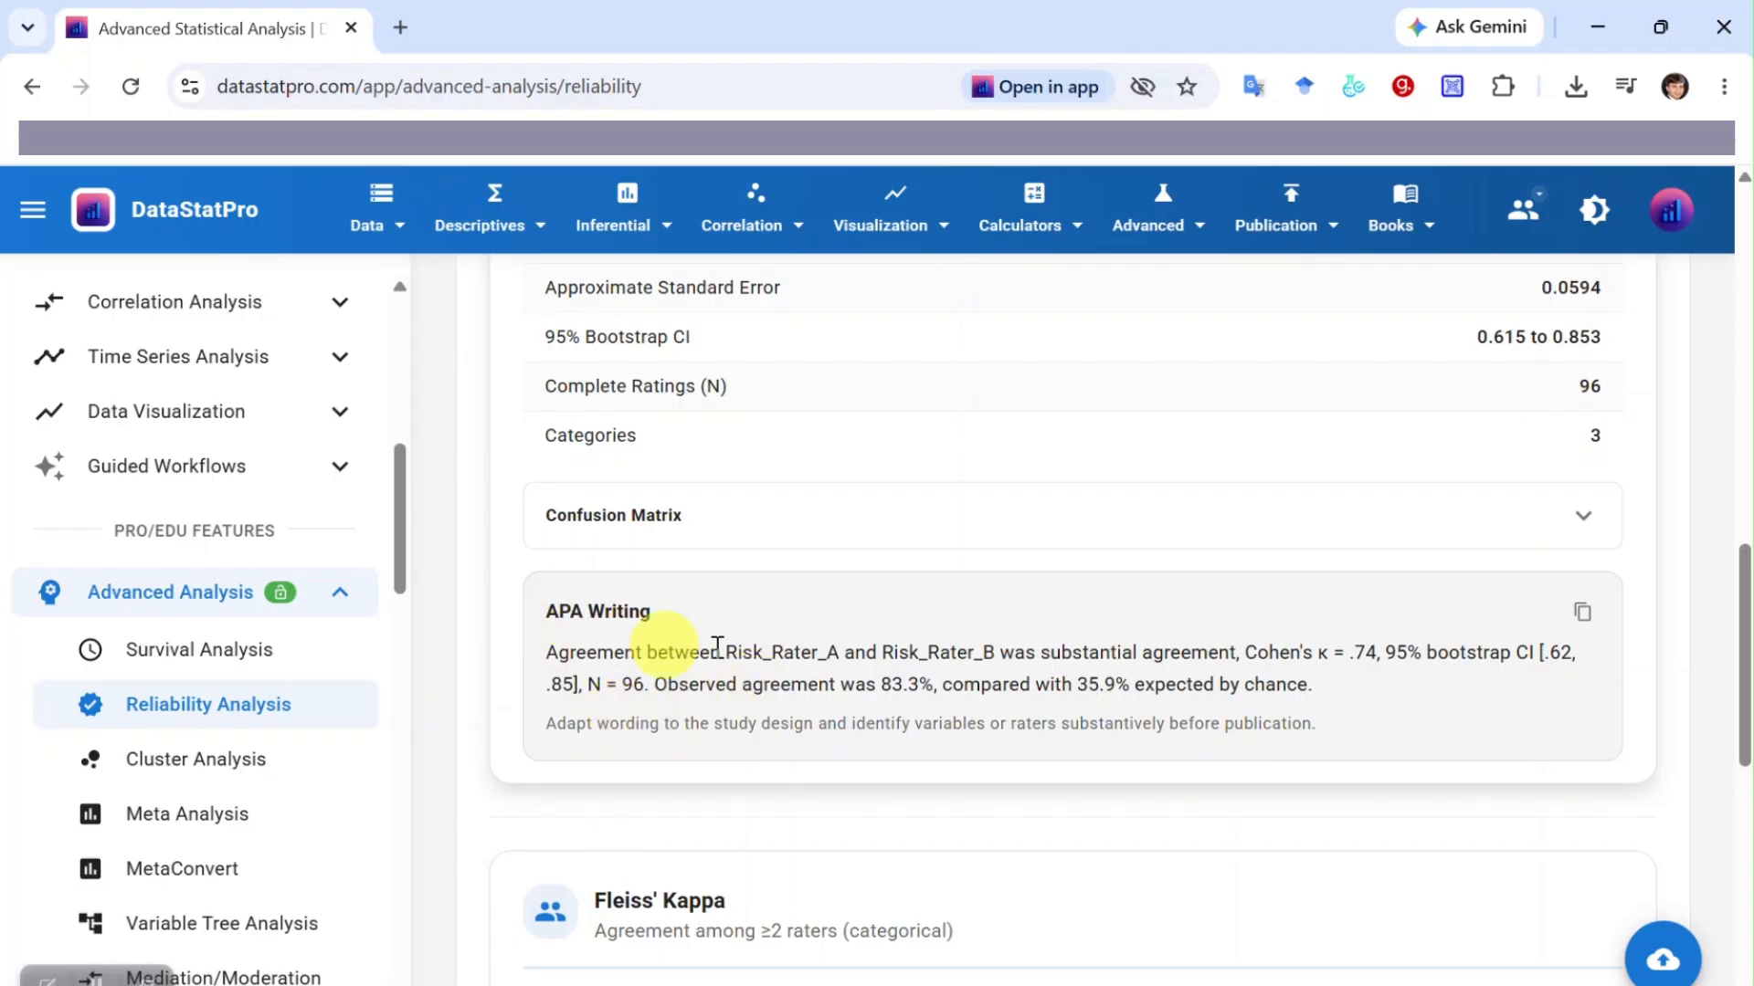
# Select Risk_Rater_A, Risk_Rater_B and Risk_Rater_C as the raters for Fleiss' Kappa
pyautogui.scroll(-3, 1471, 697)
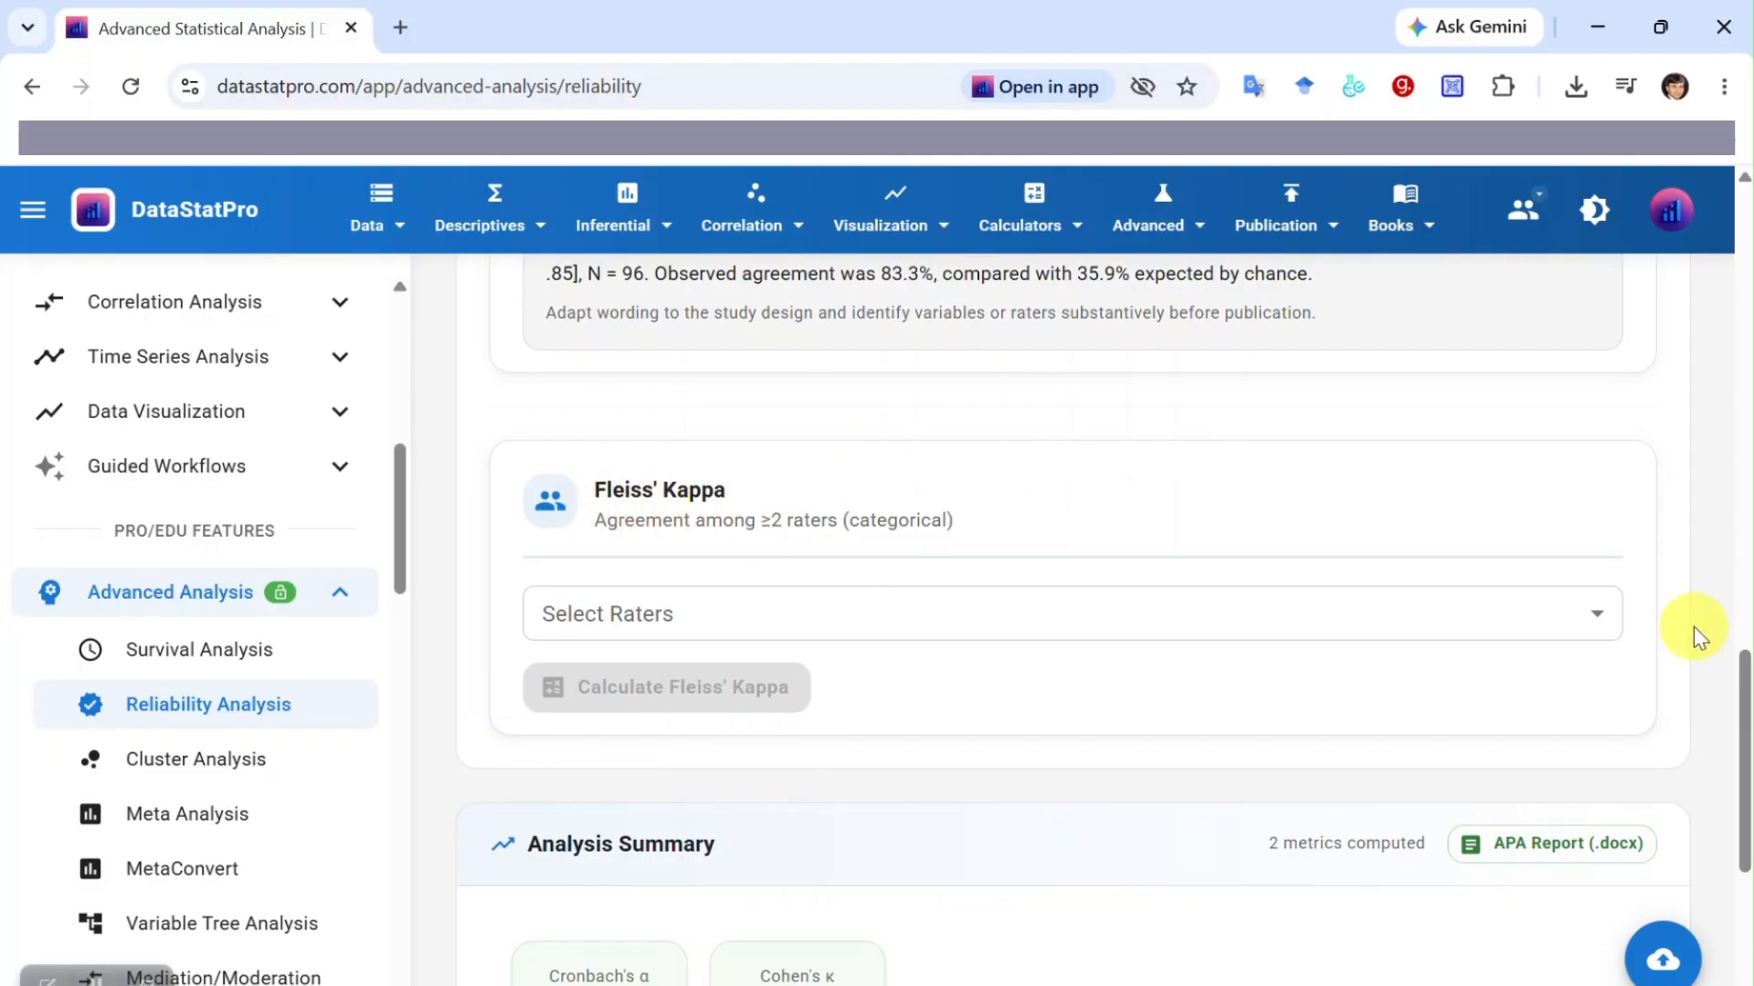
pyautogui.scroll(-1, 1621, 635)
pyautogui.click(1595, 484)
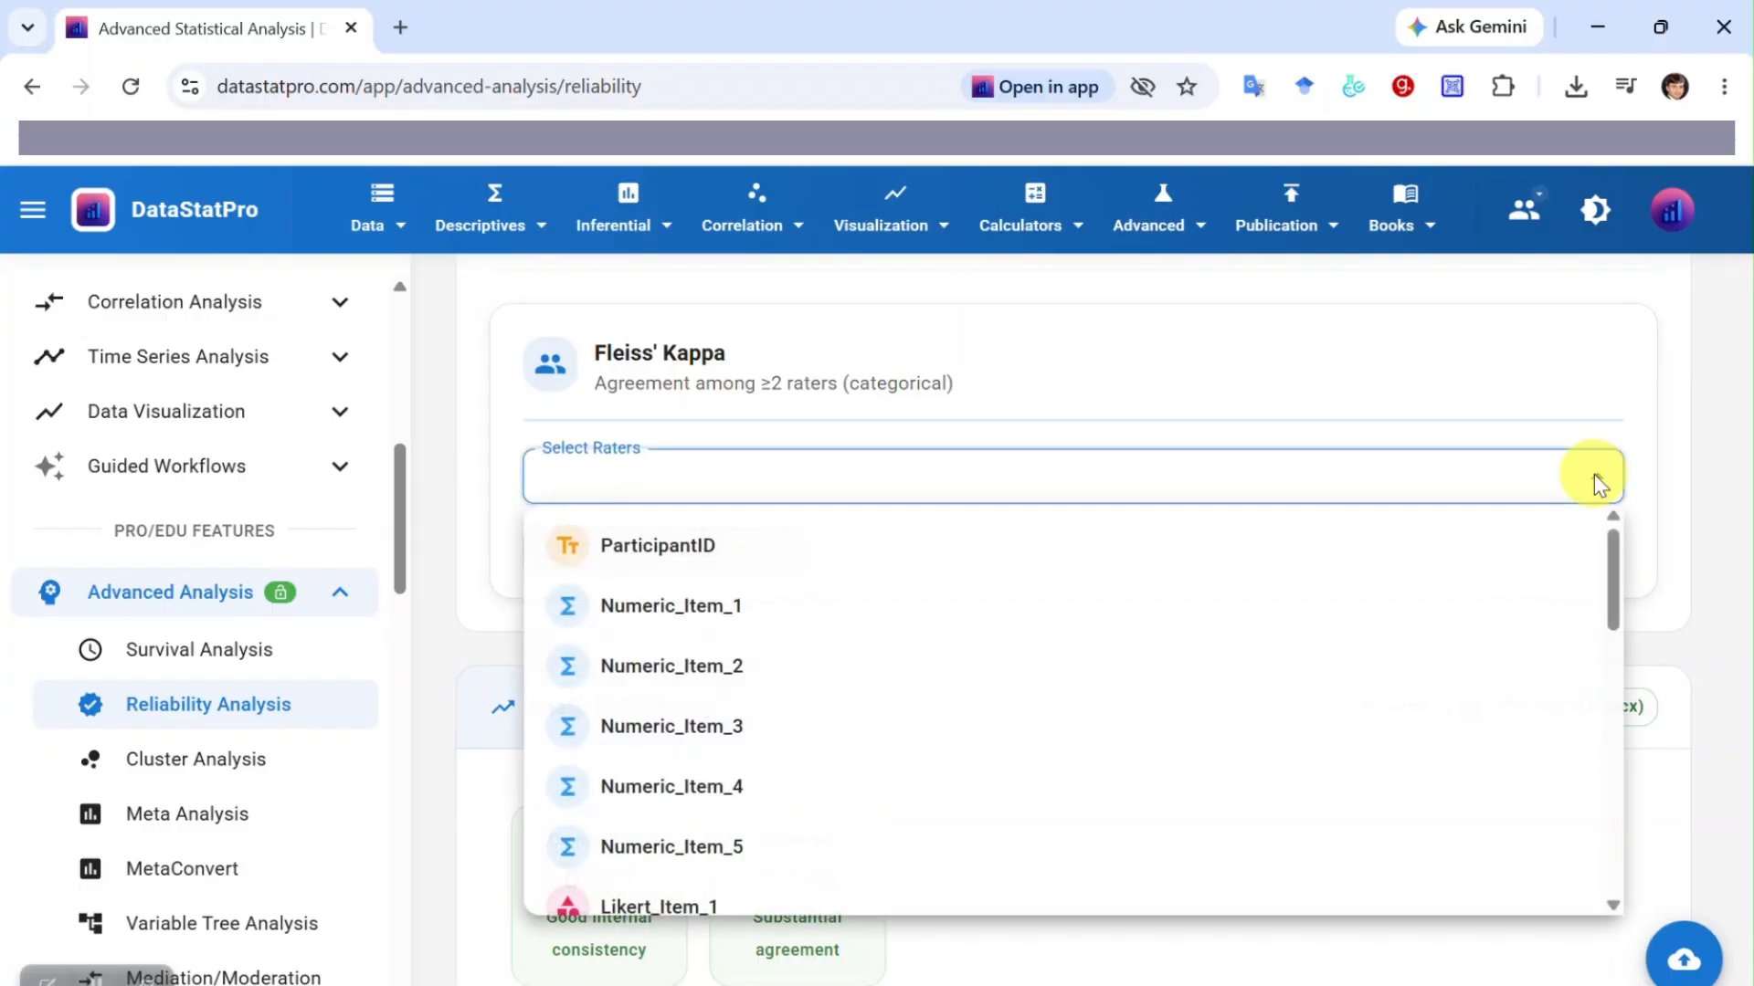
pyautogui.scroll(-5, 1002, 771)
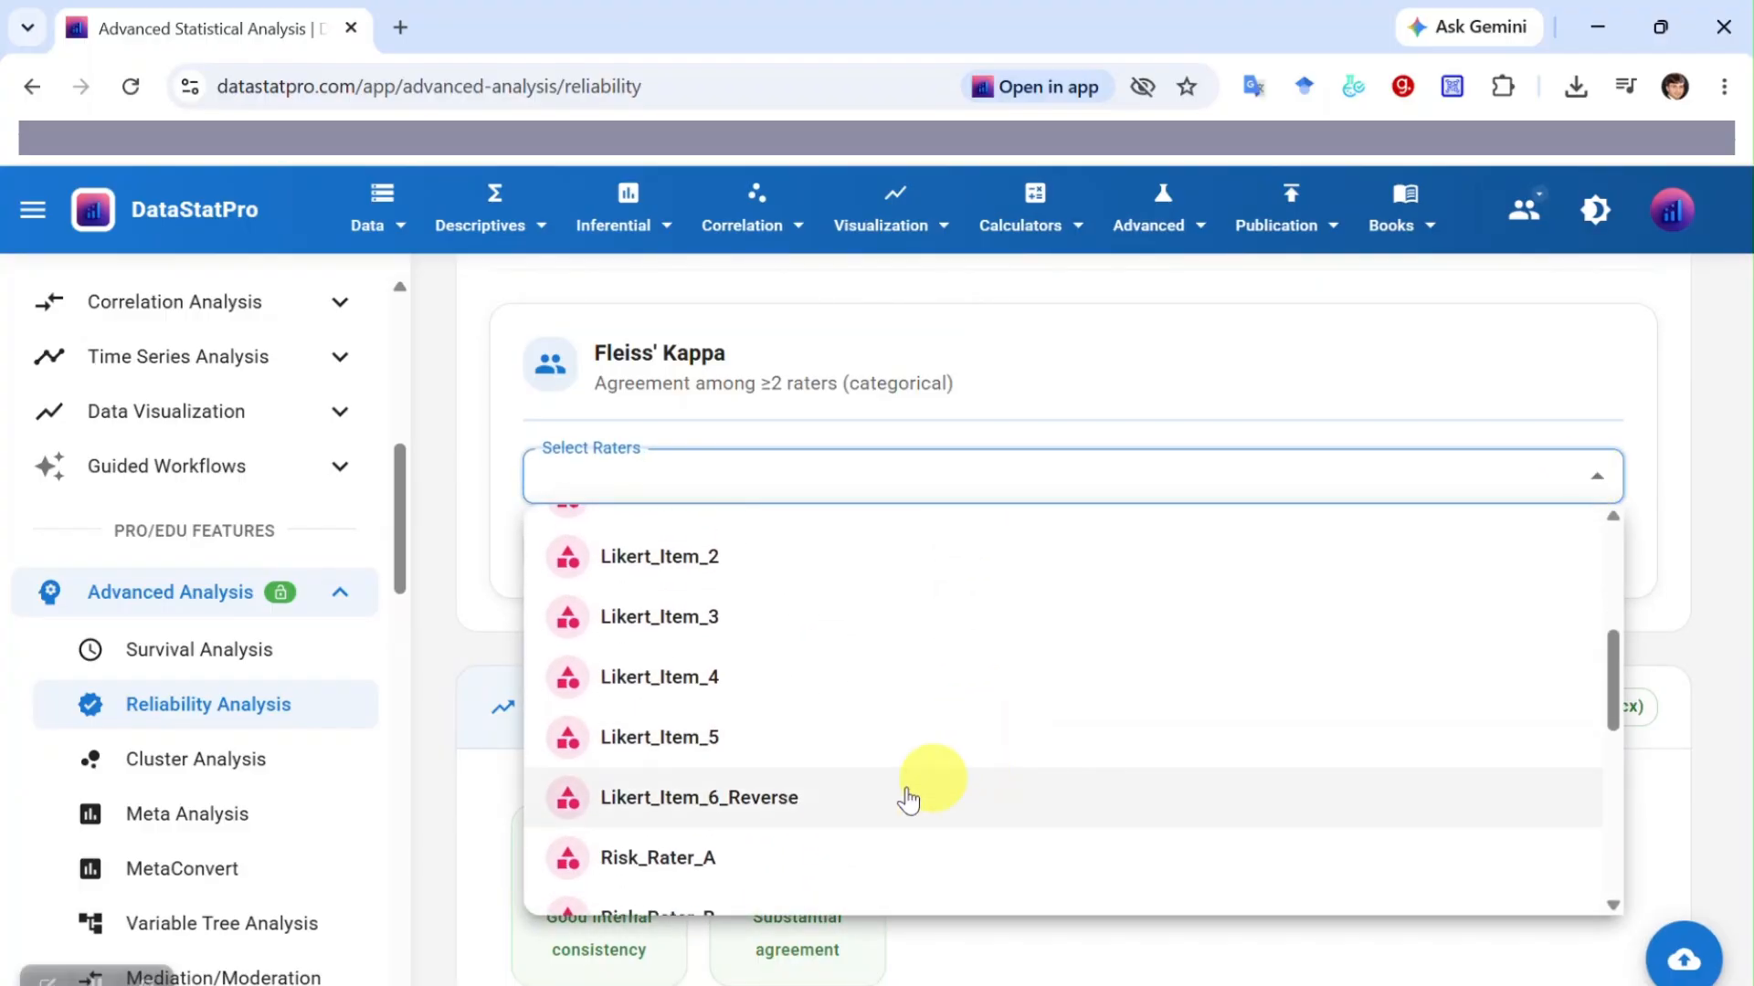
pyautogui.click(745, 854)
pyautogui.scroll(-3, 822, 813)
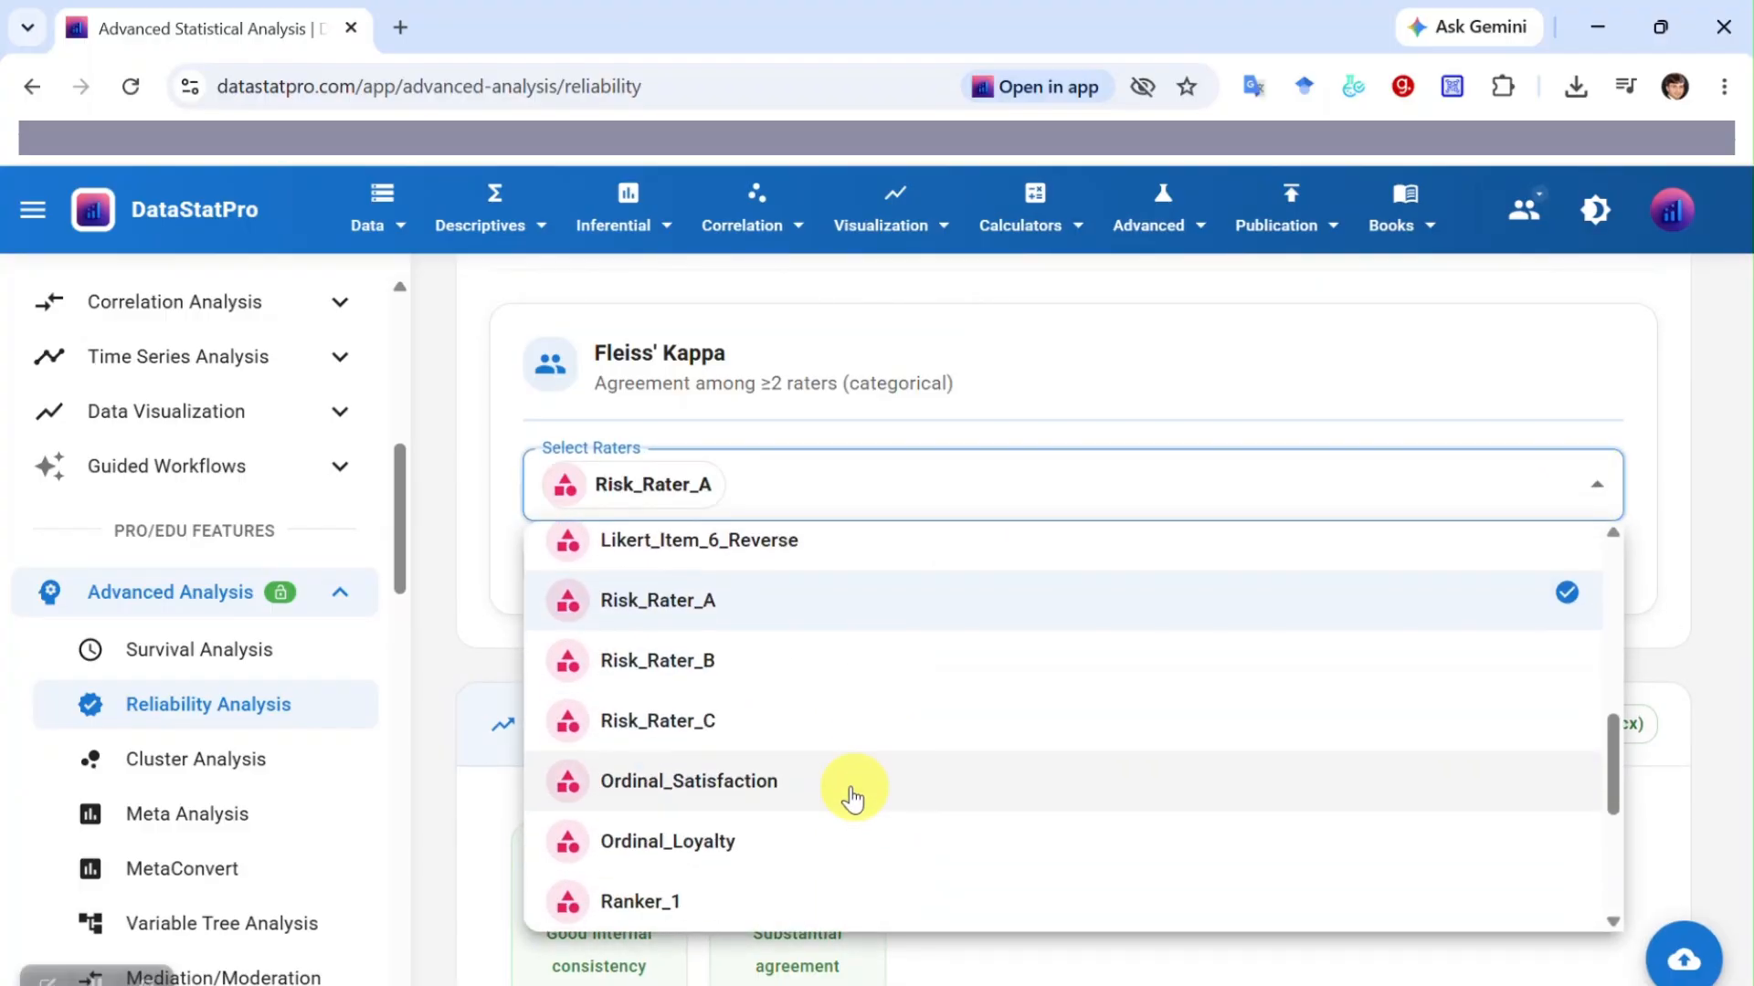
pyautogui.click(776, 650)
pyautogui.click(752, 722)
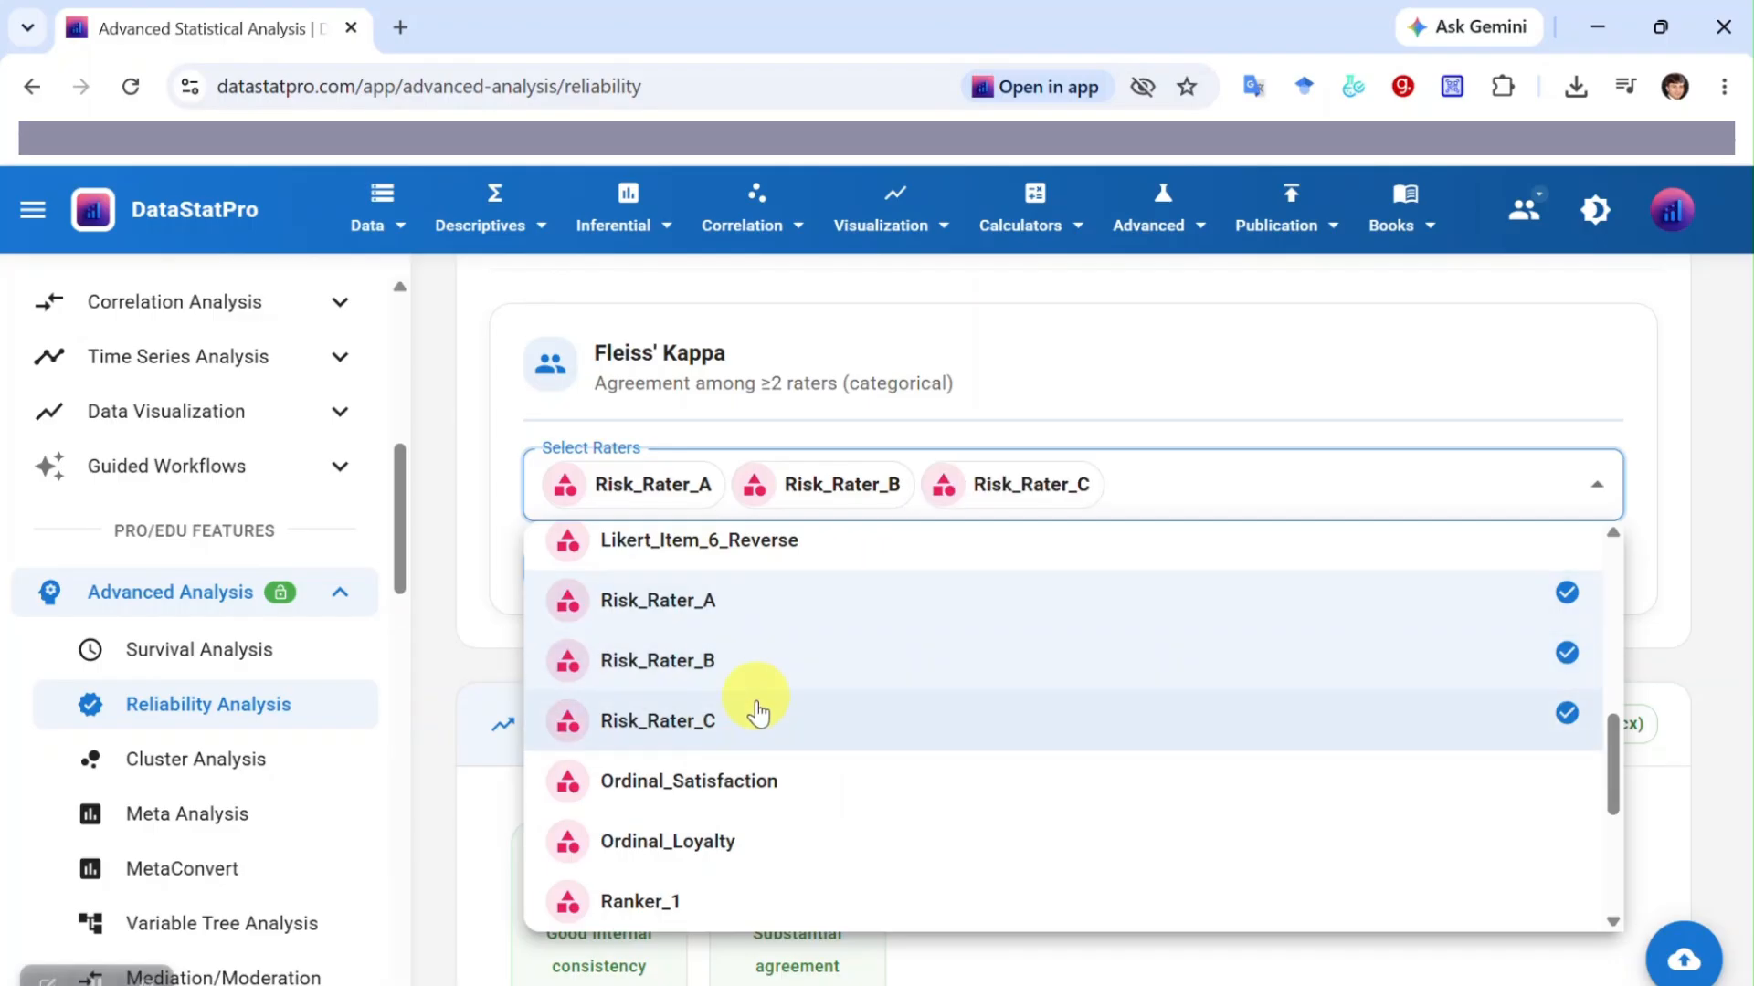
pyautogui.click(1733, 708)
# Calculate Fleiss' Kappa for the three raters and review its result, APA text and the Analysis Summary
pyautogui.scroll(-2, 1004, 548)
pyautogui.click(664, 440)
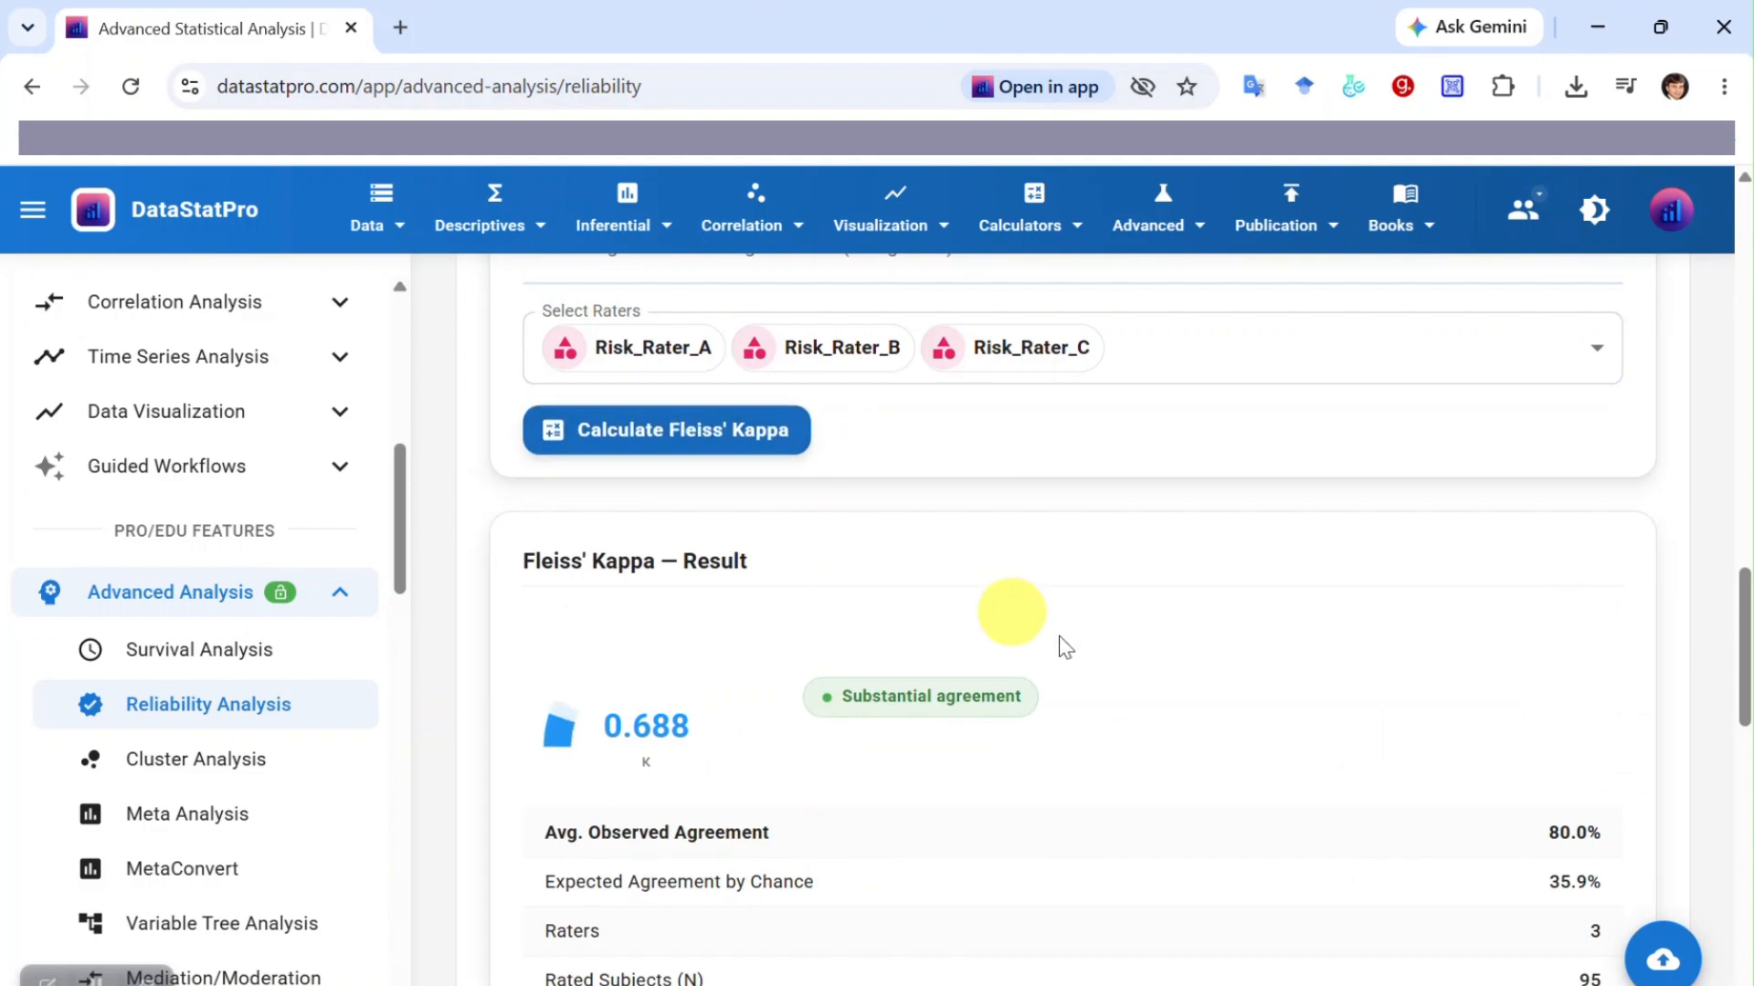
pyautogui.scroll(-3, 1127, 665)
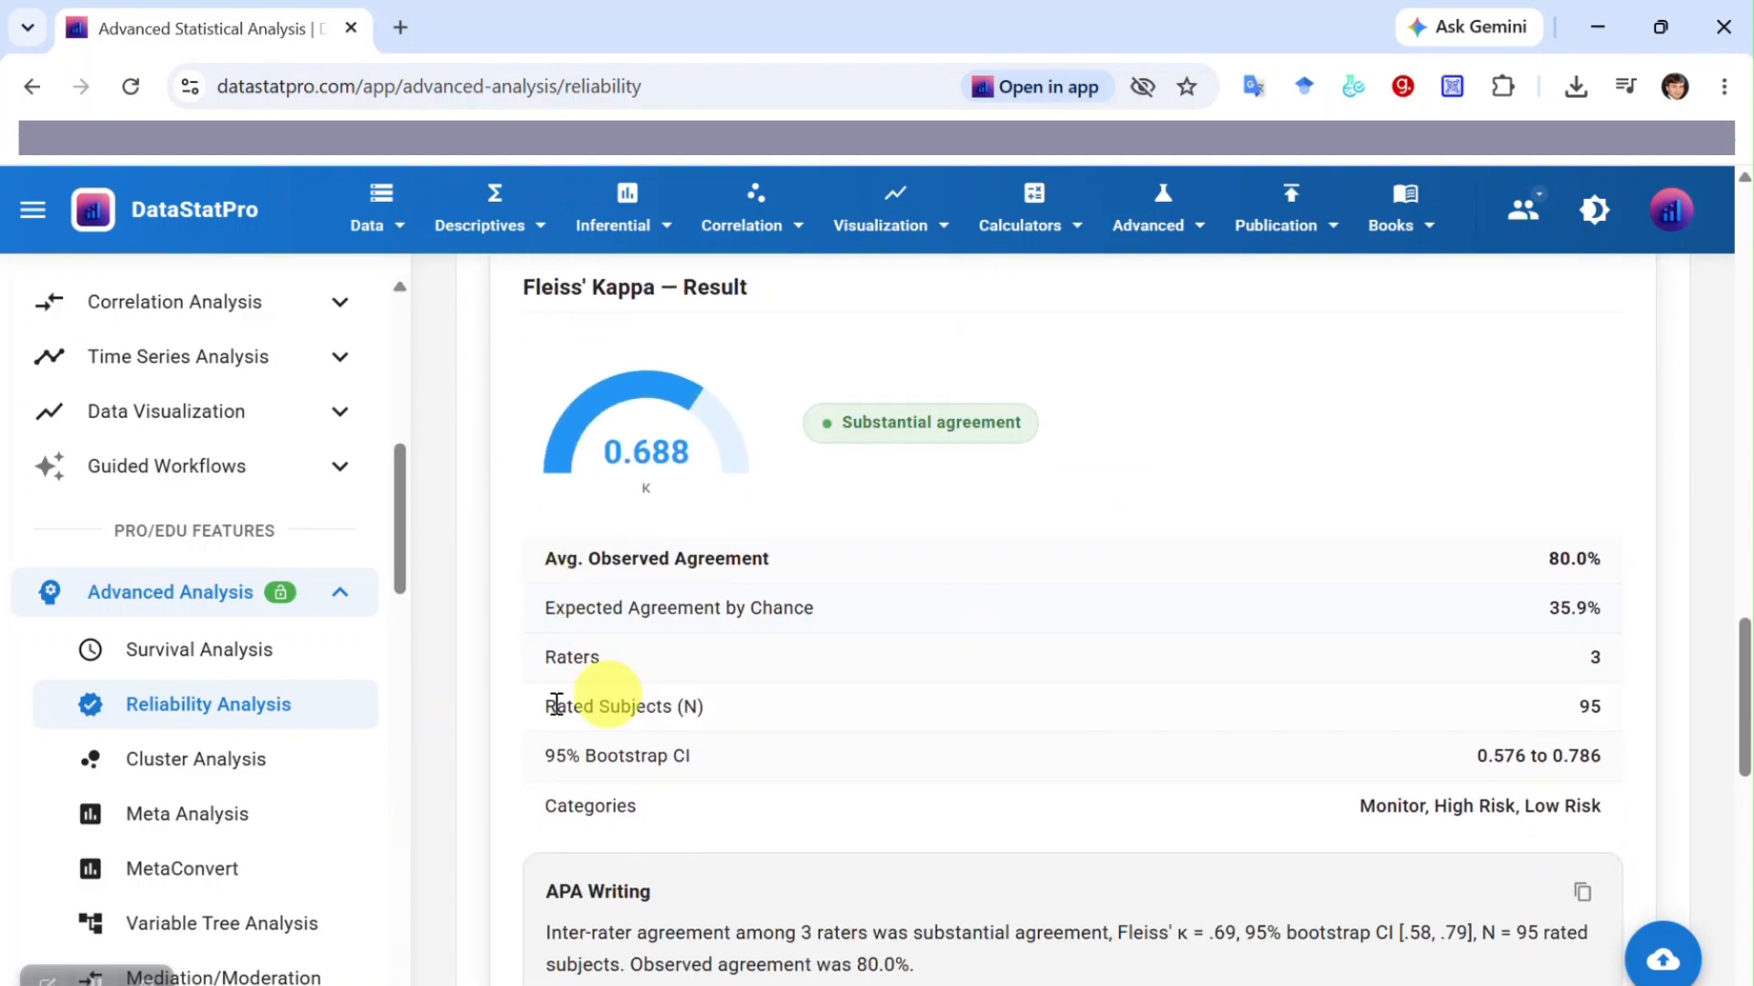
pyautogui.scroll(-3, 825, 780)
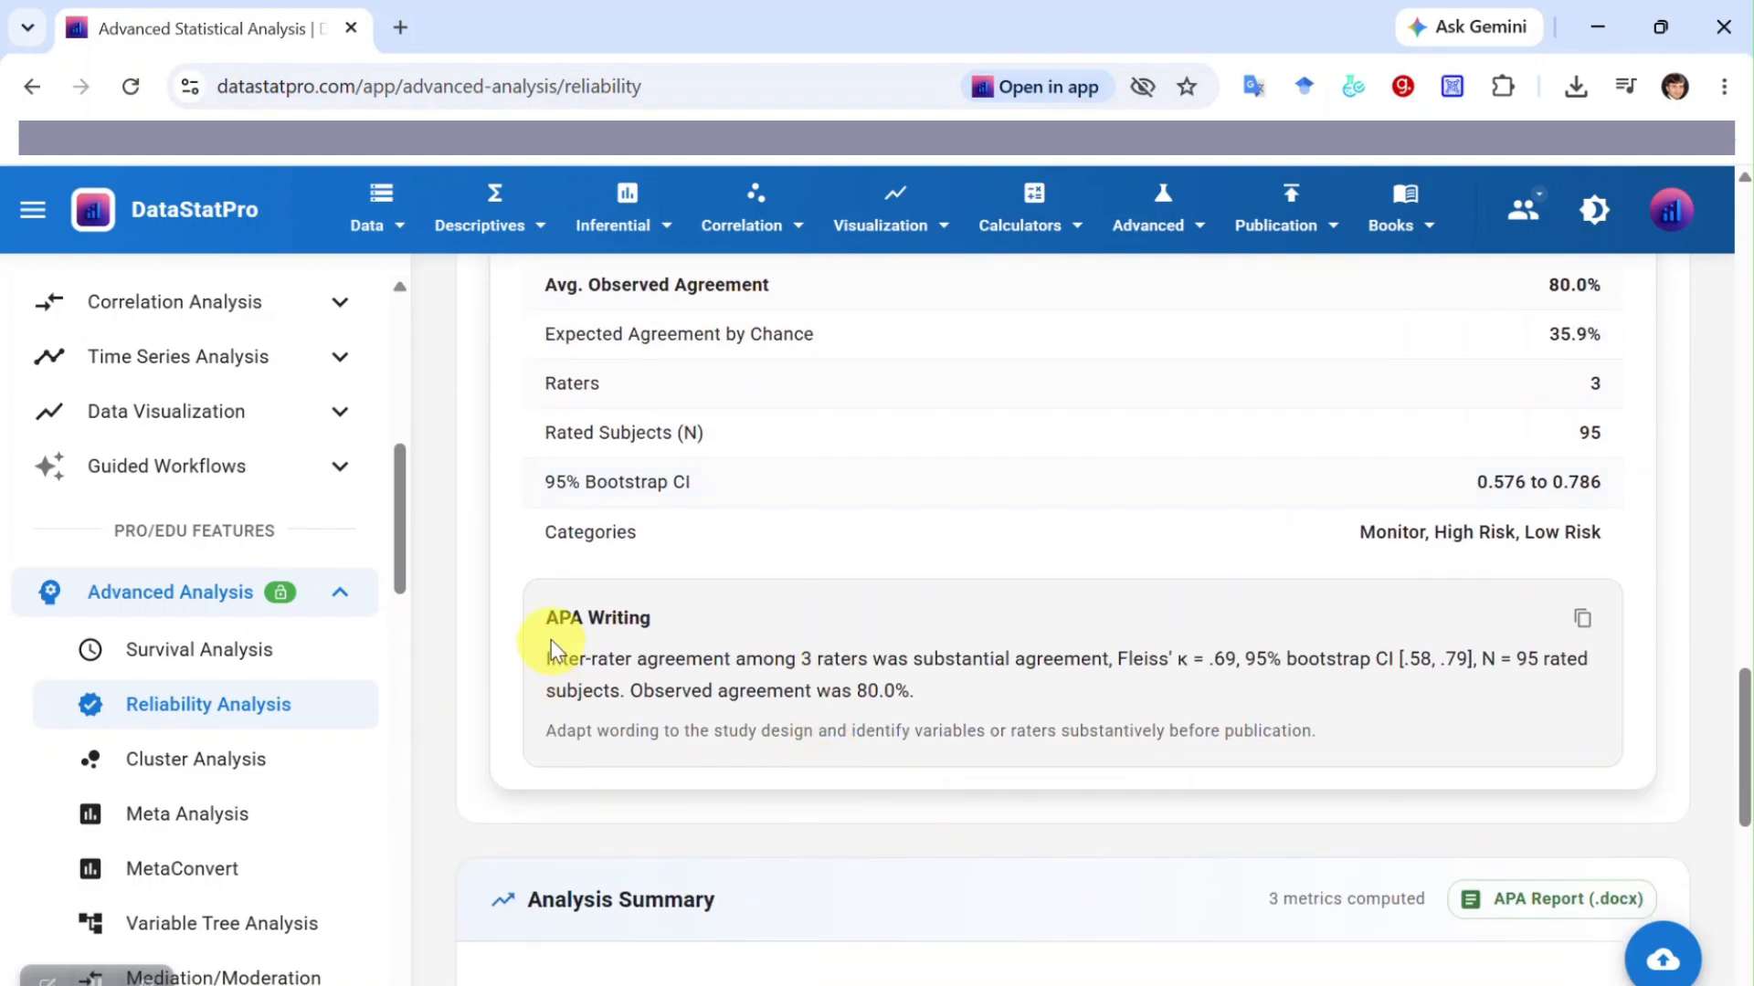
pyautogui.scroll(-3, 1323, 717)
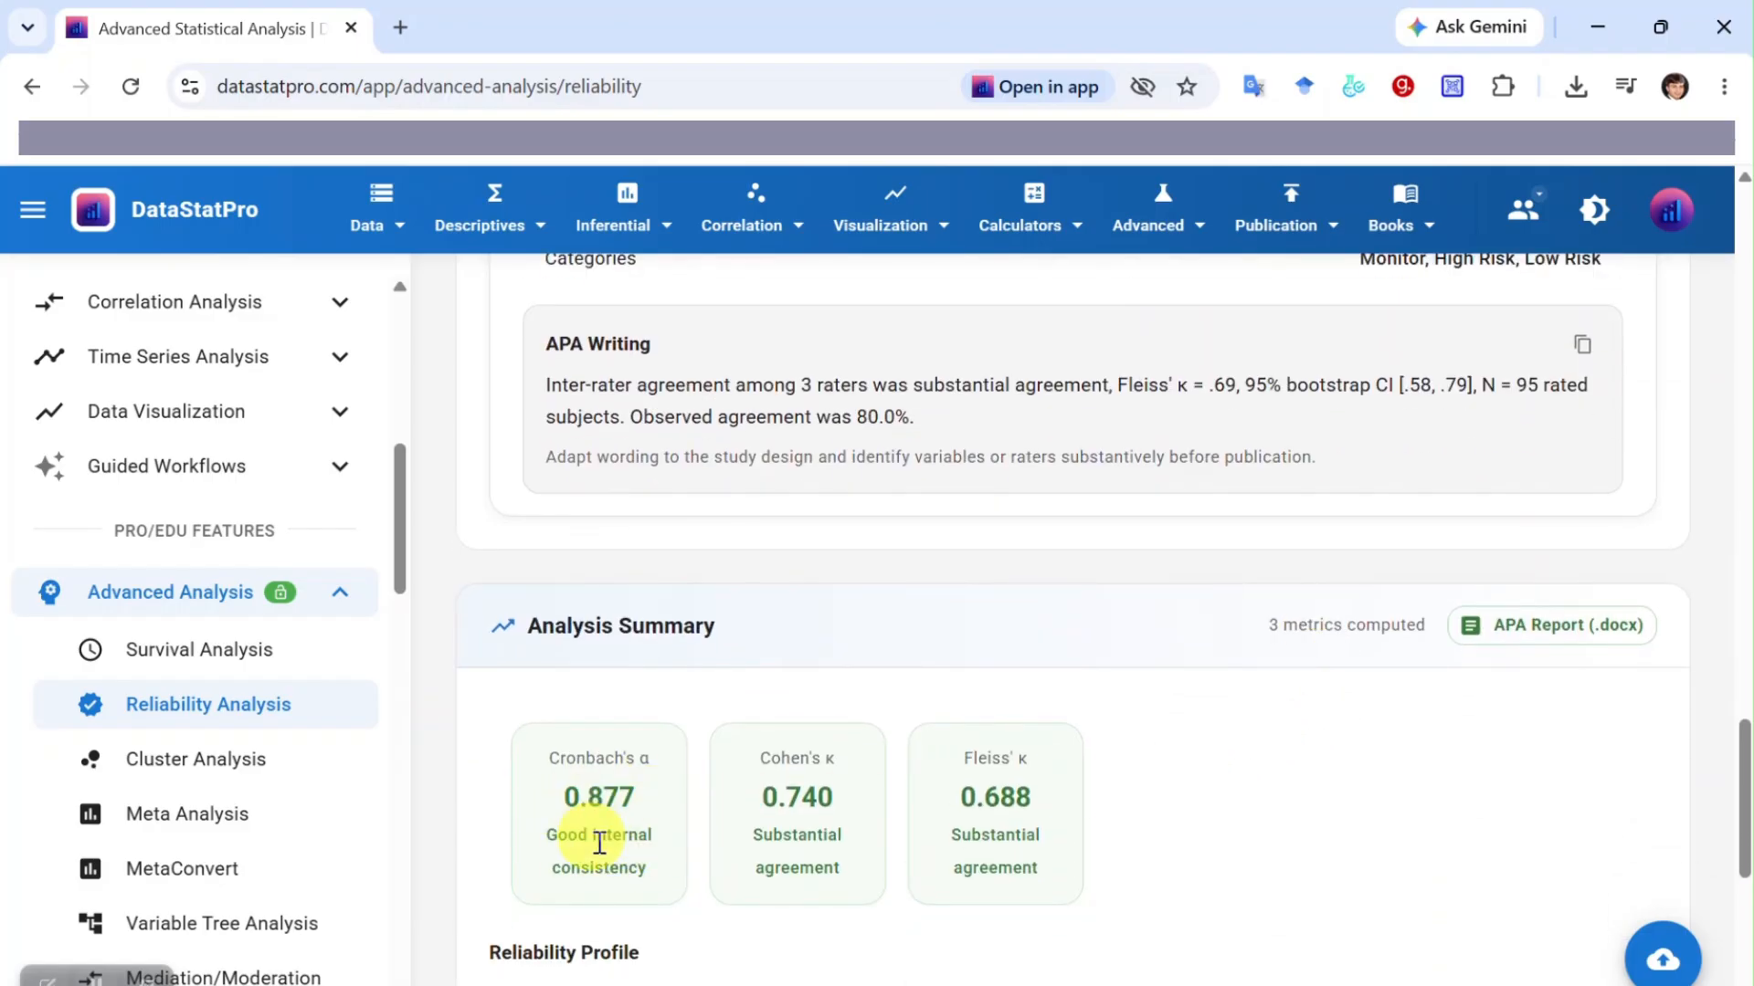
pyautogui.scroll(-3, 651, 859)
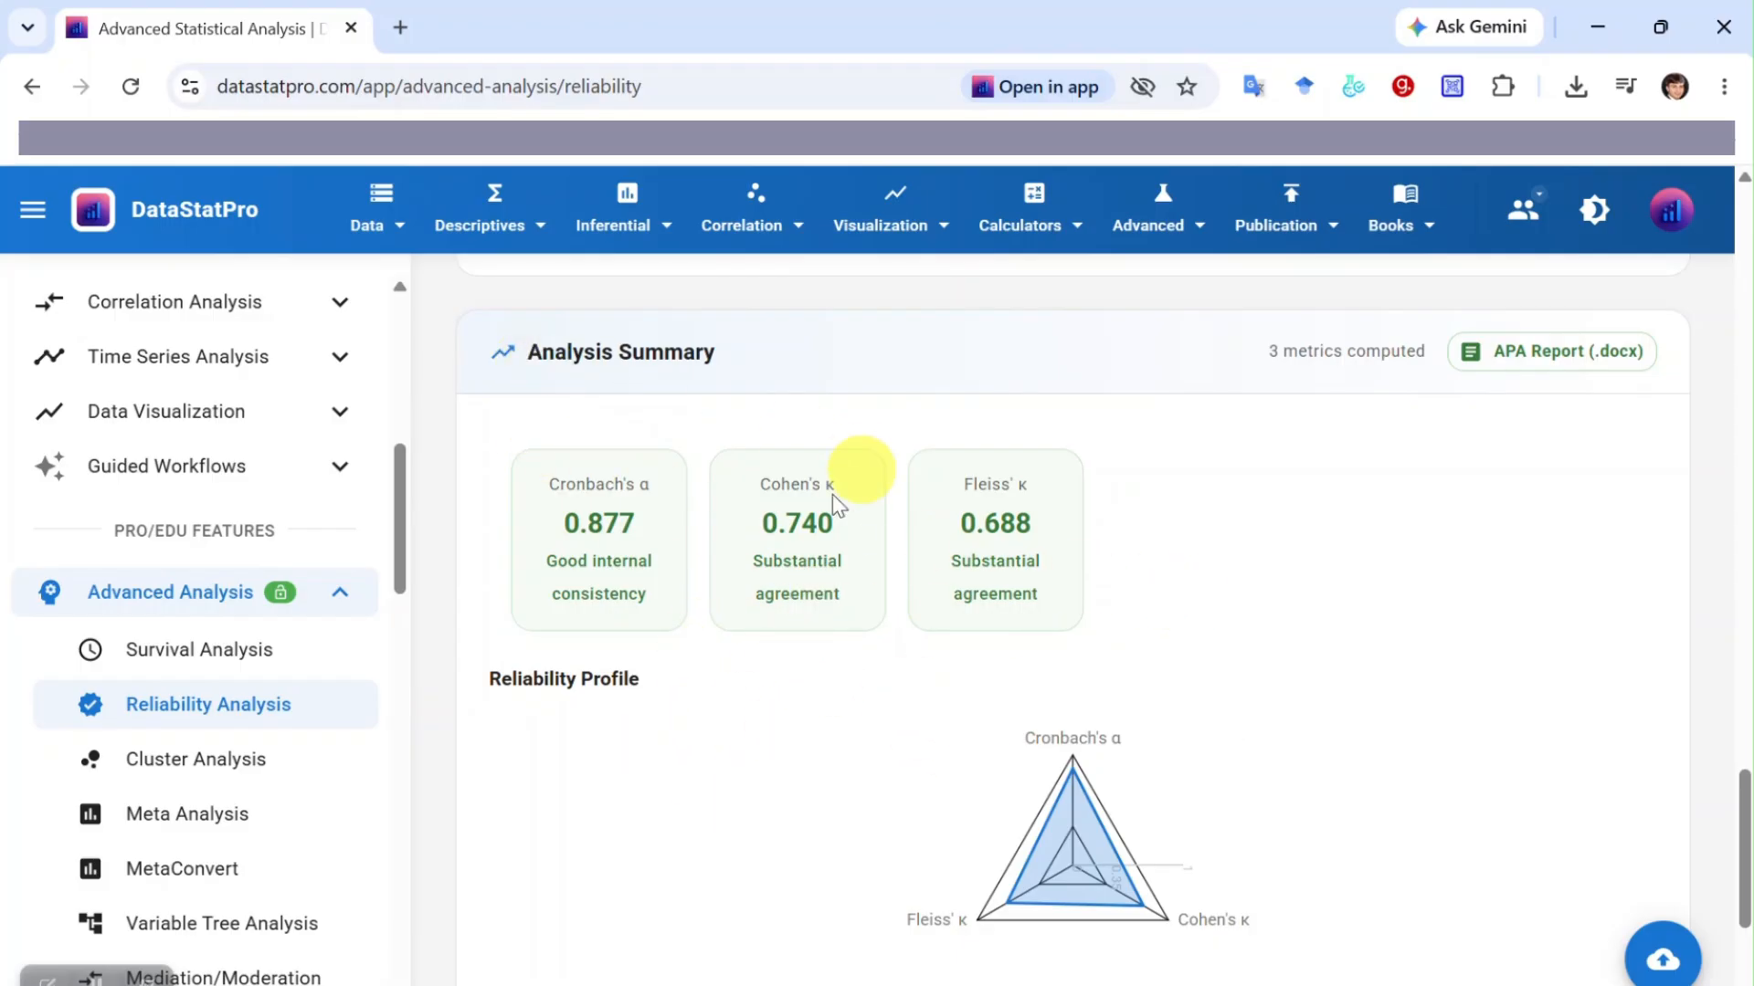
pyautogui.scroll(-3, 892, 771)
pyautogui.scroll(5, 891, 765)
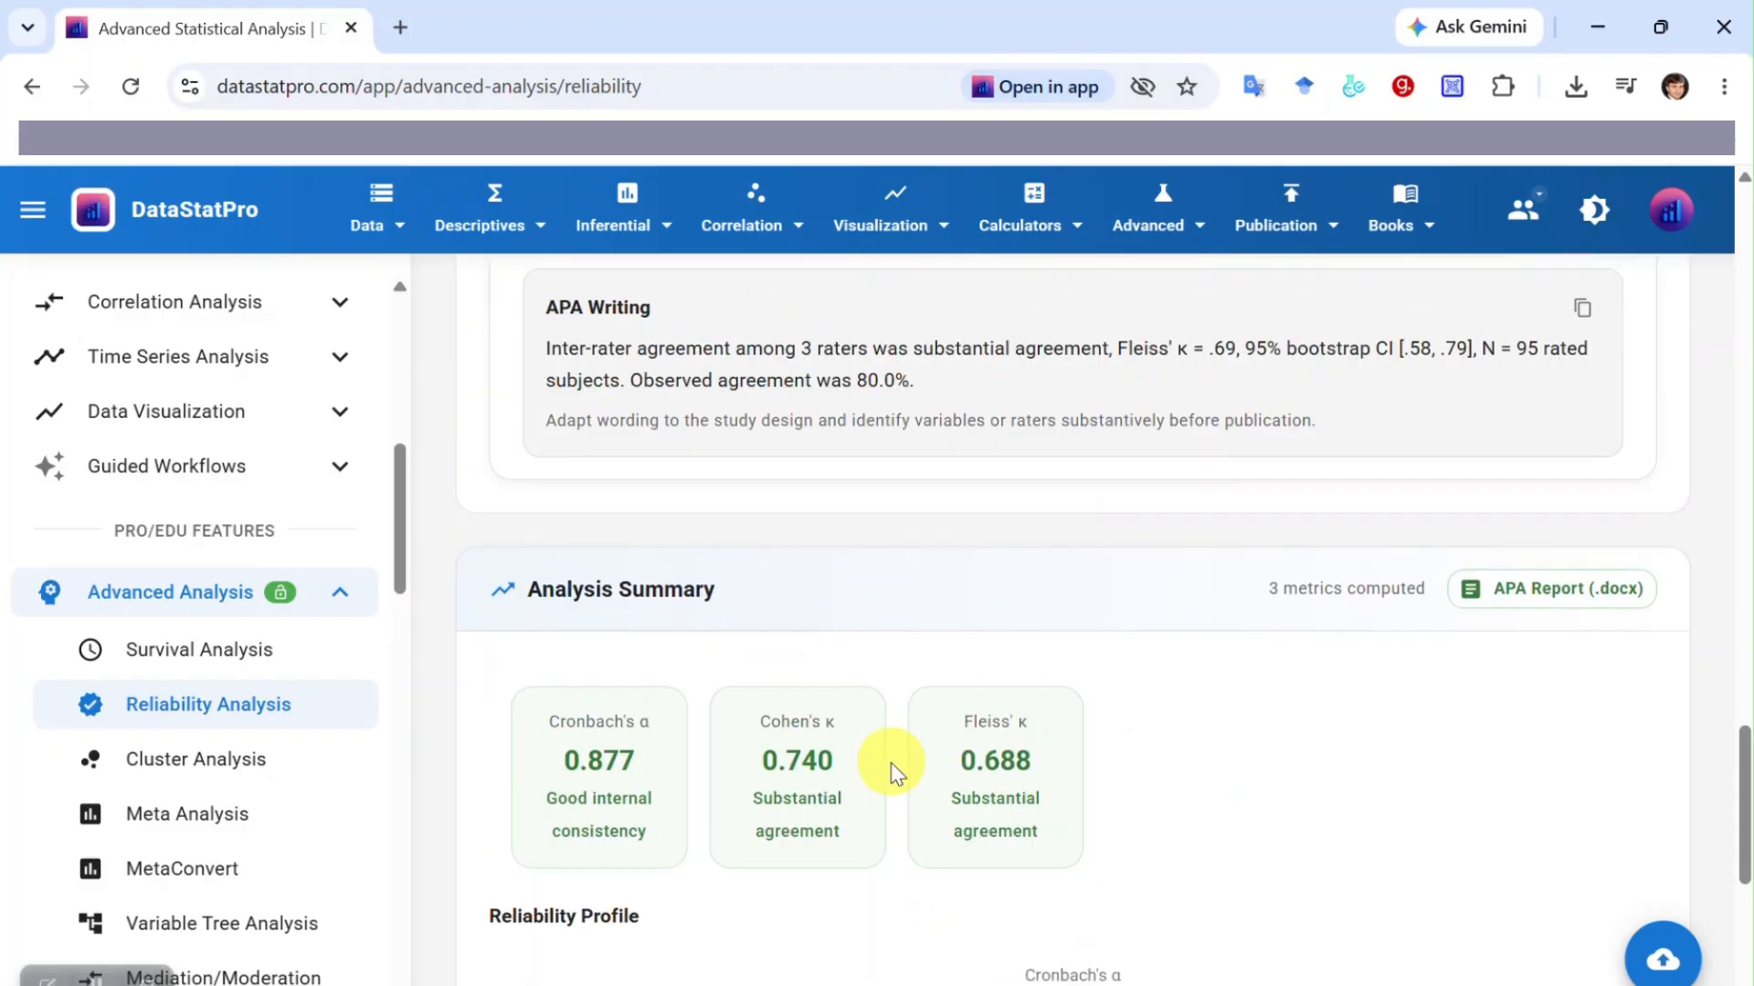
# Open the Rank Correlation analysis and set Kendall's Tau variables to Ordinal_Satisfaction and Ordinal_Loyalty
pyautogui.scroll(10, 893, 760)
pyautogui.scroll(5, 897, 757)
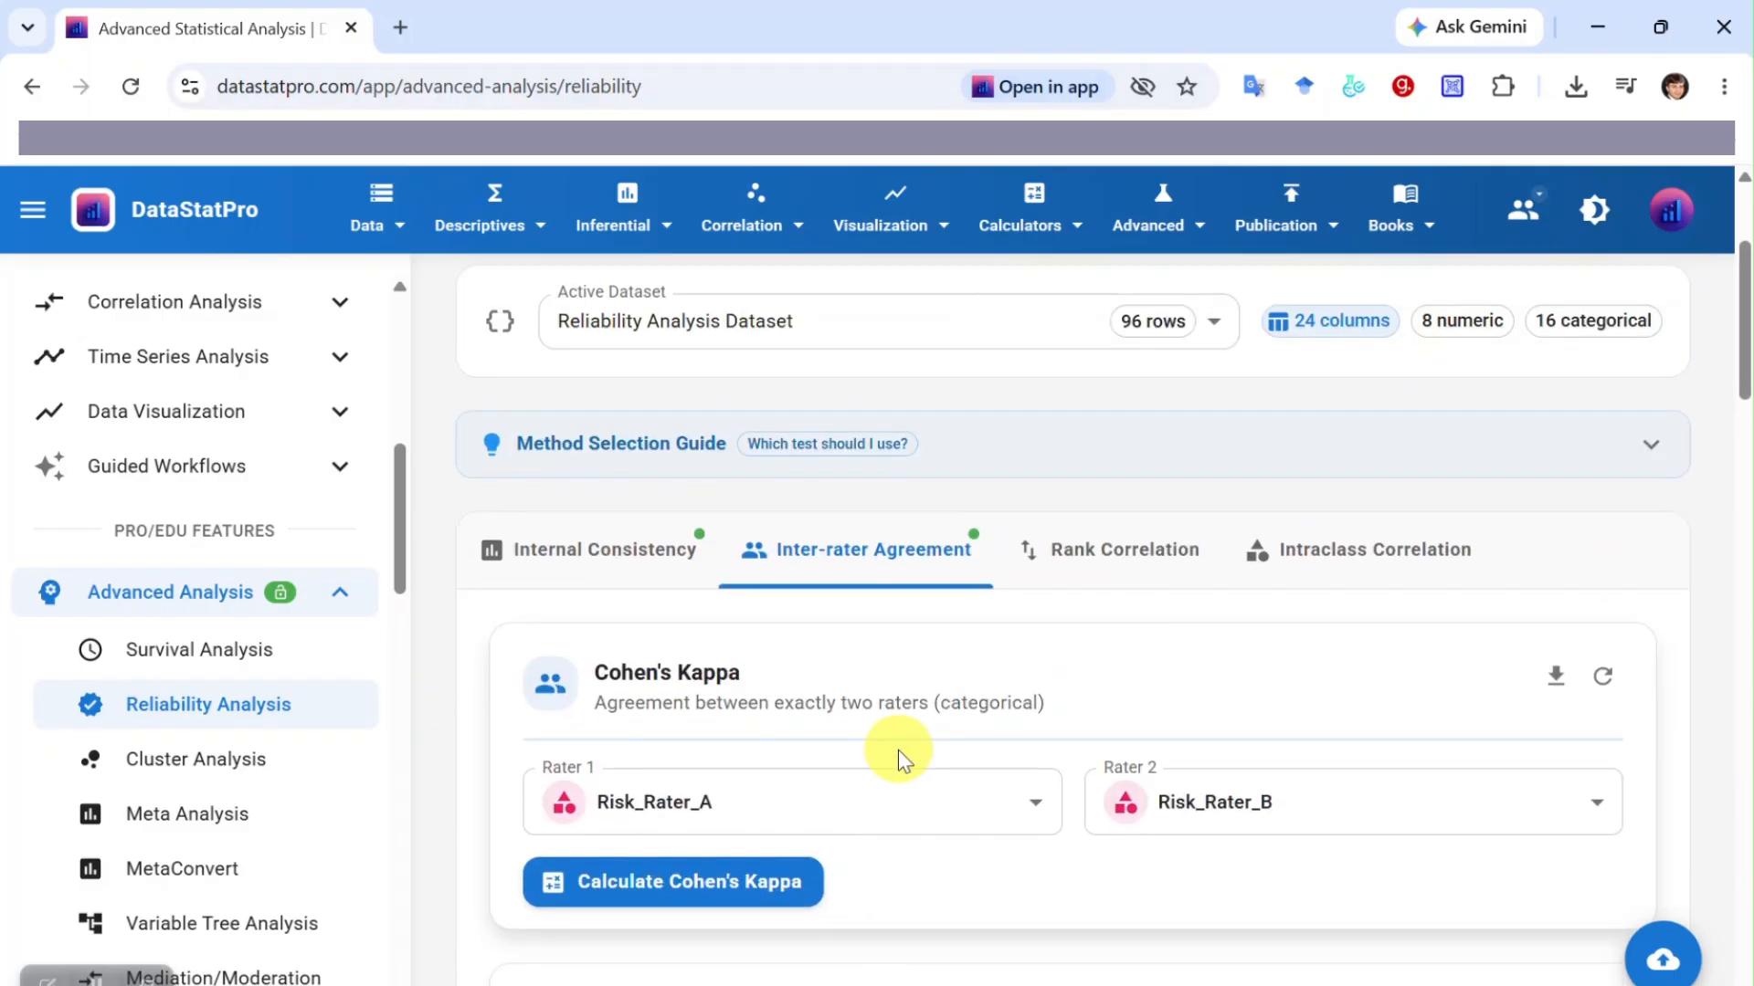
pyautogui.click(1092, 570)
pyautogui.scroll(-3, 1252, 572)
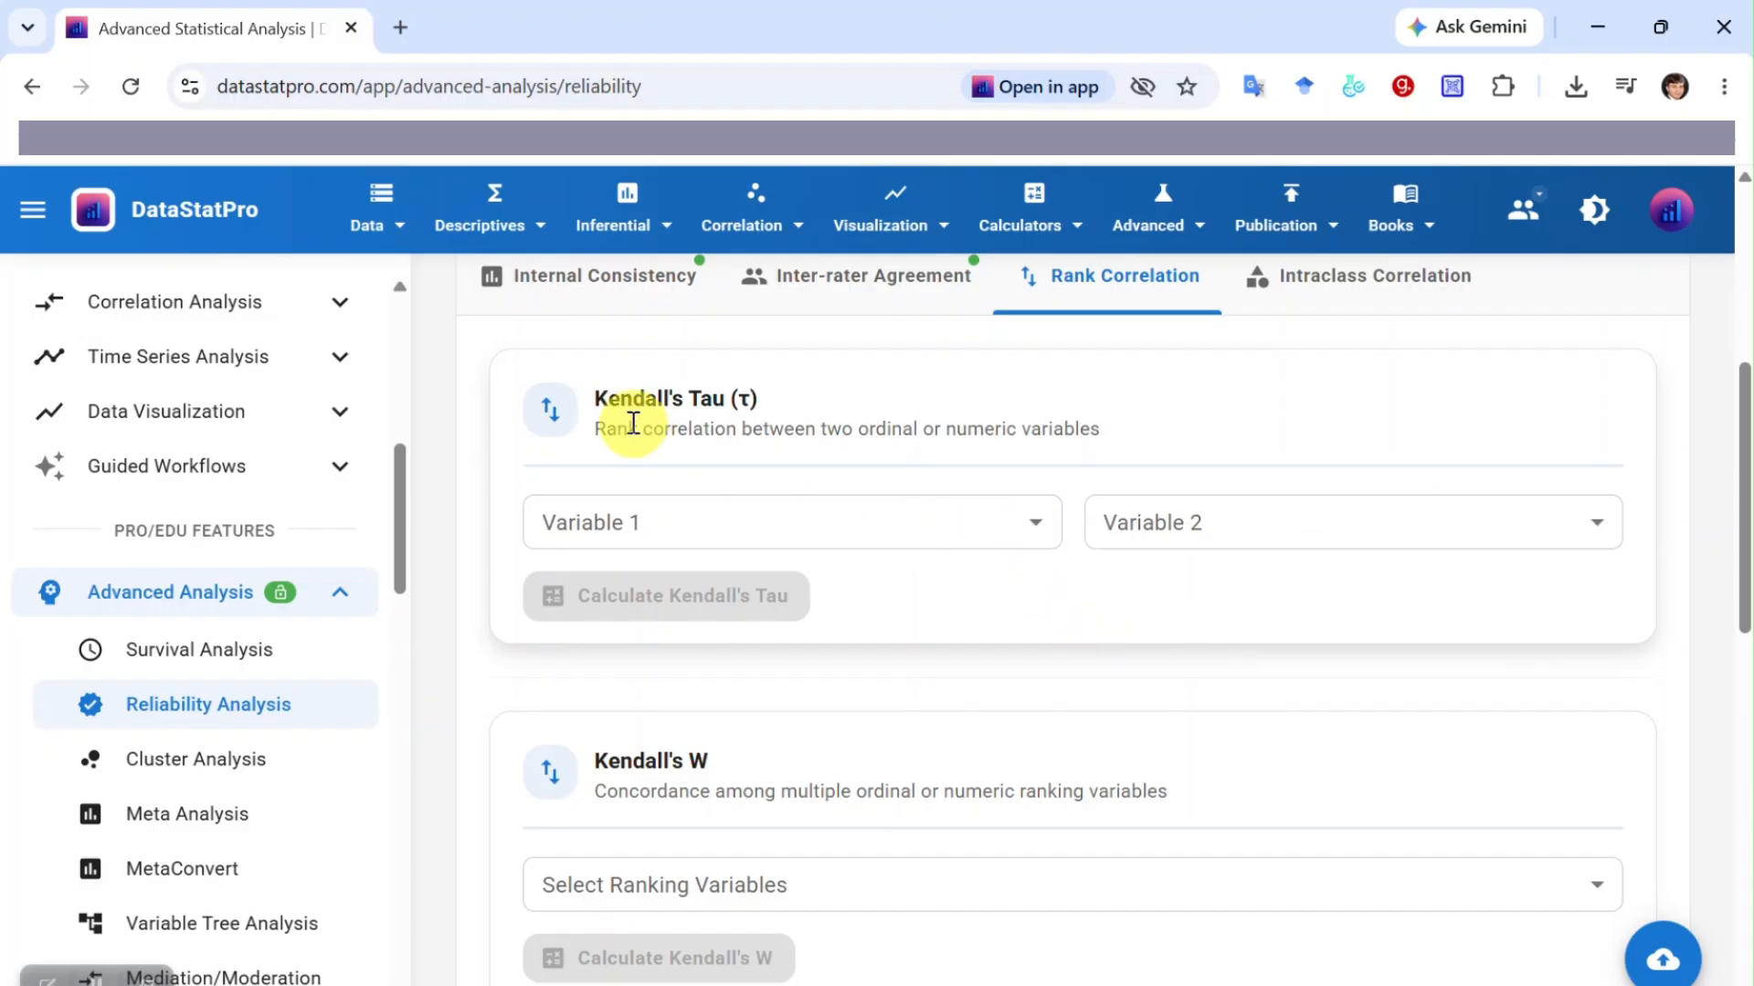
pyautogui.click(1036, 528)
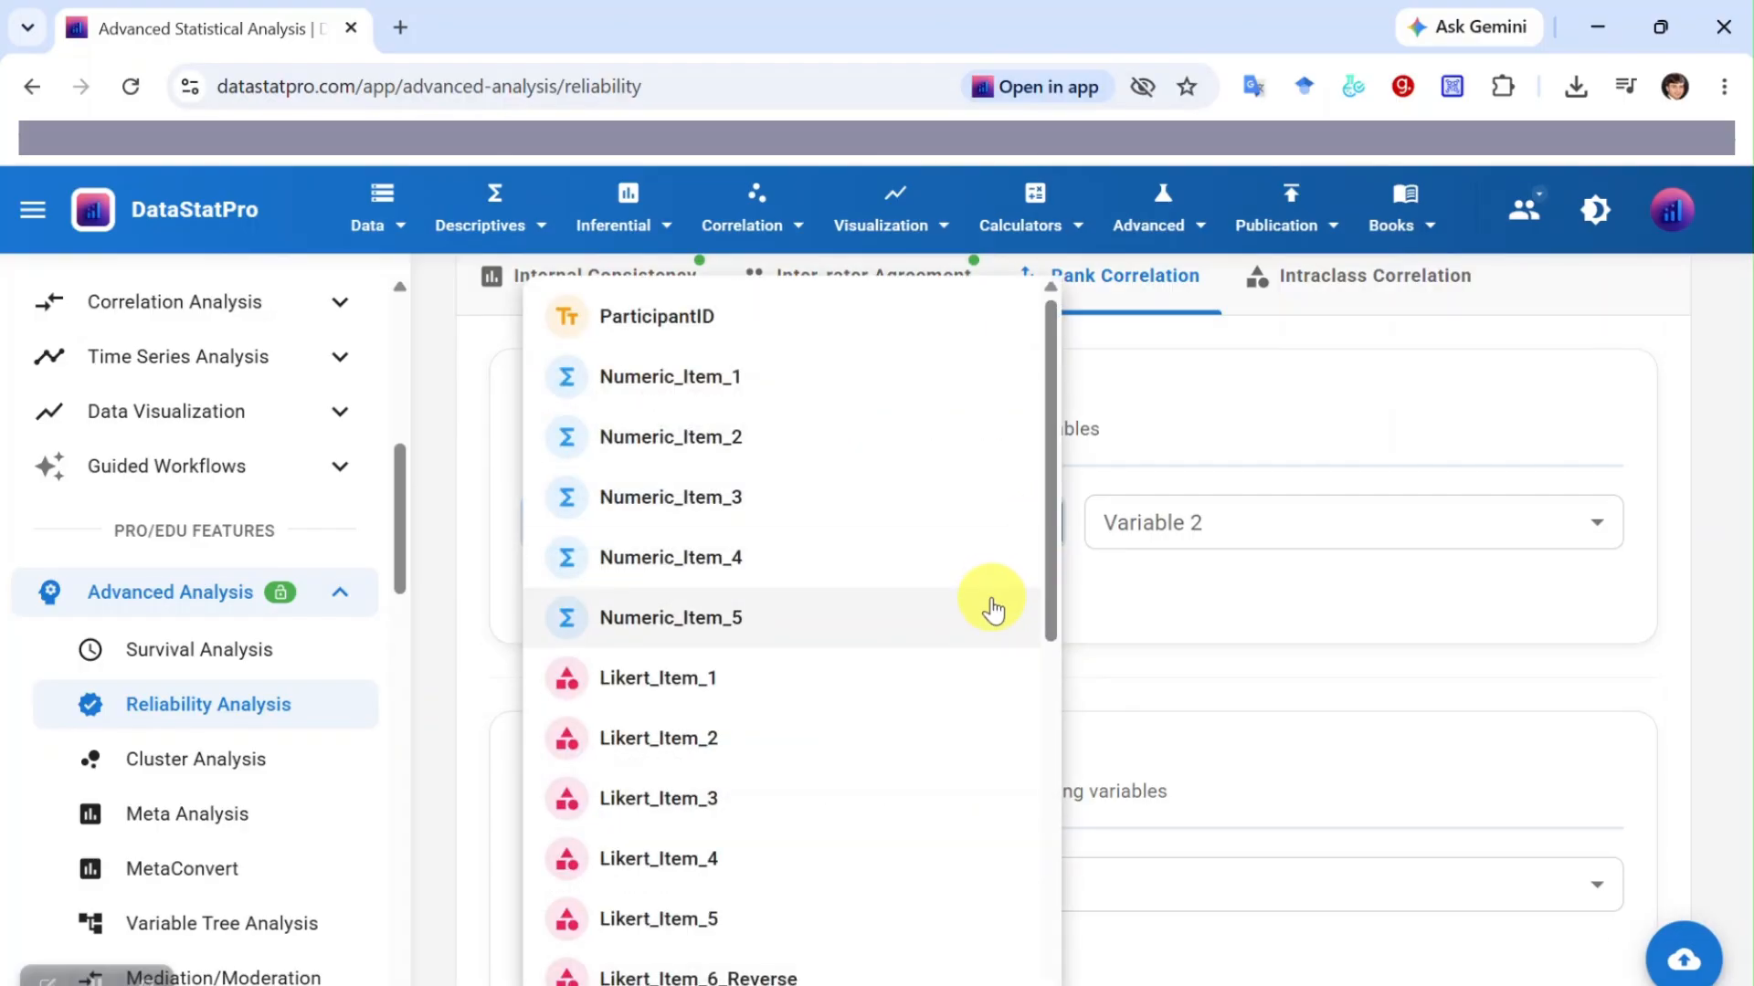
pyautogui.scroll(-6, 992, 610)
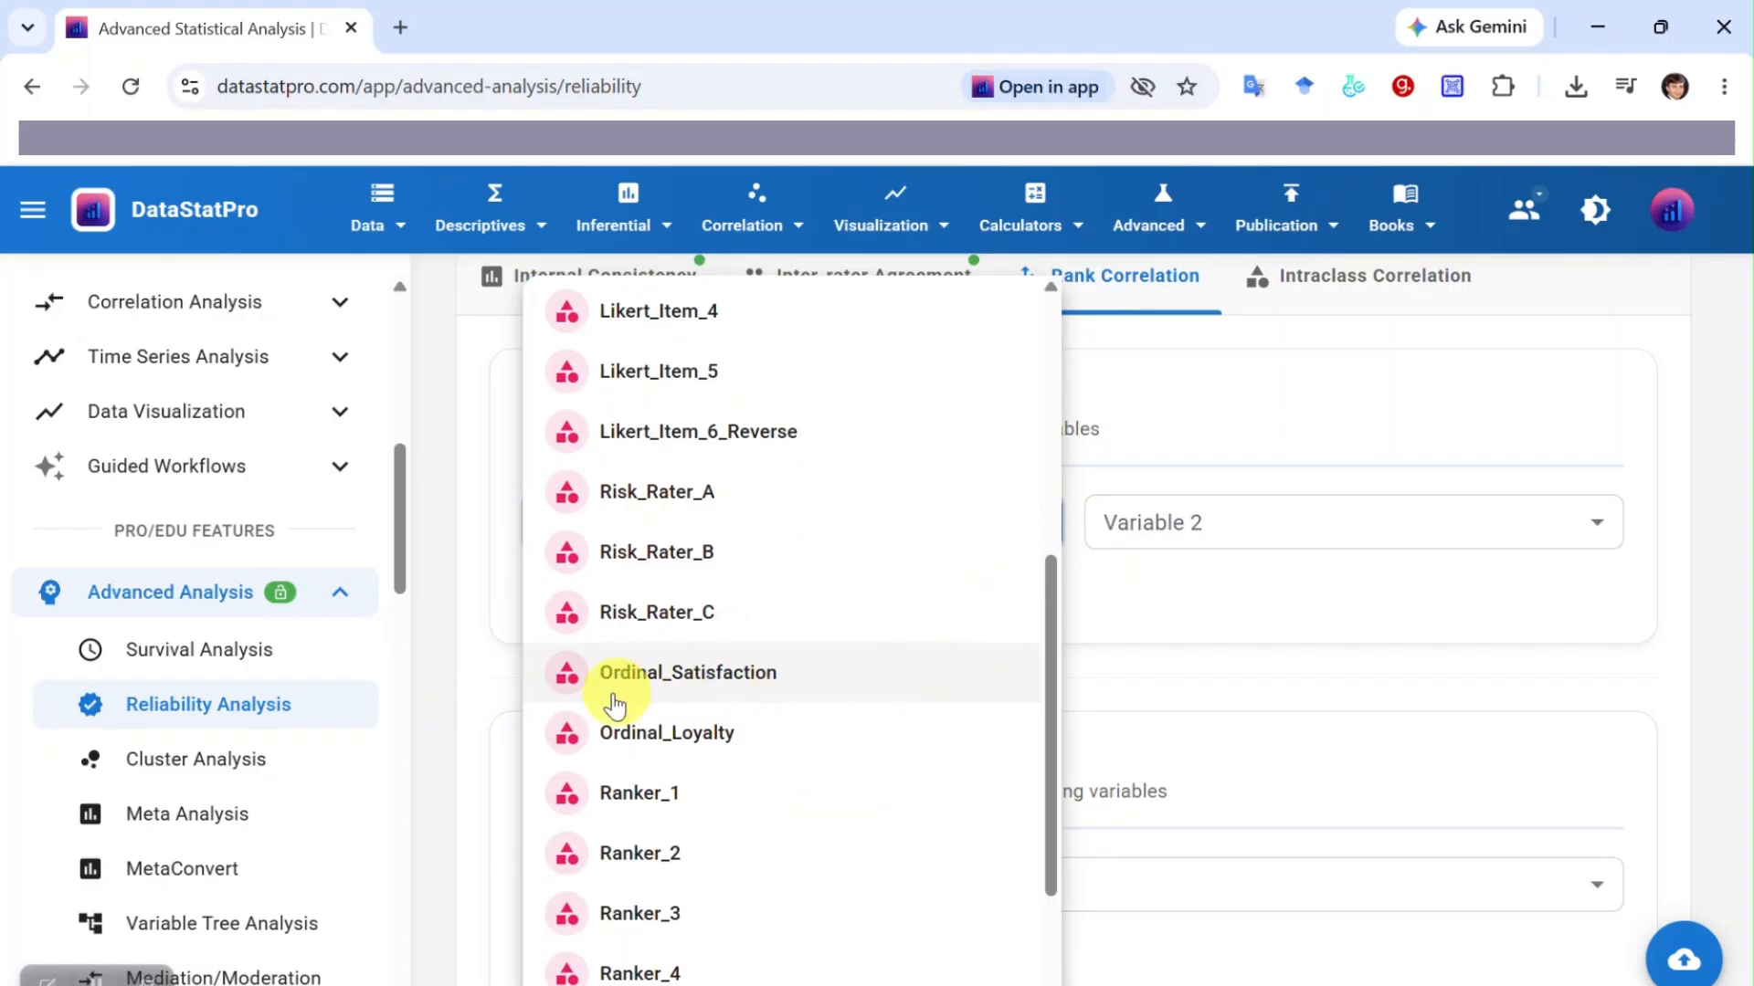
pyautogui.click(772, 693)
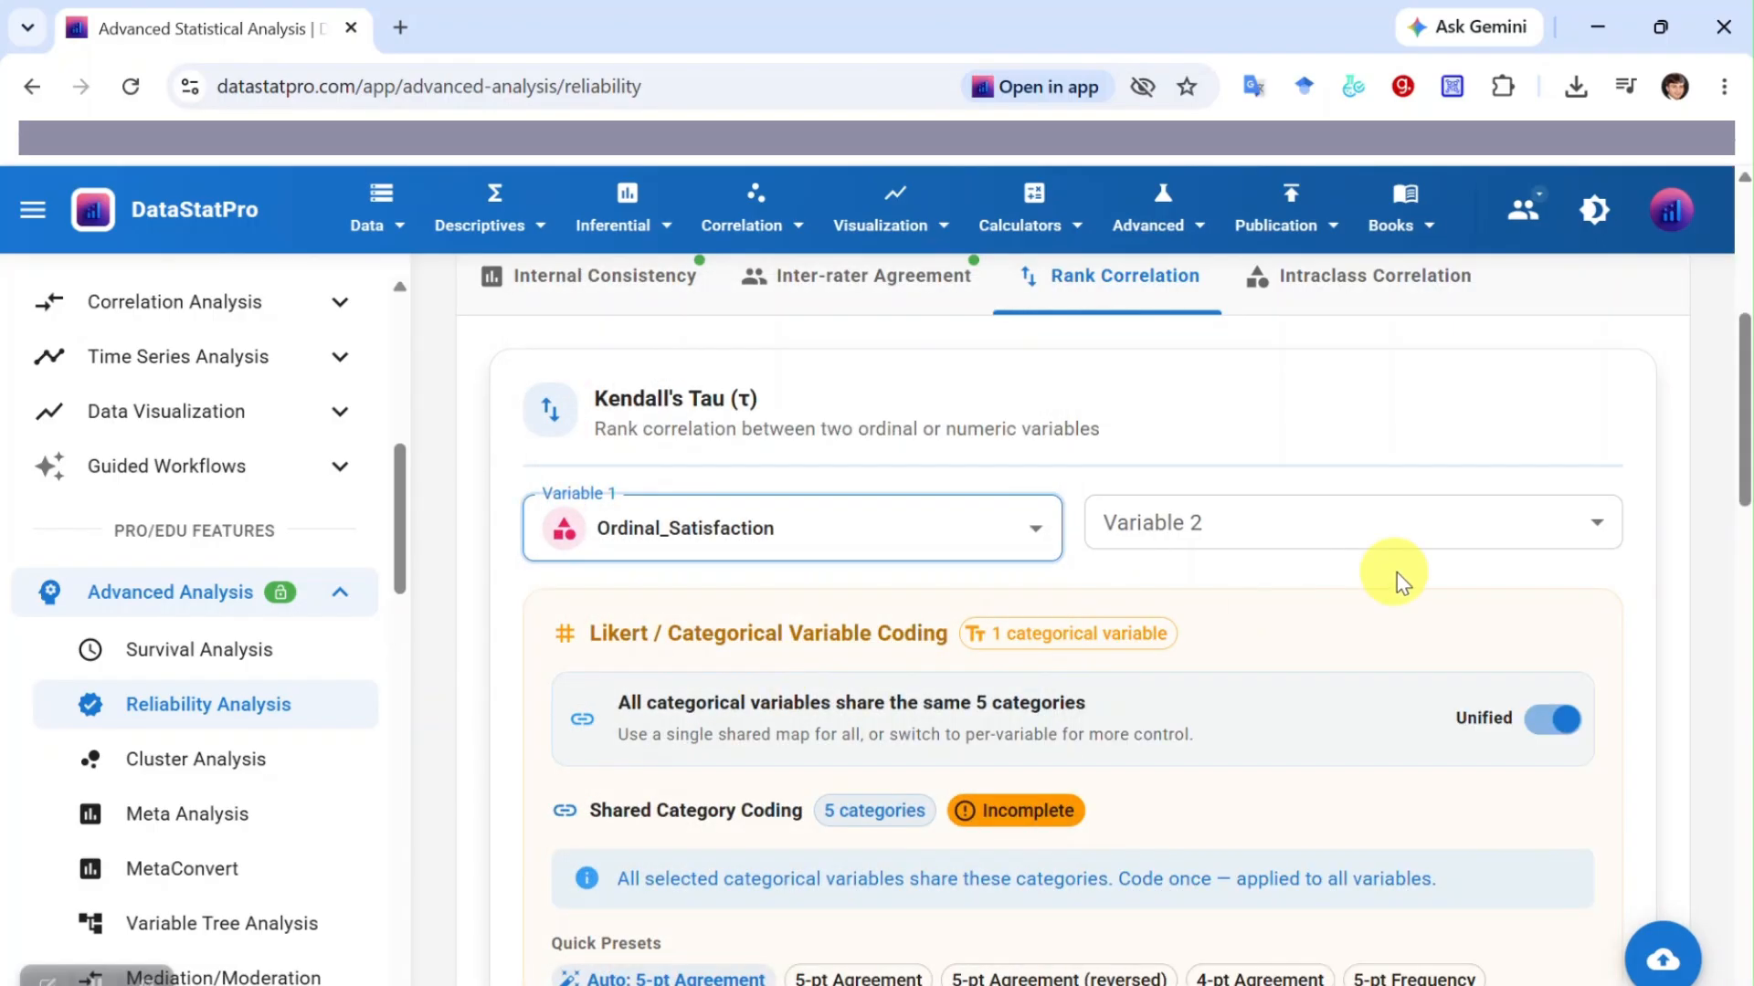
pyautogui.click(1379, 539)
pyautogui.scroll(-5, 1385, 579)
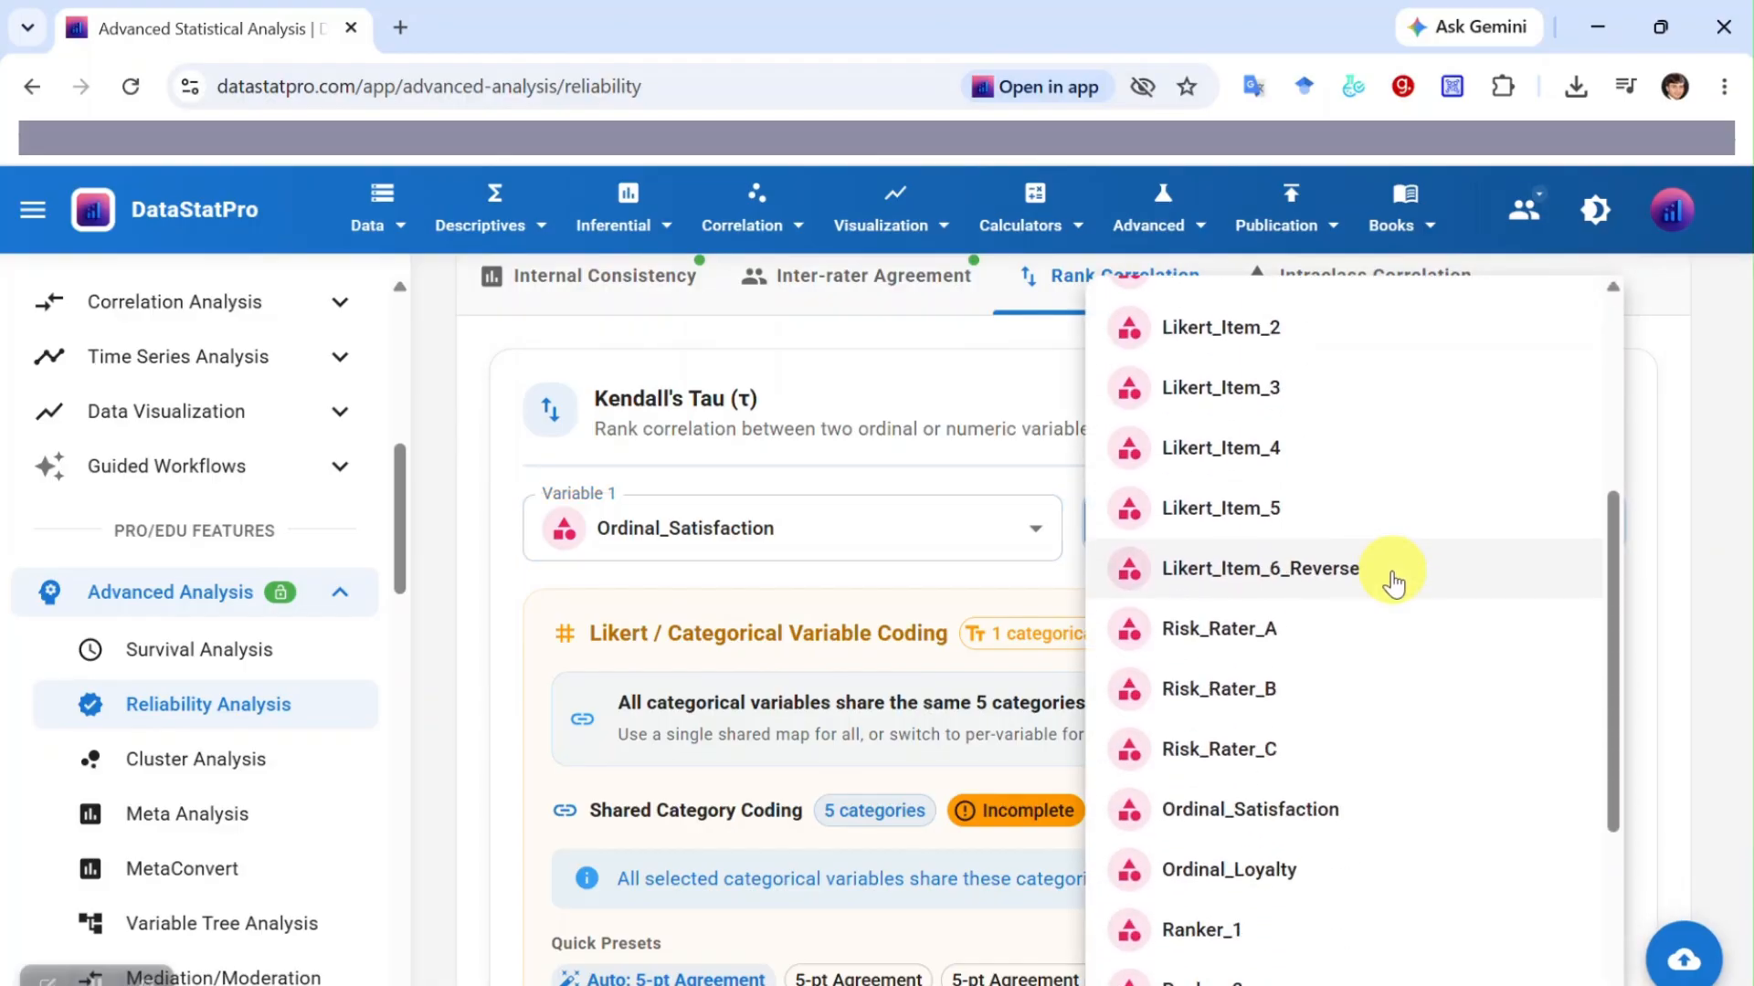
pyautogui.click(1281, 879)
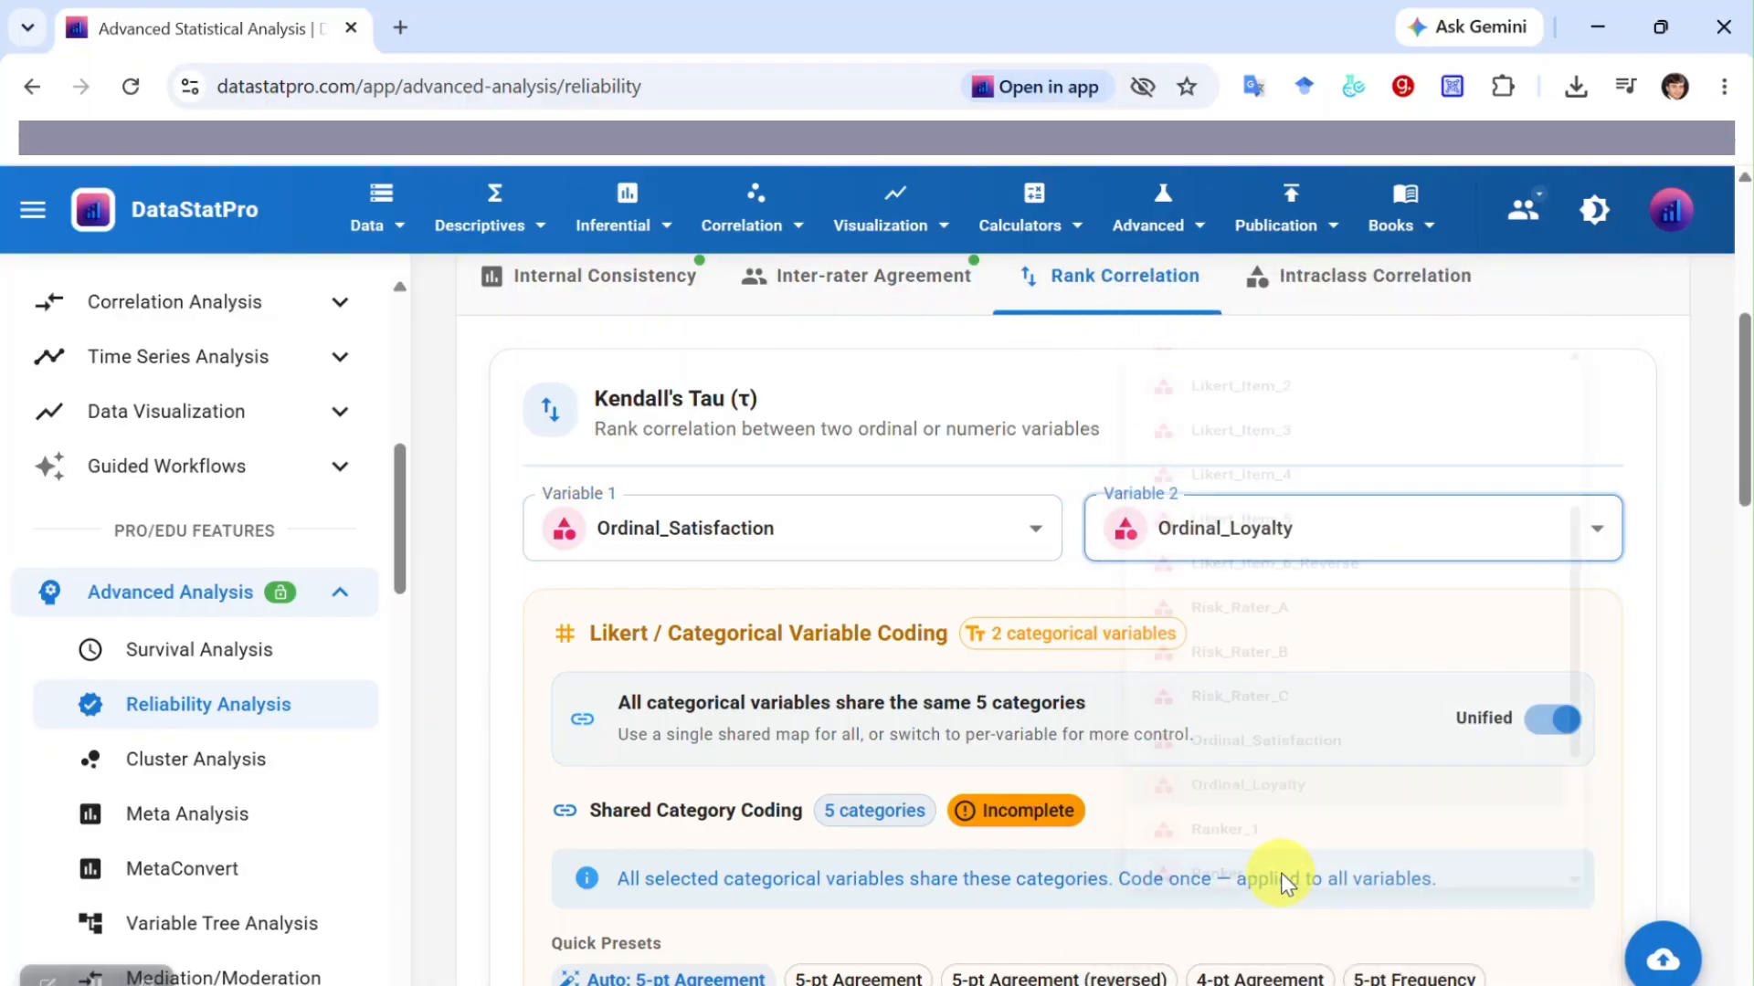
# Code the shared categories for Kendall's Tau: Agree 4, Disagree 2, Neutral 3, Strongly Agree 5 and Strongly Disagree 1
pyautogui.scroll(-4, 1233, 713)
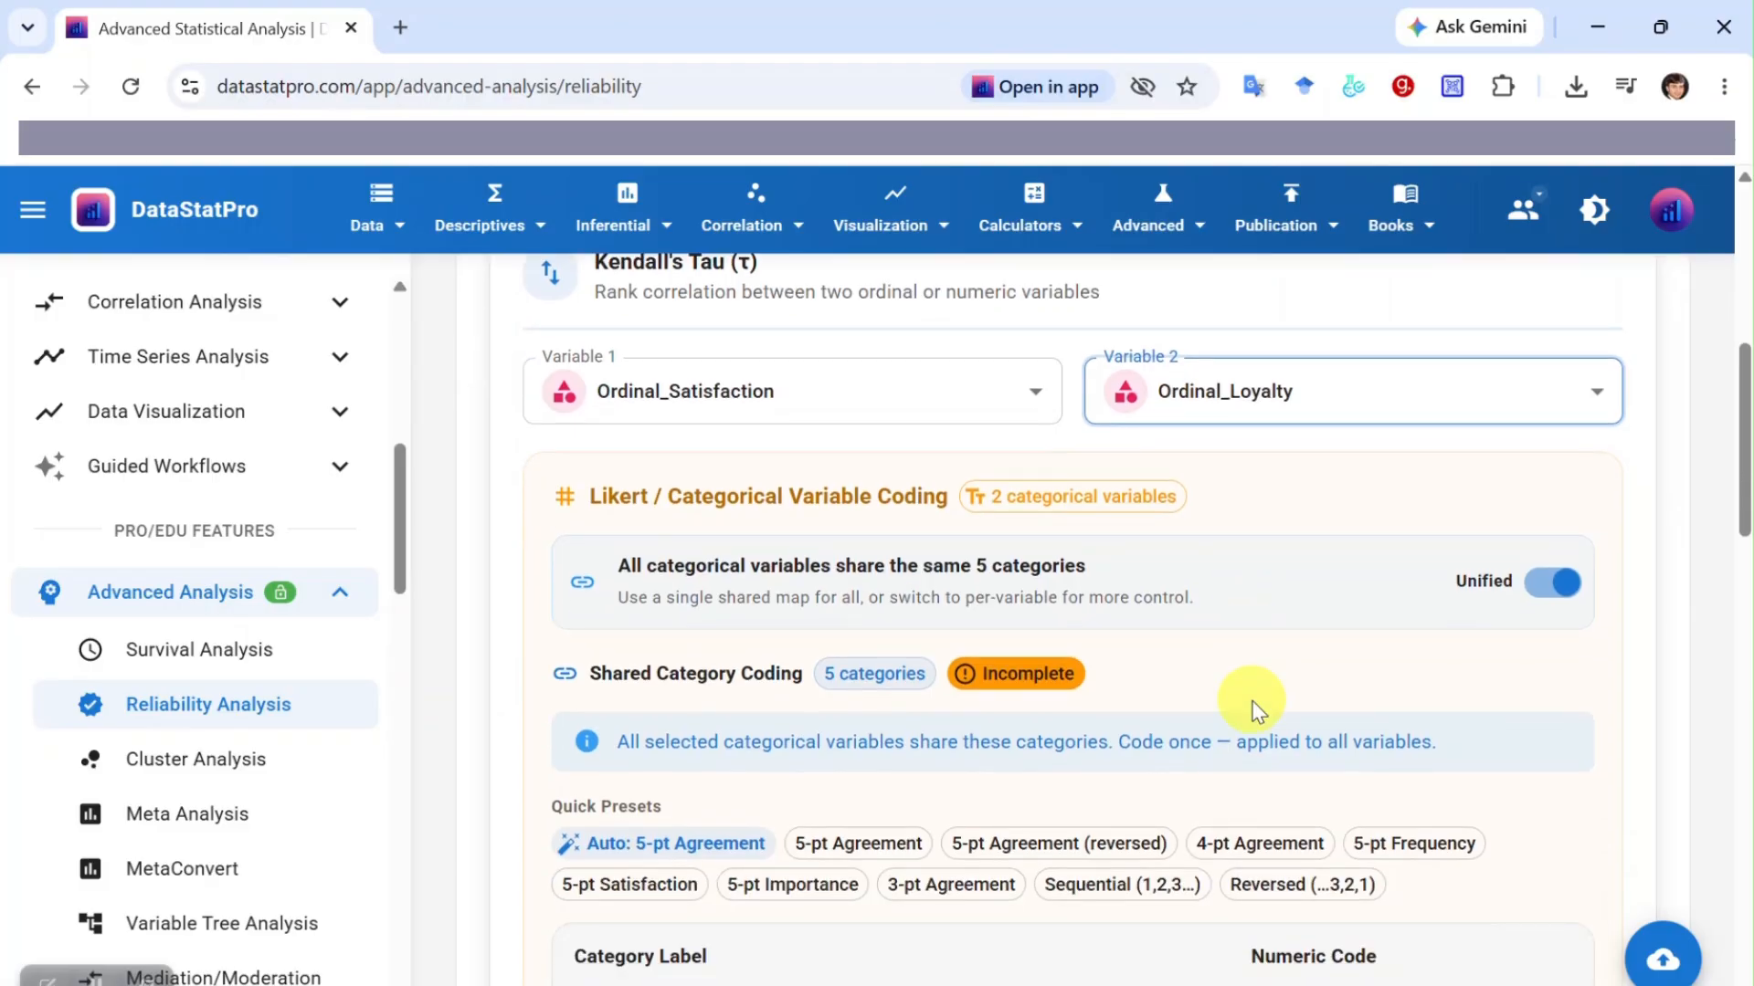
pyautogui.scroll(-4, 1253, 708)
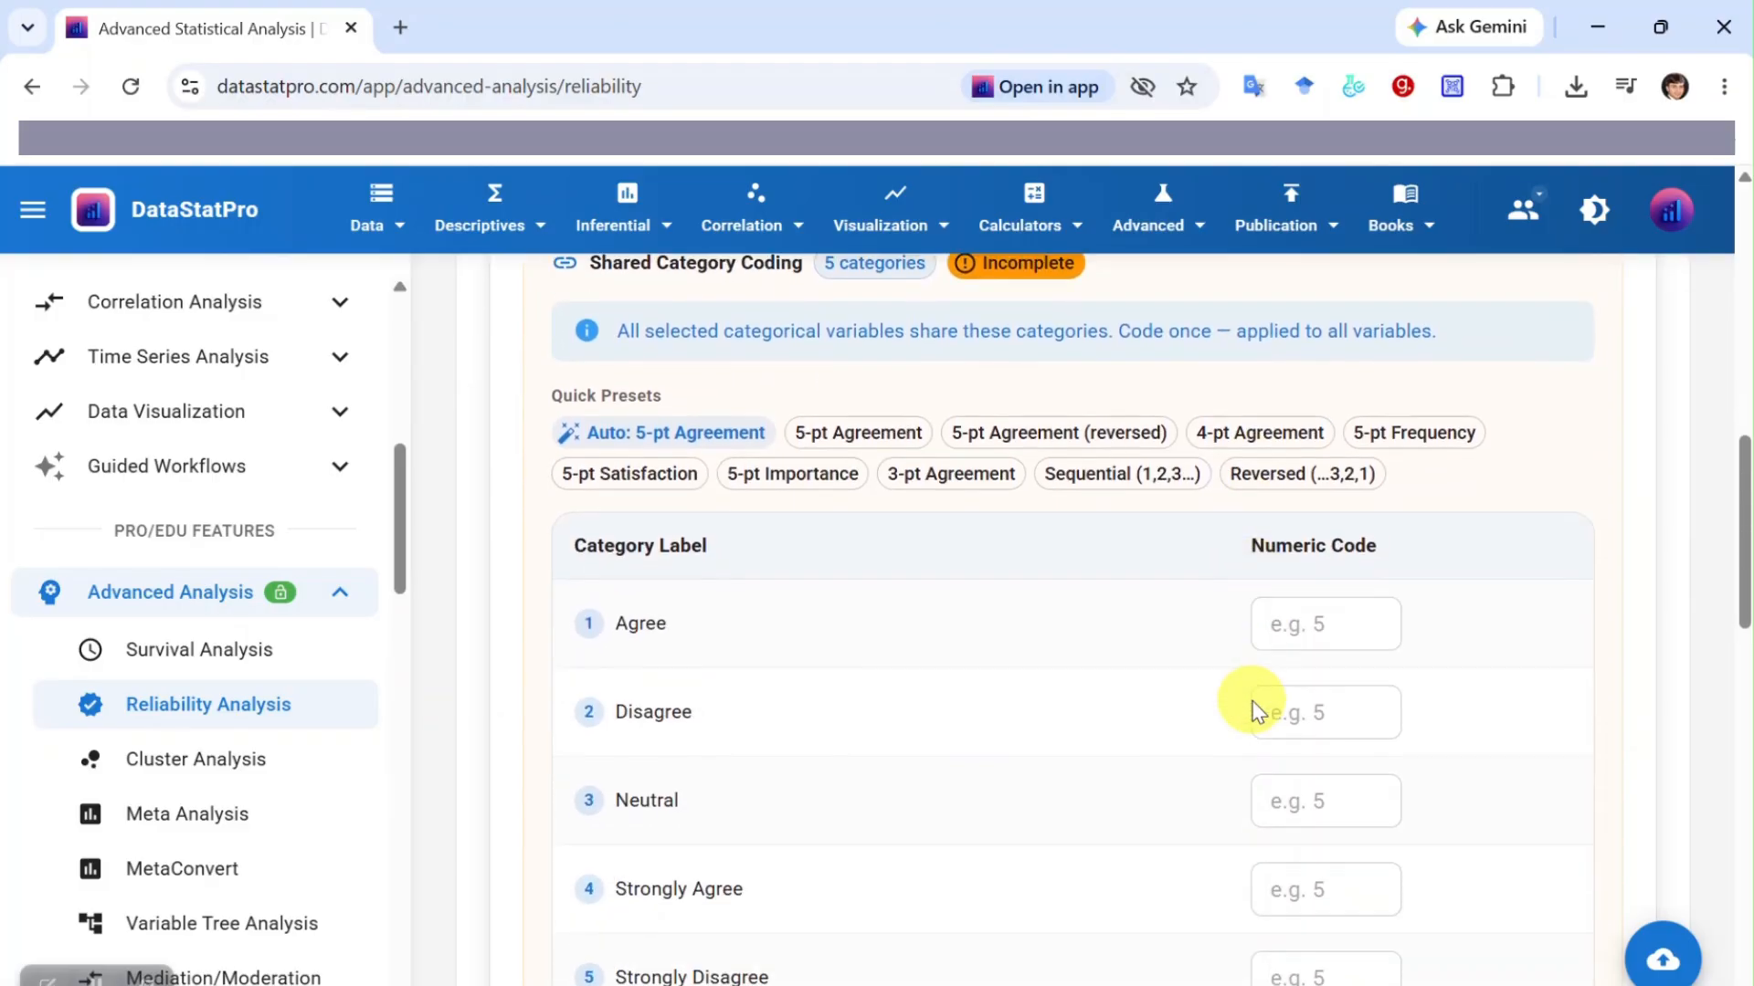
pyautogui.scroll(5, 1270, 701)
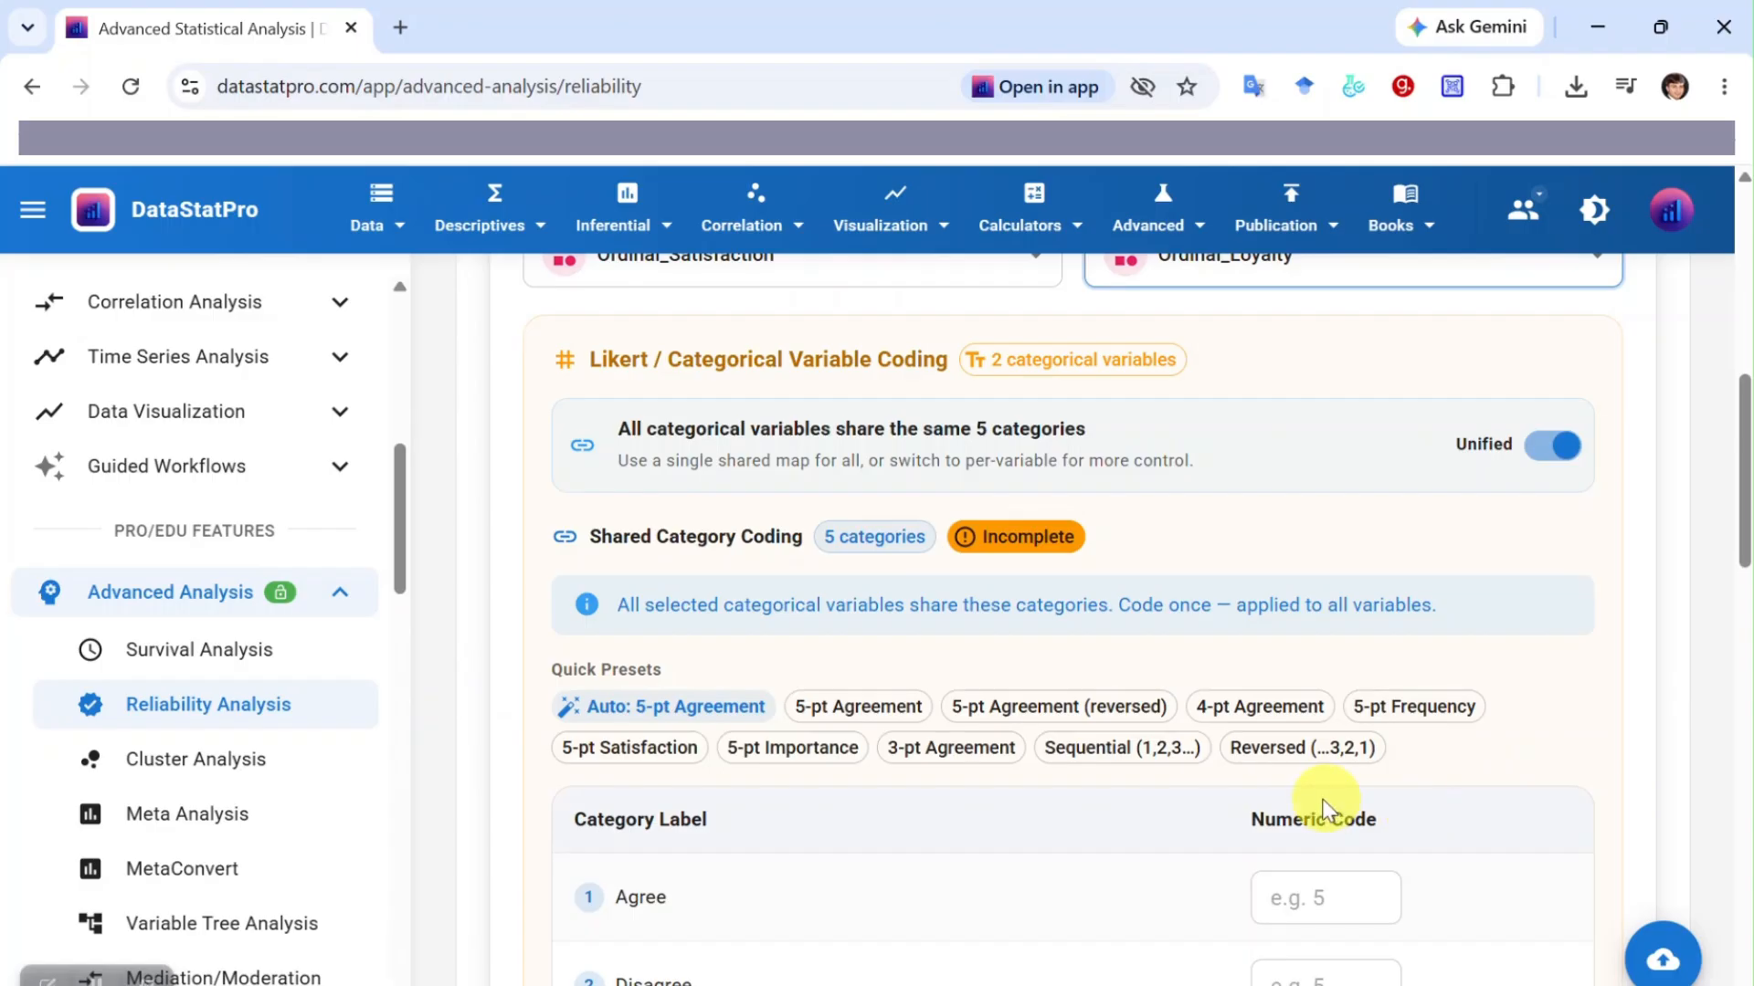
pyautogui.scroll(-1, 1428, 785)
pyautogui.scroll(-5, 1425, 781)
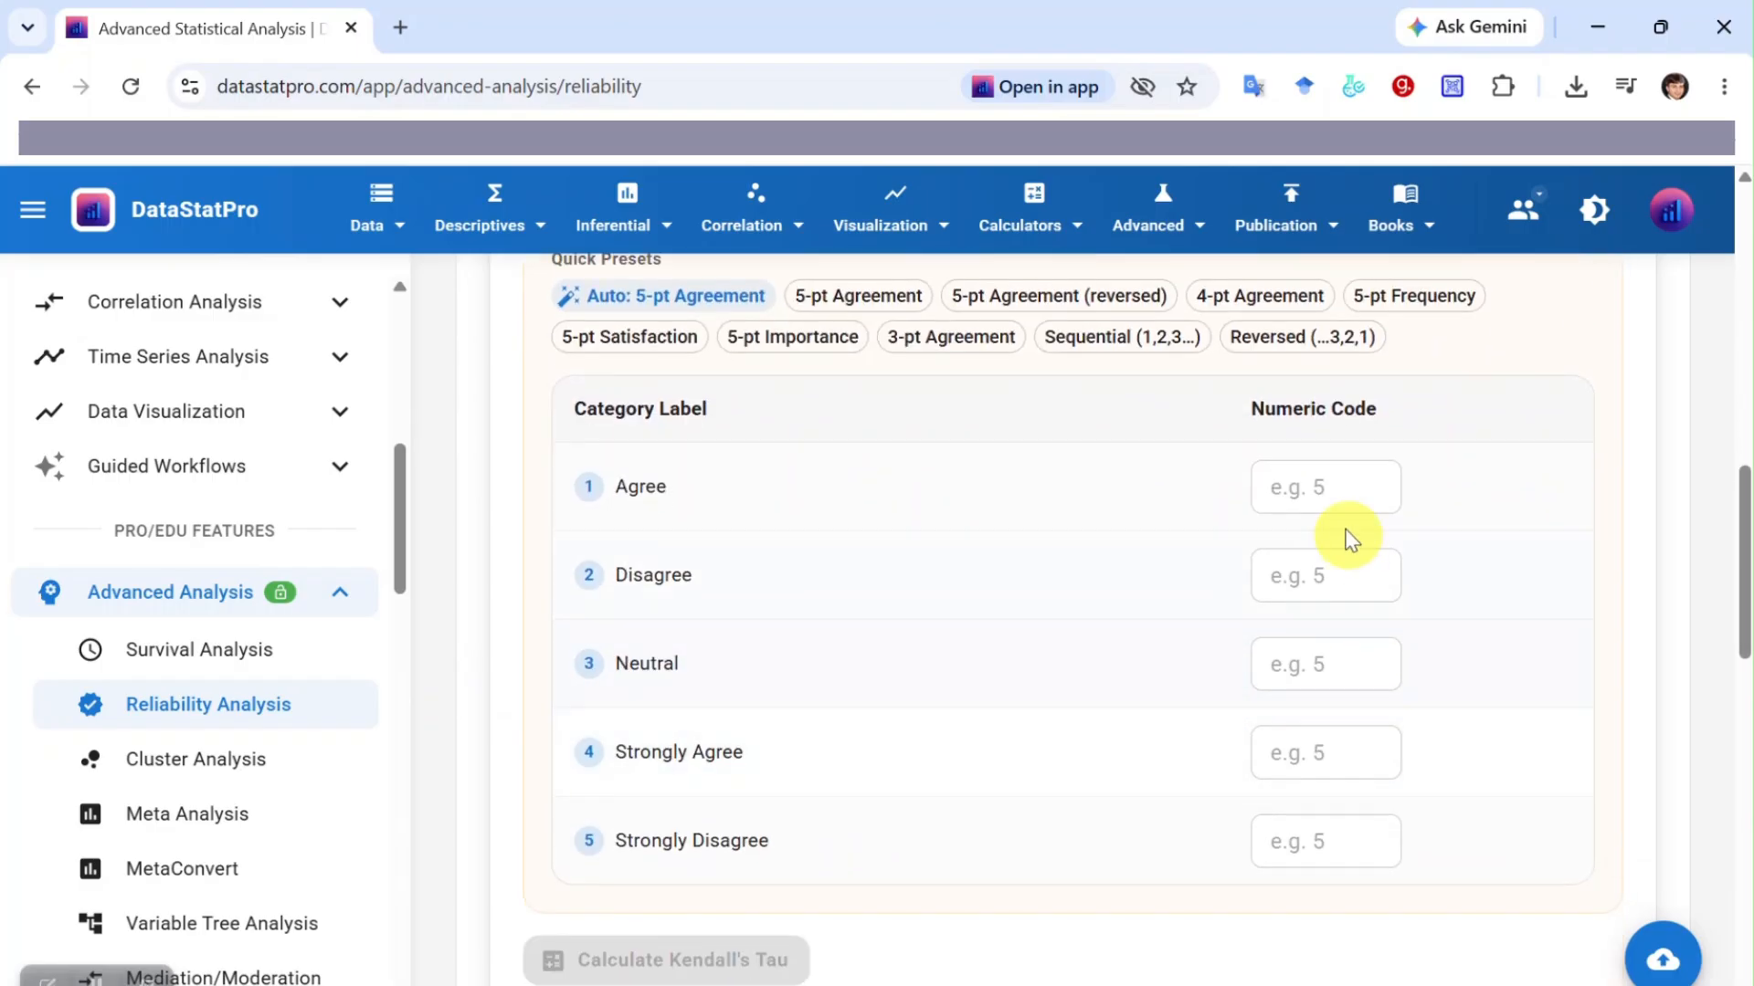
pyautogui.click(1306, 493)
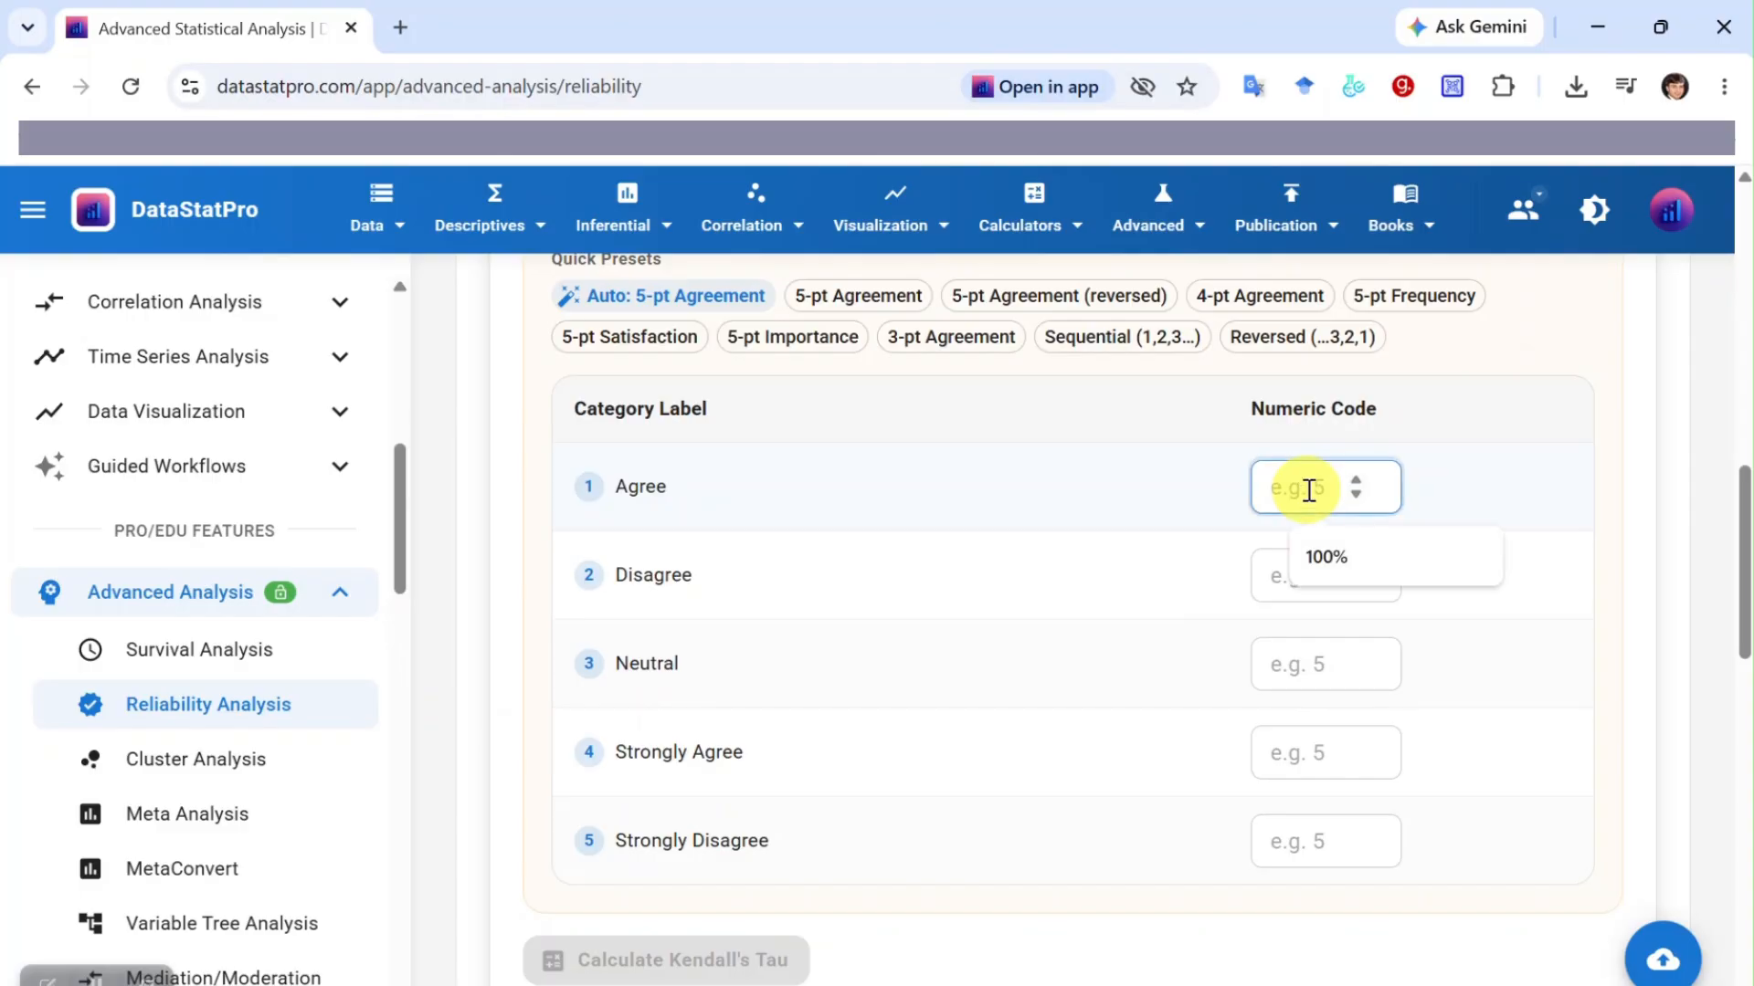
pyautogui.write('4')
pyautogui.click(1301, 577)
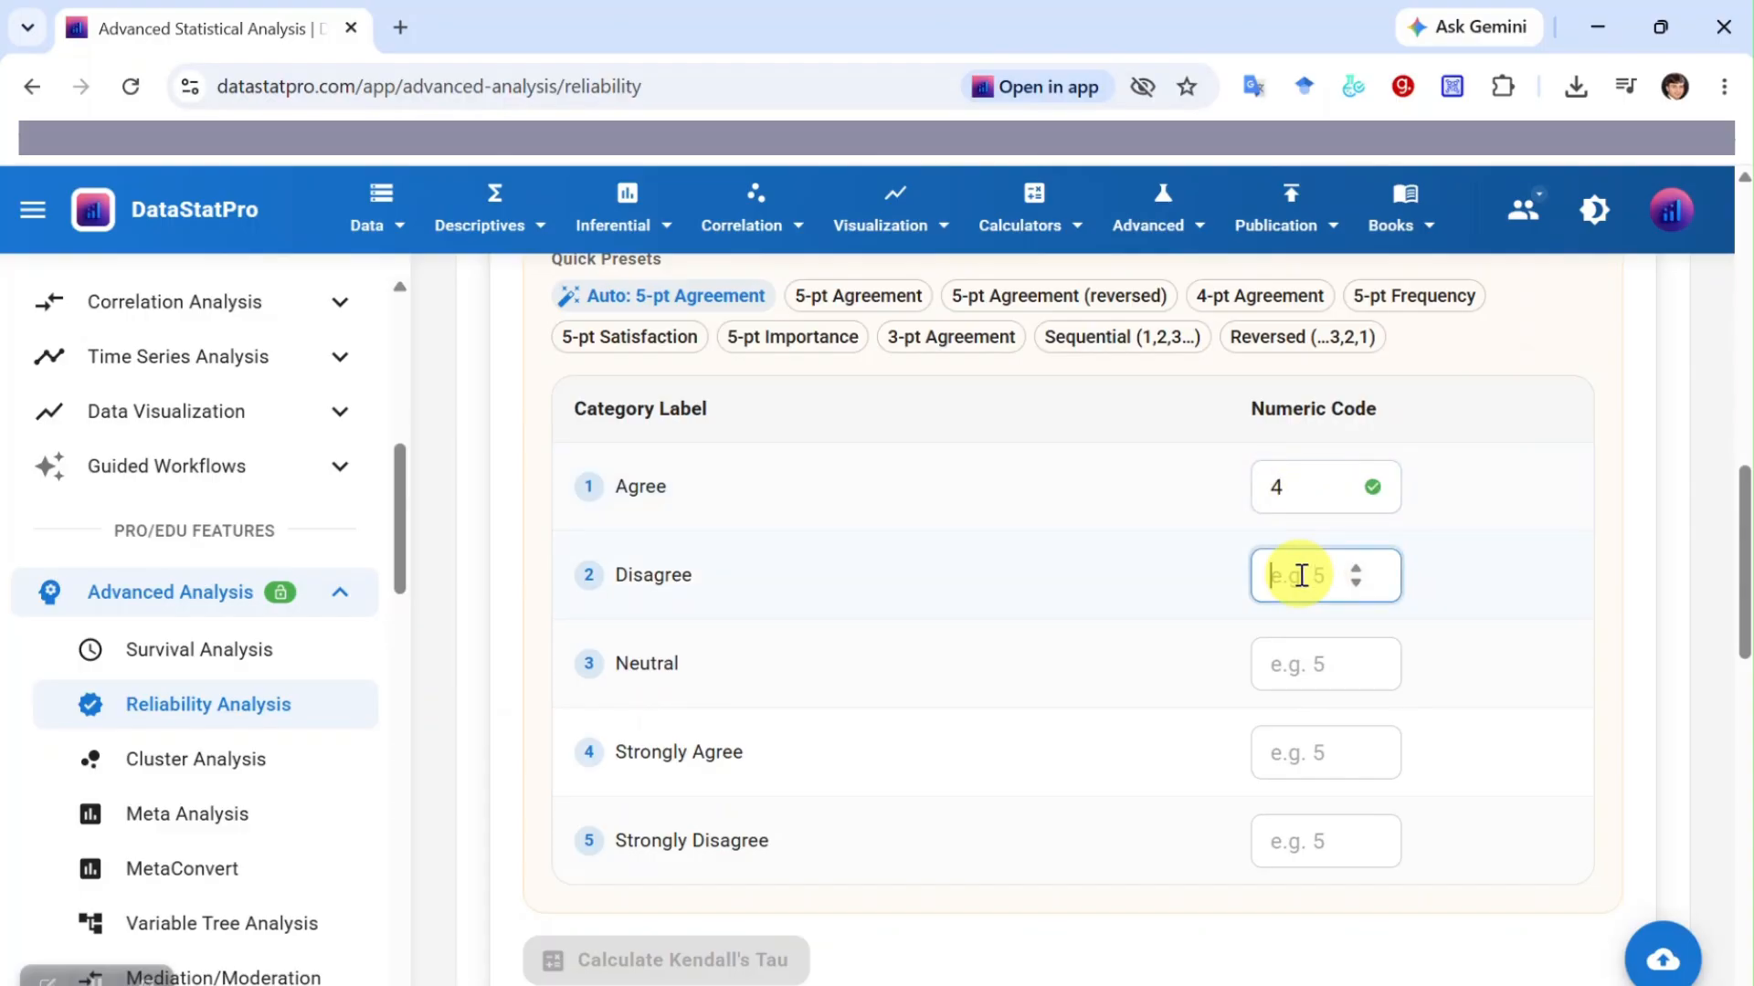
pyautogui.write('2')
pyautogui.click(1300, 664)
pyautogui.write('3')
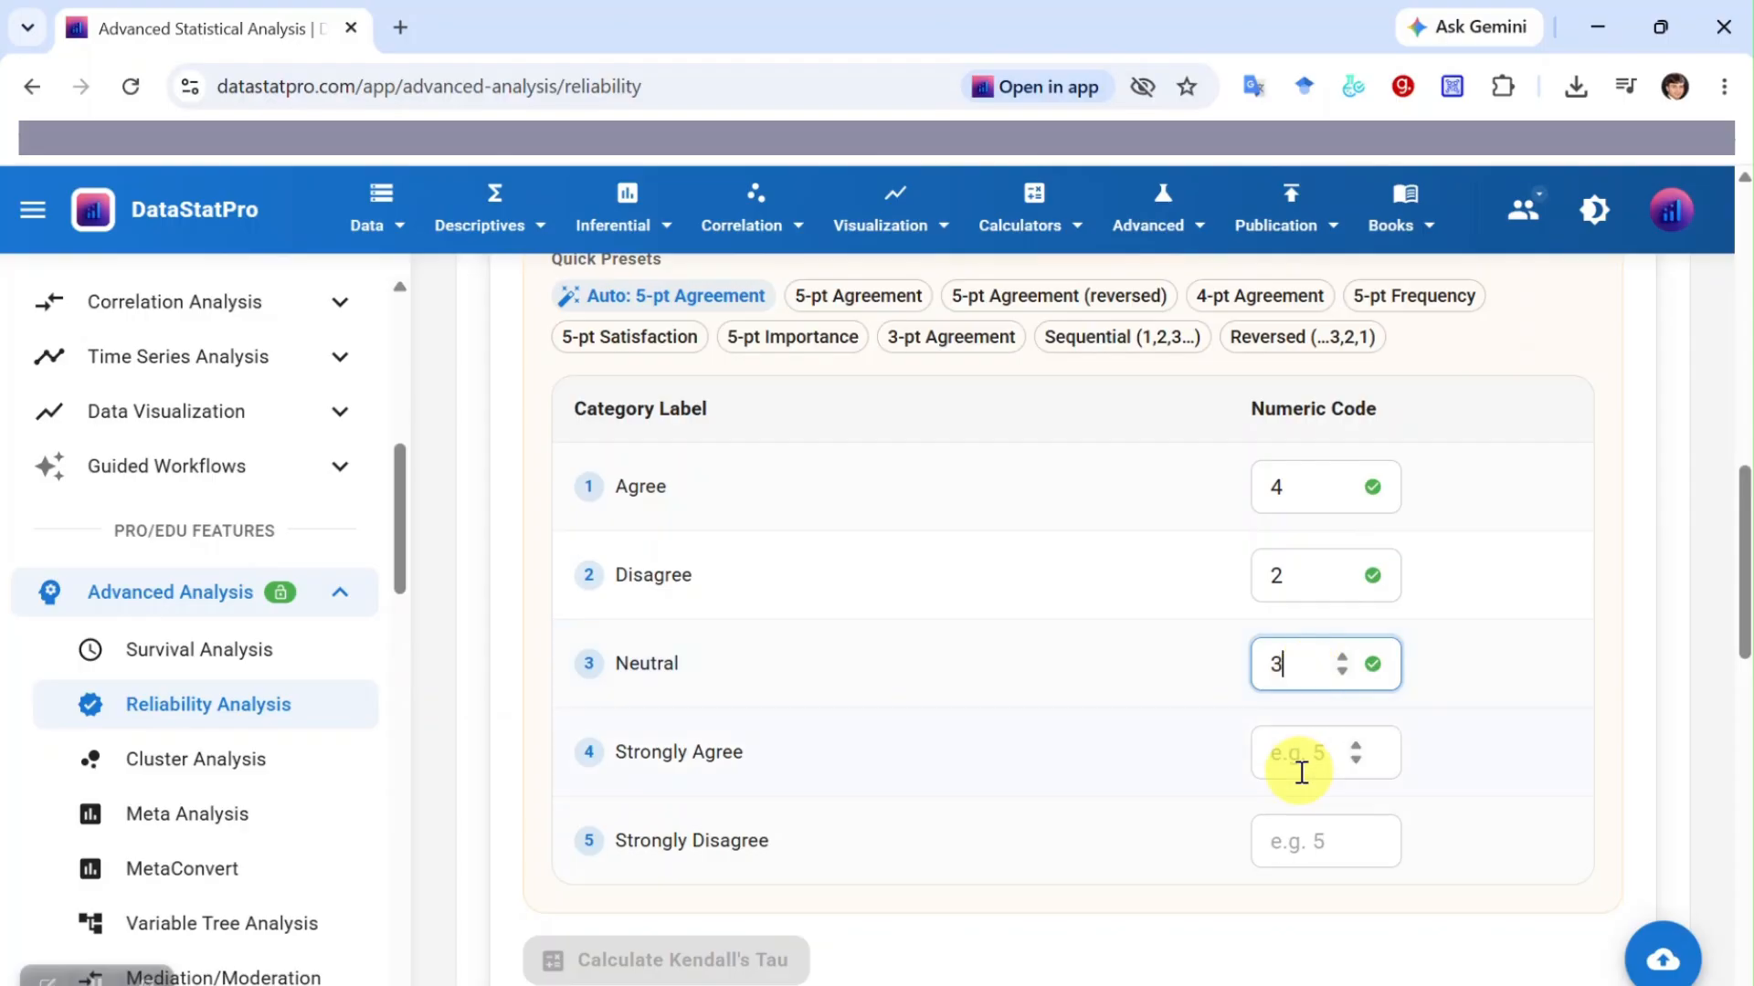
pyautogui.click(1308, 760)
pyautogui.write('5')
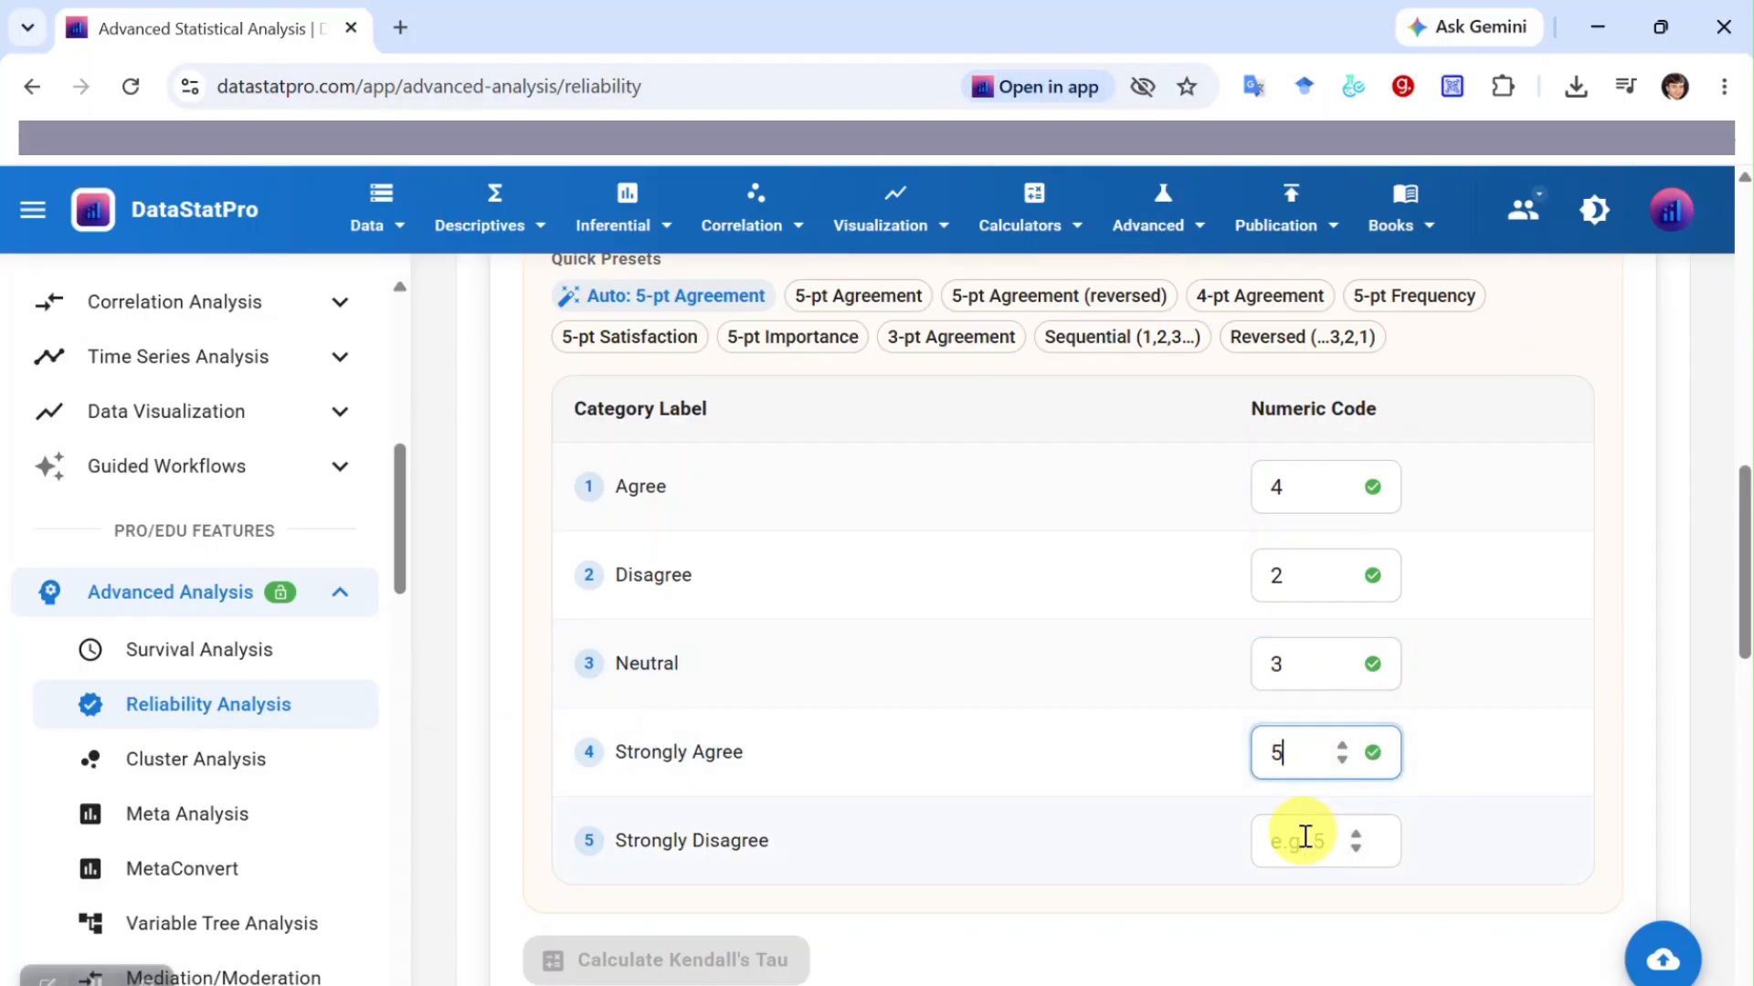
pyautogui.click(1307, 843)
pyautogui.write('1')
# Calculate Kendall's Tau for the two ordinal variables and review its result table, APA text and the Analysis Summary
pyautogui.scroll(-5, 1269, 891)
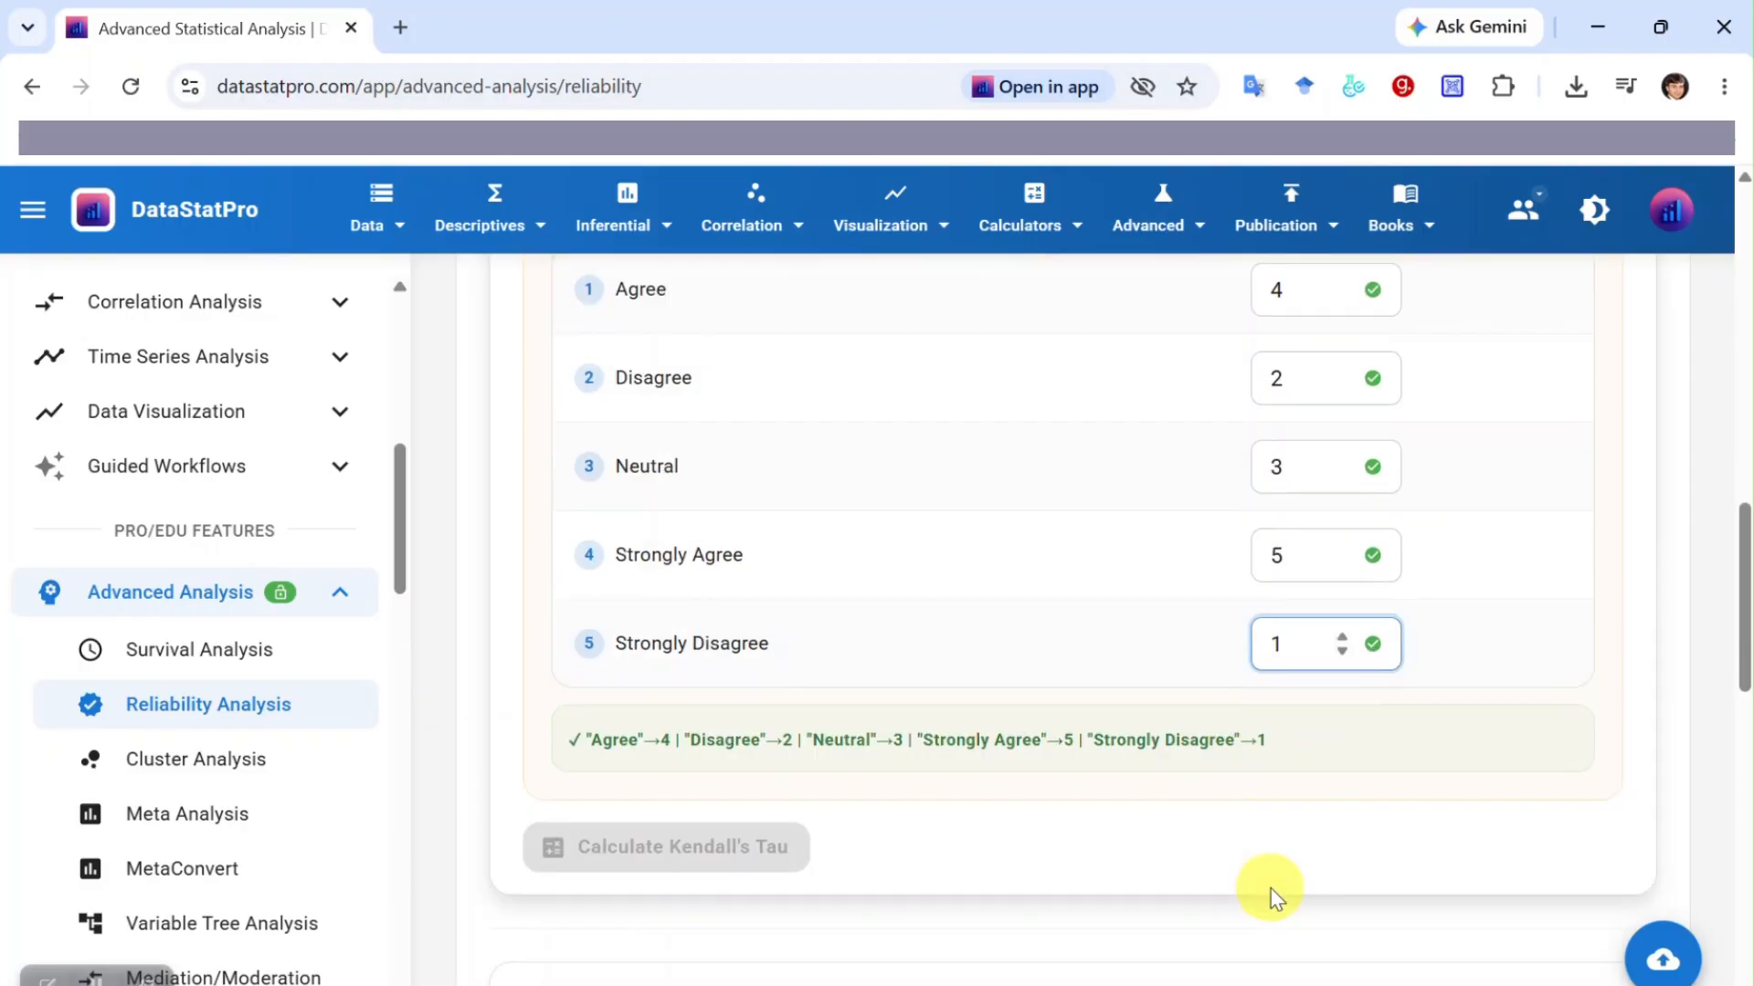
pyautogui.scroll(-2, 1136, 693)
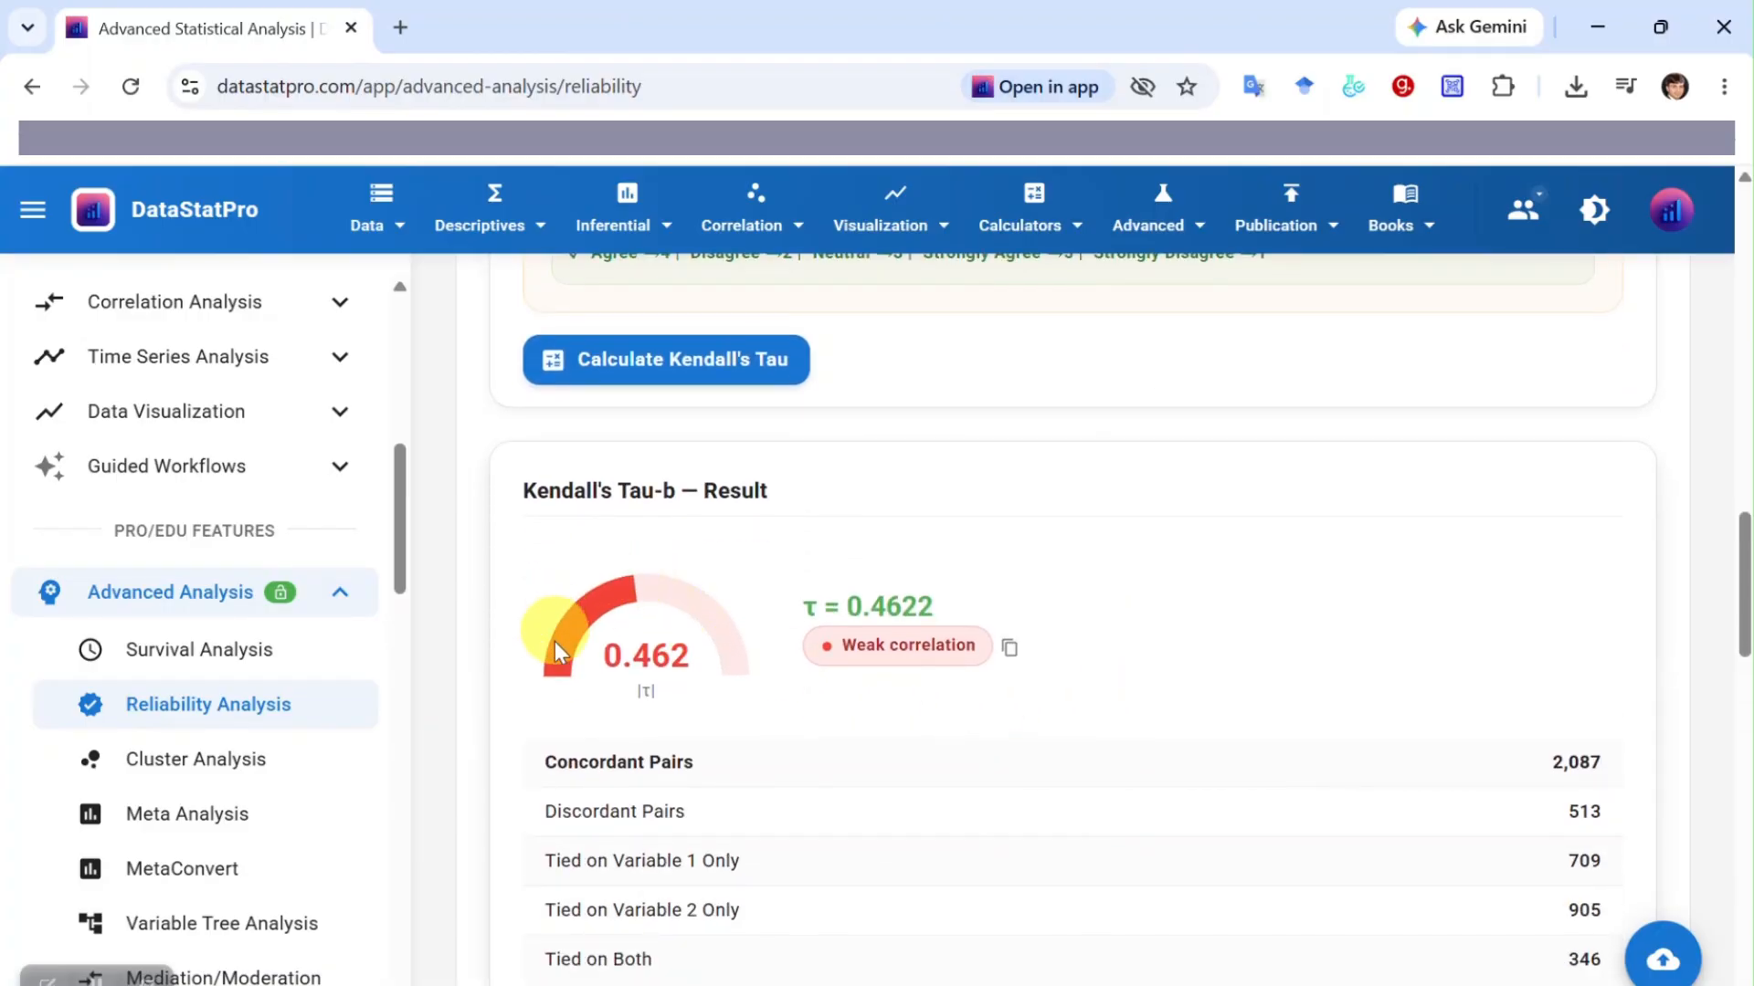
pyautogui.scroll(-6, 952, 671)
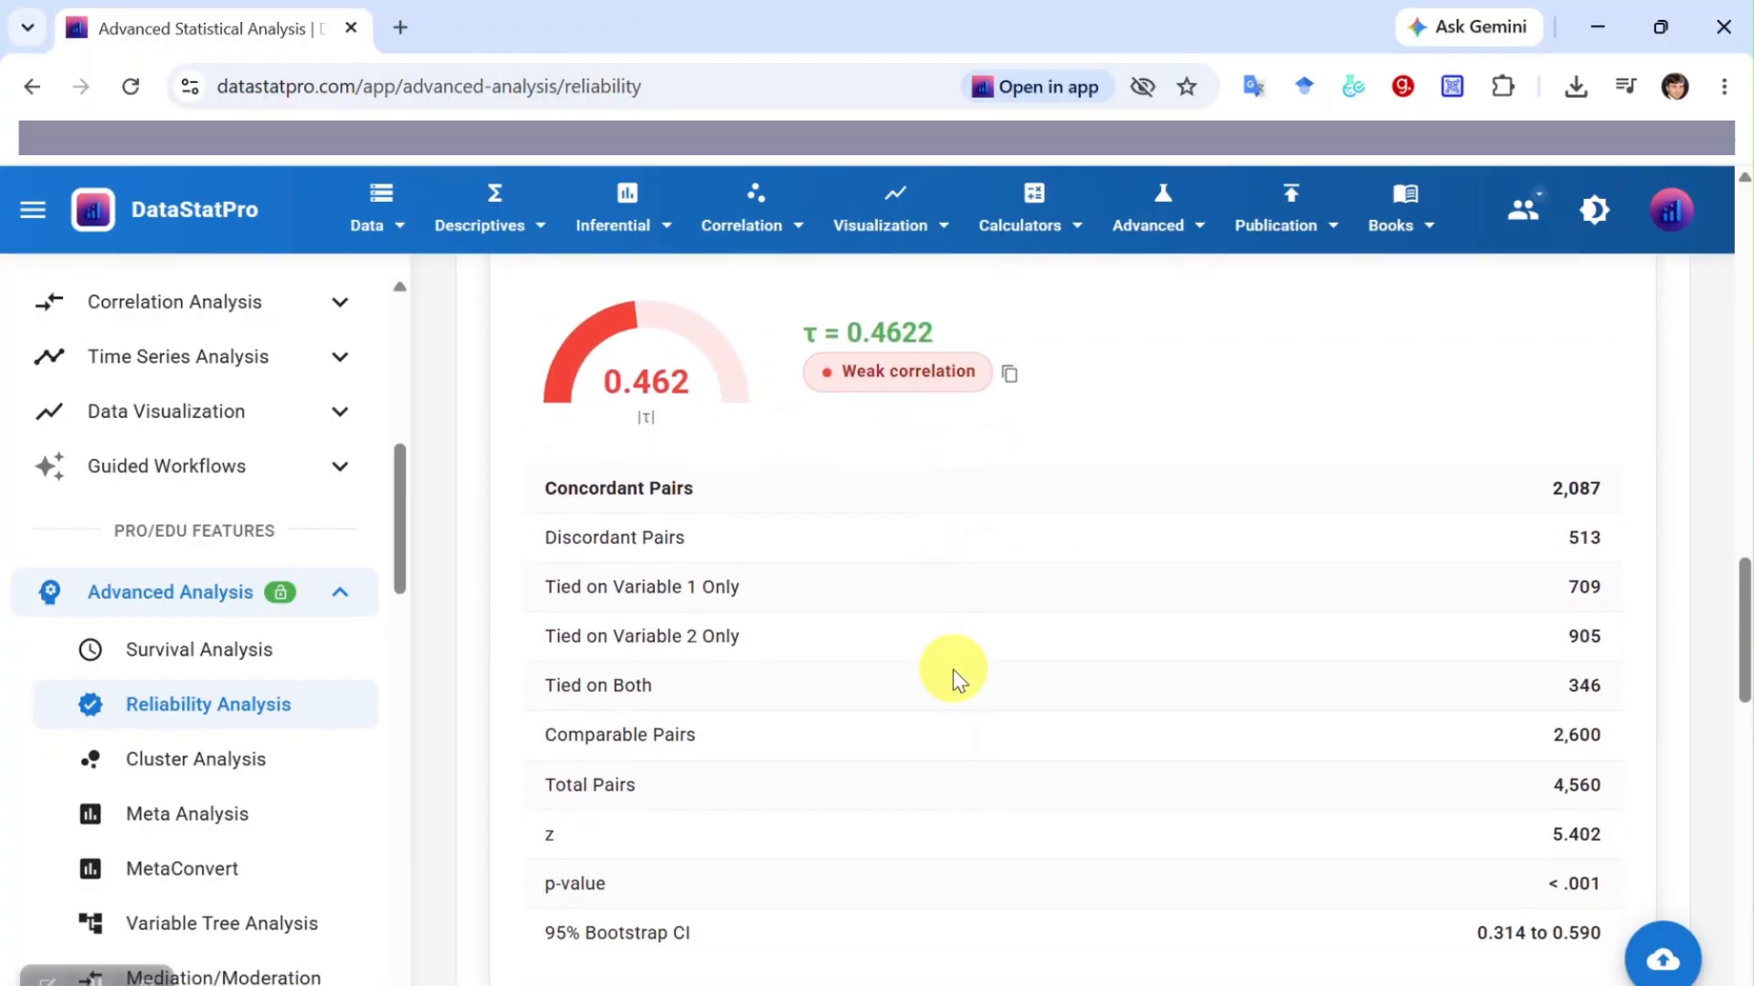
pyautogui.scroll(-2, 952, 671)
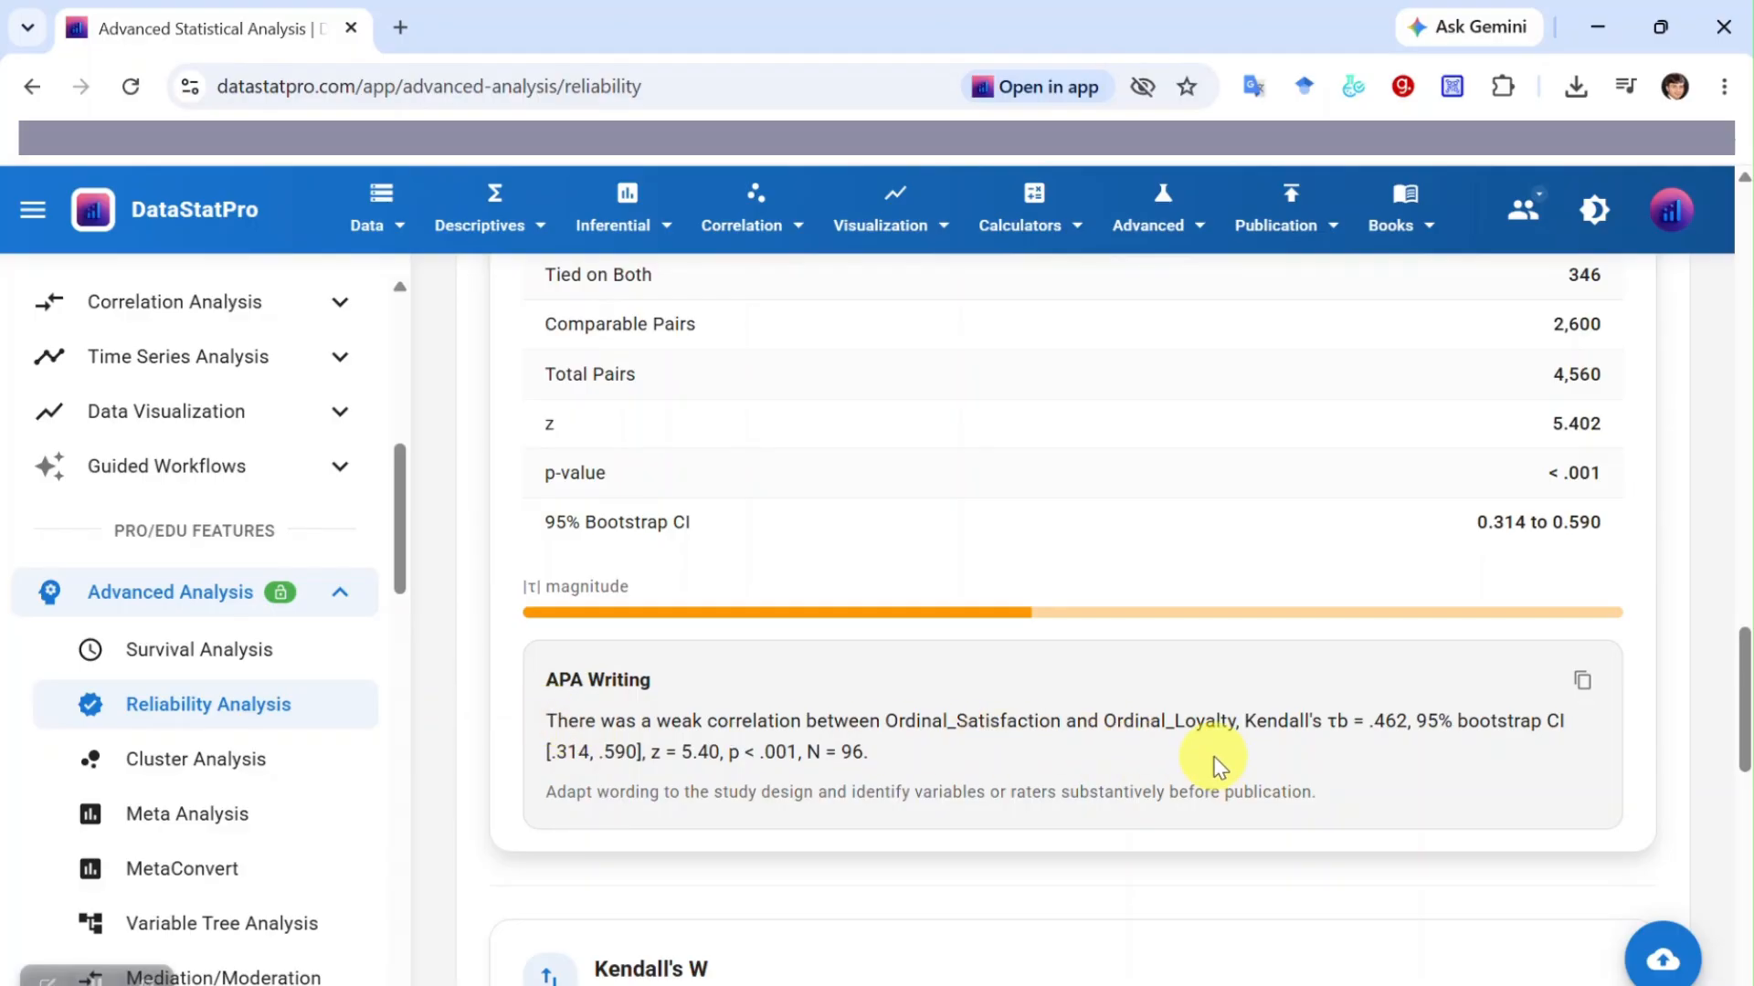
pyautogui.scroll(-8, 1217, 765)
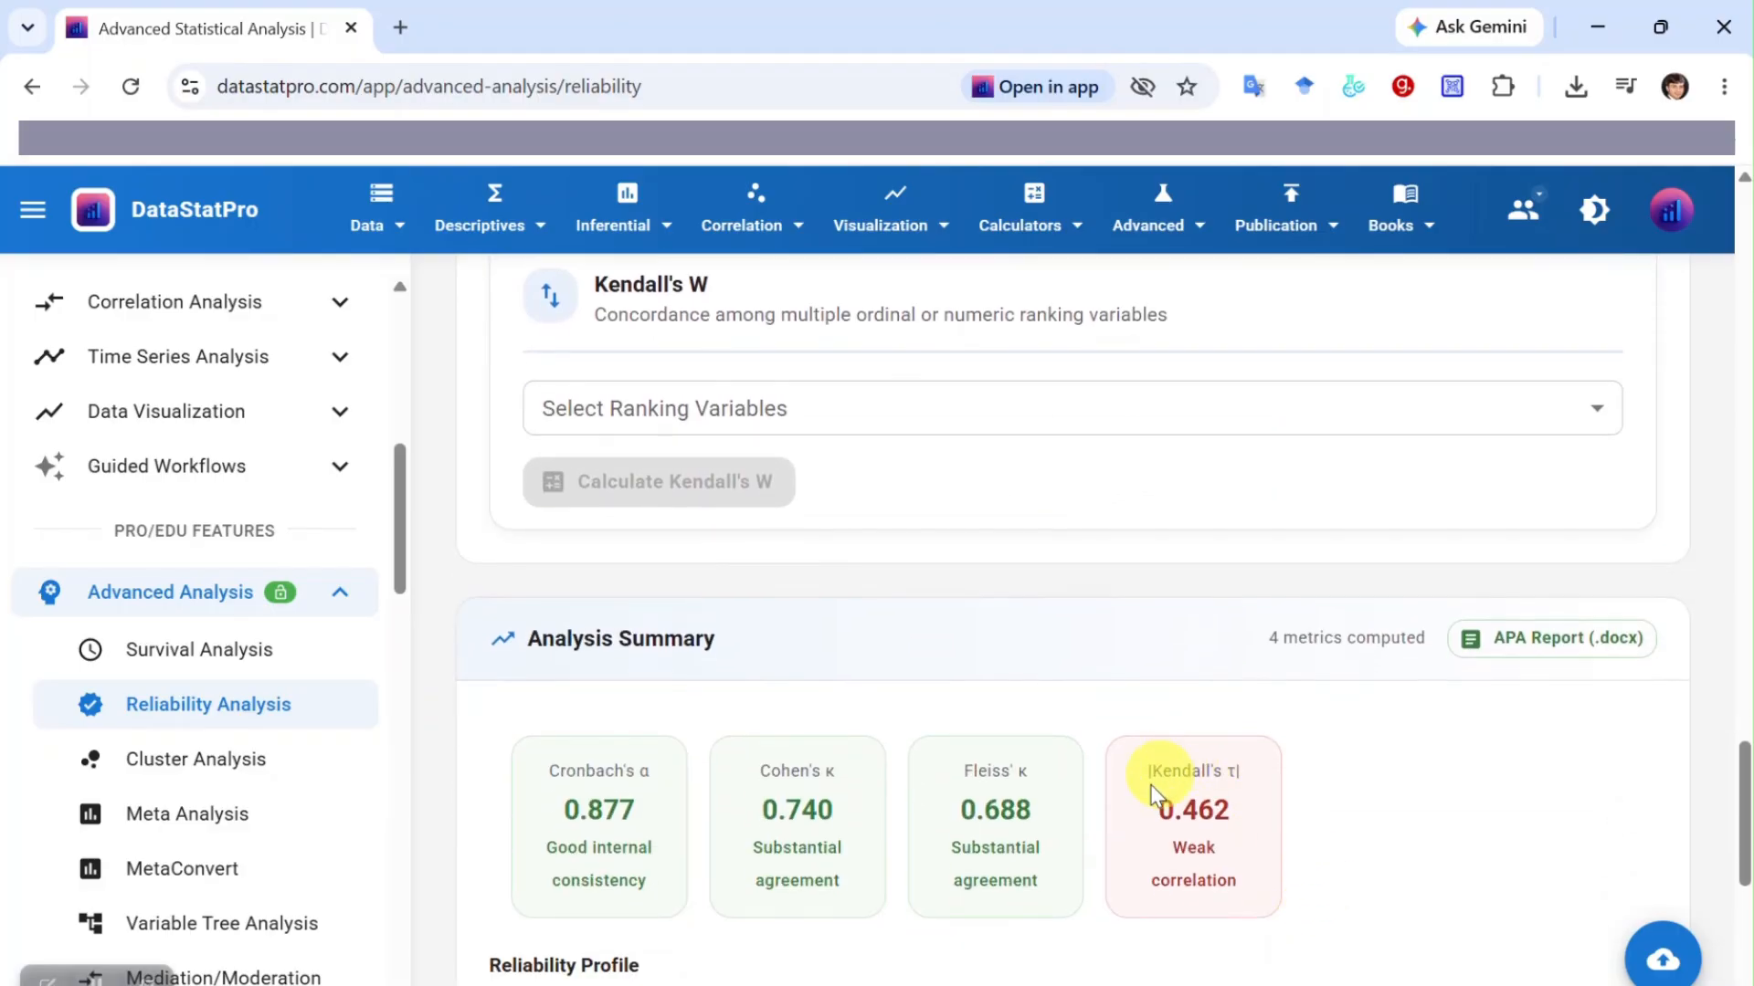
pyautogui.scroll(-3, 1260, 846)
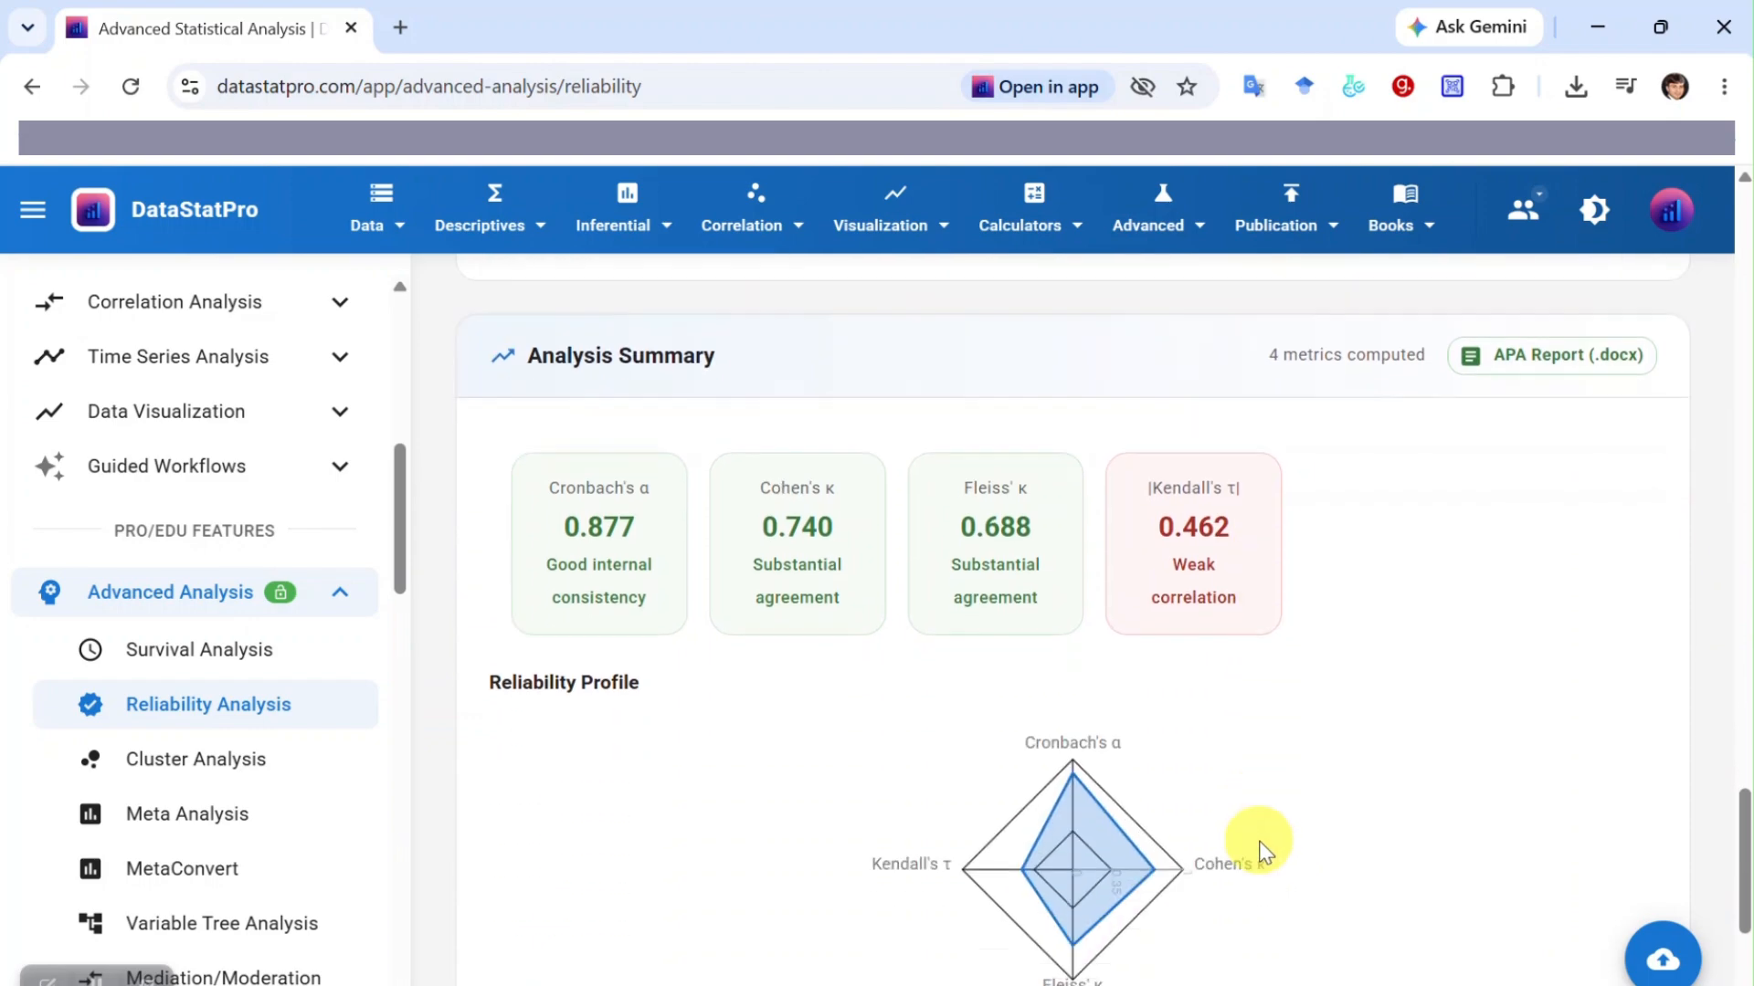
# Select Ranker_1, Ranker_2, Ranker_3 and Ranker_4 as the ranking variables for Kendall's W
pyautogui.scroll(6, 1263, 849)
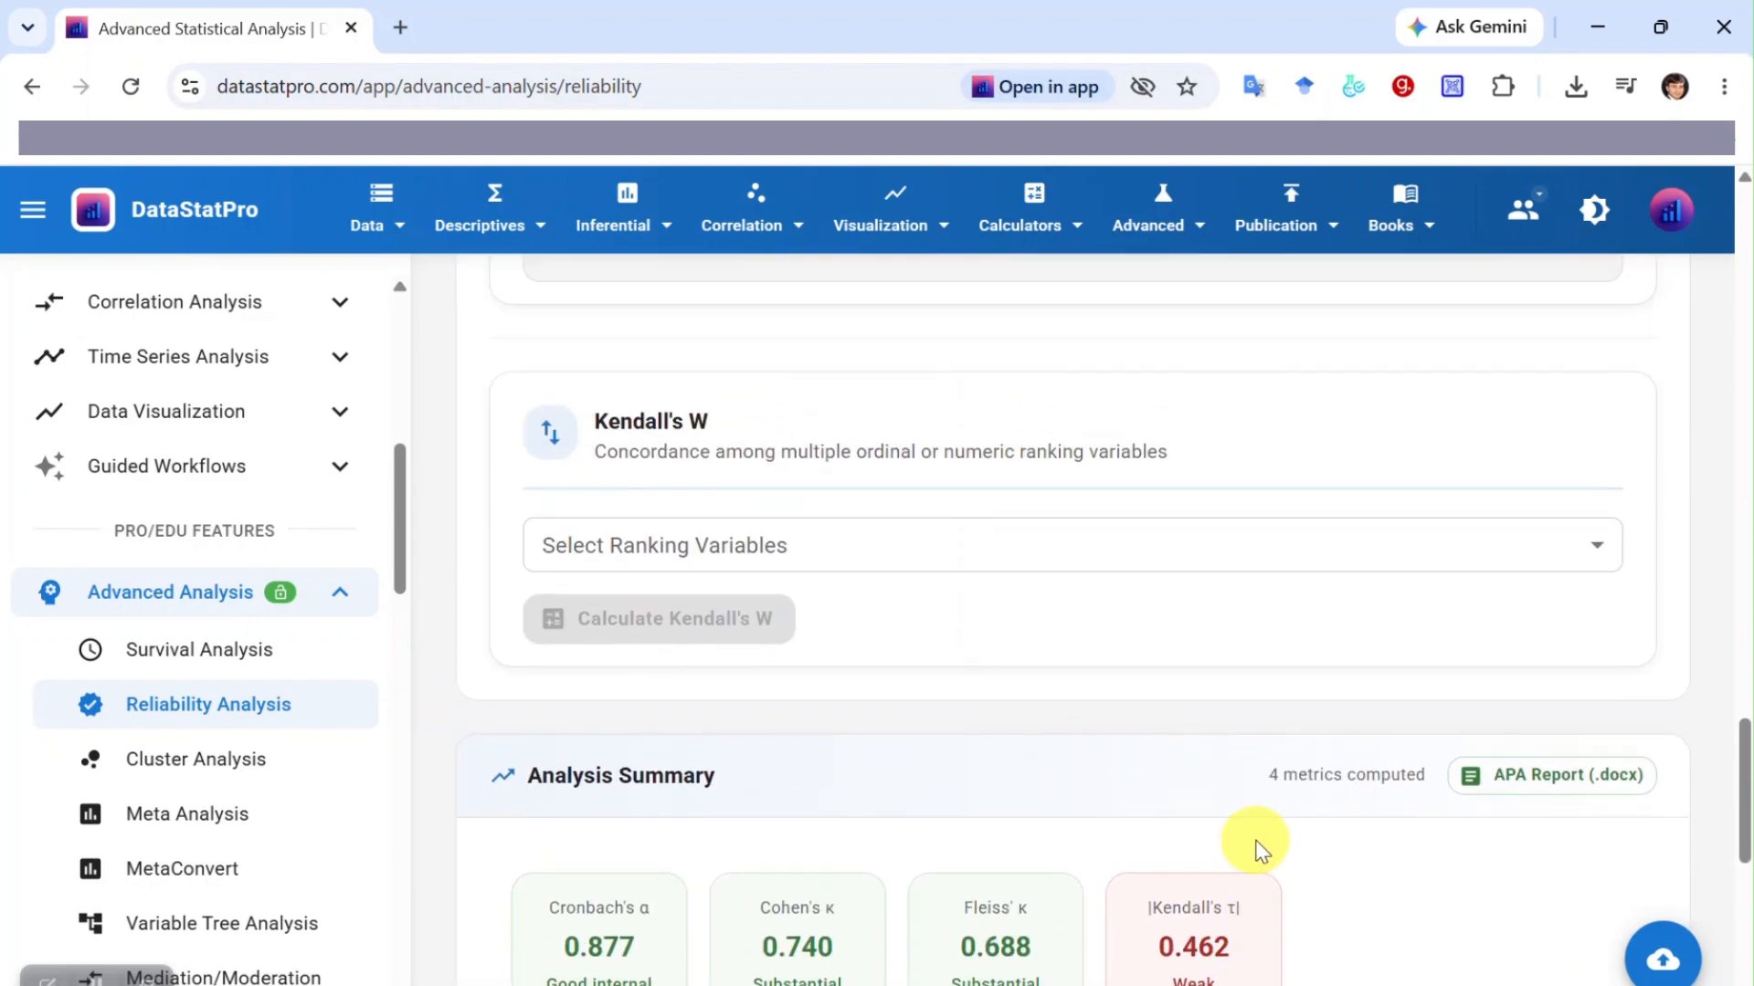
pyautogui.scroll(2, 1251, 842)
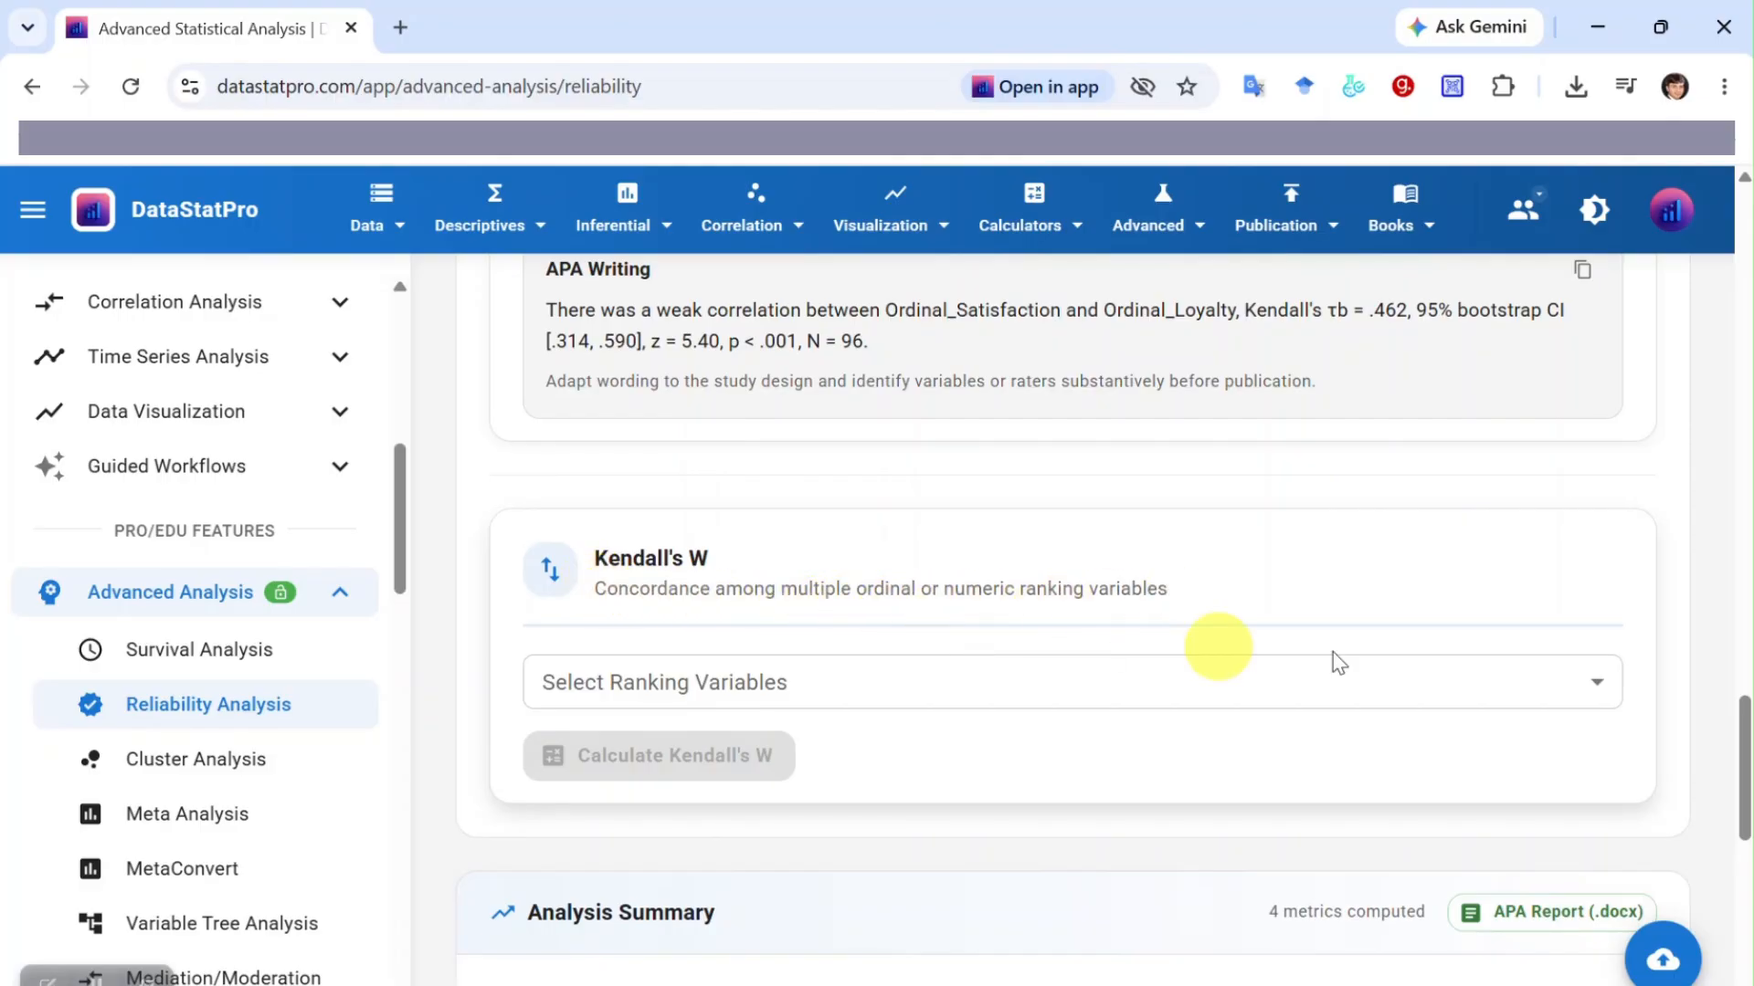
pyautogui.scroll(-2, 1569, 731)
pyautogui.click(1591, 559)
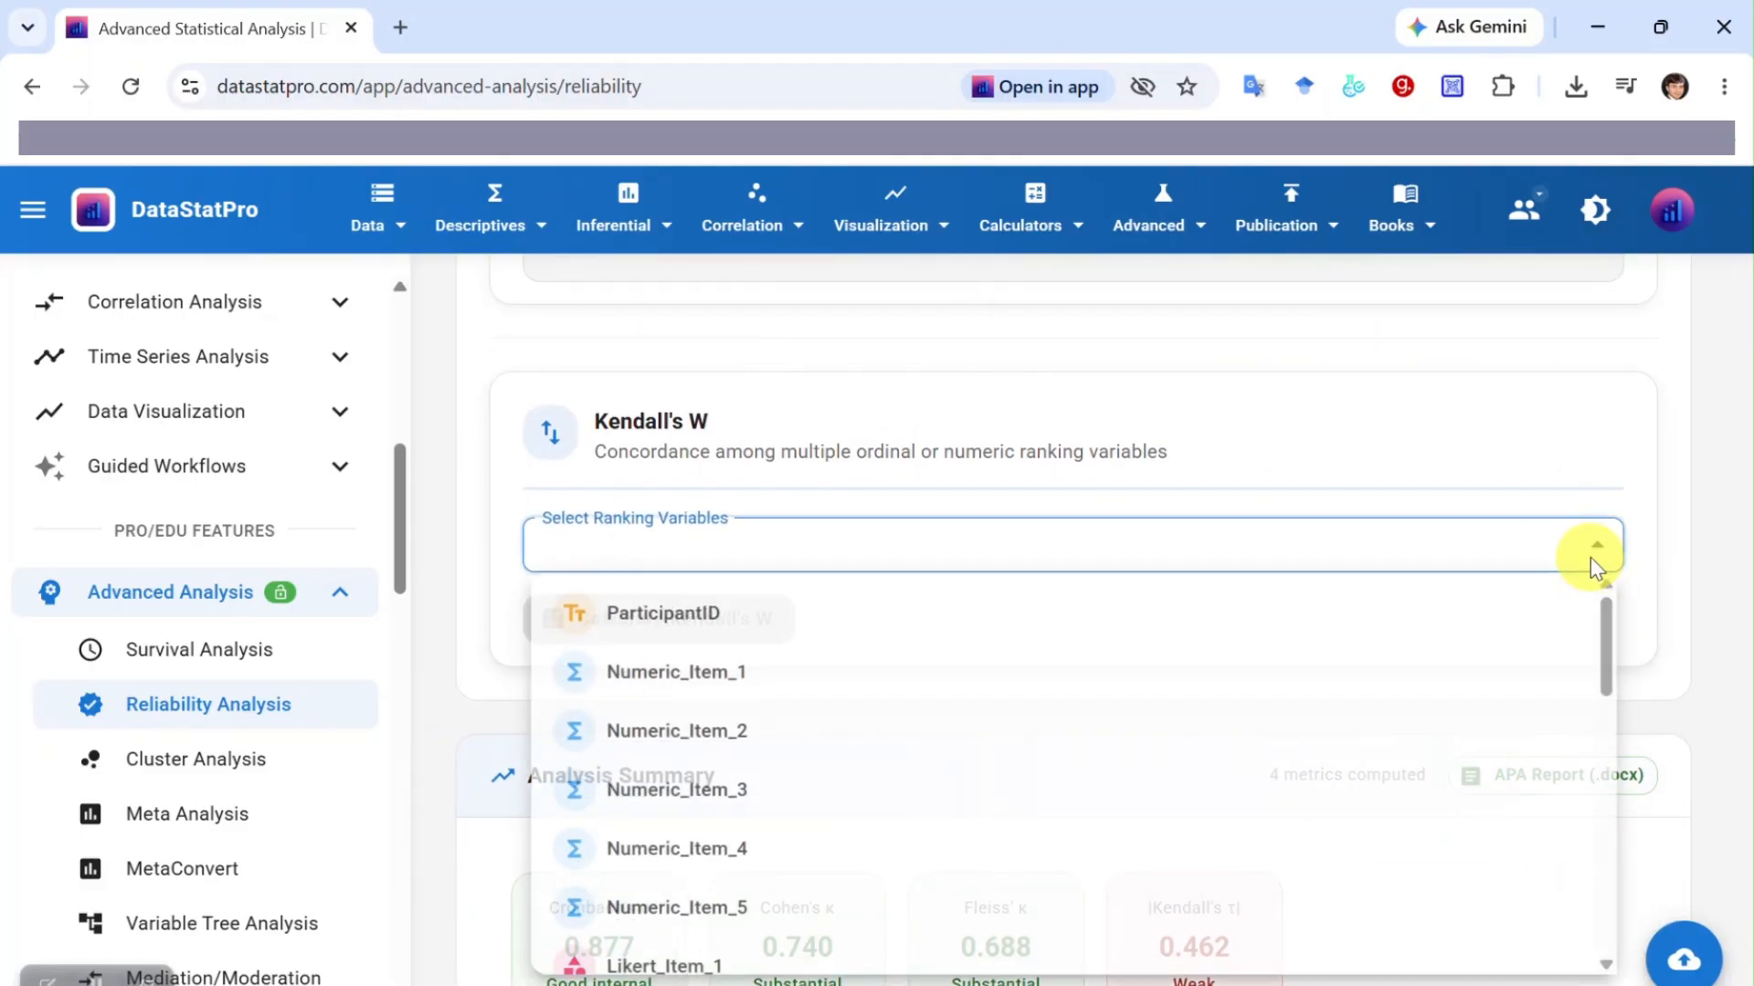
pyautogui.scroll(-8, 1240, 722)
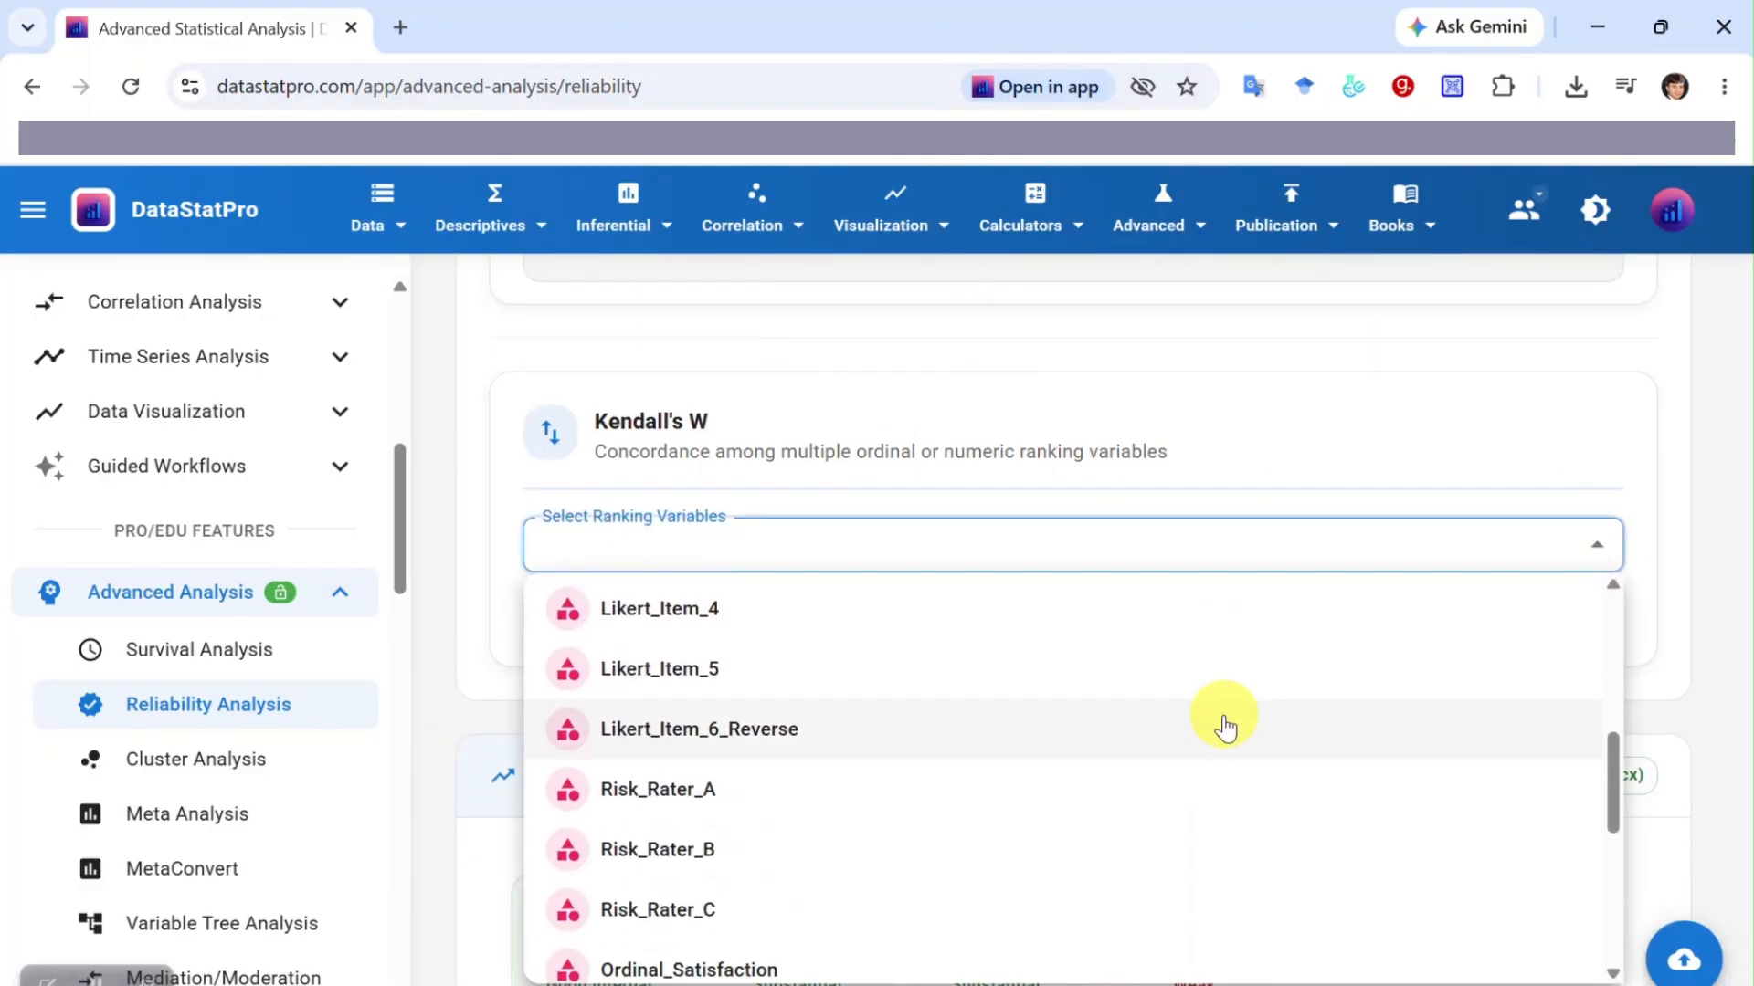
pyautogui.scroll(-3, 1225, 728)
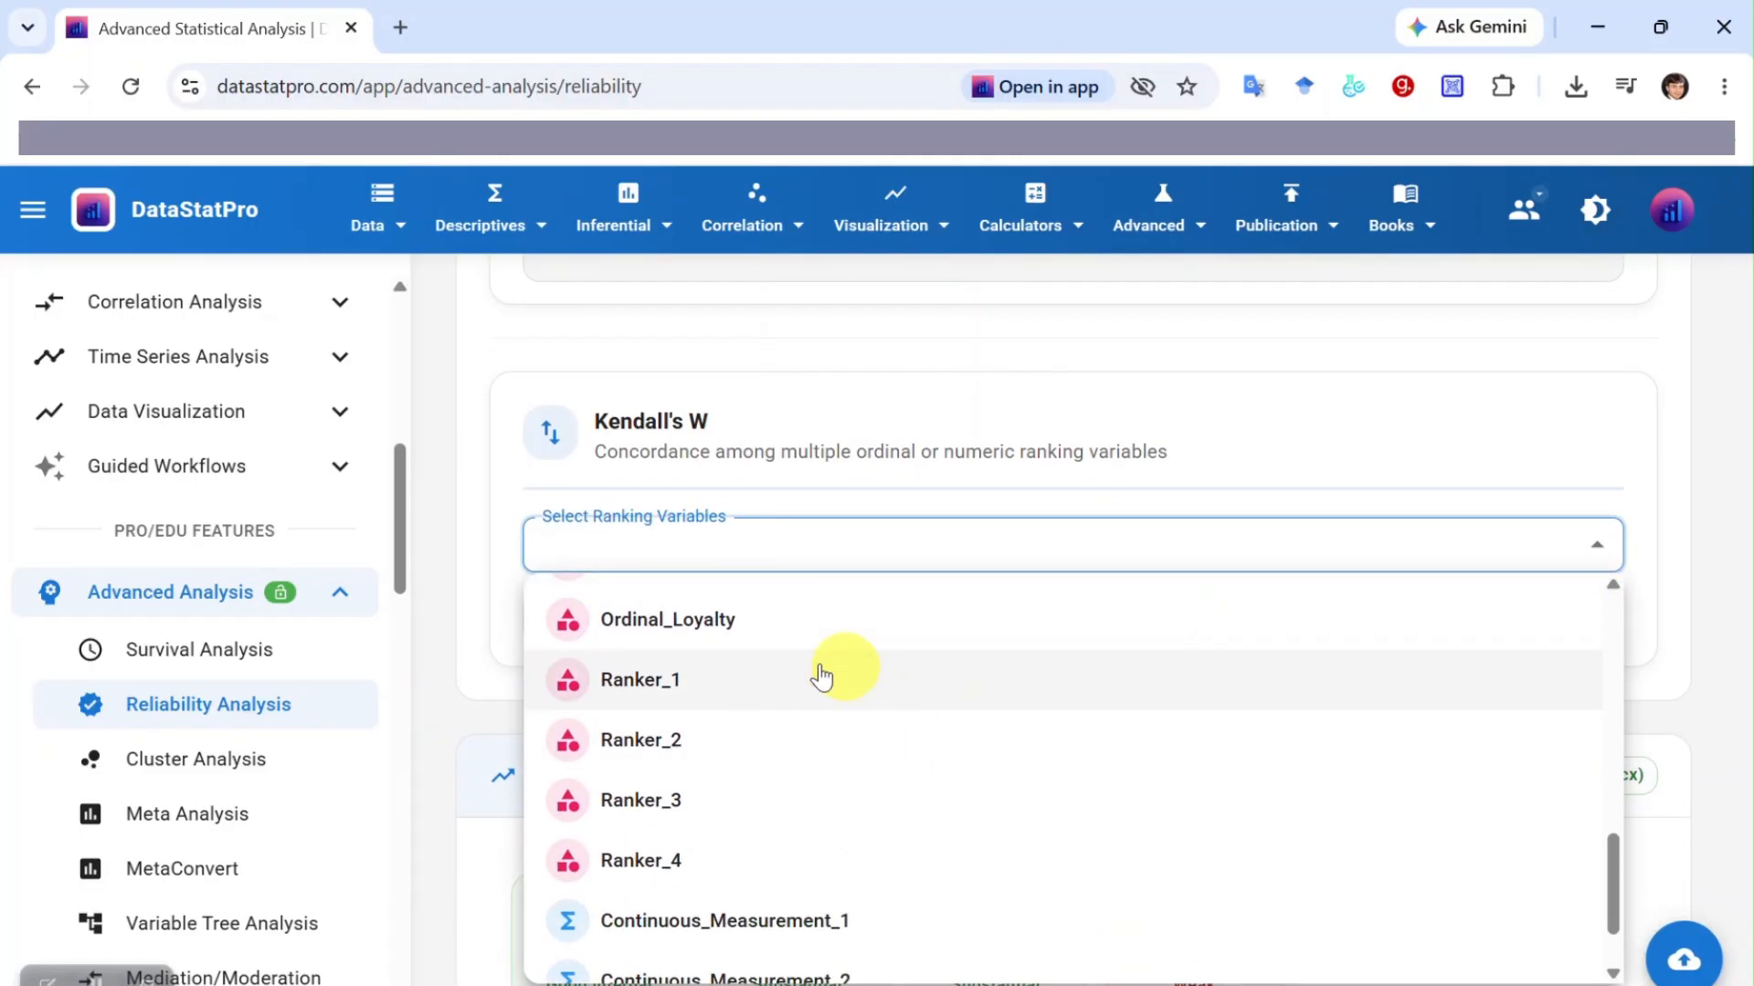
pyautogui.click(699, 702)
pyautogui.click(699, 765)
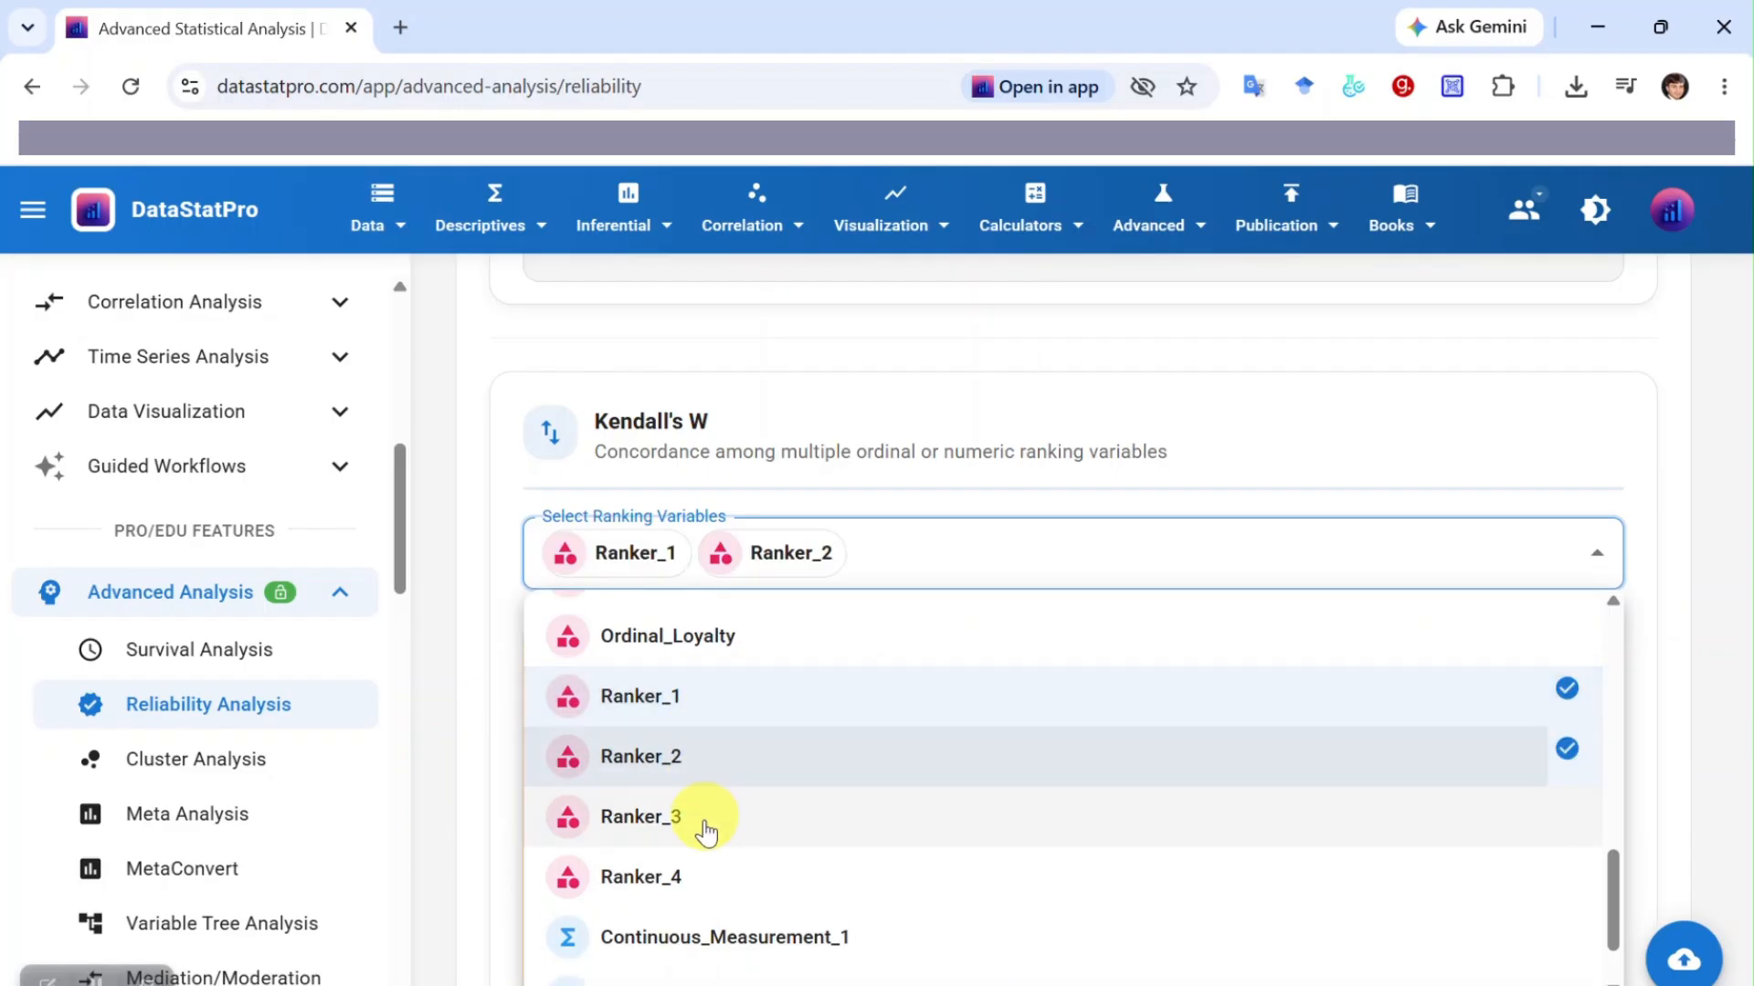
pyautogui.click(703, 818)
pyautogui.click(703, 884)
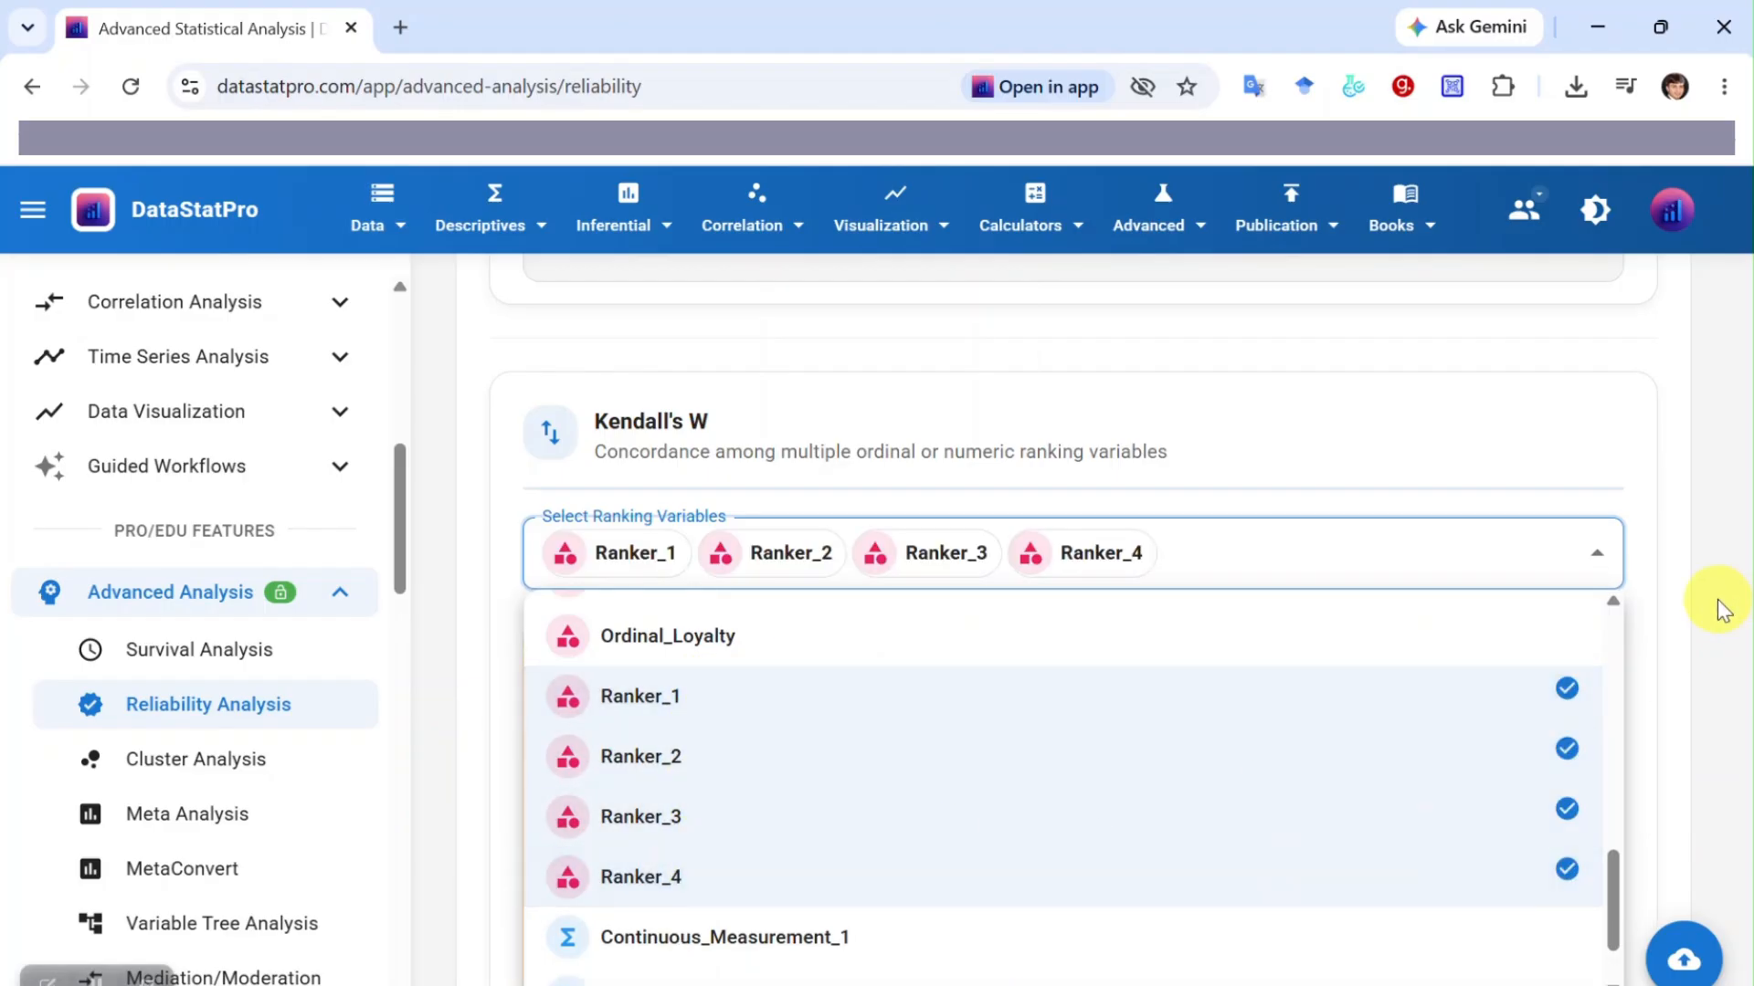
pyautogui.click(1686, 634)
# Code the shared ranking categories for Kendall's W from Rank 1 to Rank 5 as 1, 2, 3, 4 and 5
pyautogui.scroll(-4, 1686, 634)
pyautogui.scroll(-3, 1049, 758)
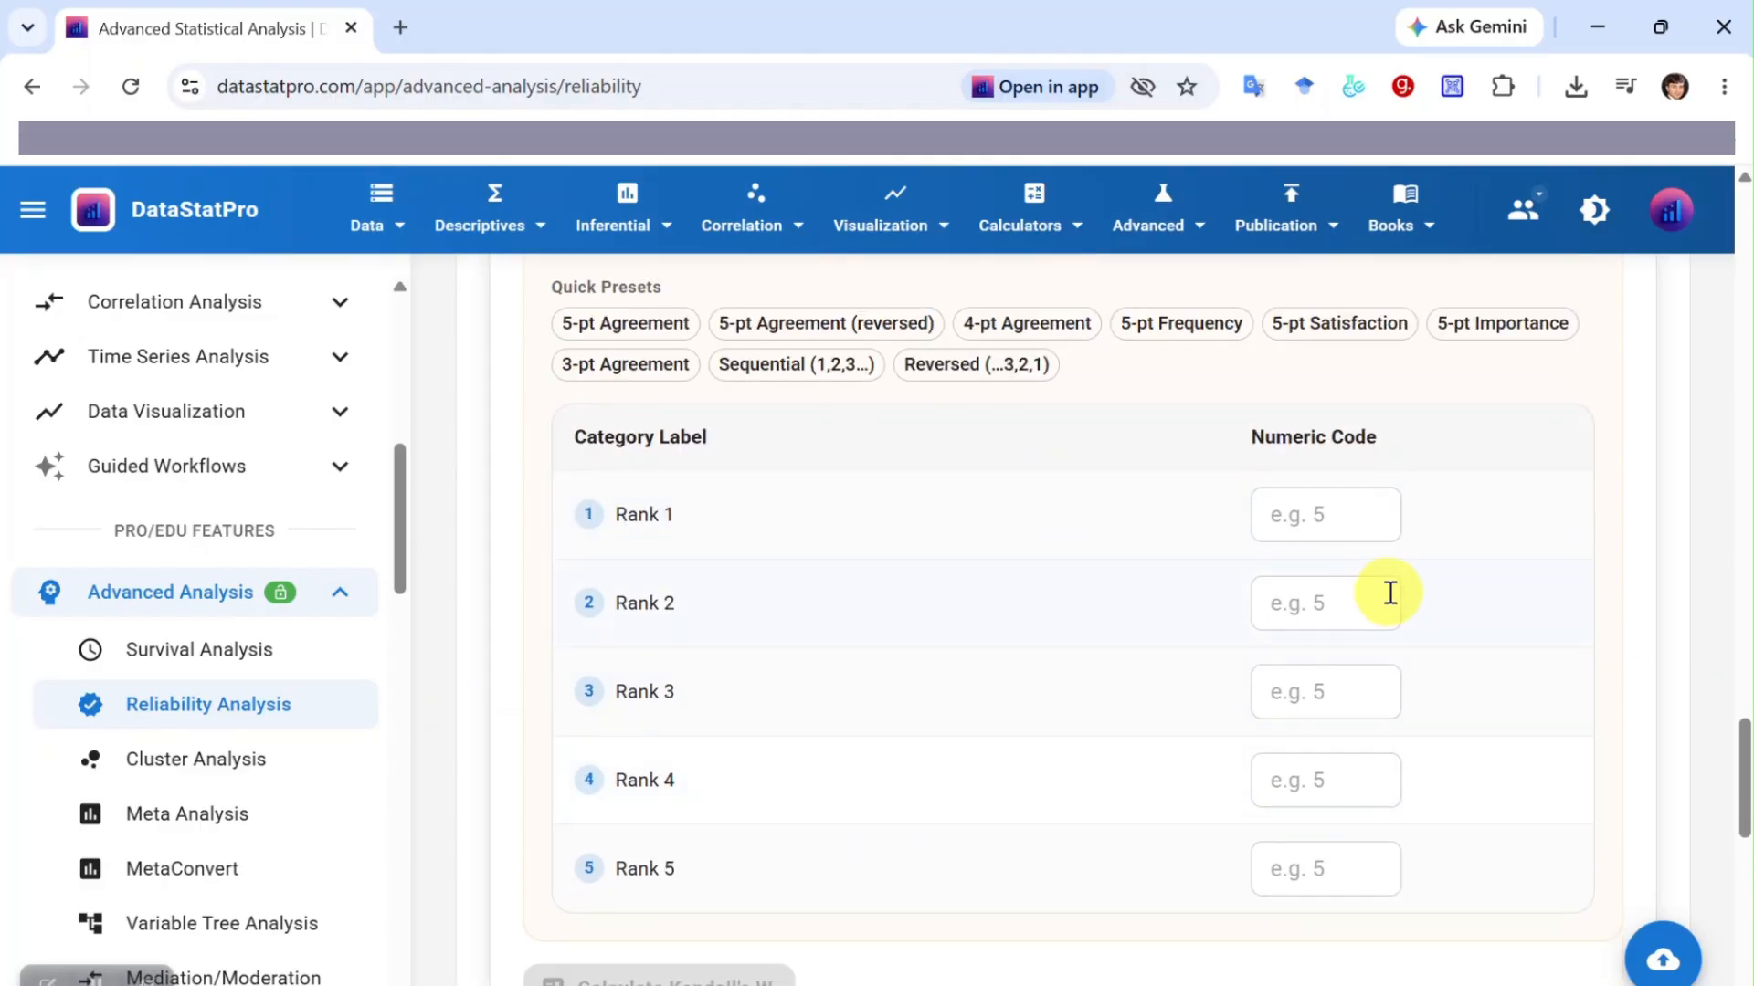
pyautogui.scroll(3, 1391, 592)
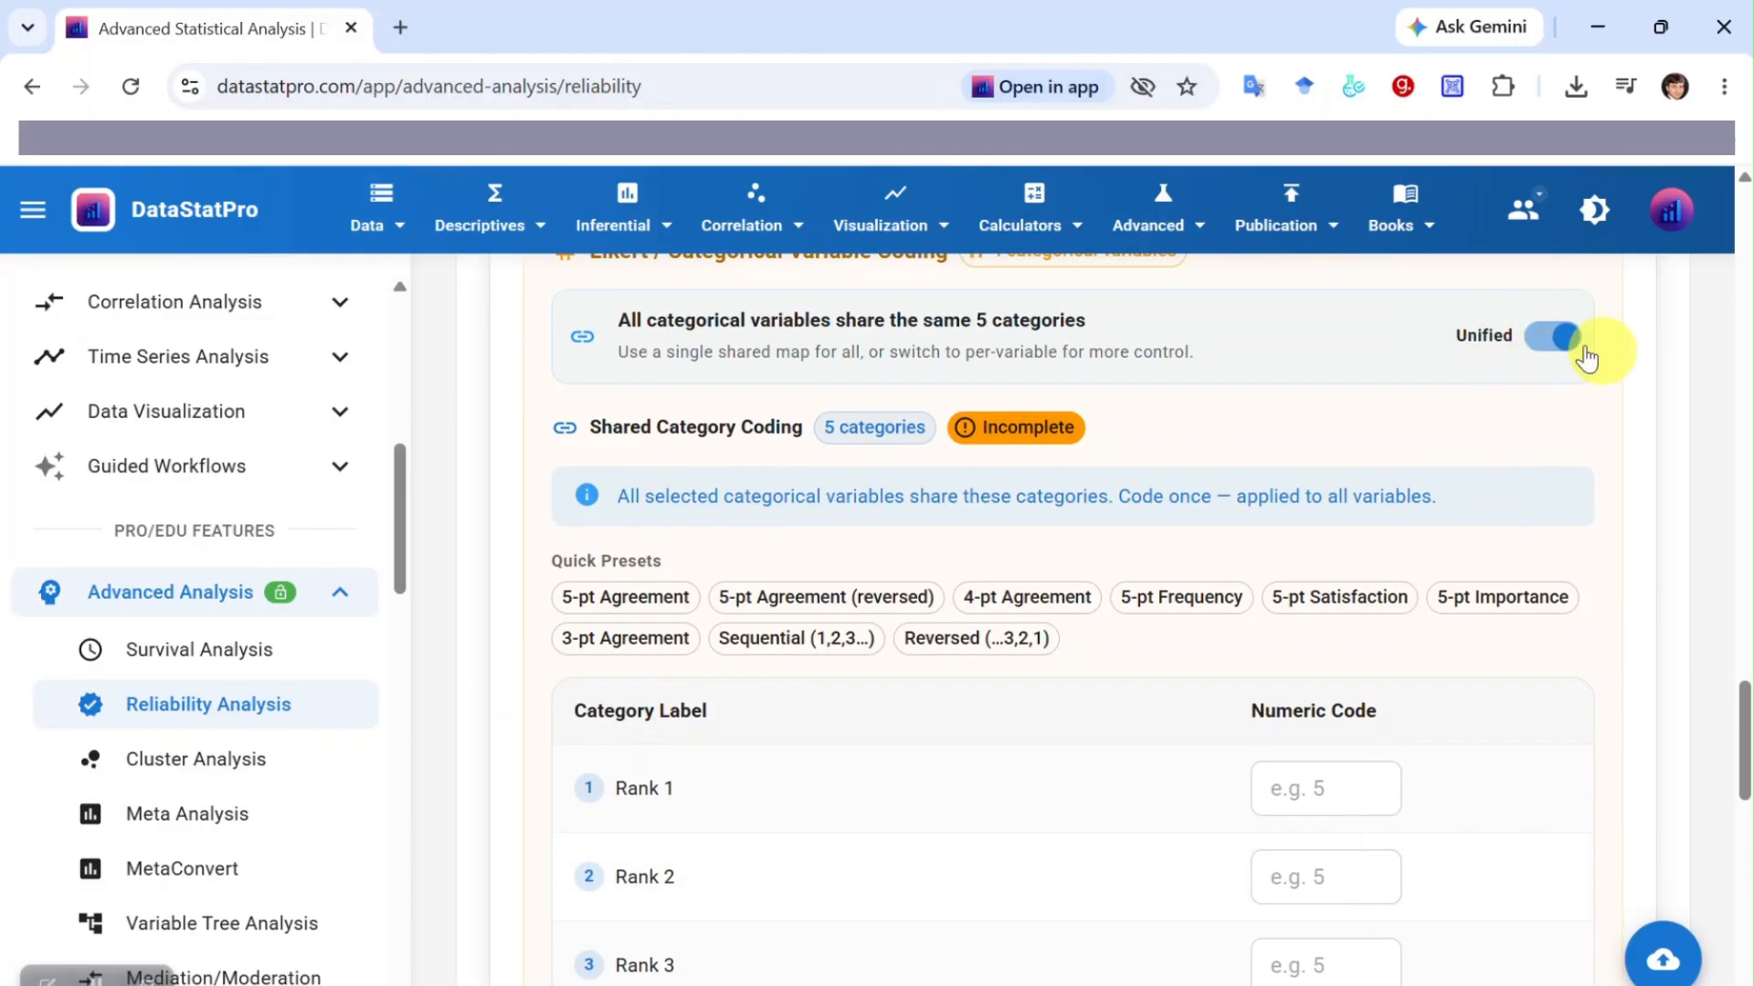
pyautogui.scroll(-3, 1429, 571)
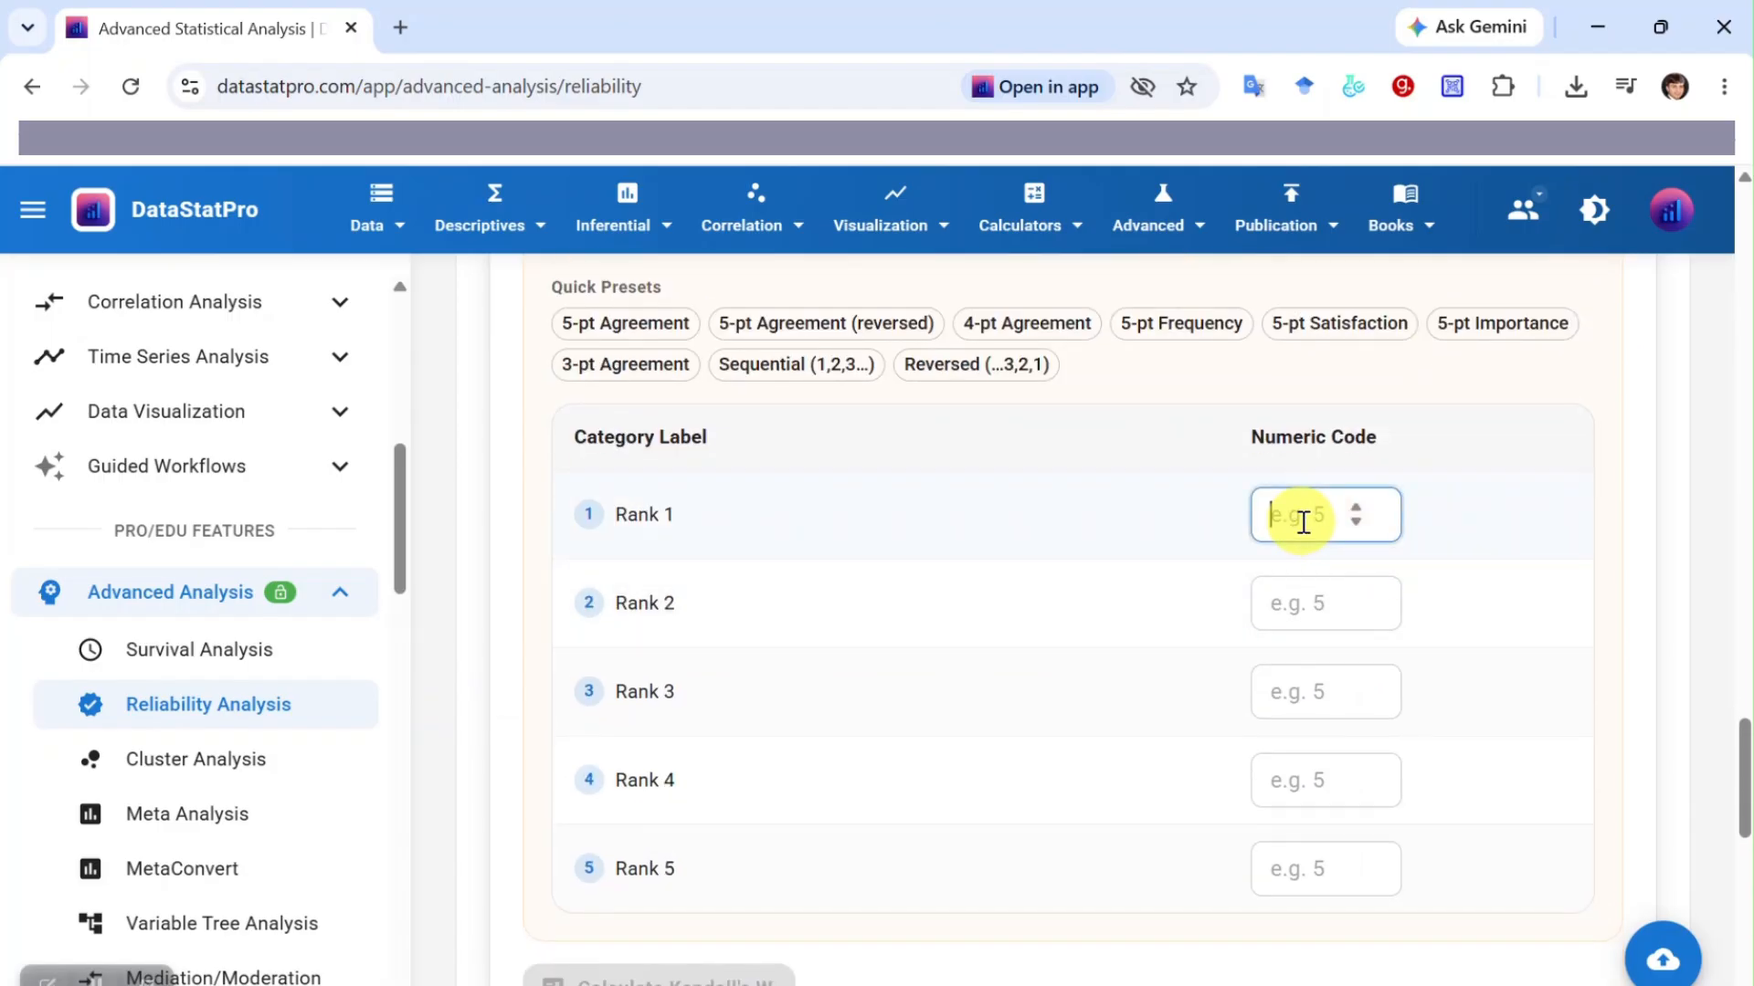
pyautogui.click(1304, 599)
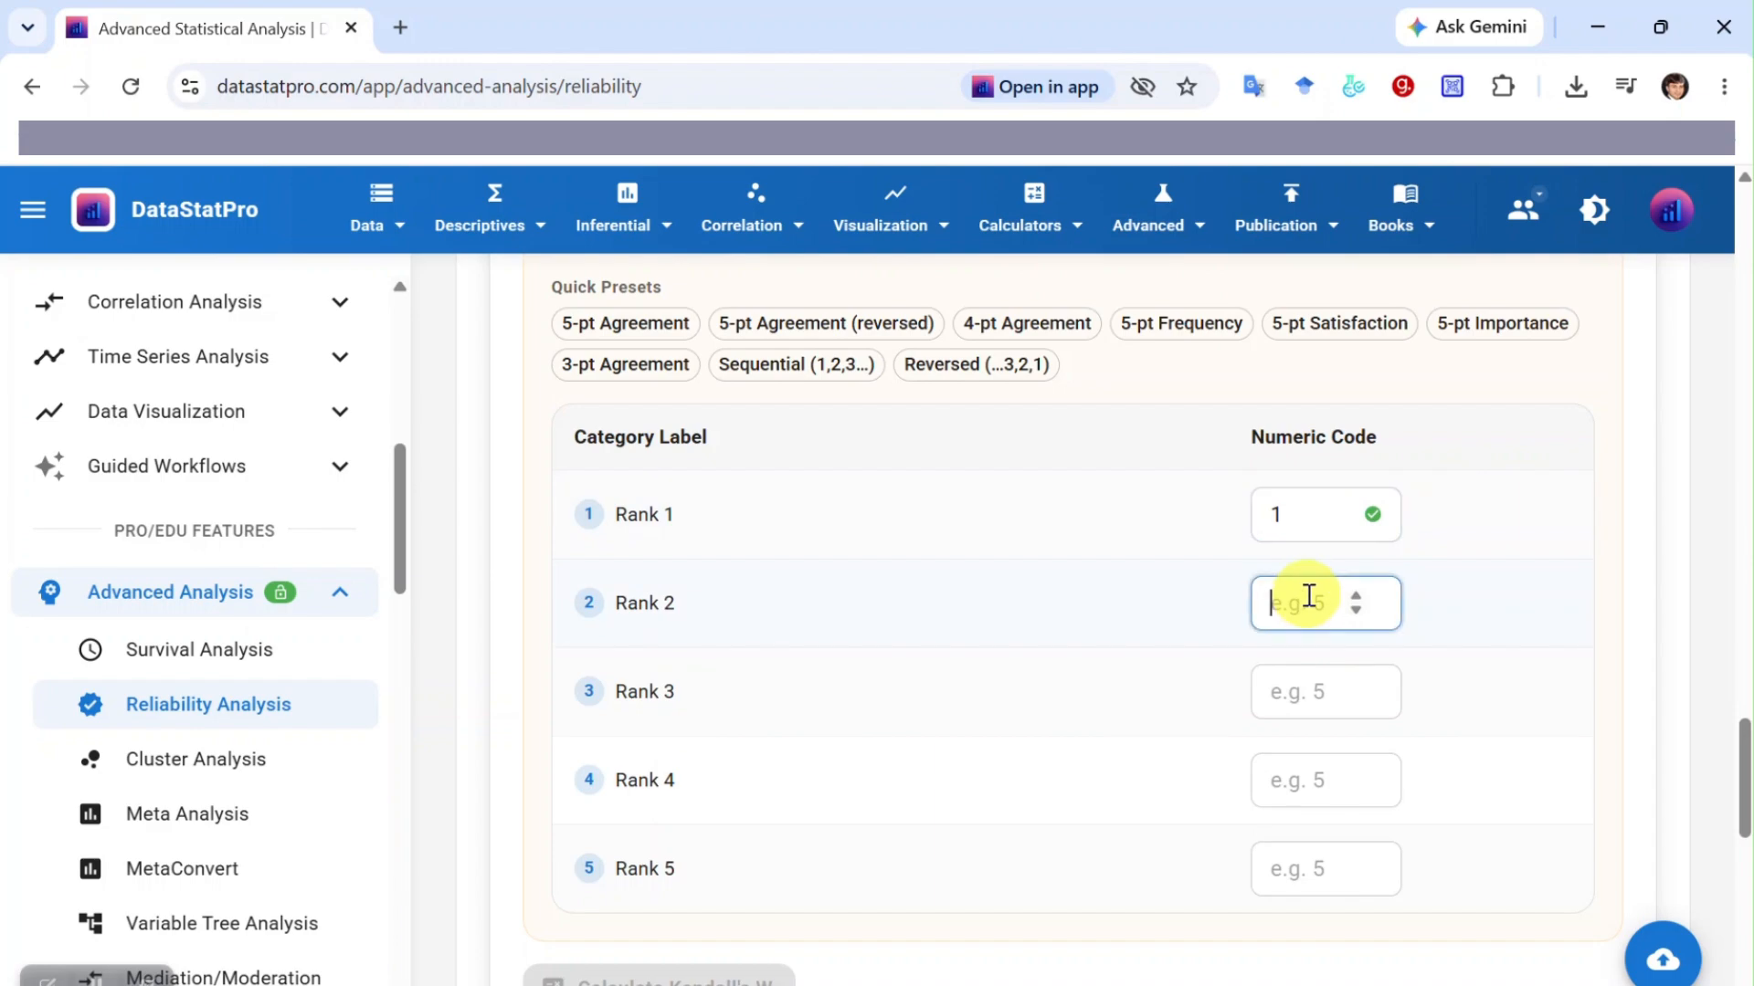
pyautogui.write('2')
pyautogui.click(1296, 708)
pyautogui.write('3')
pyautogui.click(1295, 781)
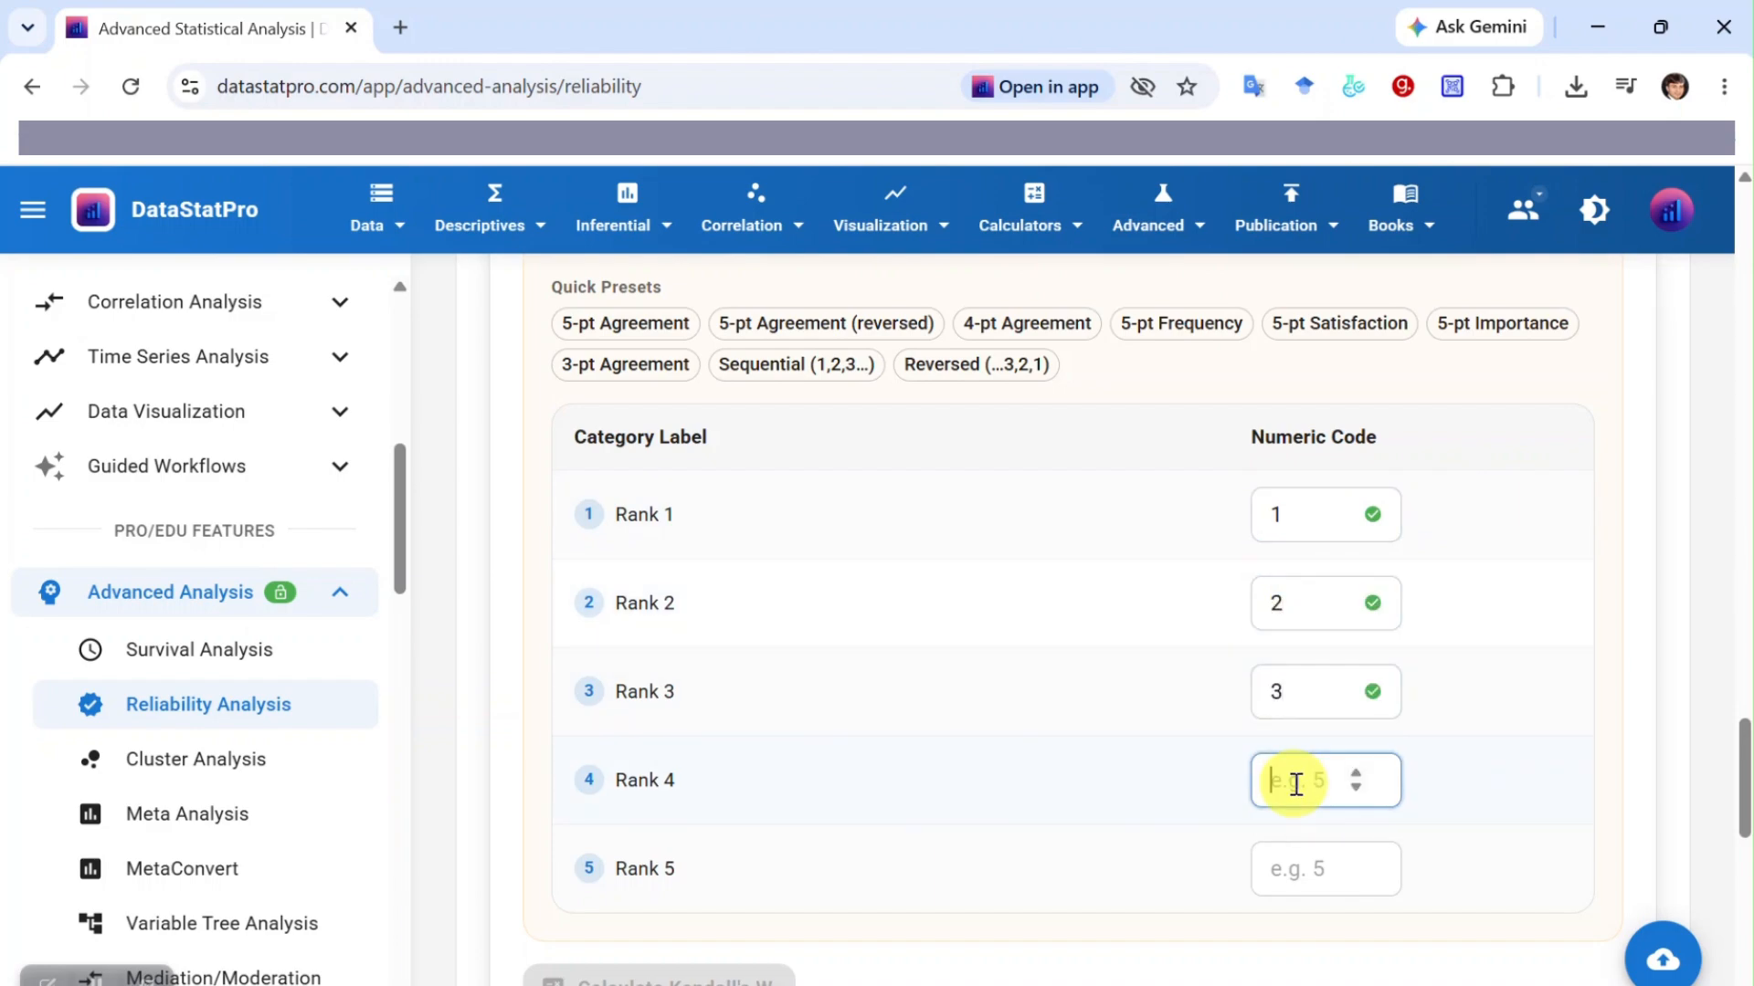
pyautogui.click(1297, 859)
pyautogui.write('5')
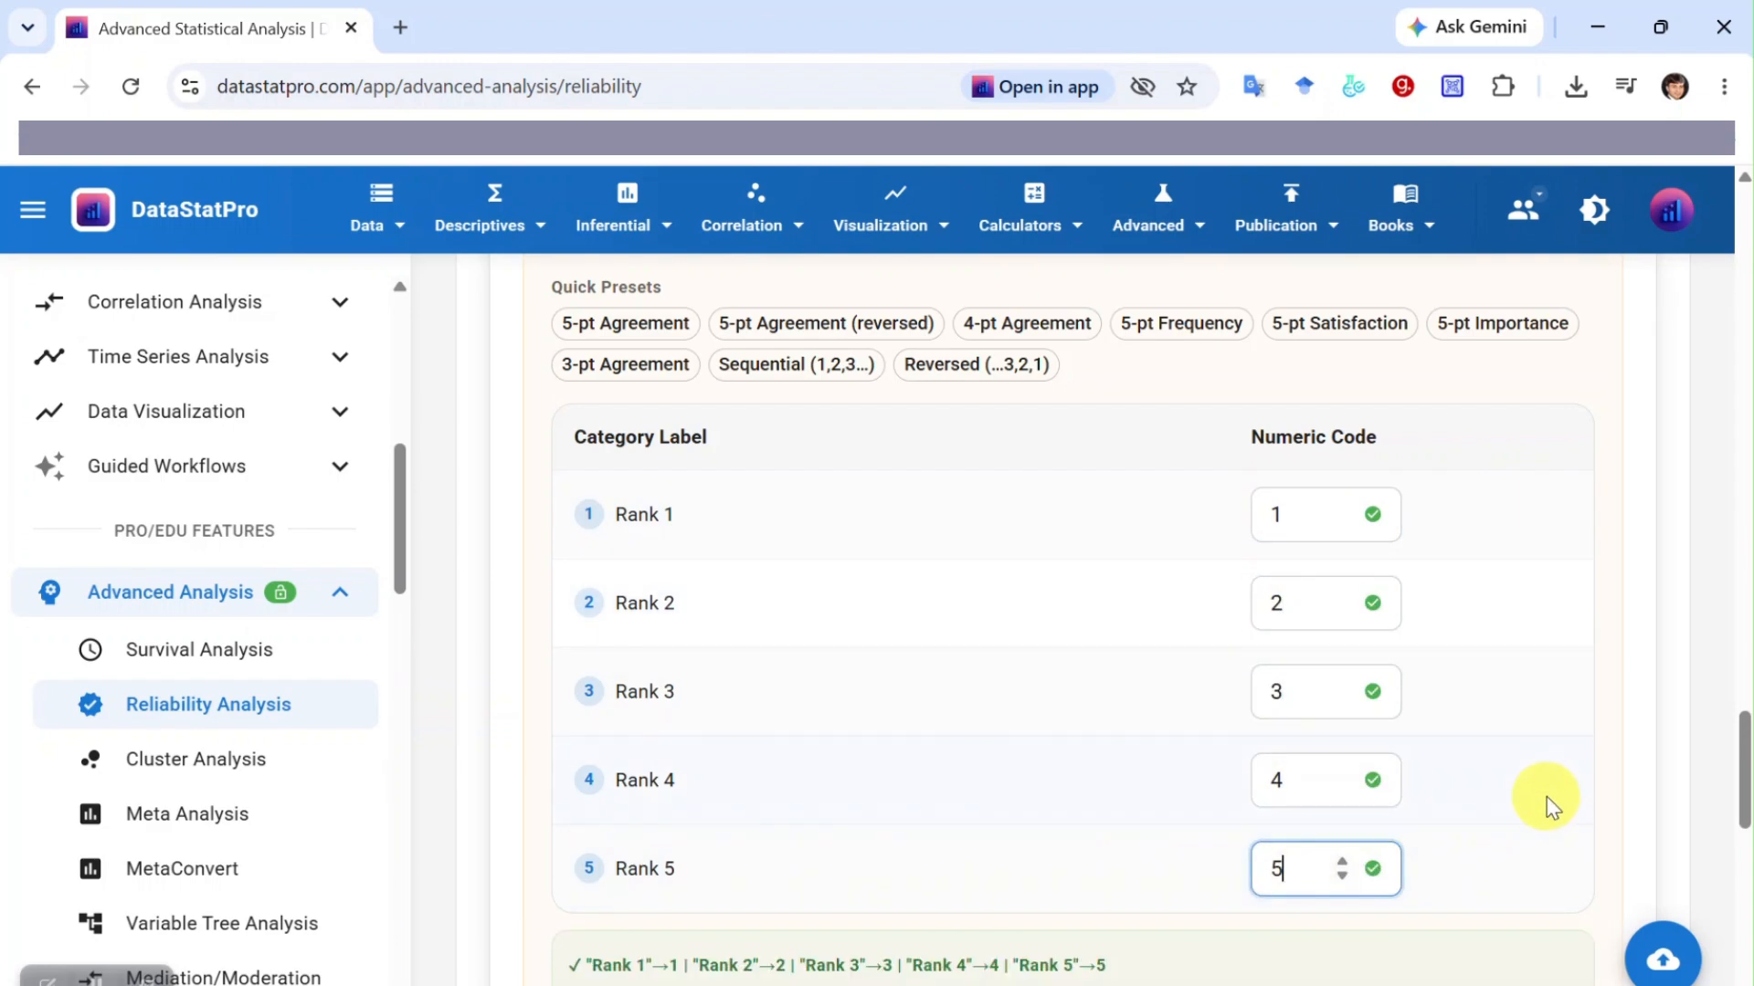
# Calculate Kendall's W for the four rankers and review its result, APA text and the Reliability Profile in the Analysis Summary
pyautogui.scroll(-1, 1551, 759)
pyautogui.scroll(-3, 1551, 760)
pyautogui.click(1536, 757)
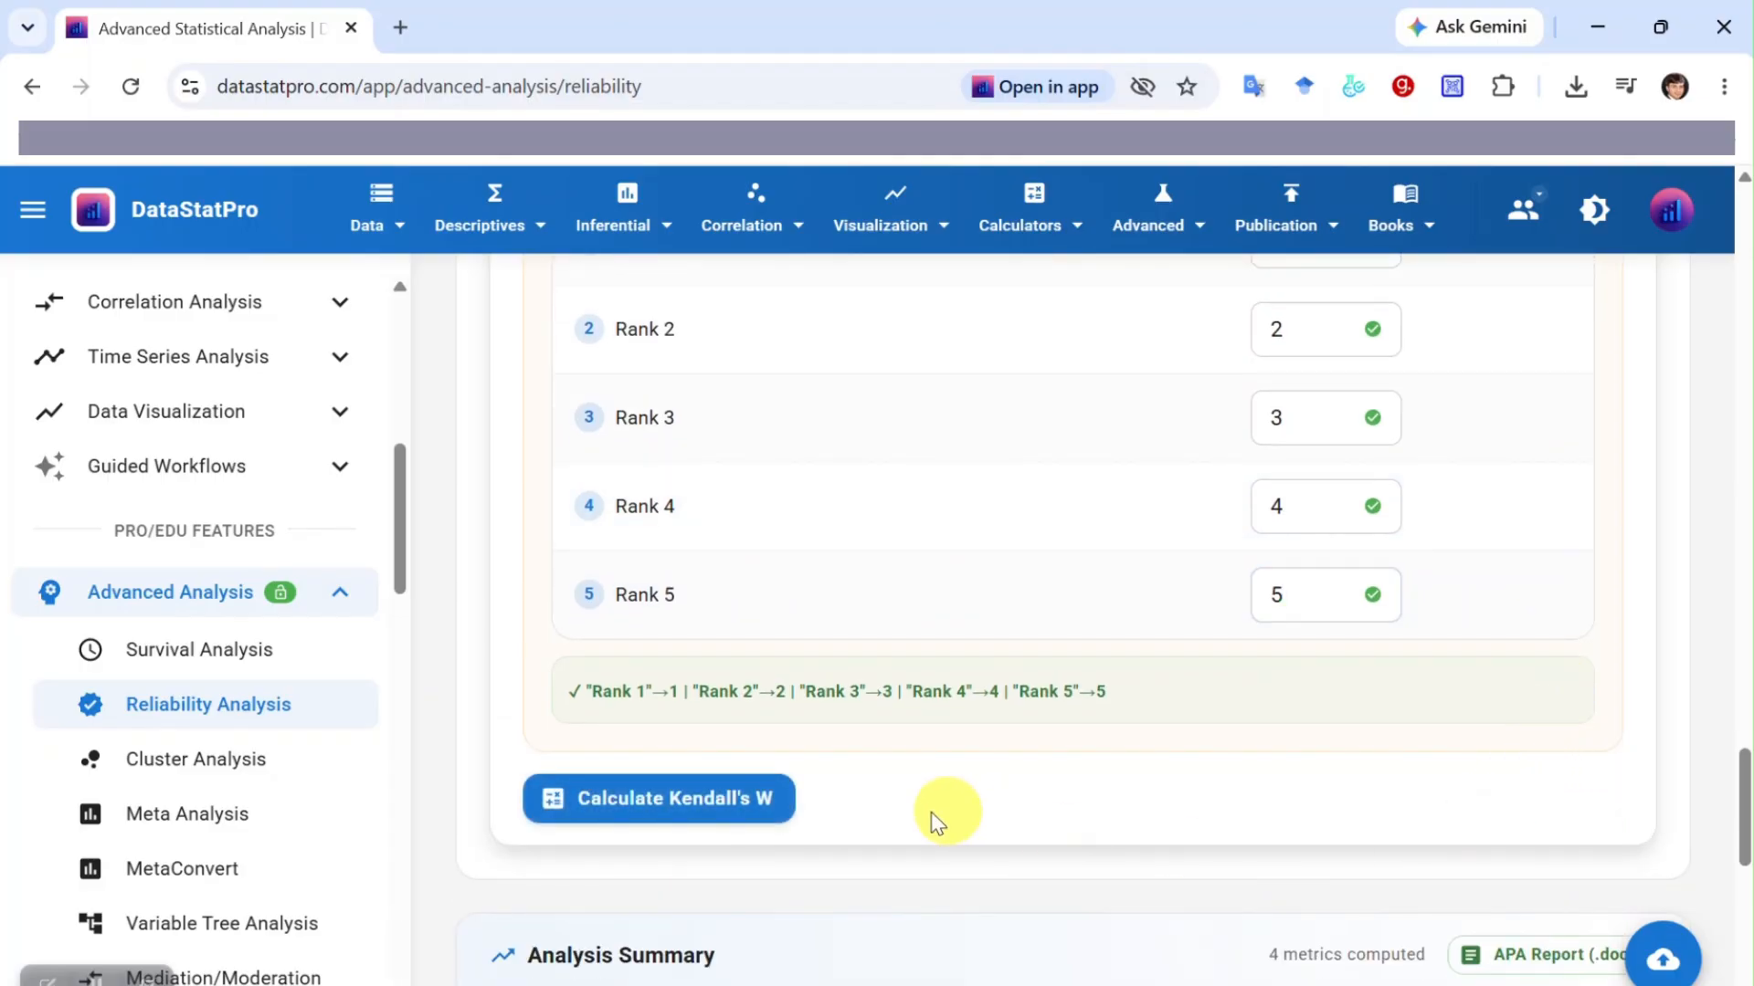
pyautogui.scroll(-2, 932, 804)
pyautogui.click(683, 658)
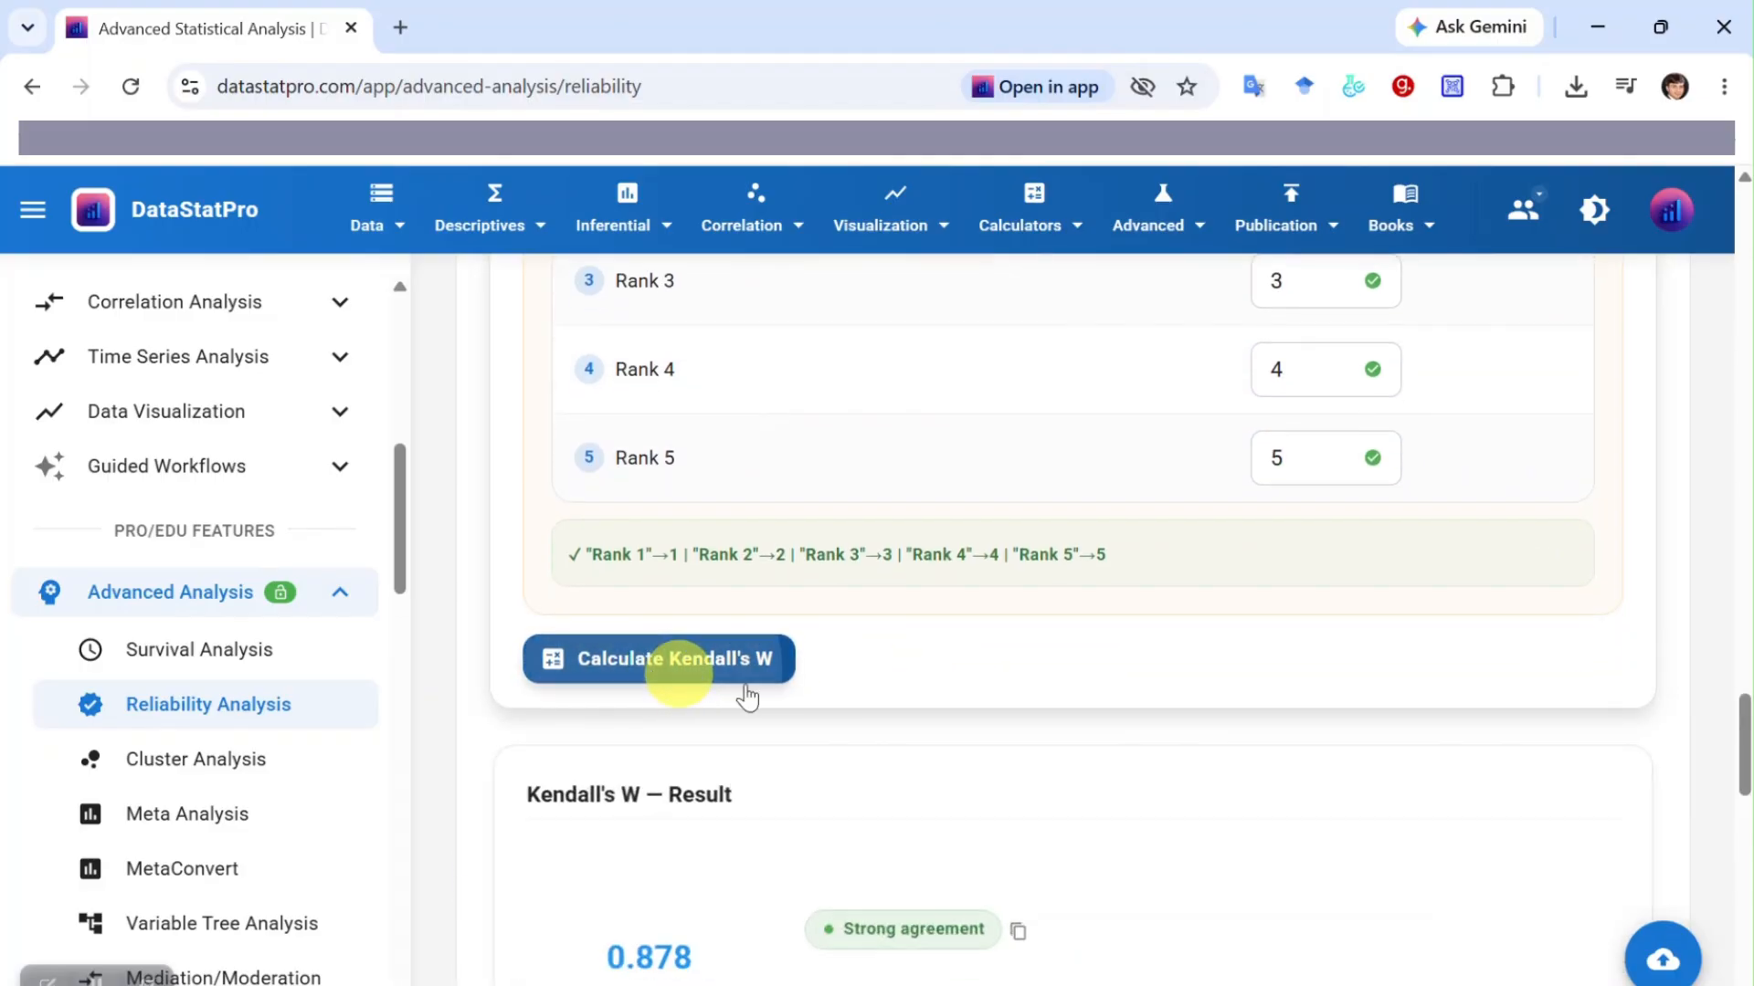
pyautogui.scroll(-1, 1376, 697)
pyautogui.scroll(-3, 1370, 694)
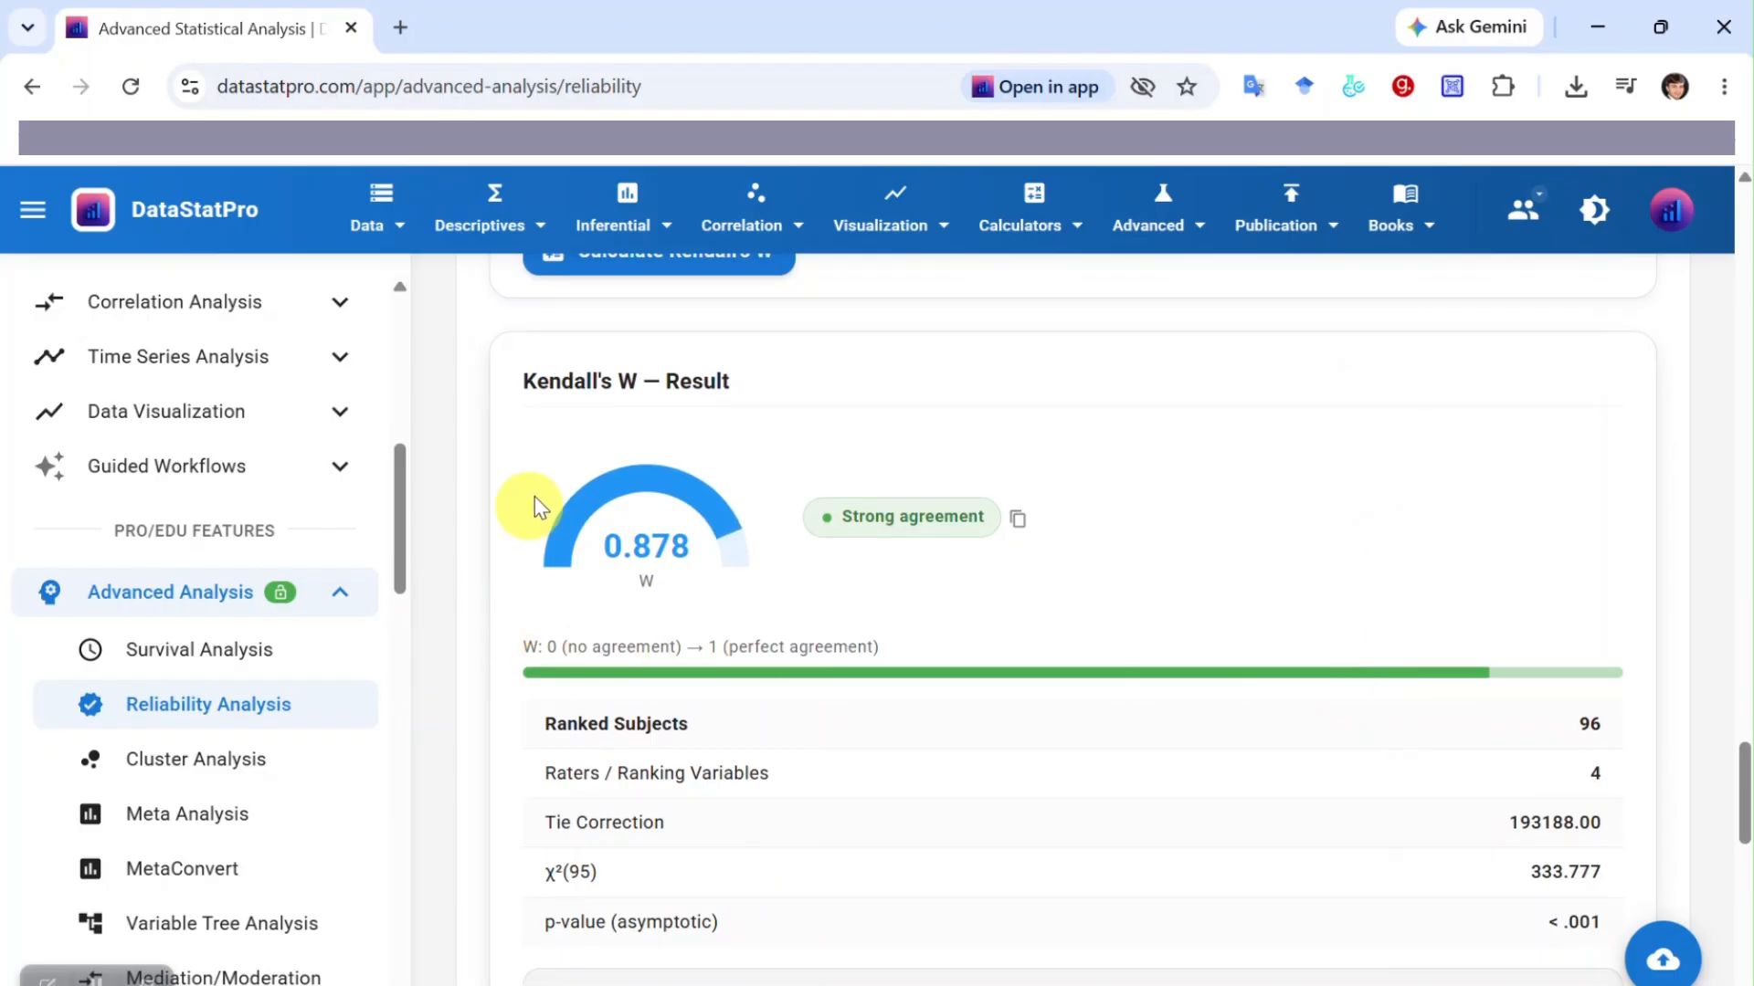
pyautogui.scroll(-1, 1276, 676)
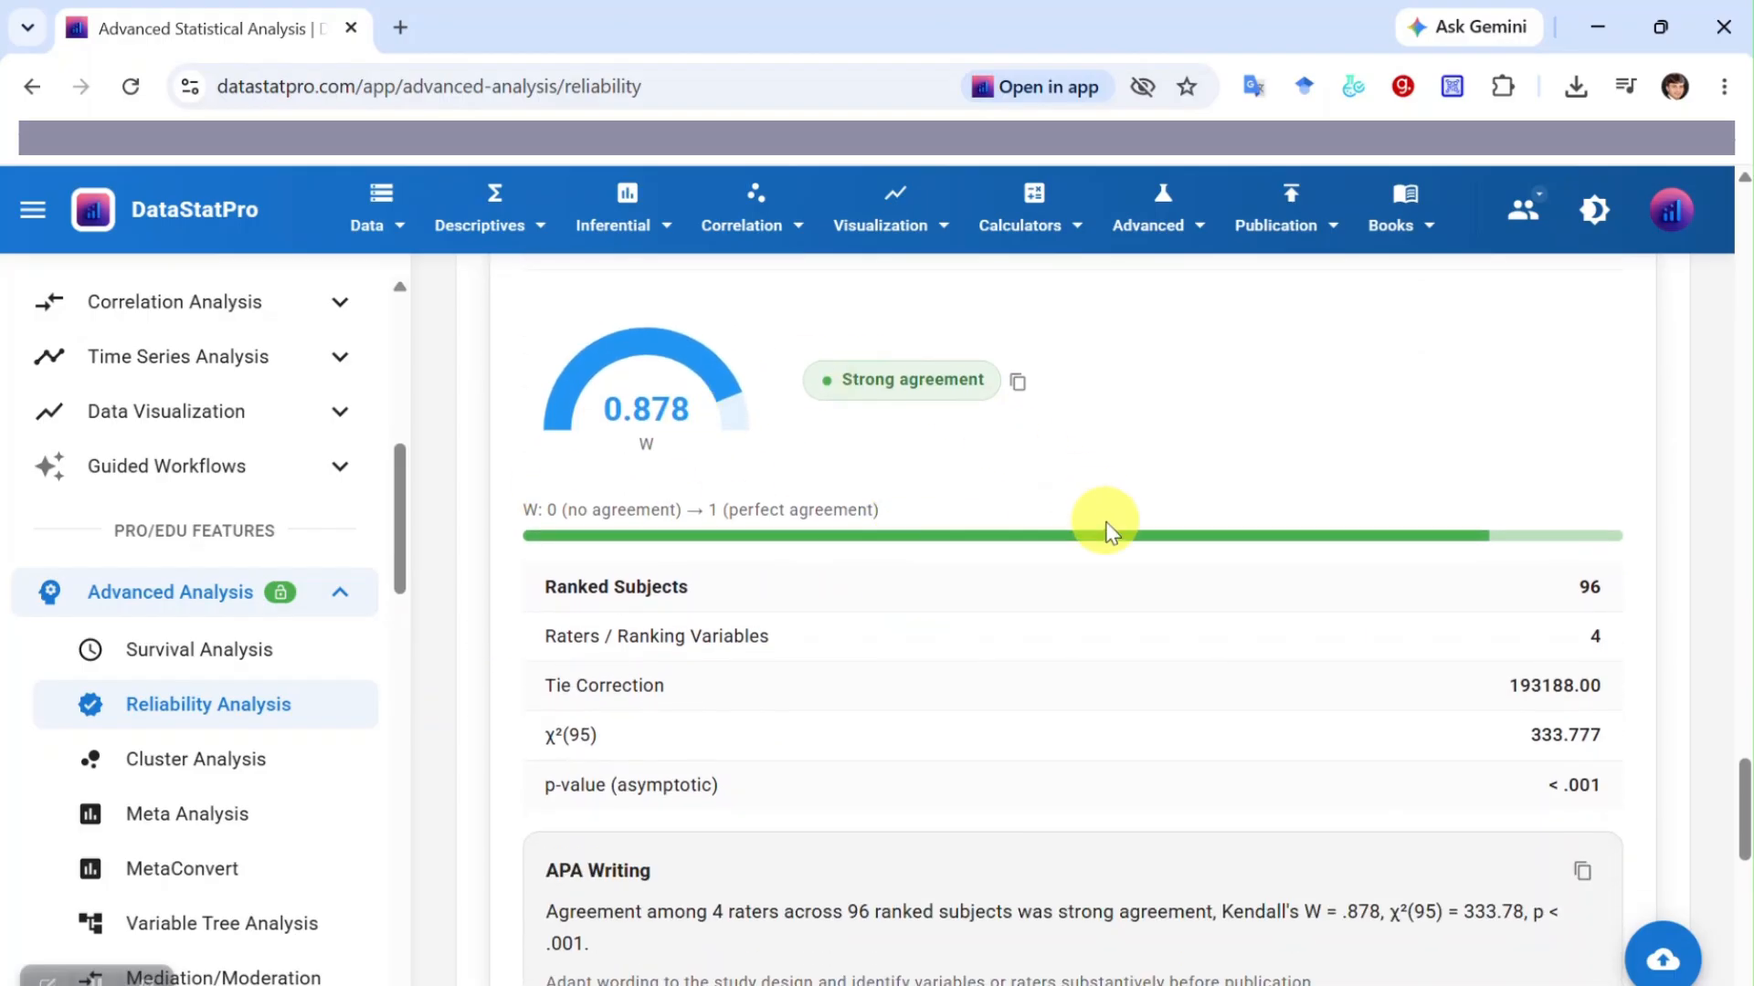
pyautogui.scroll(-1, 1101, 535)
pyautogui.scroll(-1, 1094, 533)
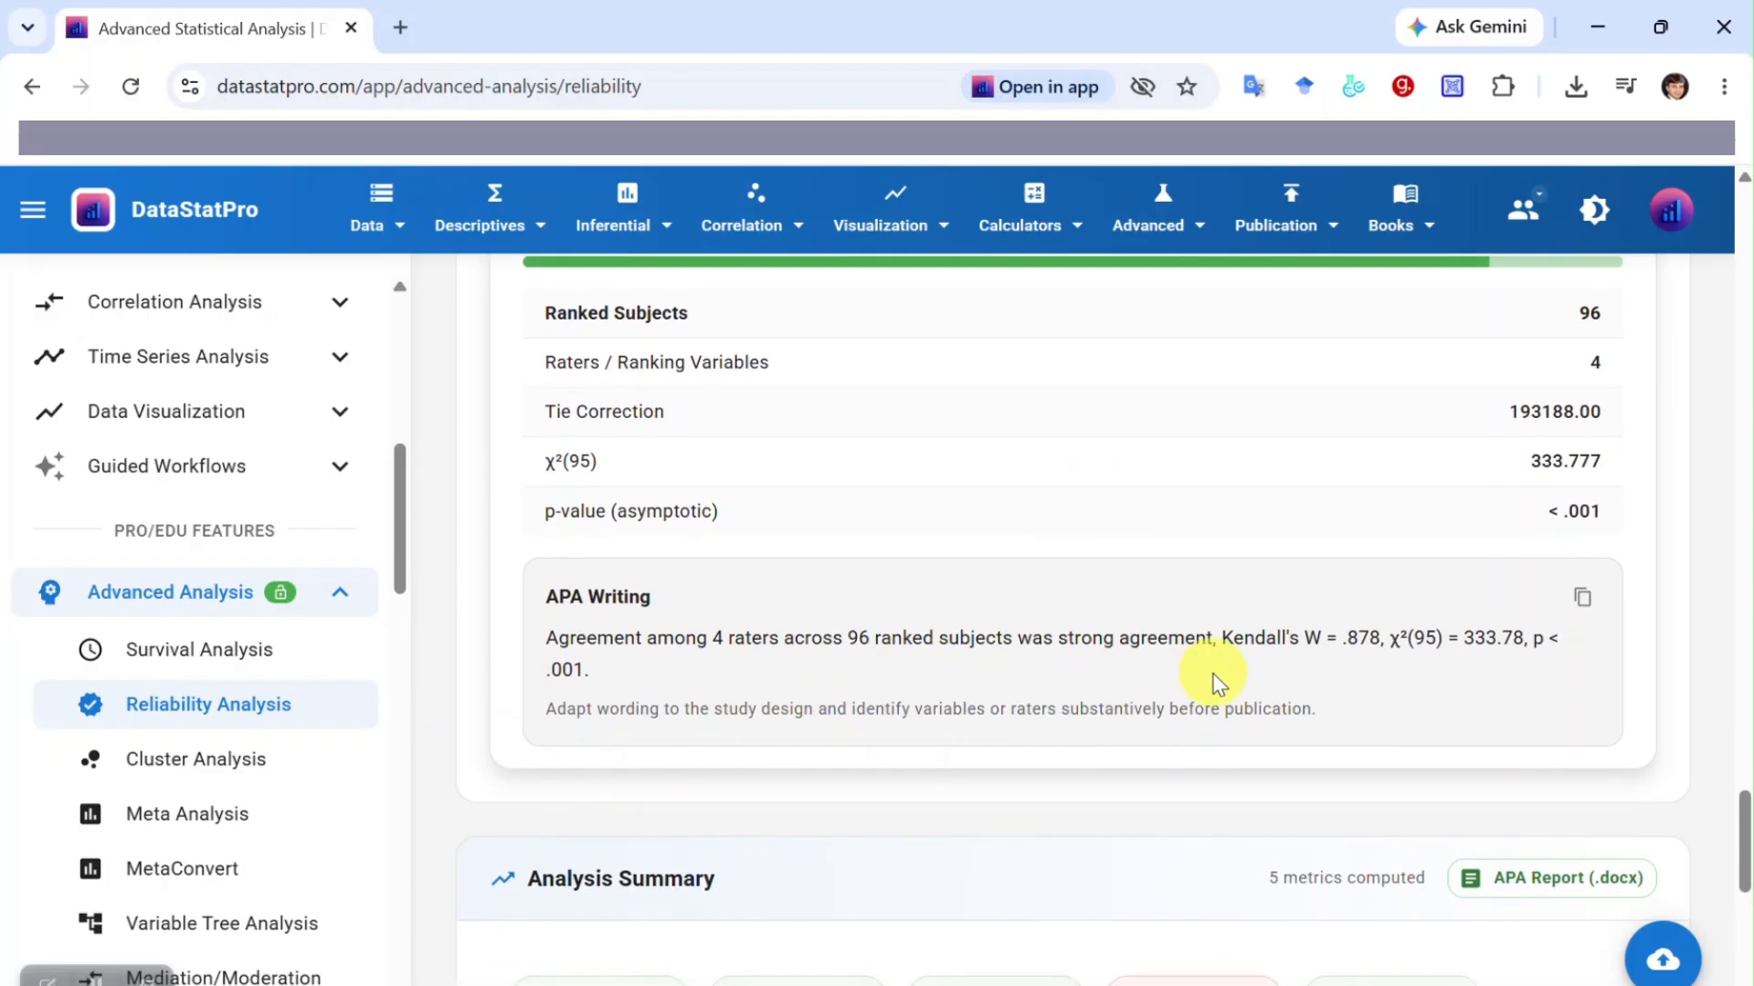
pyautogui.scroll(-1, 1493, 661)
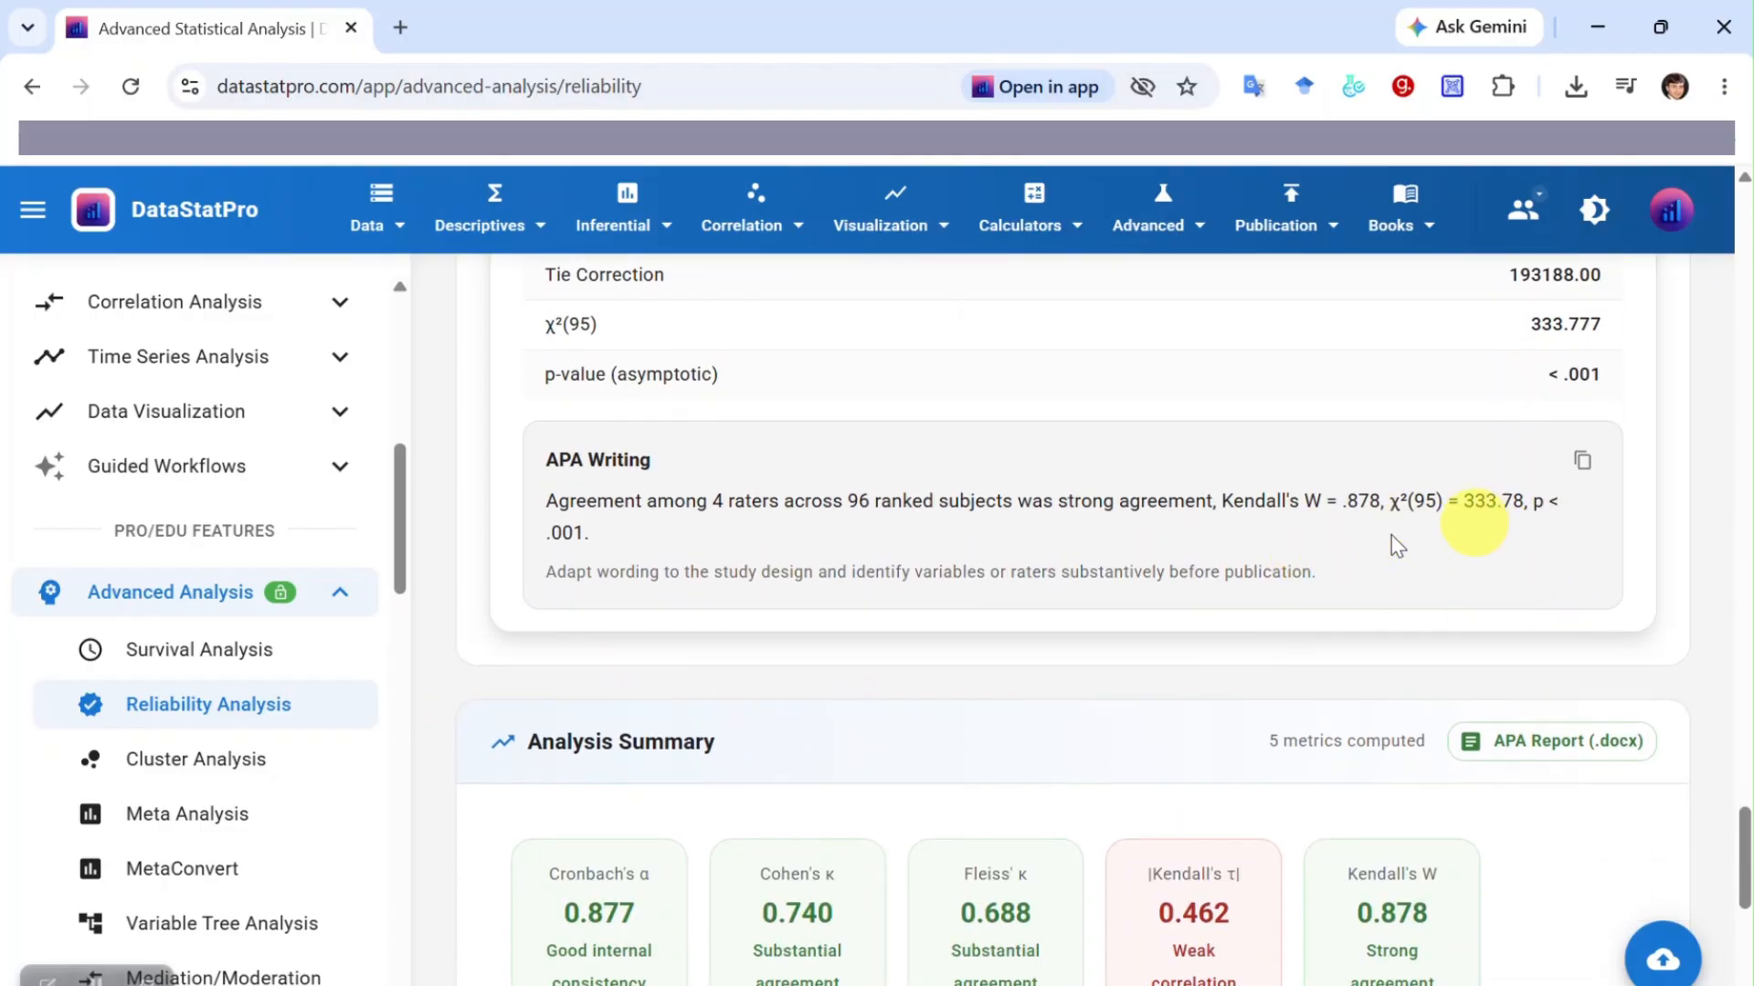
pyautogui.scroll(-2, 1393, 555)
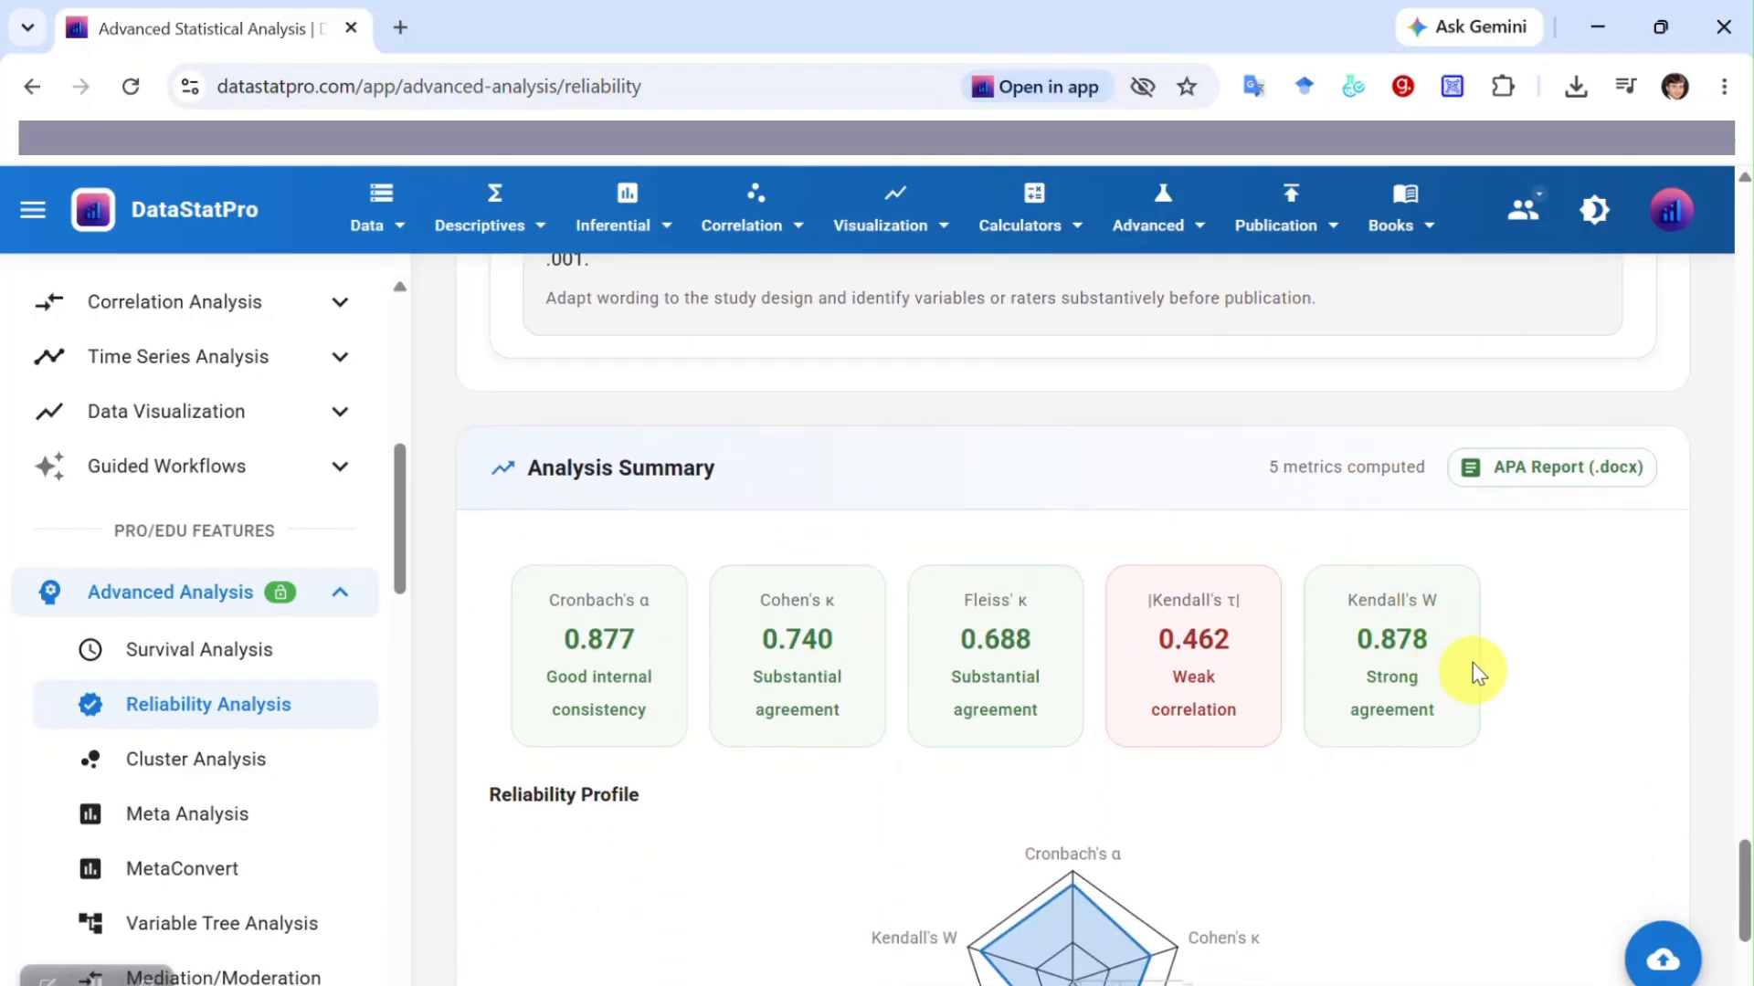
pyautogui.scroll(-2, 1477, 681)
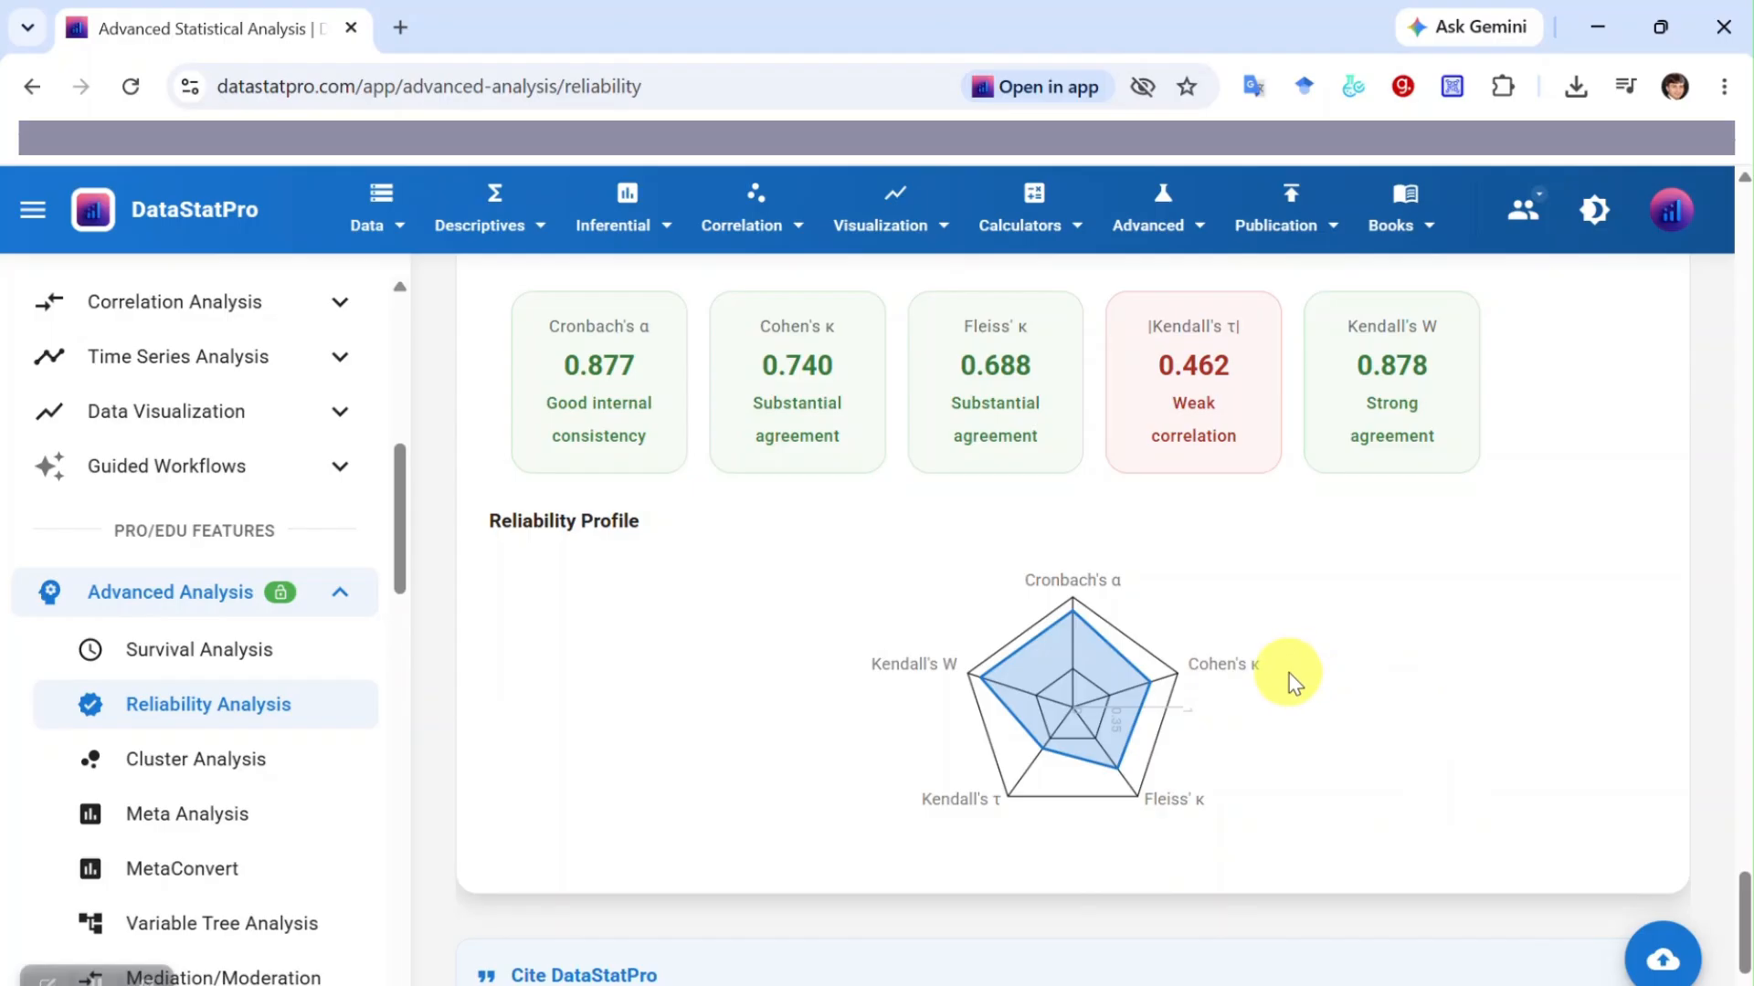
# Open the Intraclass Correlation (ICC) section of the reliability analysis
pyautogui.scroll(3, 1288, 680)
pyautogui.scroll(10, 1288, 681)
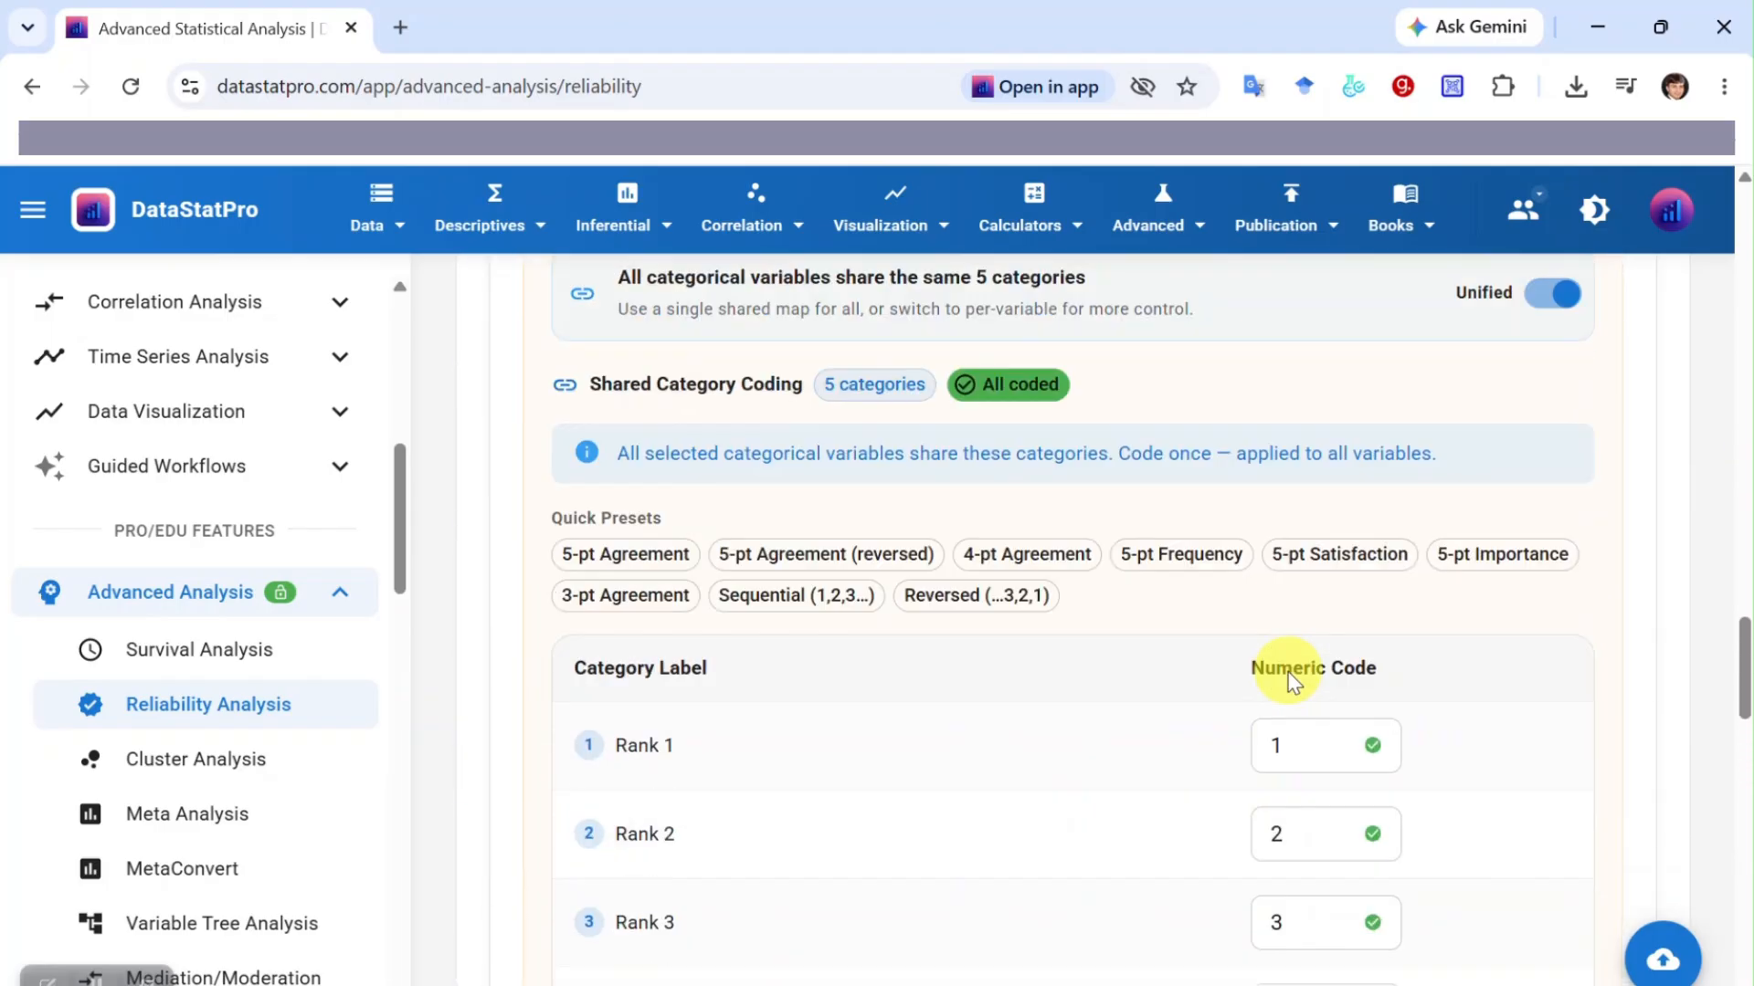
pyautogui.scroll(12, 1302, 680)
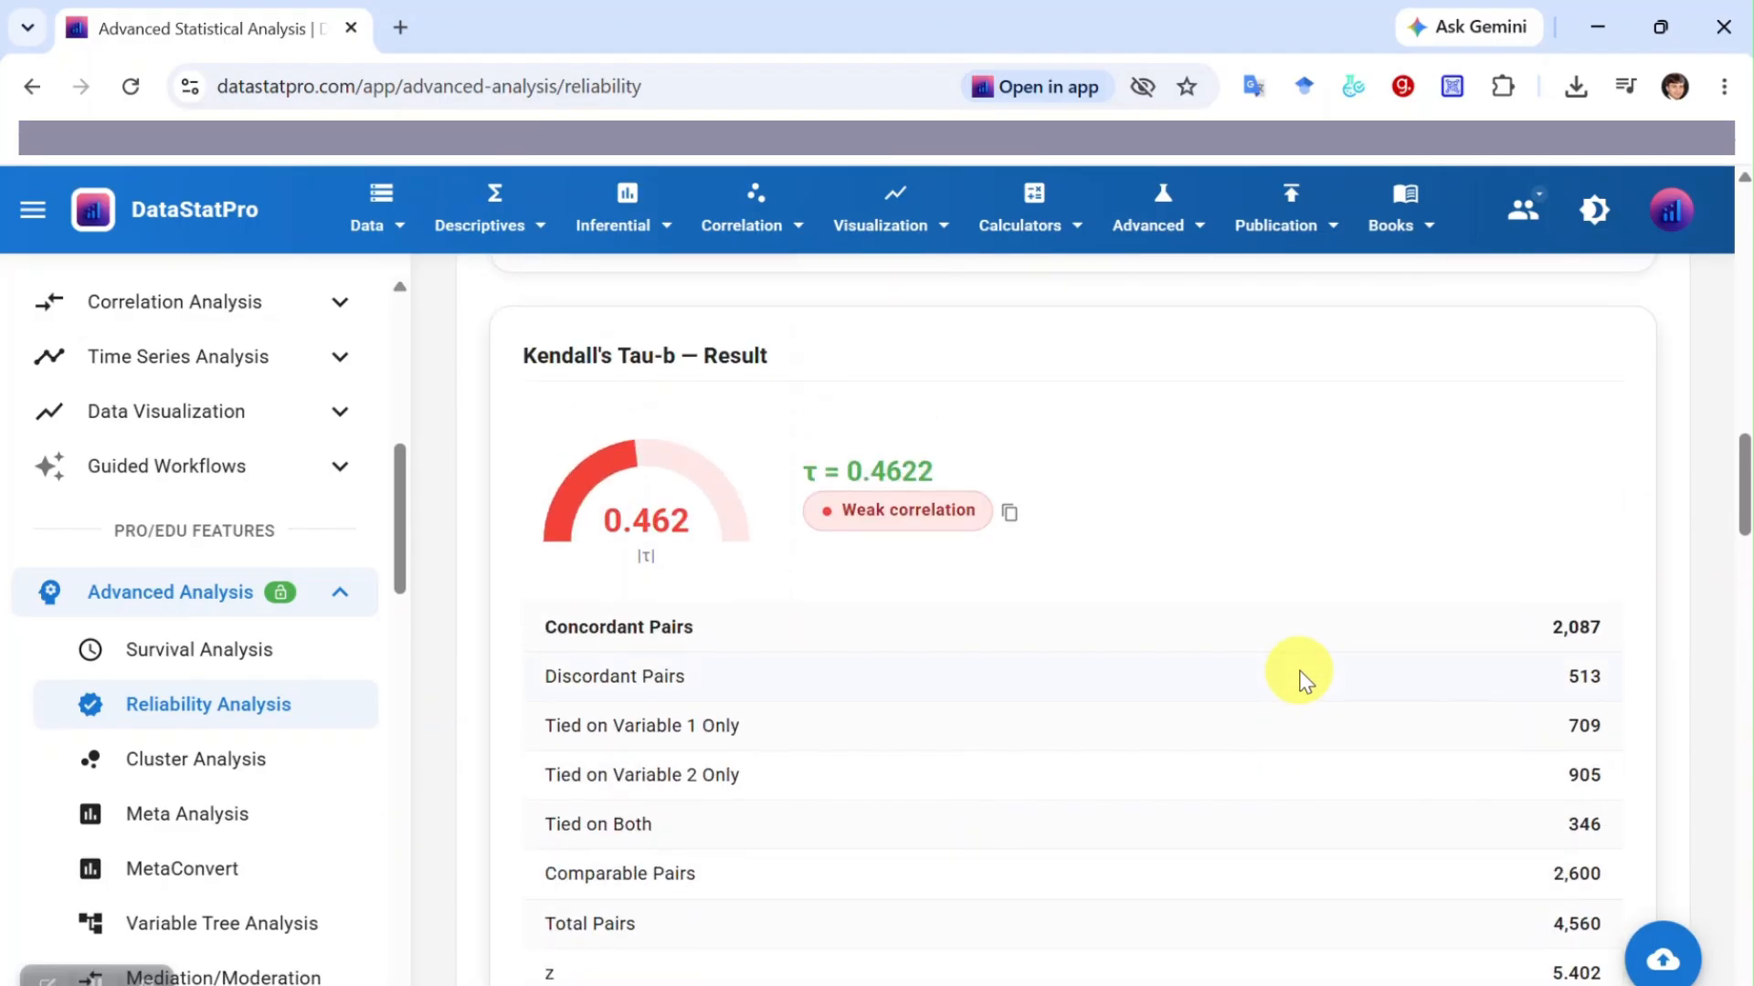
pyautogui.scroll(8, 1302, 681)
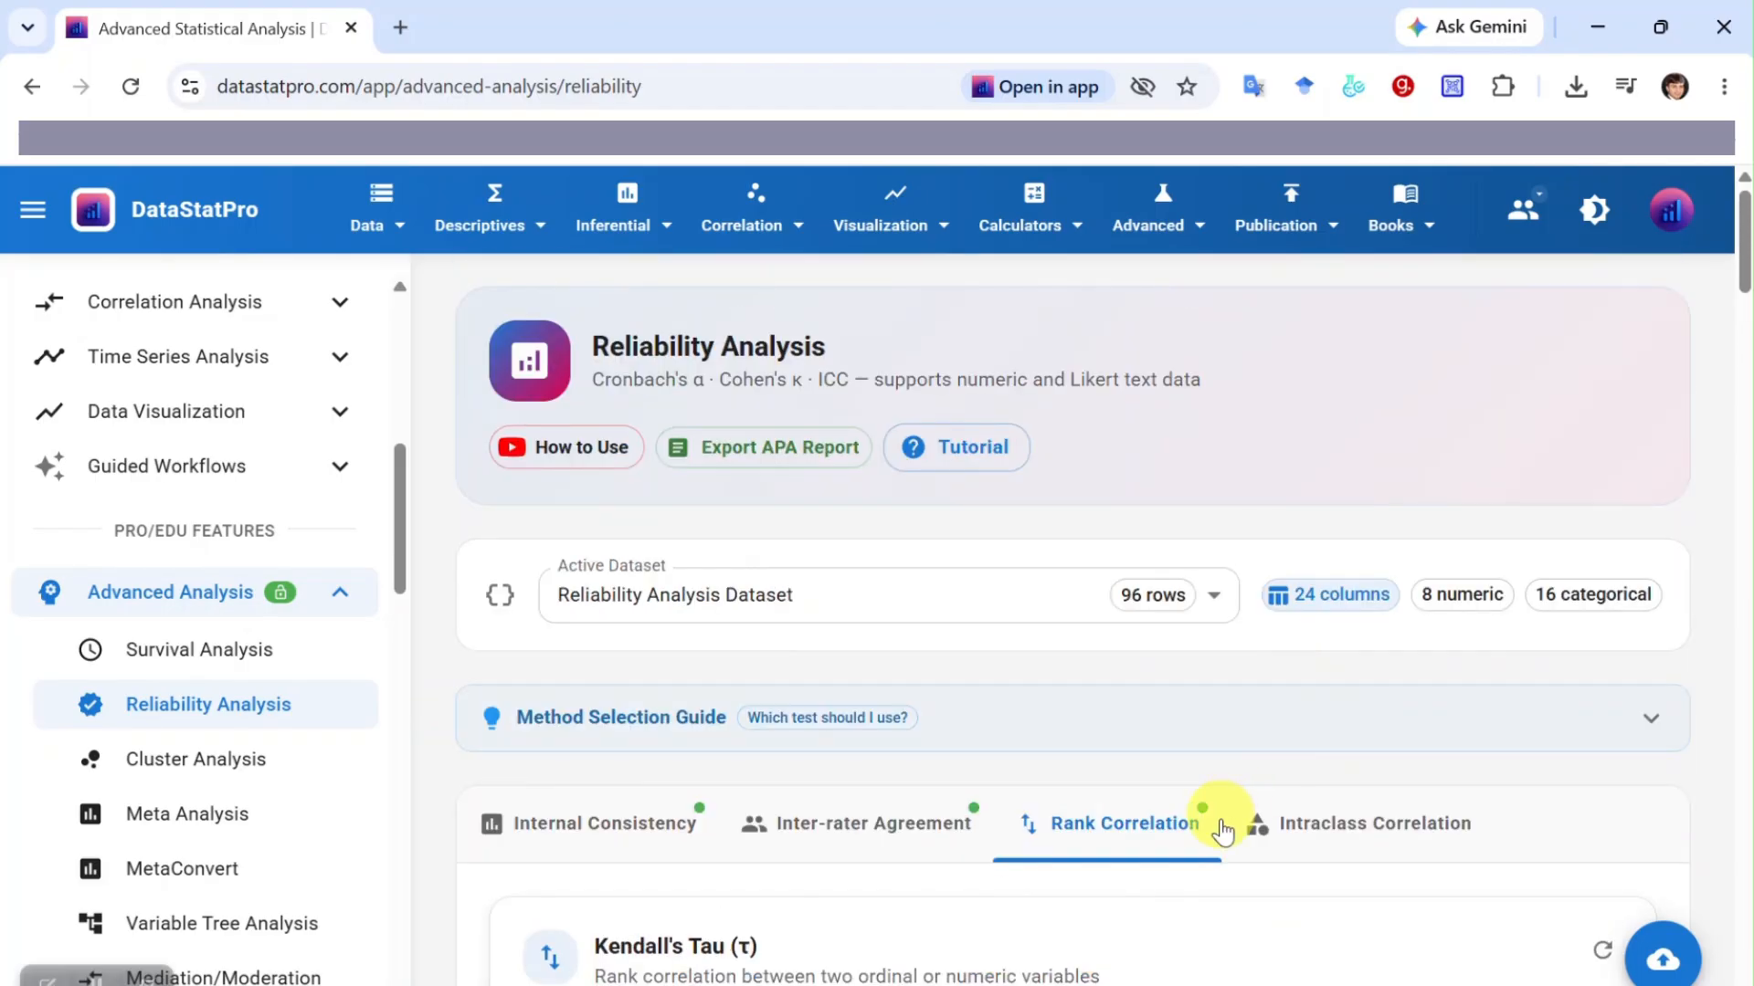
pyautogui.scroll(-4, 1421, 824)
pyautogui.click(1373, 423)
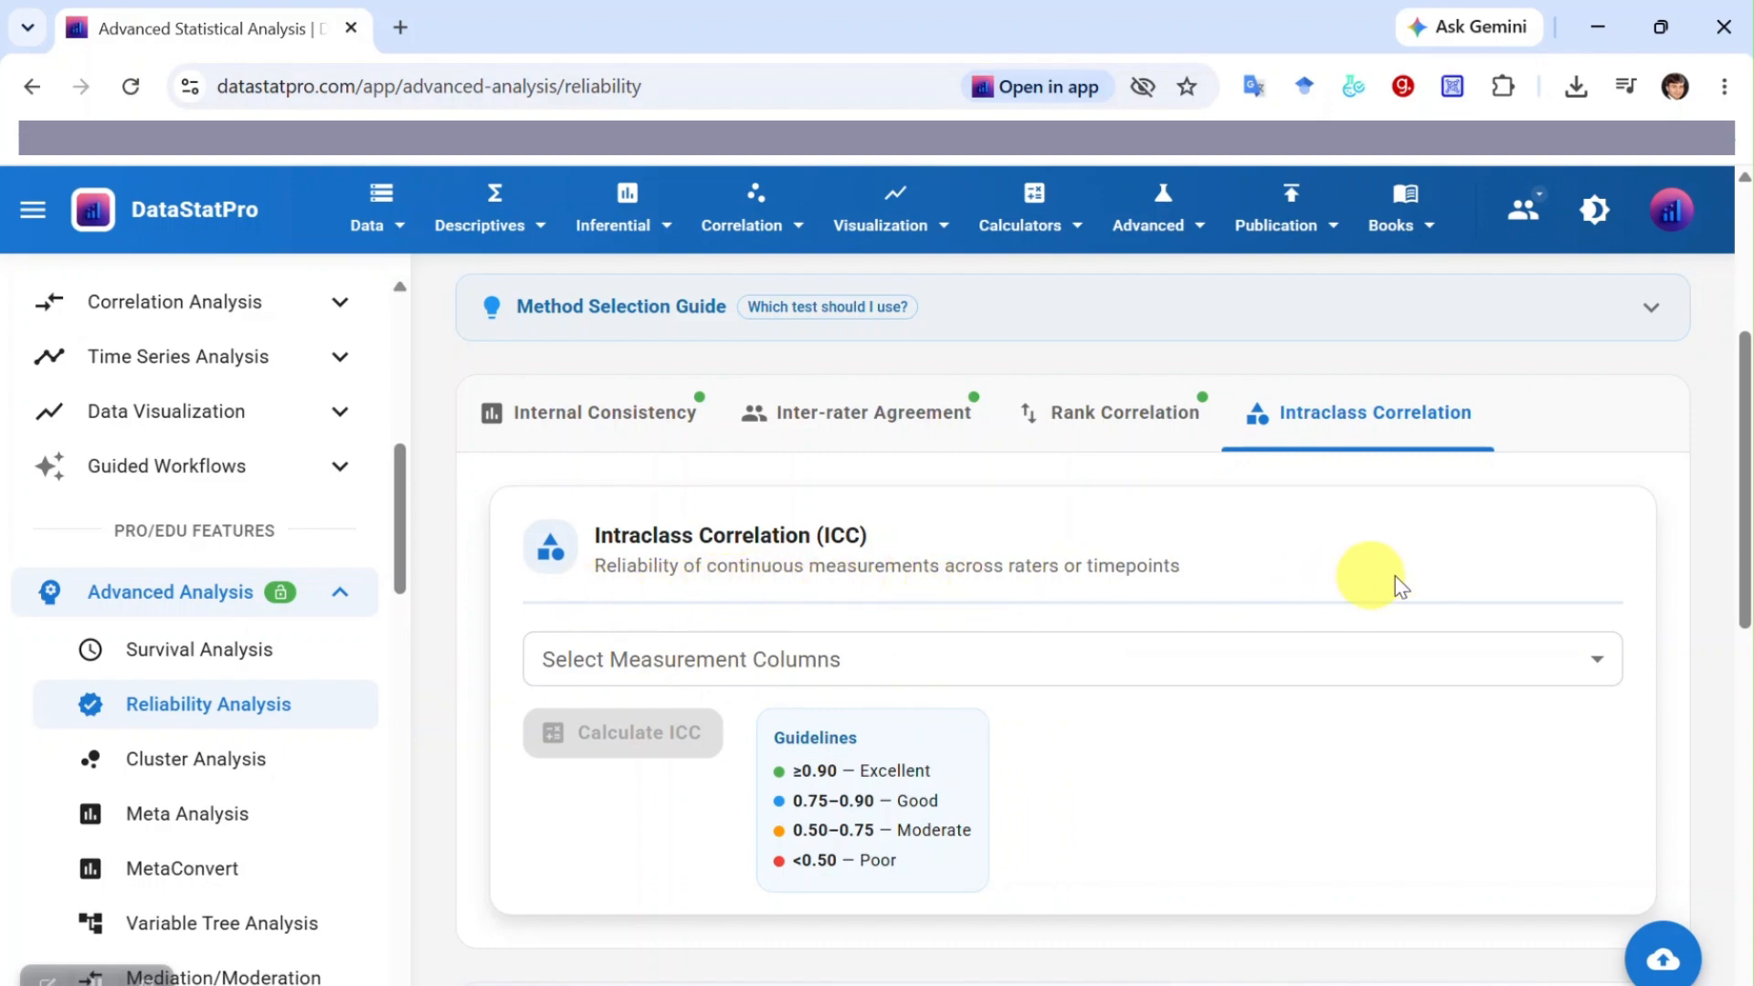
# Select Continuous_Measurement_1, Continuous_Measurement_2 and Continuous_Measurement_3 as the measurement columns for the ICC
pyautogui.scroll(-2, 1477, 572)
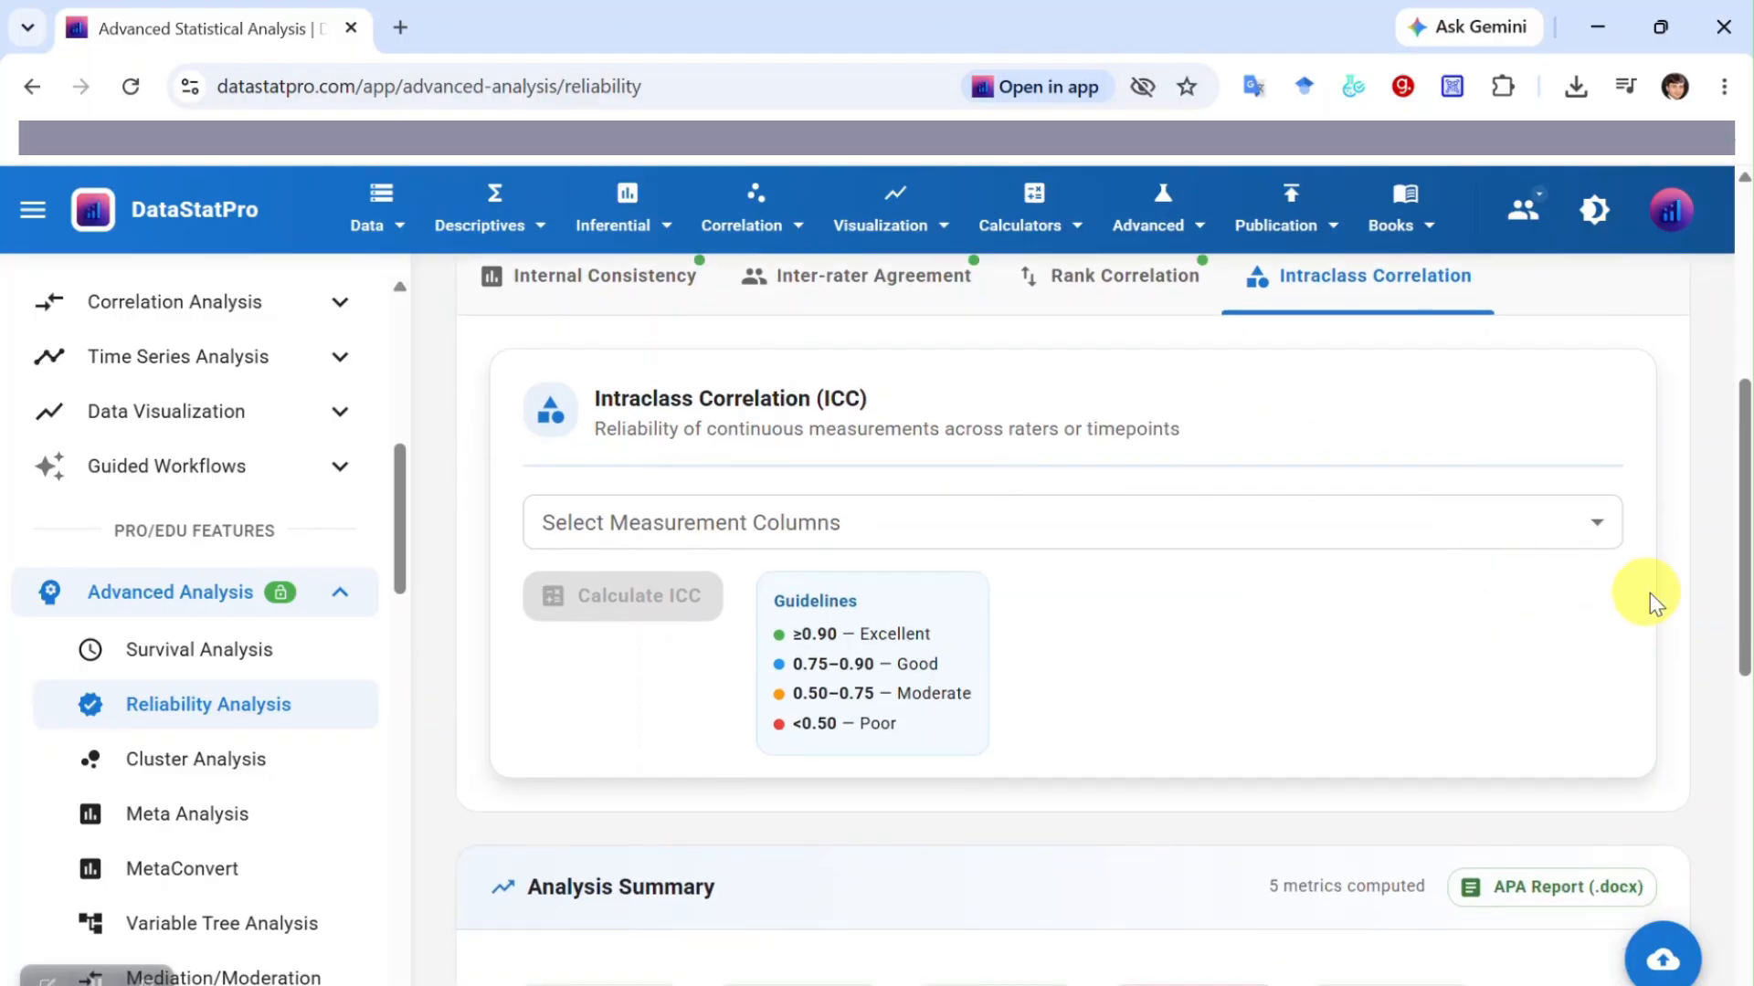
pyautogui.click(1589, 528)
pyautogui.scroll(-2, 1324, 716)
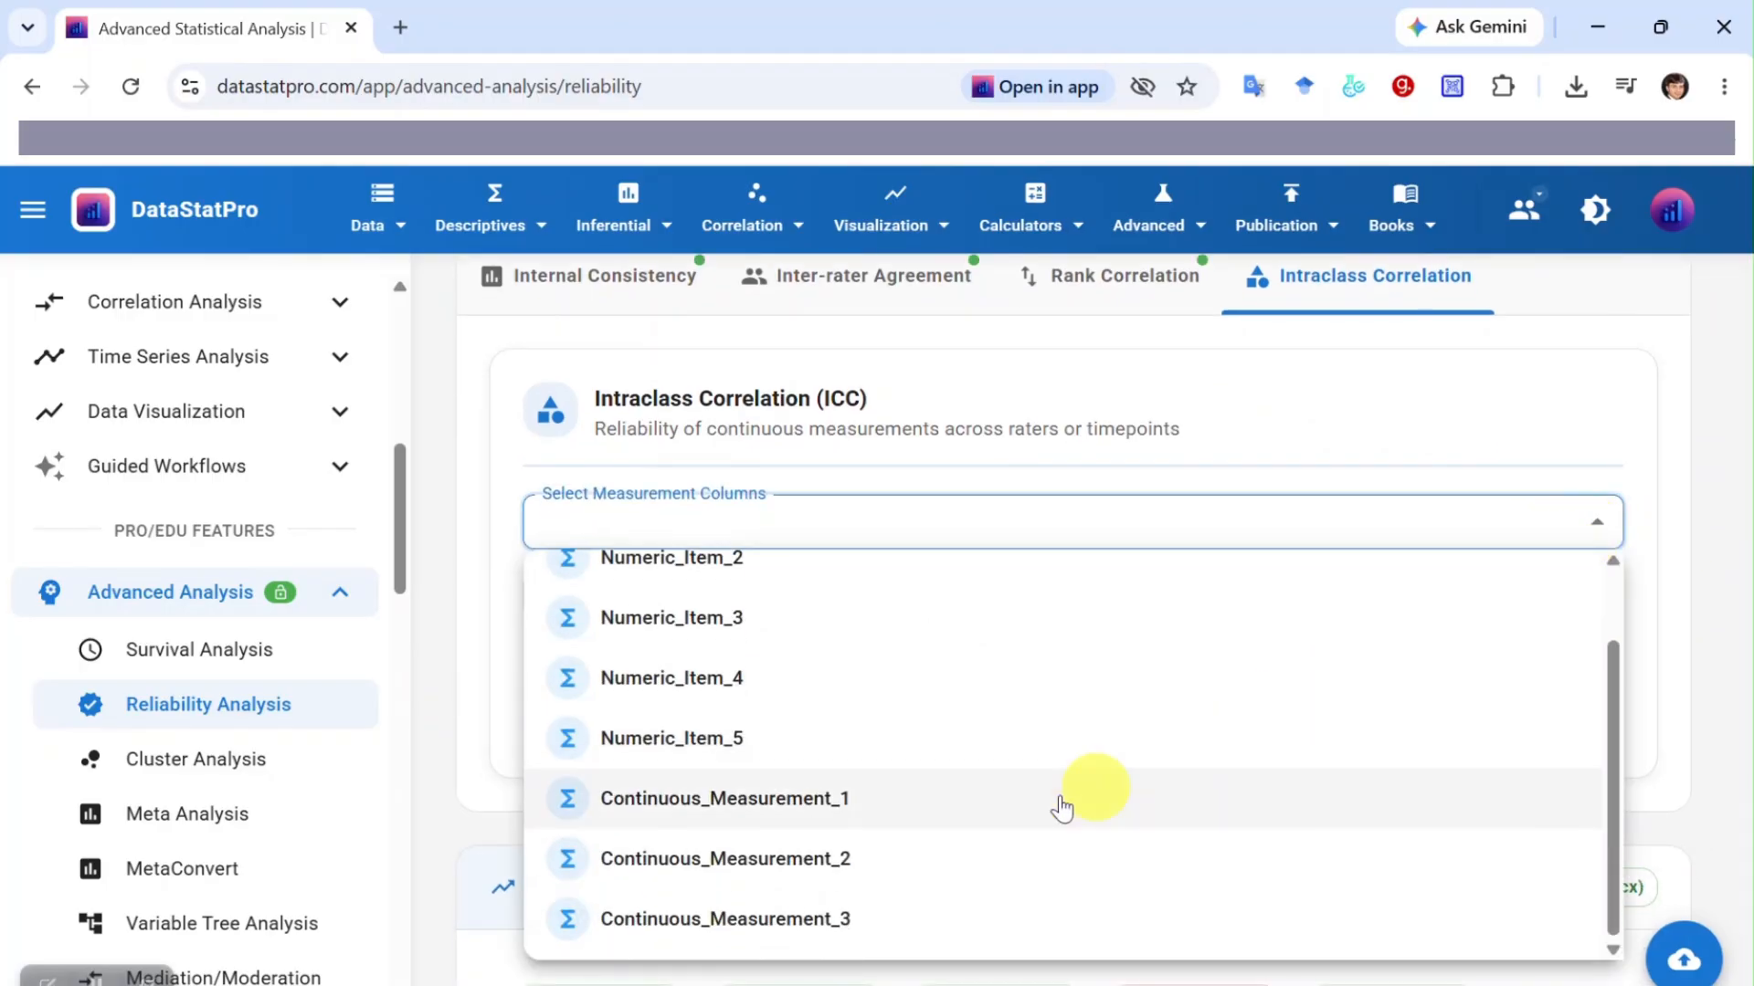
pyautogui.click(772, 808)
pyautogui.click(791, 891)
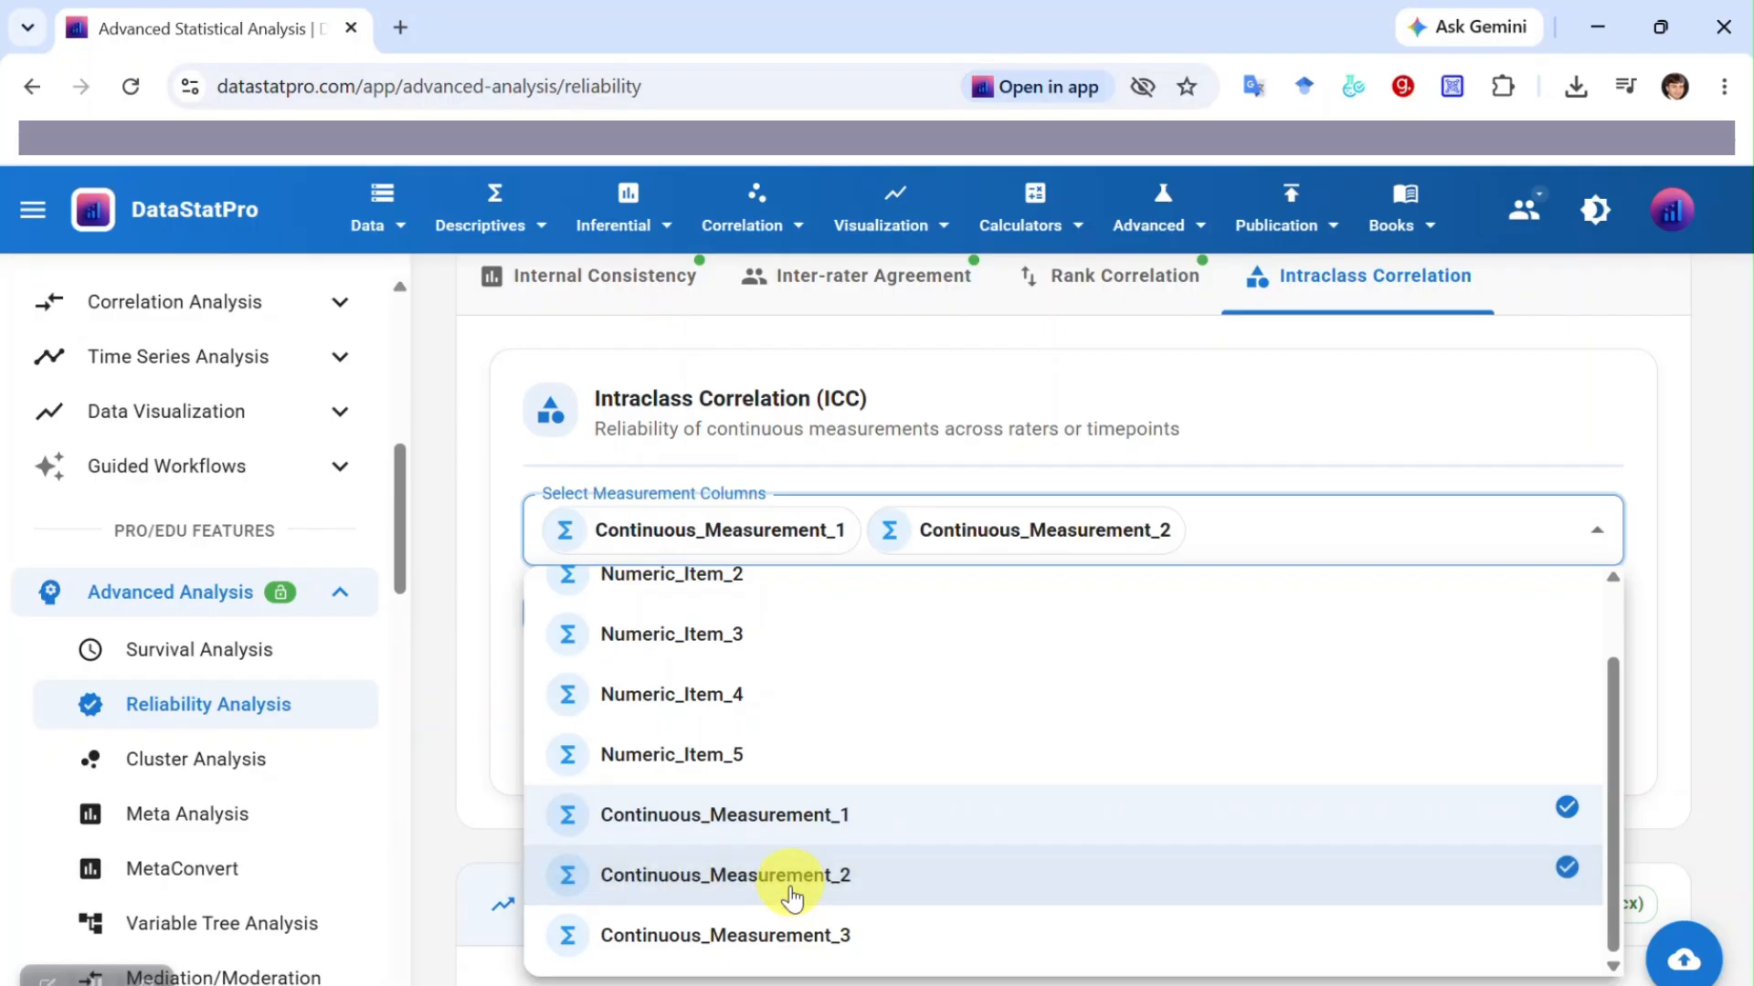
pyautogui.click(776, 944)
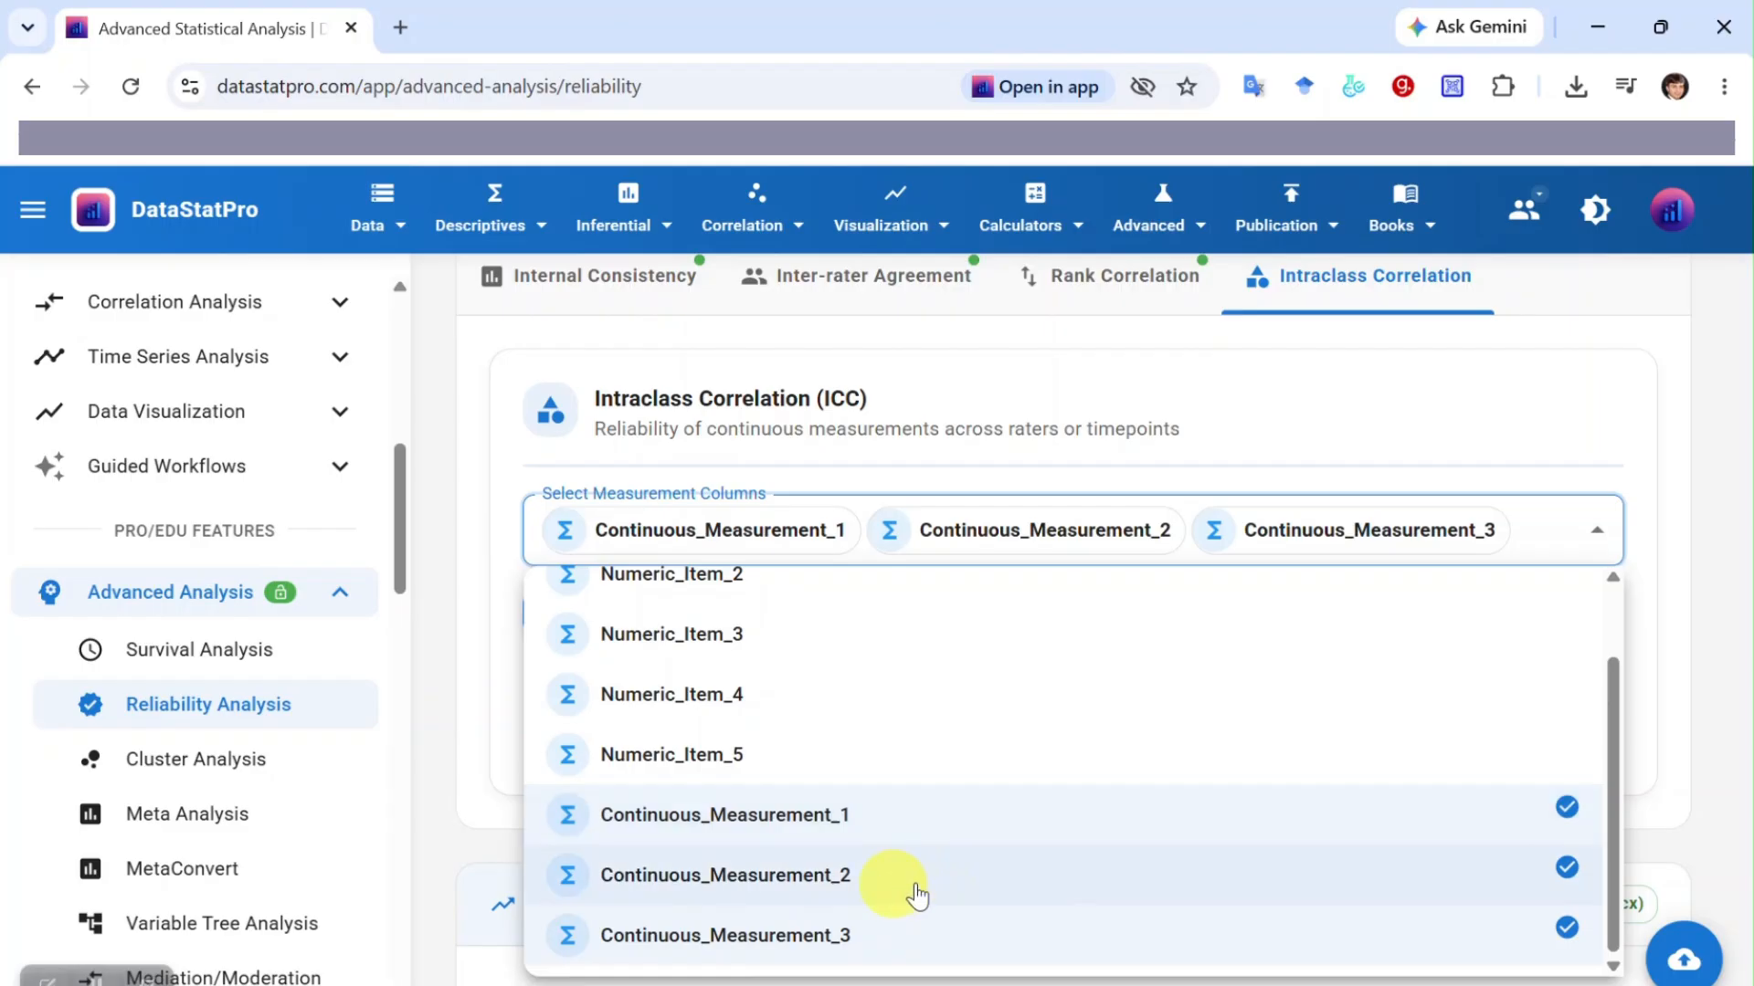
pyautogui.click(445, 808)
# Calculate the ICC for the three continuous measurements and review its overall result, APA text and ANOVA Decomposition table
pyautogui.scroll(-3, 587, 822)
pyautogui.scroll(5, 650, 779)
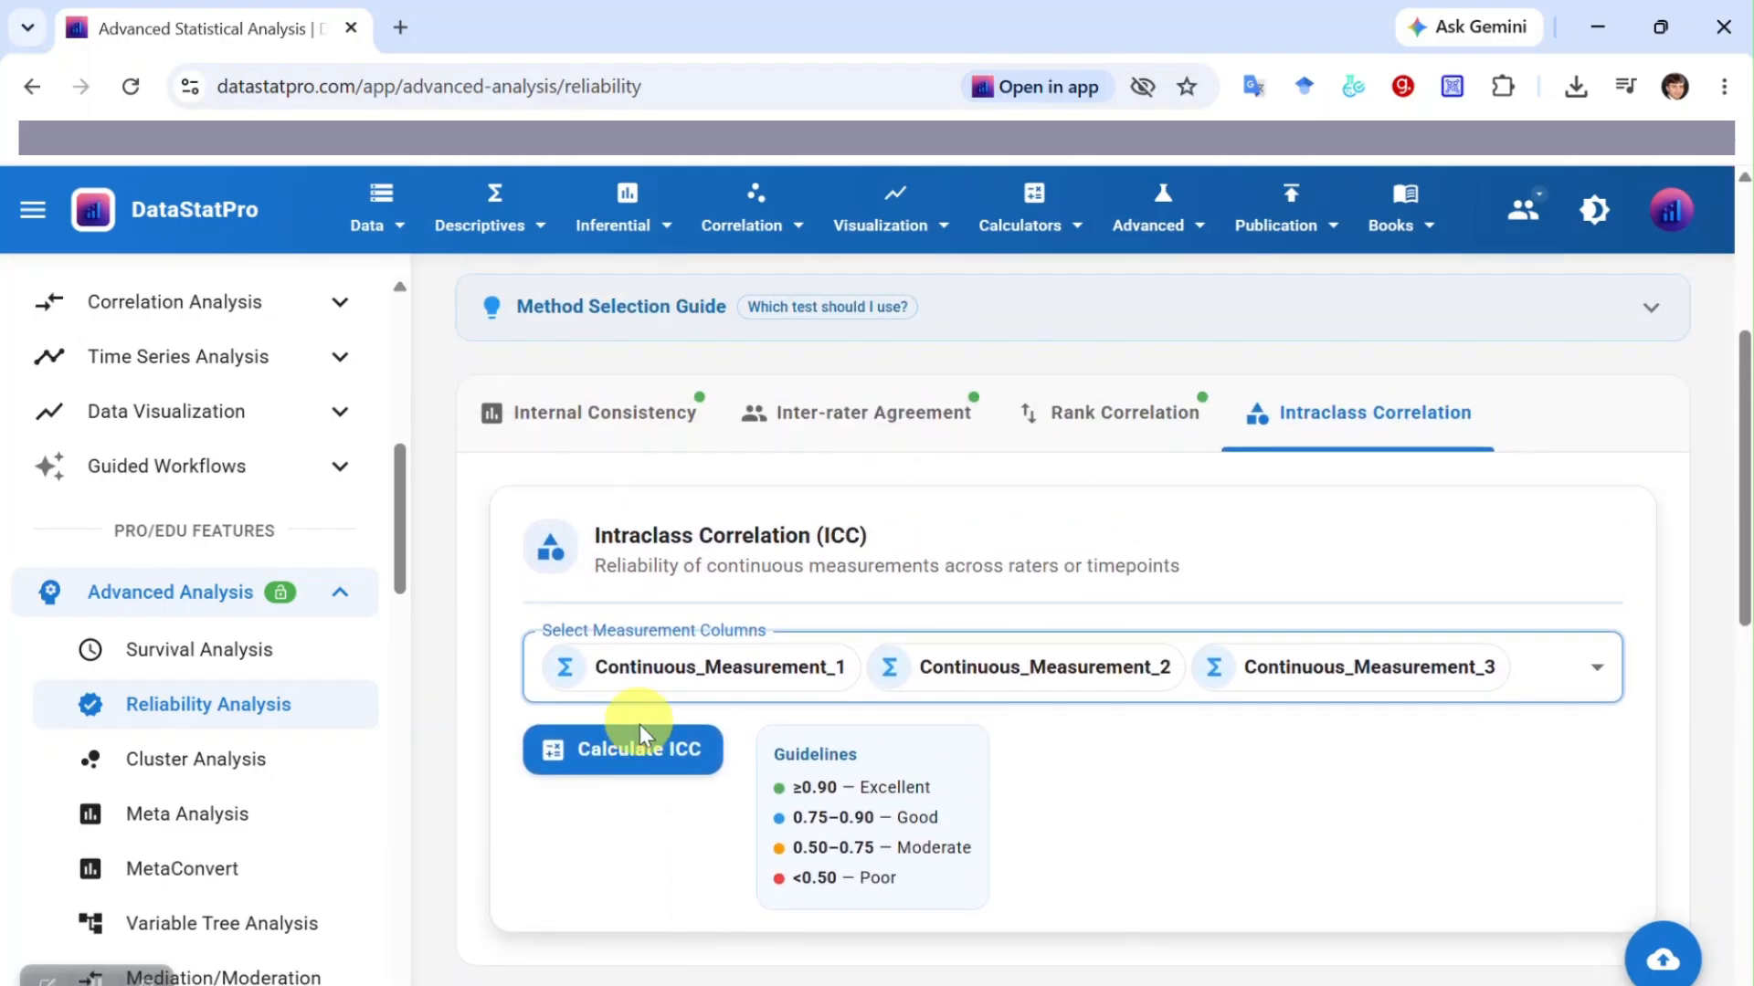
pyautogui.click(630, 763)
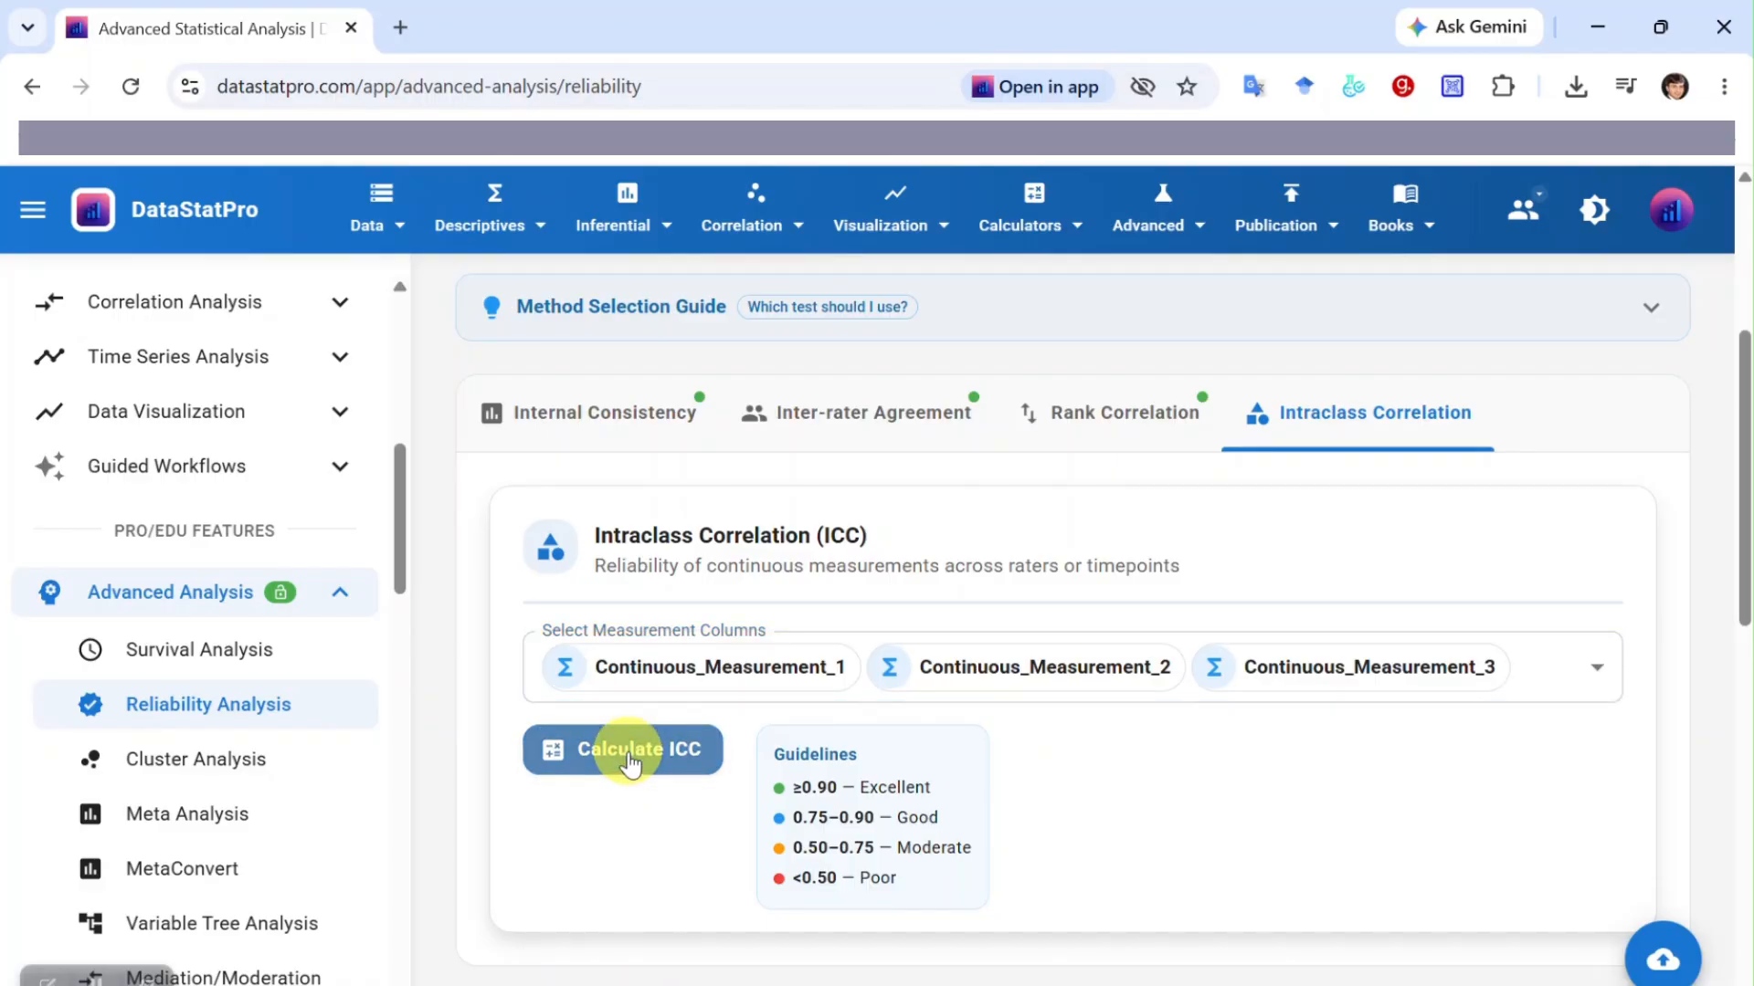
pyautogui.scroll(-7, 1355, 770)
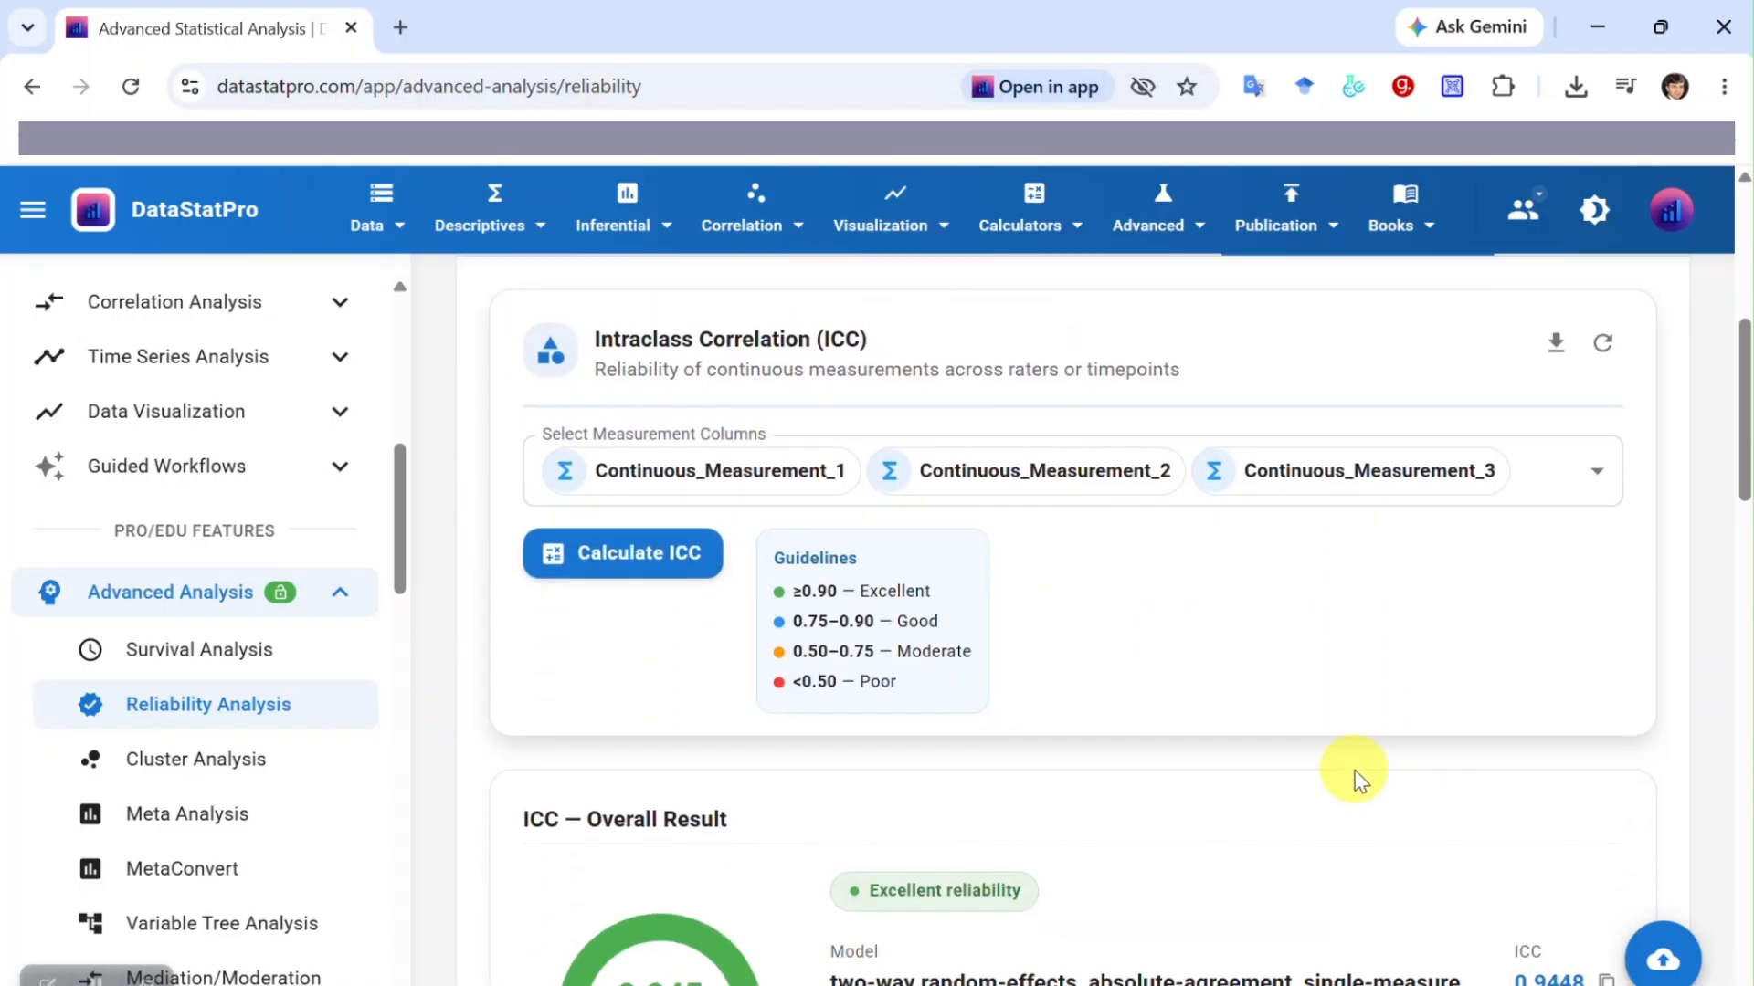
pyautogui.scroll(2, 1356, 777)
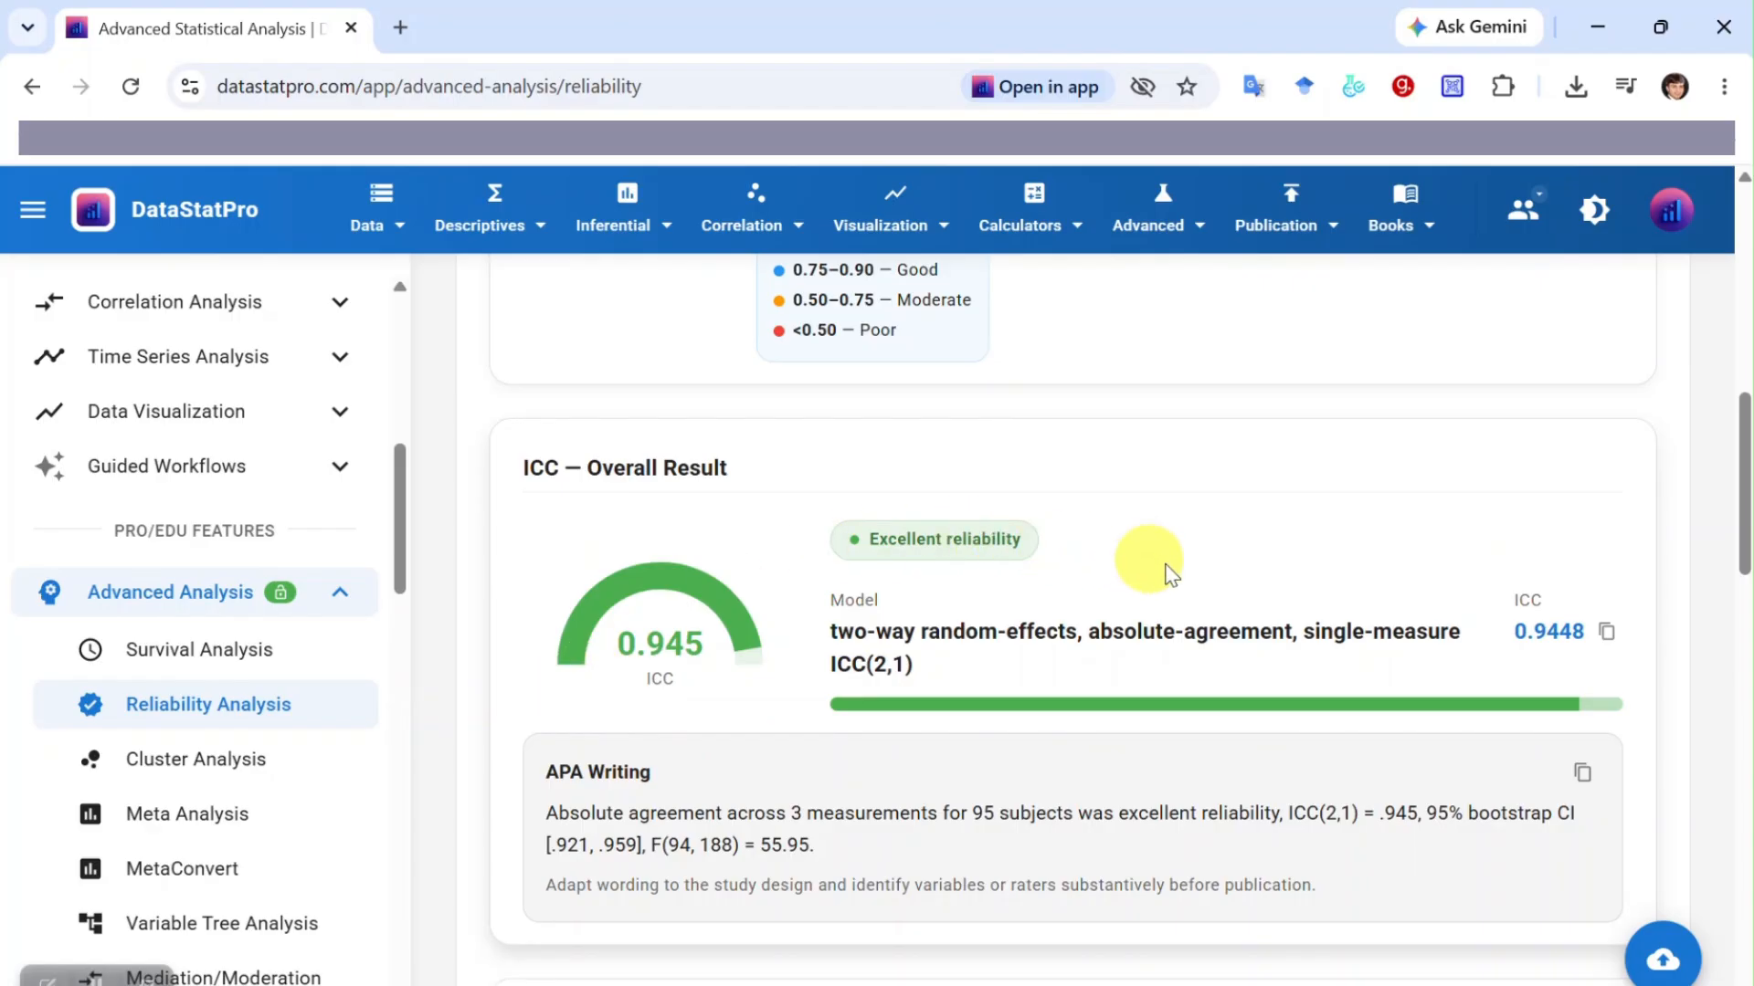
pyautogui.scroll(-5, 1221, 621)
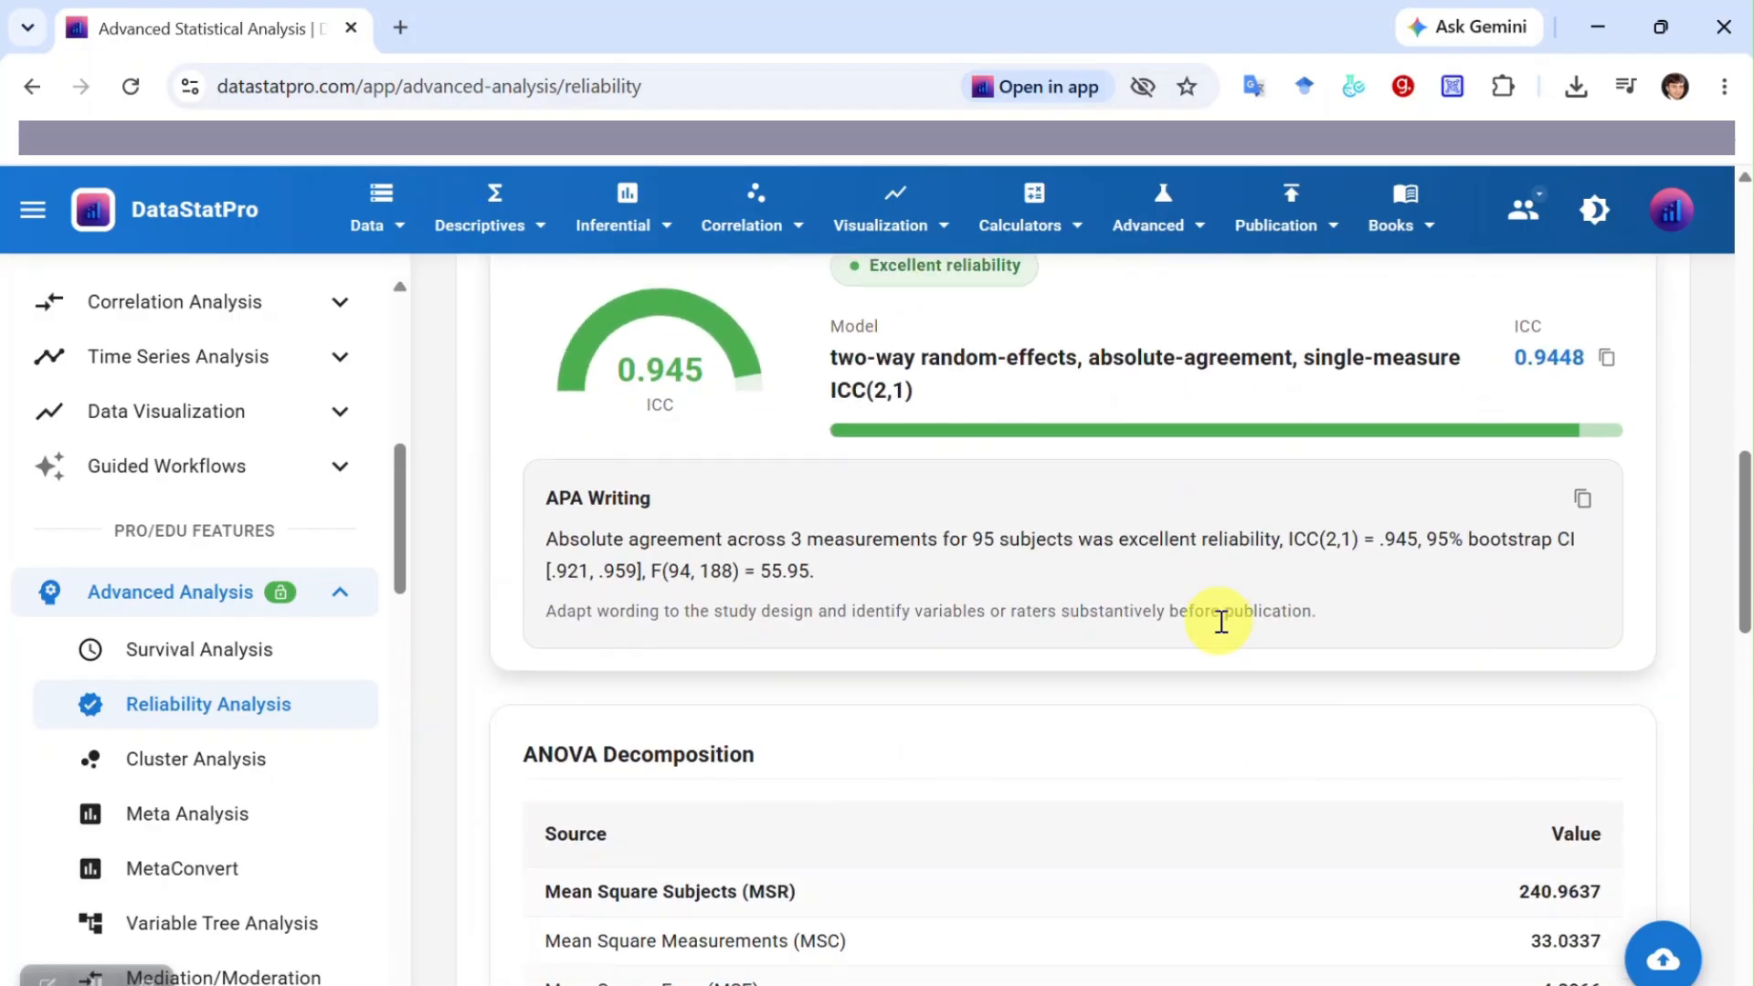
pyautogui.moveTo(545, 365); pyautogui.dragTo(1315, 476)
pyautogui.scroll(-2, 1087, 694)
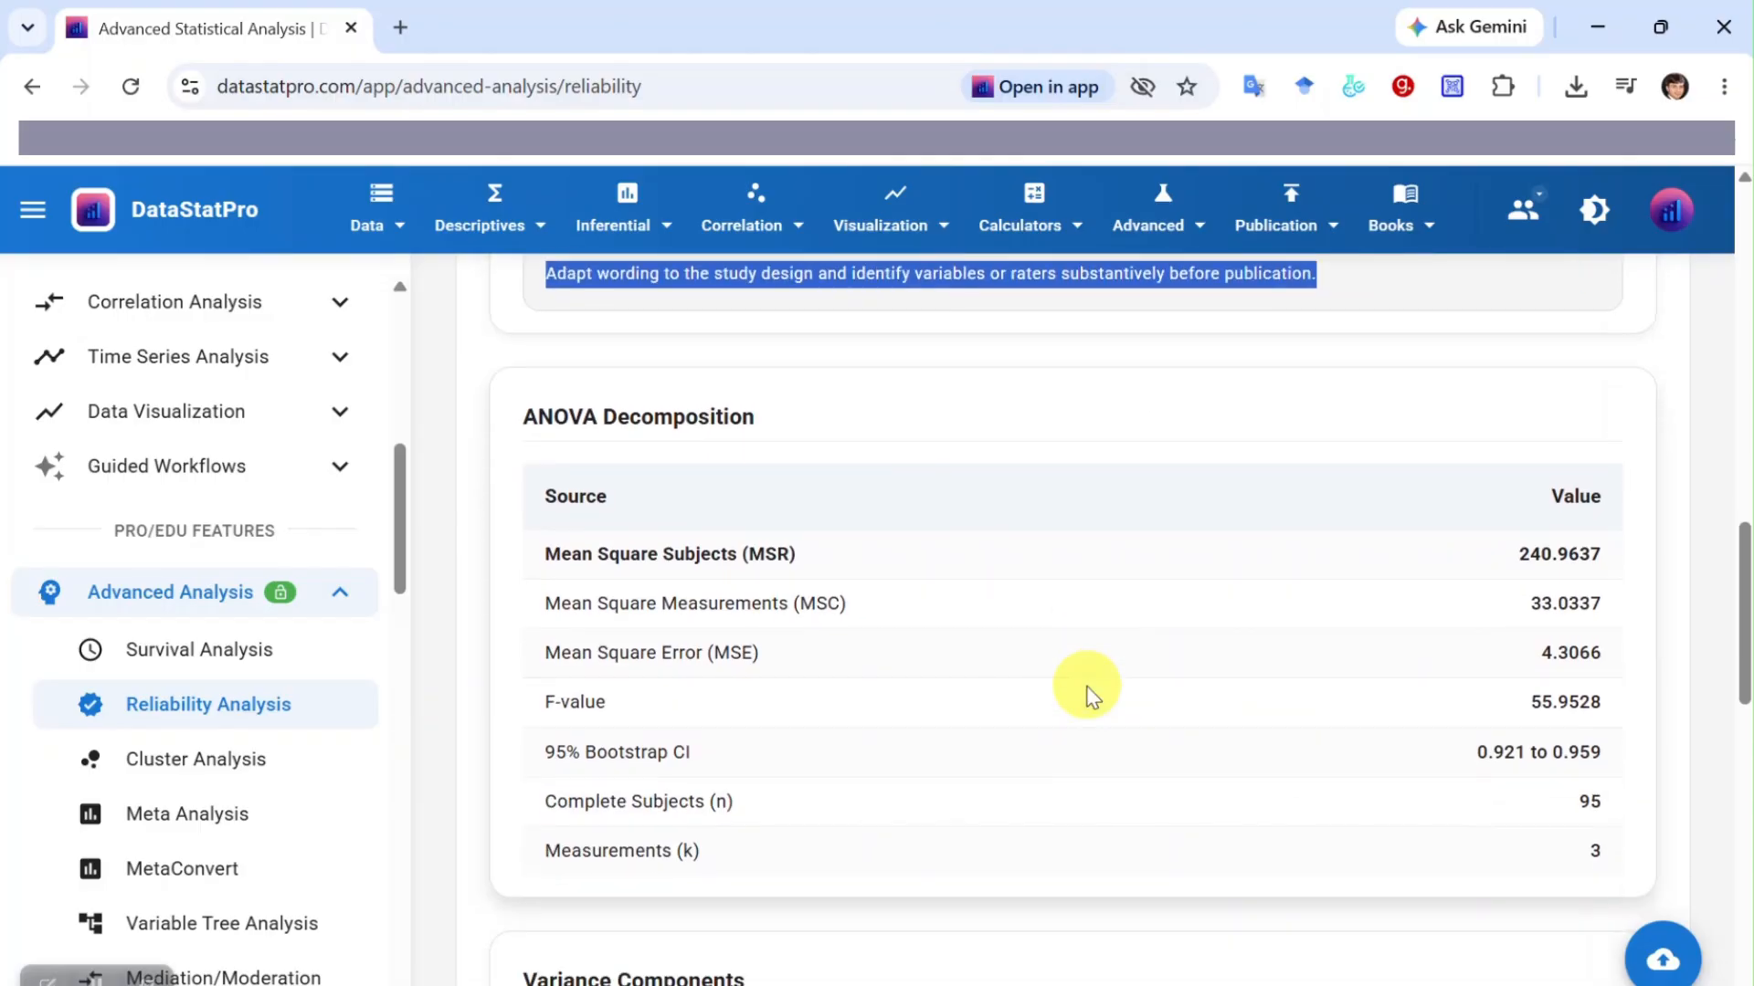
pyautogui.scroll(-1, 1087, 694)
pyautogui.moveTo(529, 342); pyautogui.dragTo(1635, 779)
pyautogui.scroll(-3, 1035, 769)
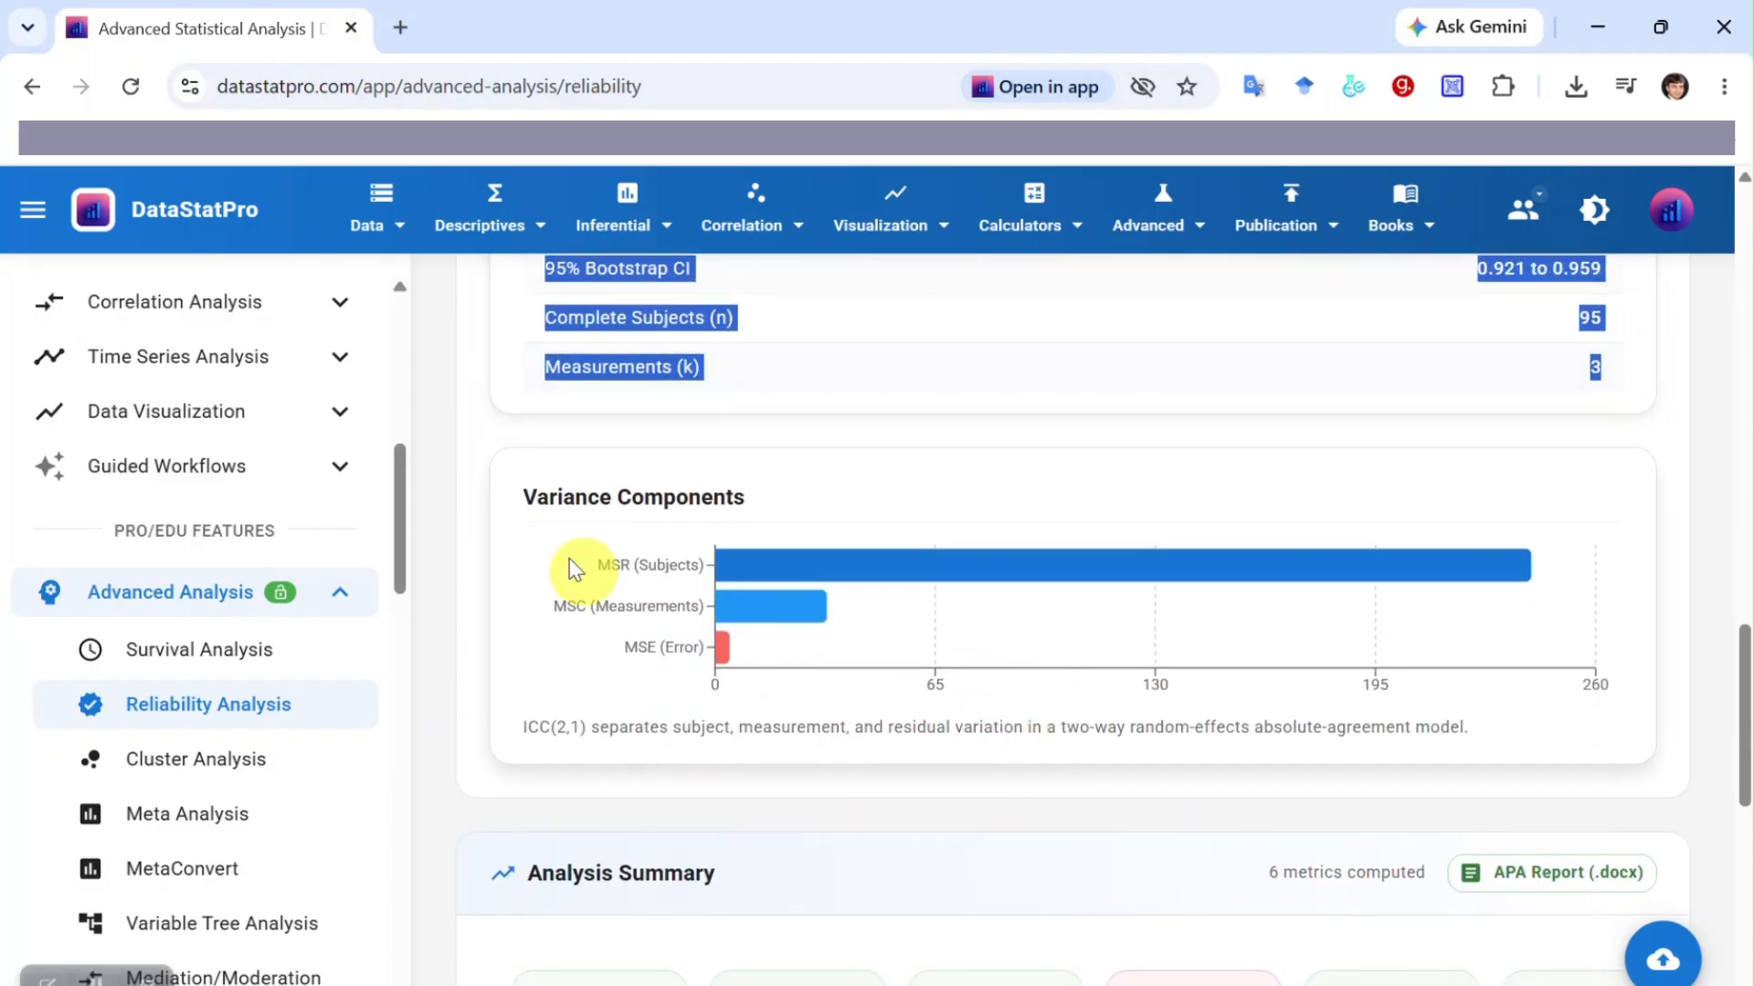
# Examine the metric cards and Reliability Profile in the Analysis Summary with the ICC included
pyautogui.scroll(-3, 1135, 696)
pyautogui.scroll(-3, 1132, 711)
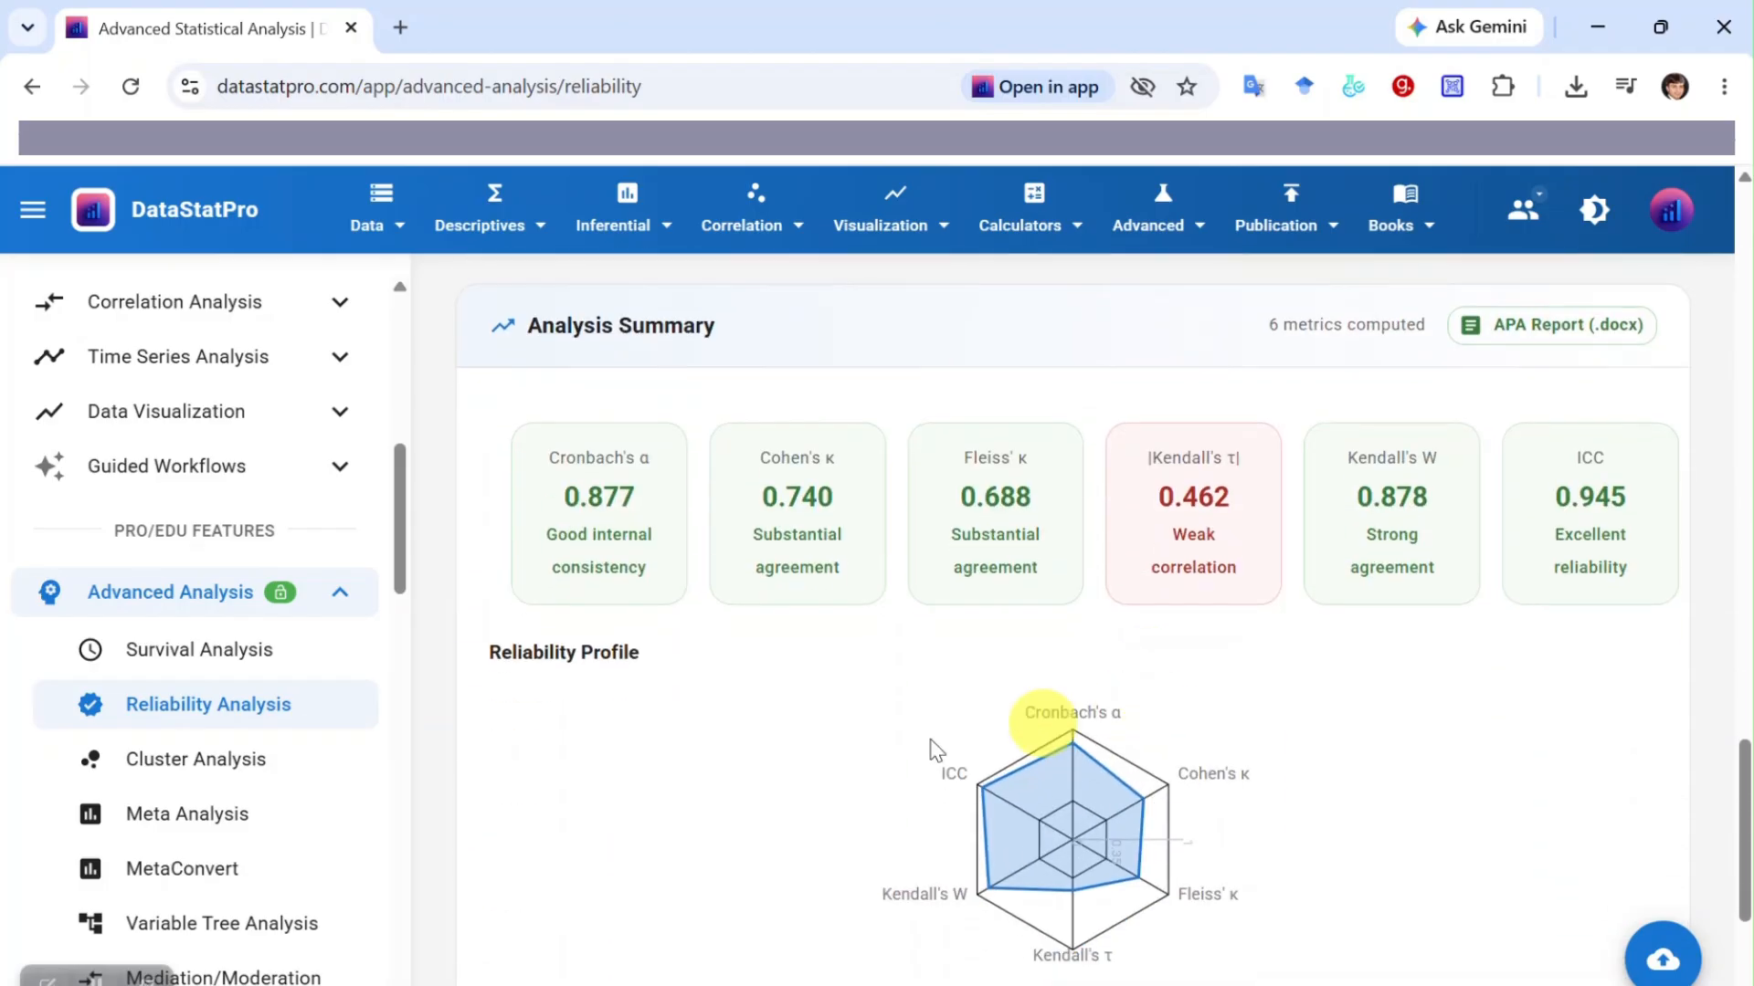
pyautogui.scroll(-4, 1270, 739)
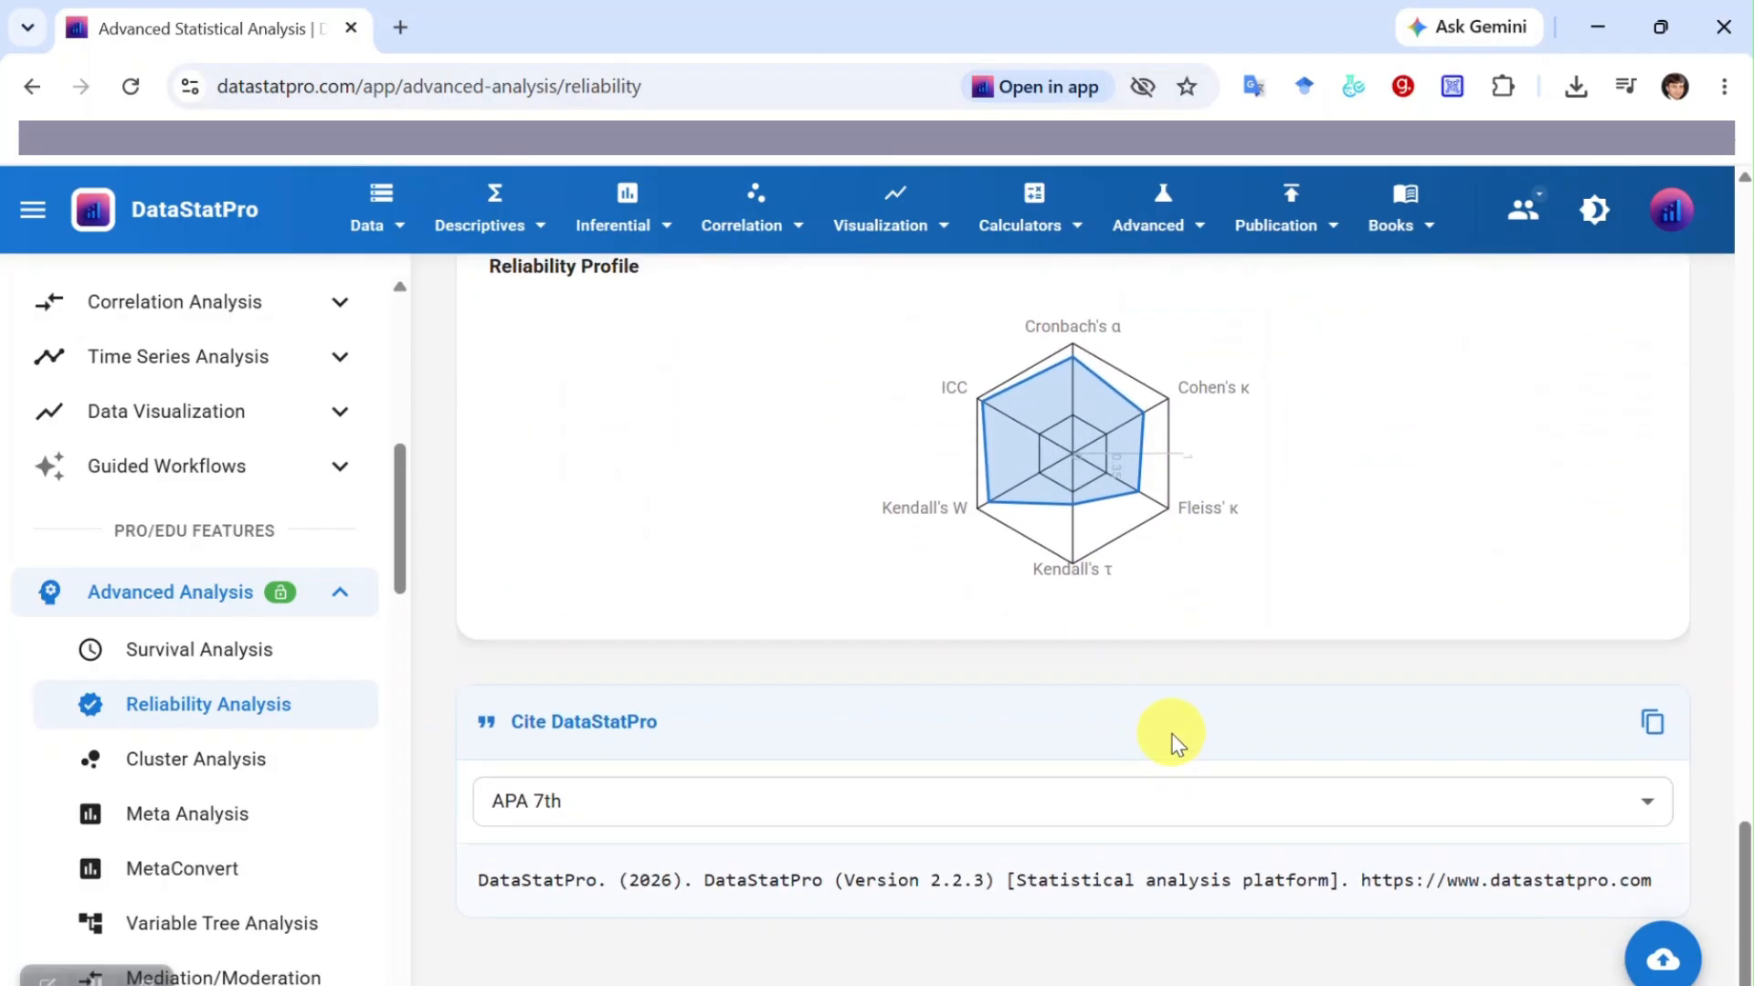
pyautogui.scroll(6, 1169, 749)
pyautogui.scroll(-1, 959, 836)
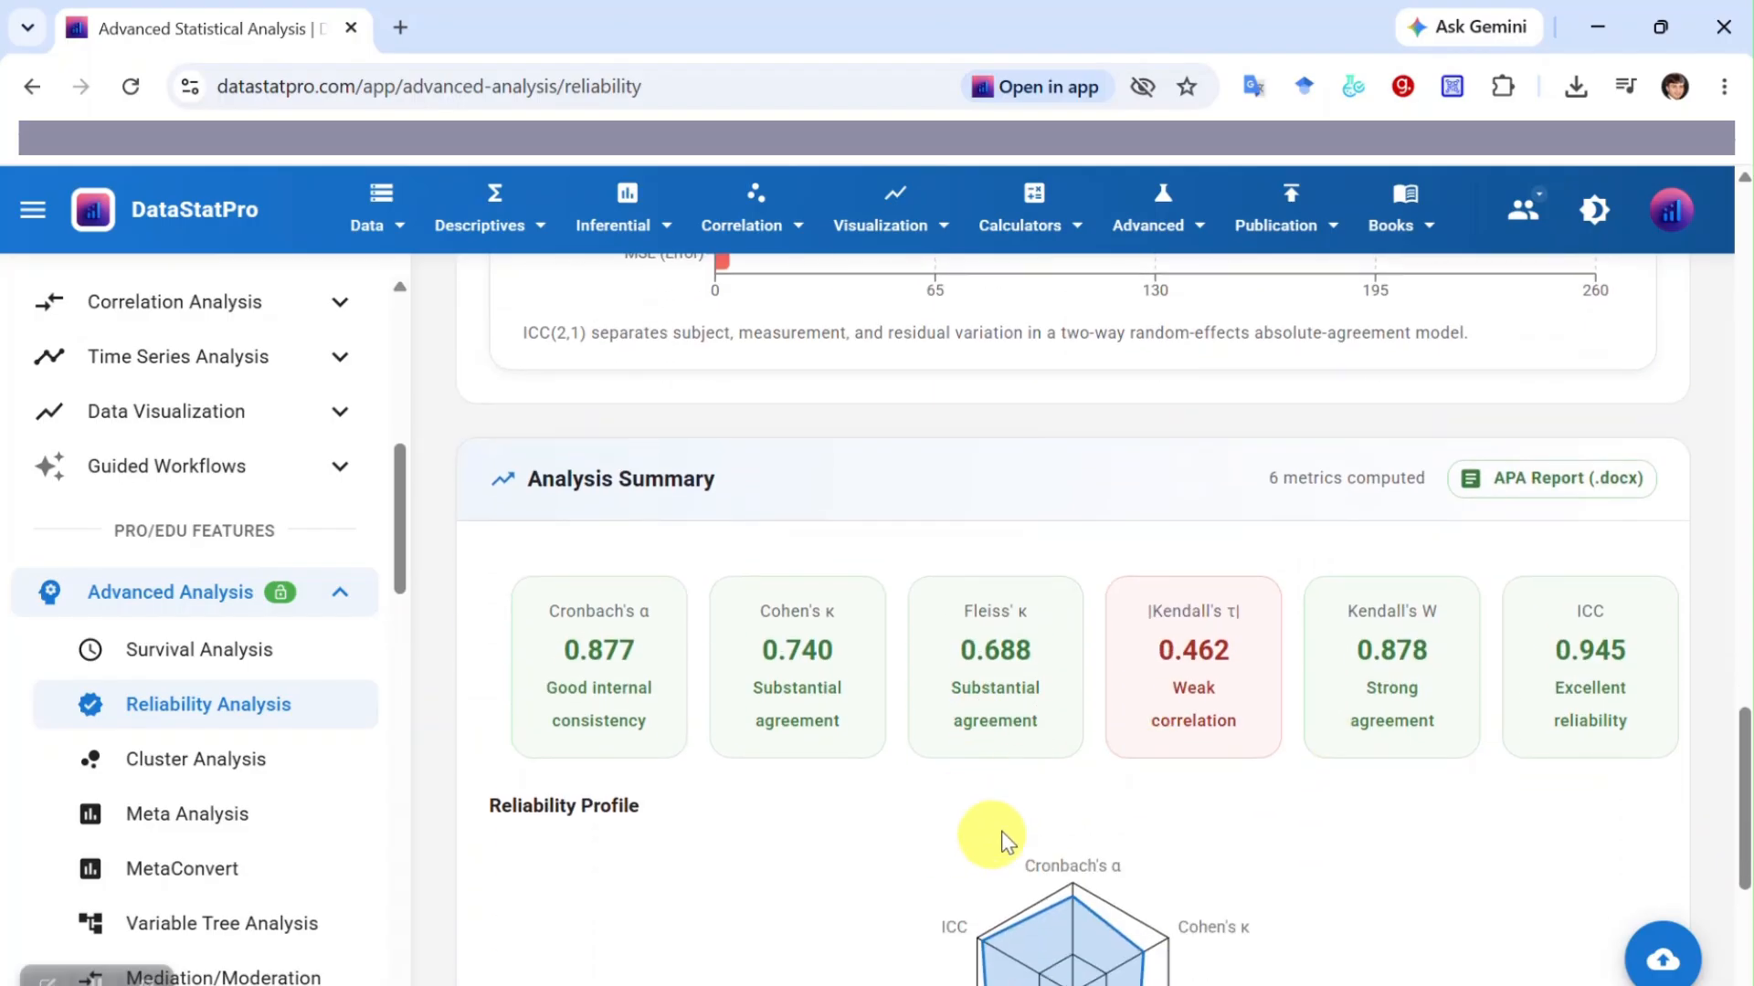
pyautogui.scroll(3, 956, 772)
pyautogui.scroll(15, 957, 771)
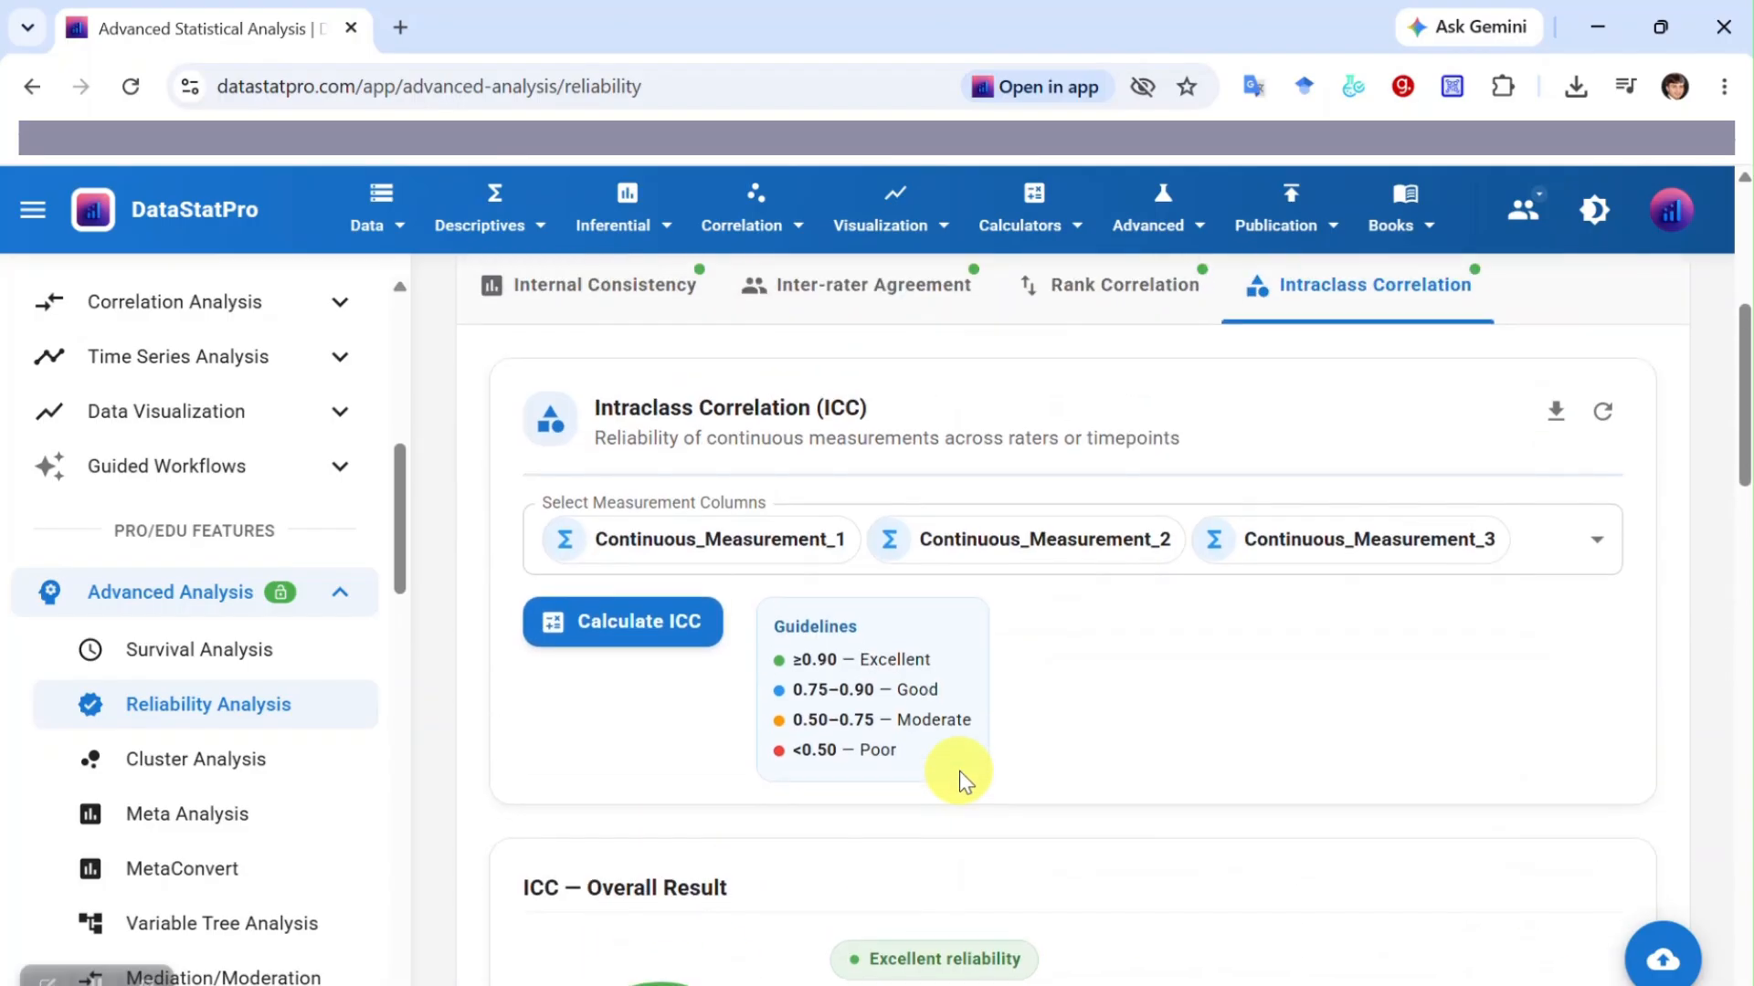